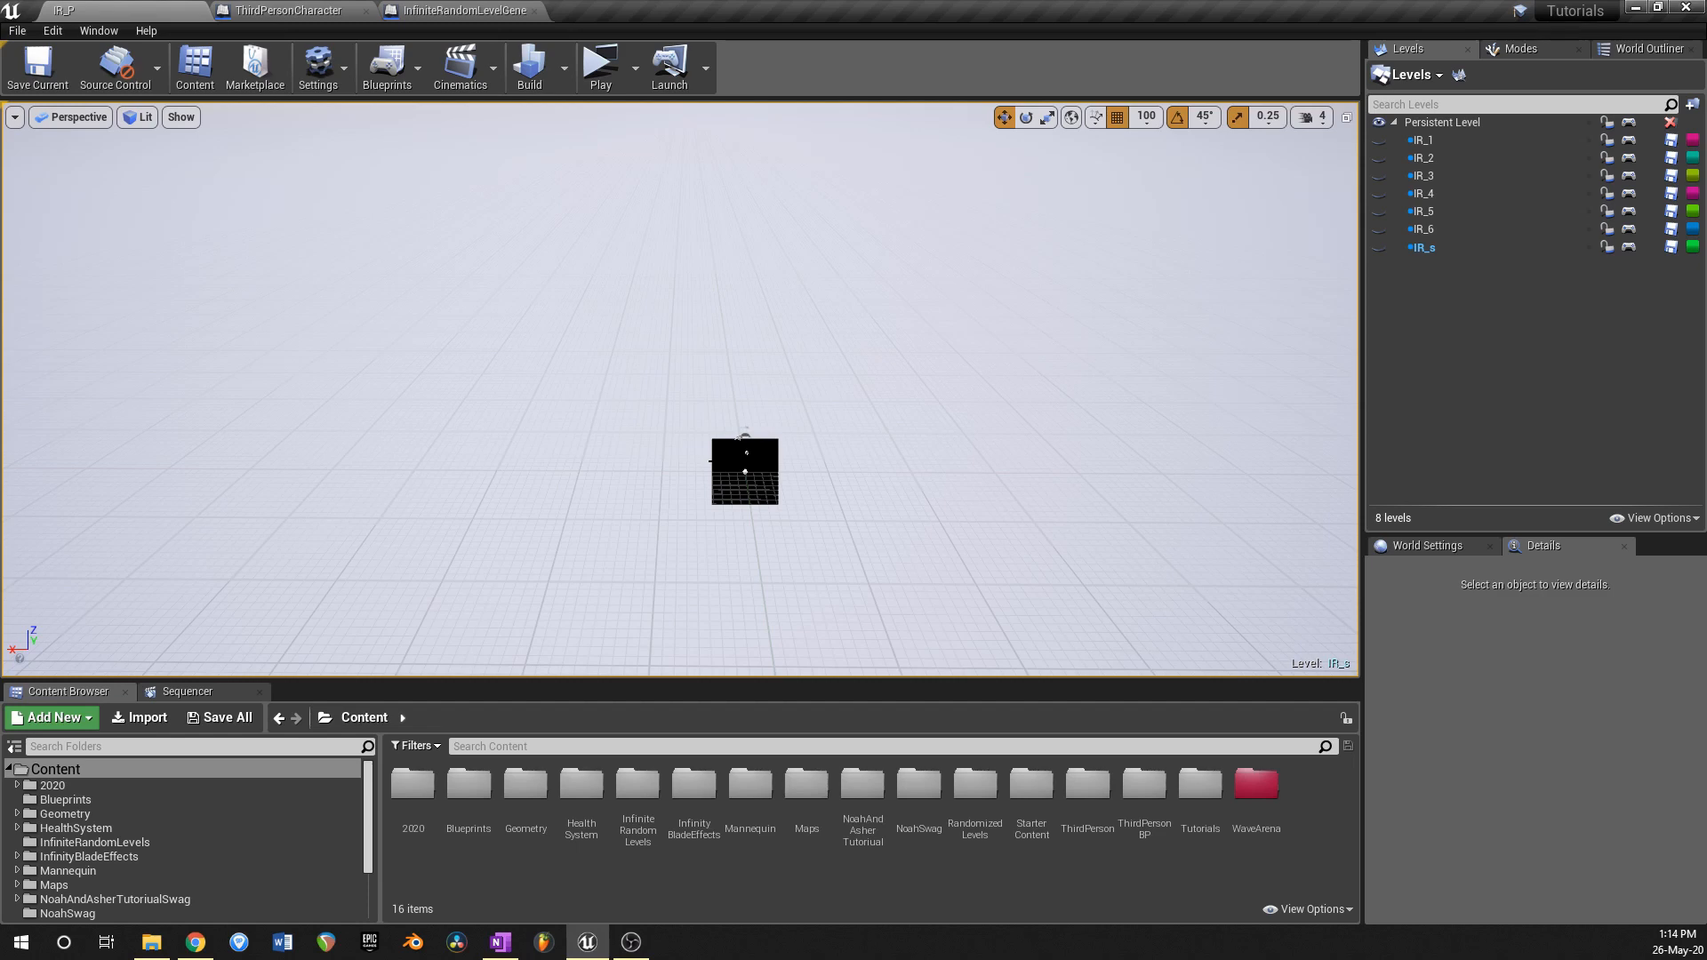
Step: Play-test the current level in a standalone preview, running and jumping the character through the randomly generated areas, and end the preview
left_click(601, 80)
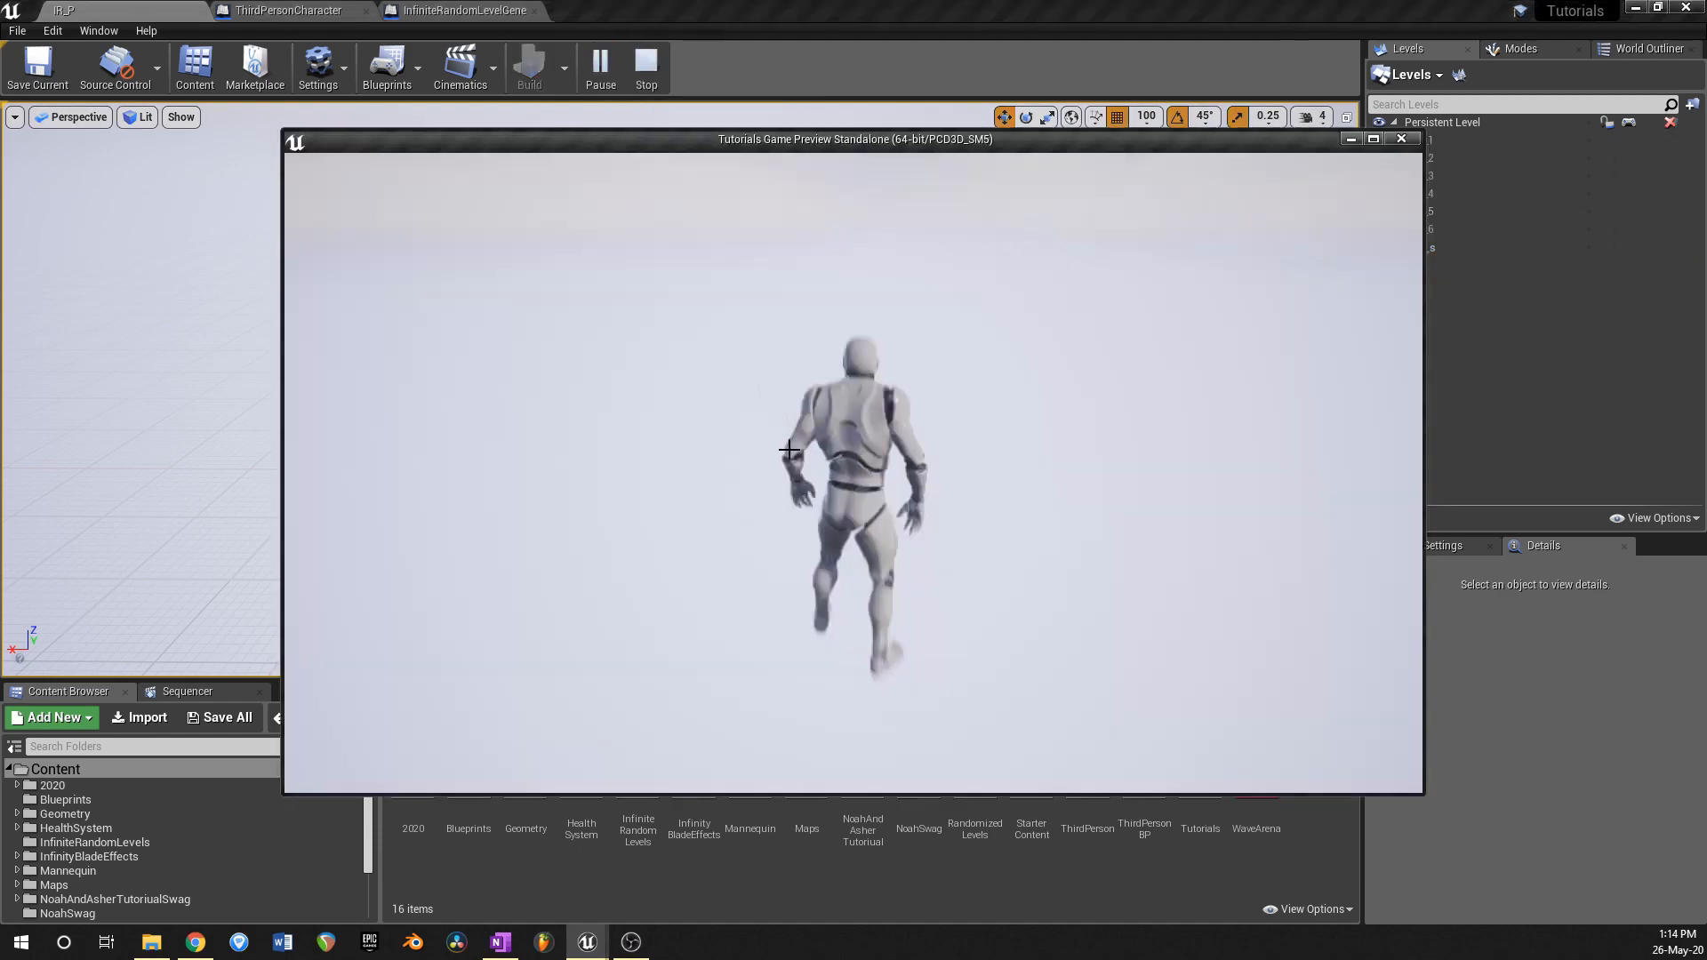
key("w")
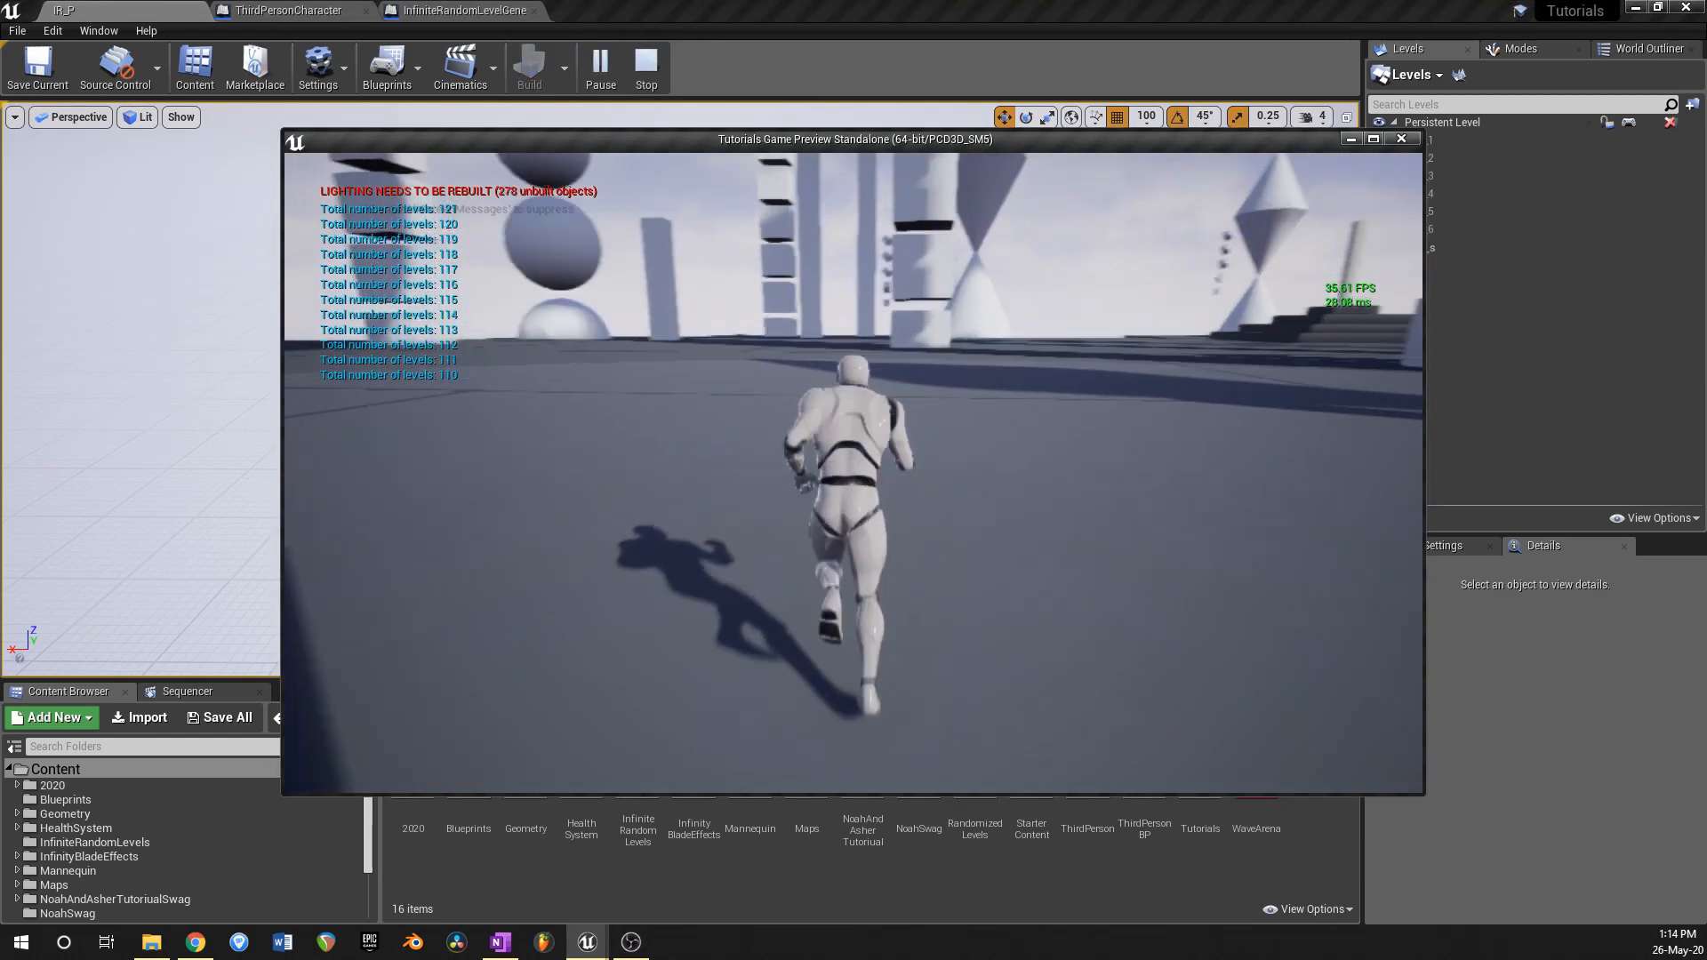
key("w")
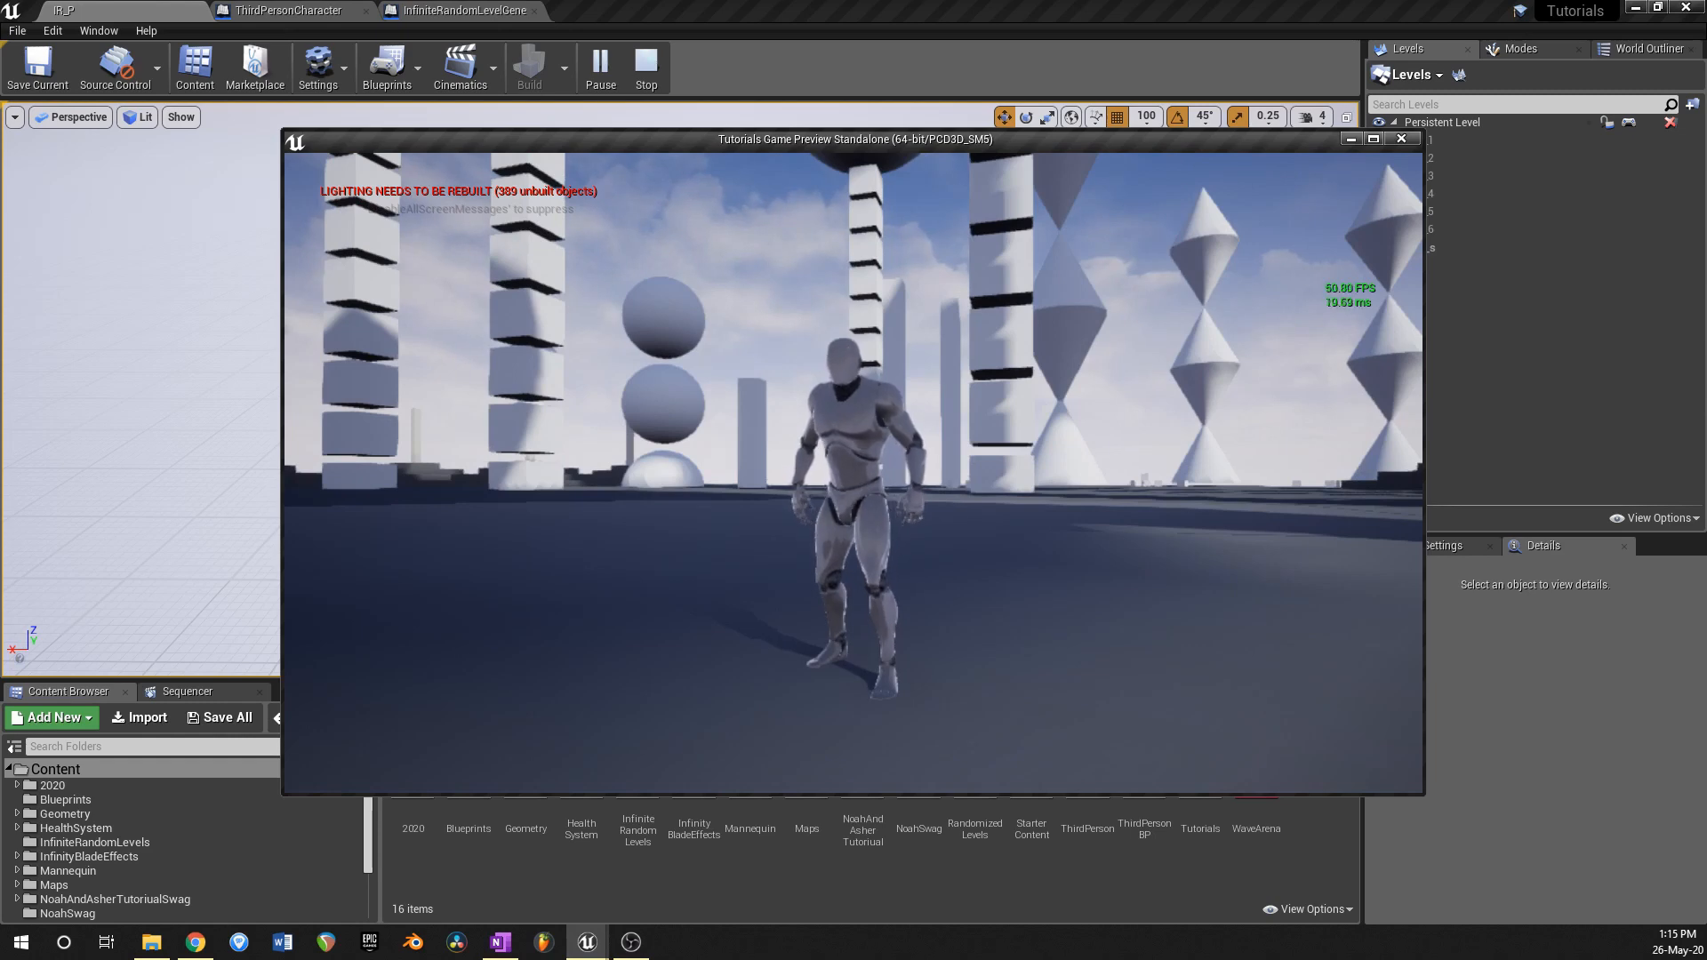
key("w")
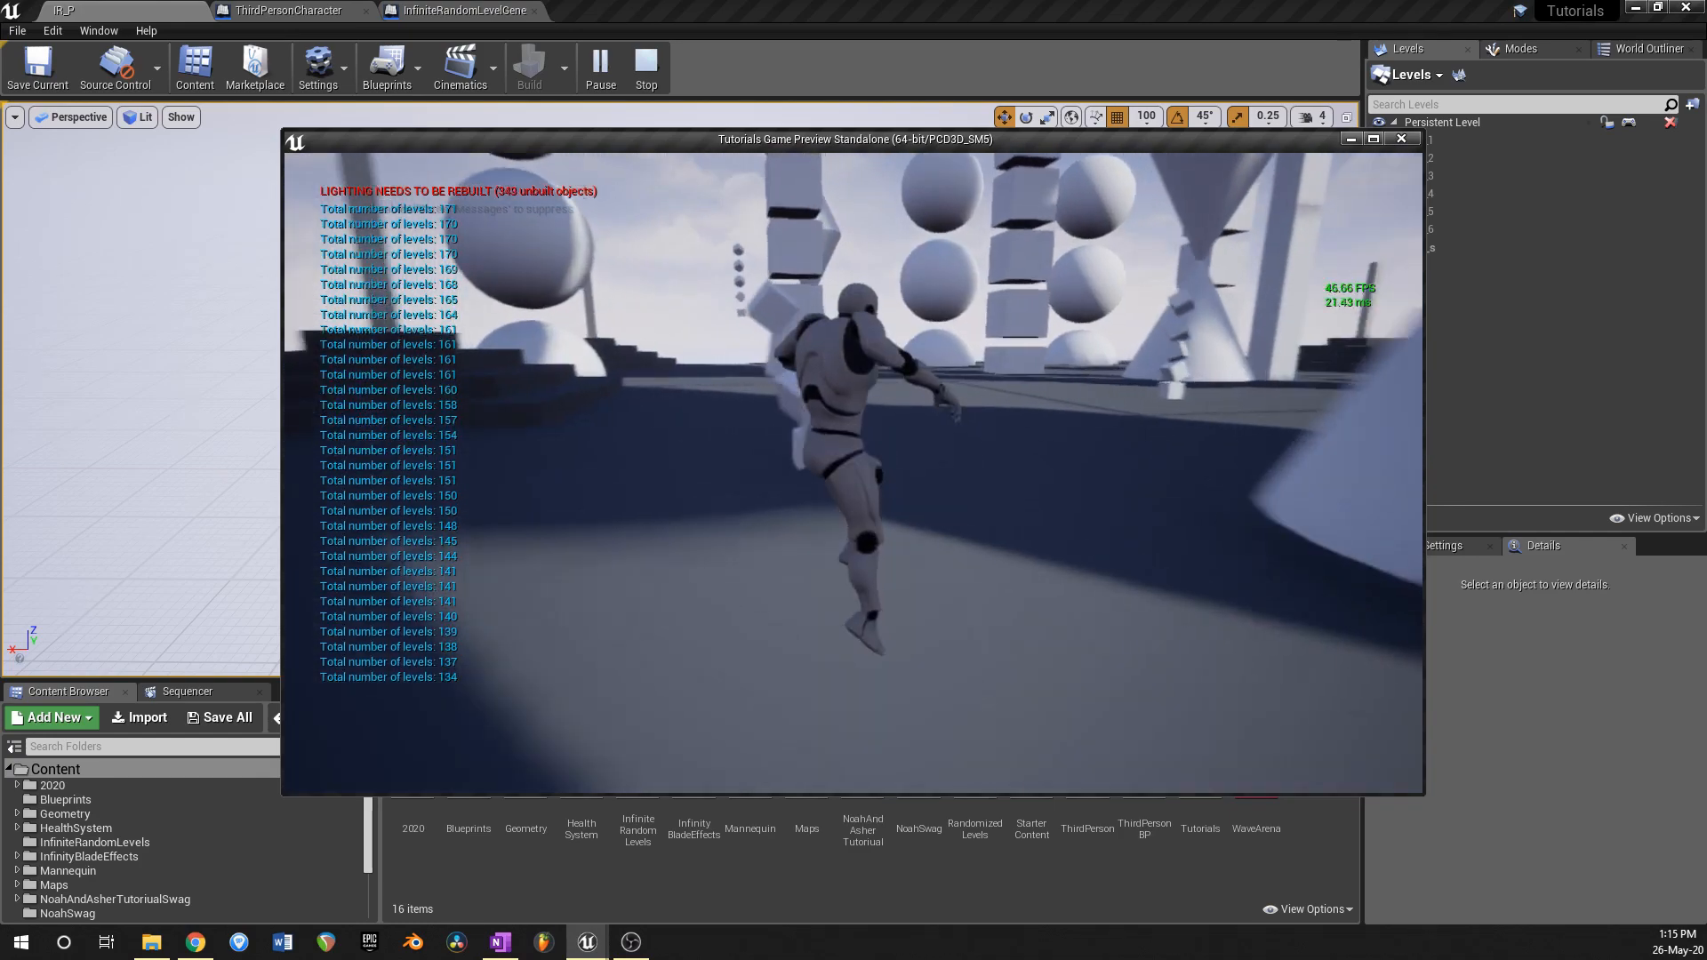
key("space")
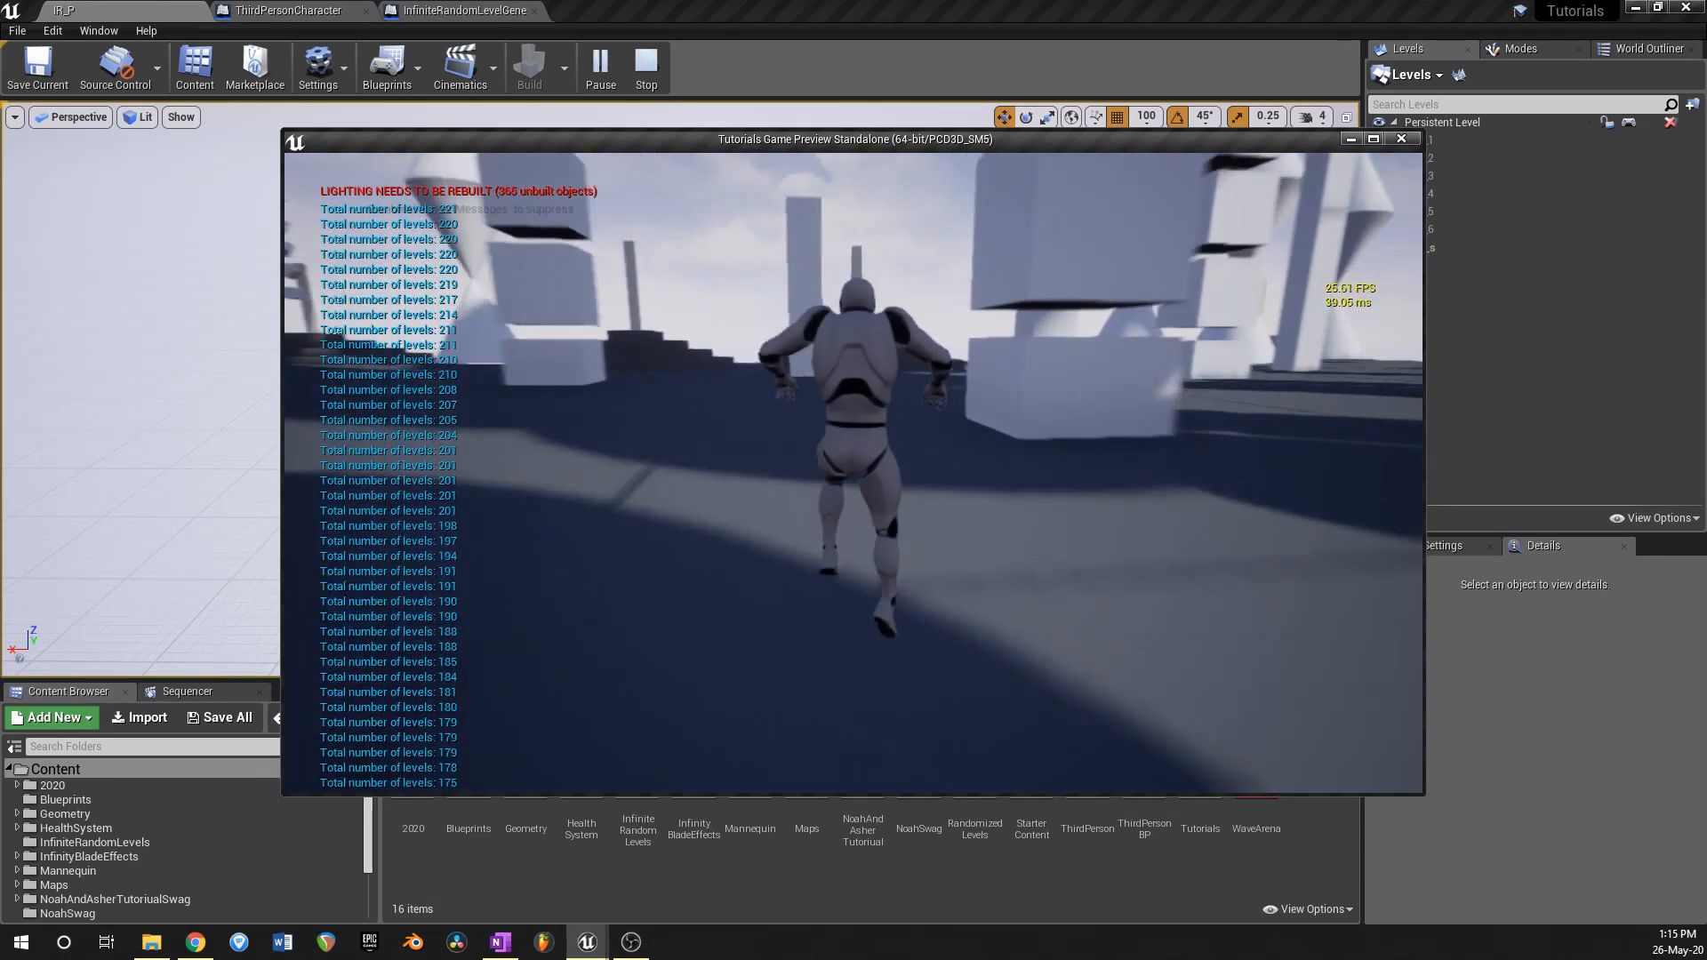
key("s")
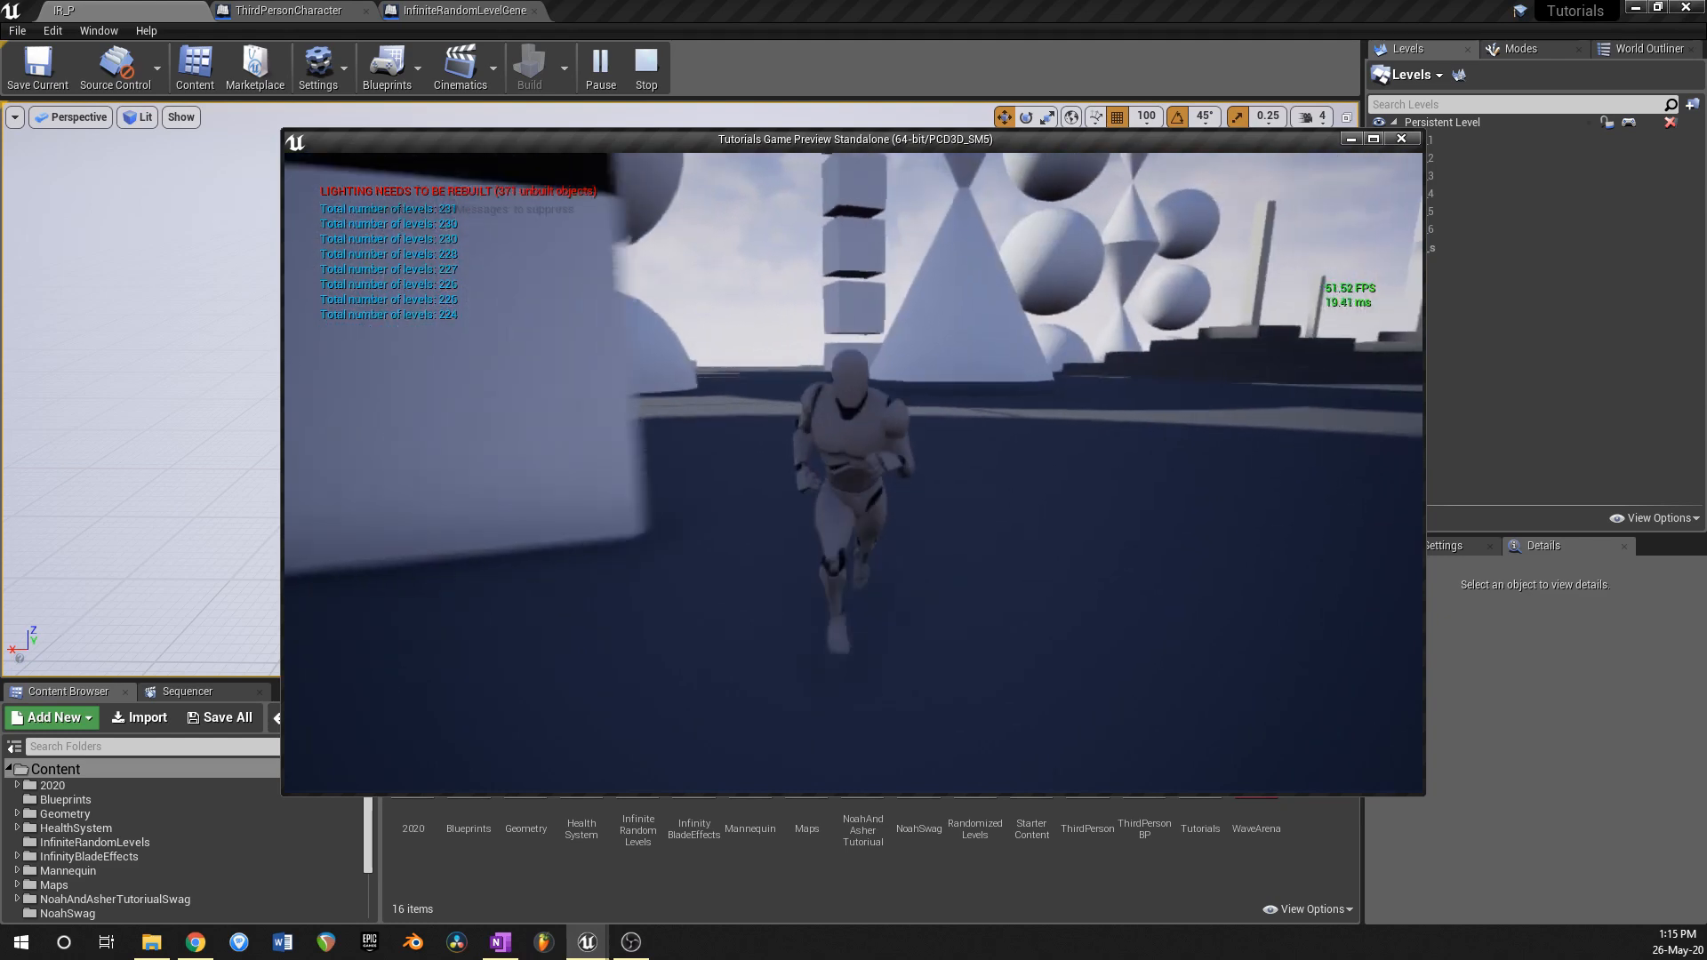
key("w")
key("s")
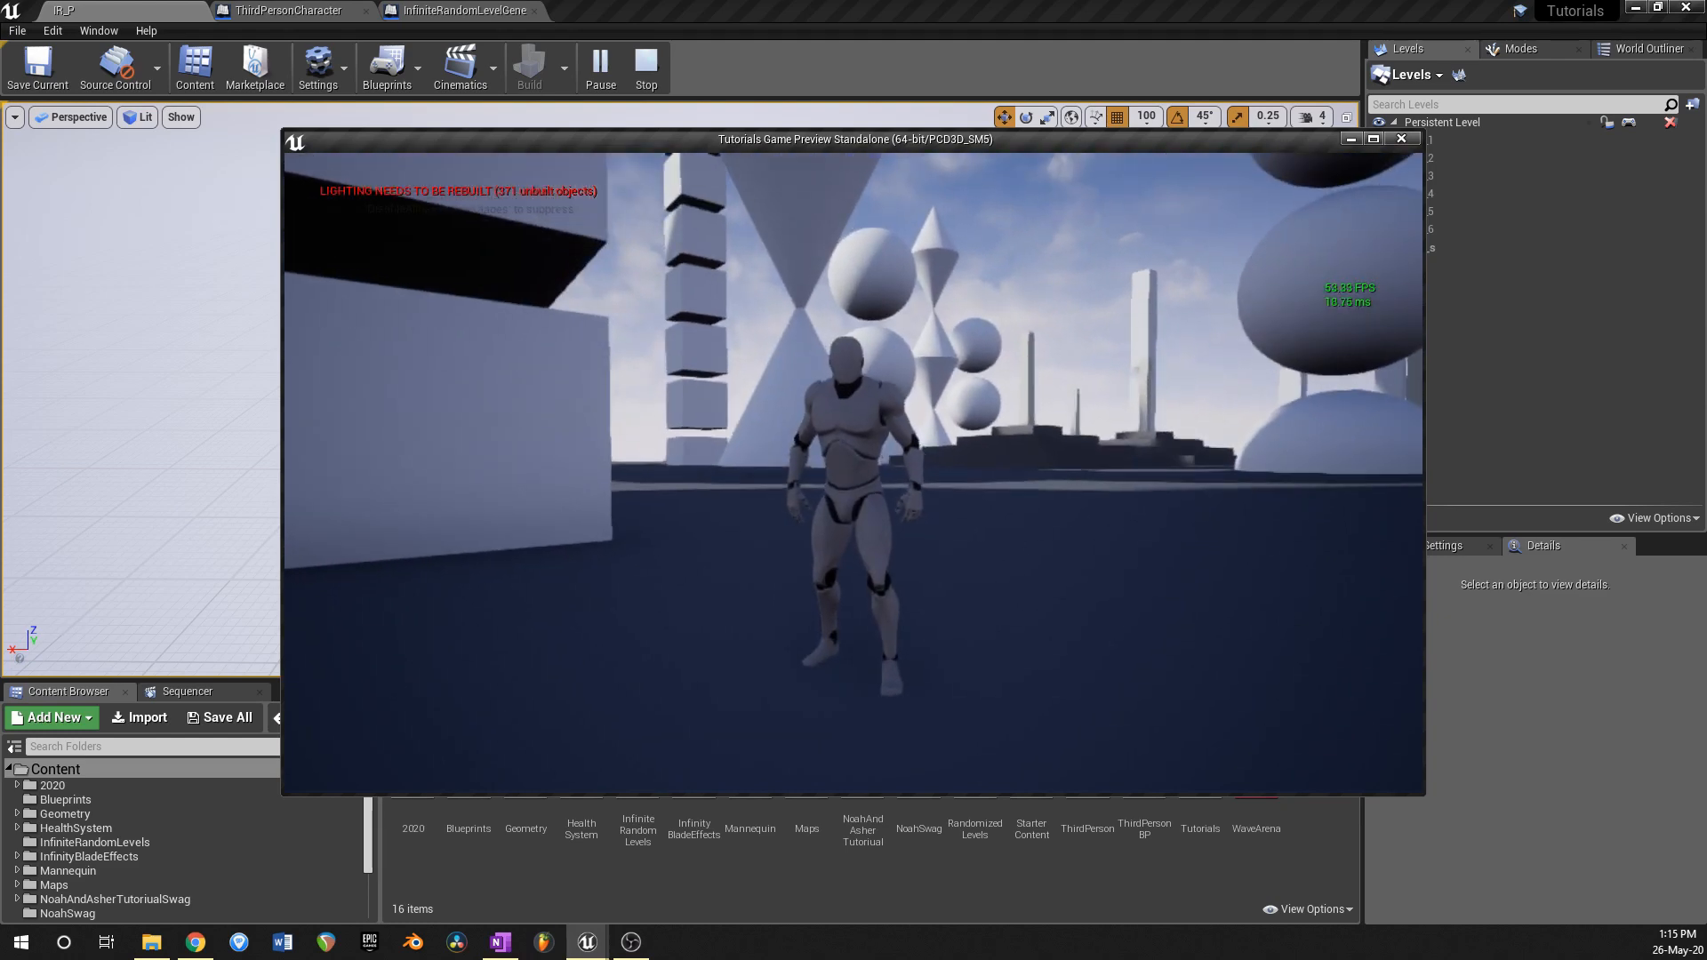
key("s")
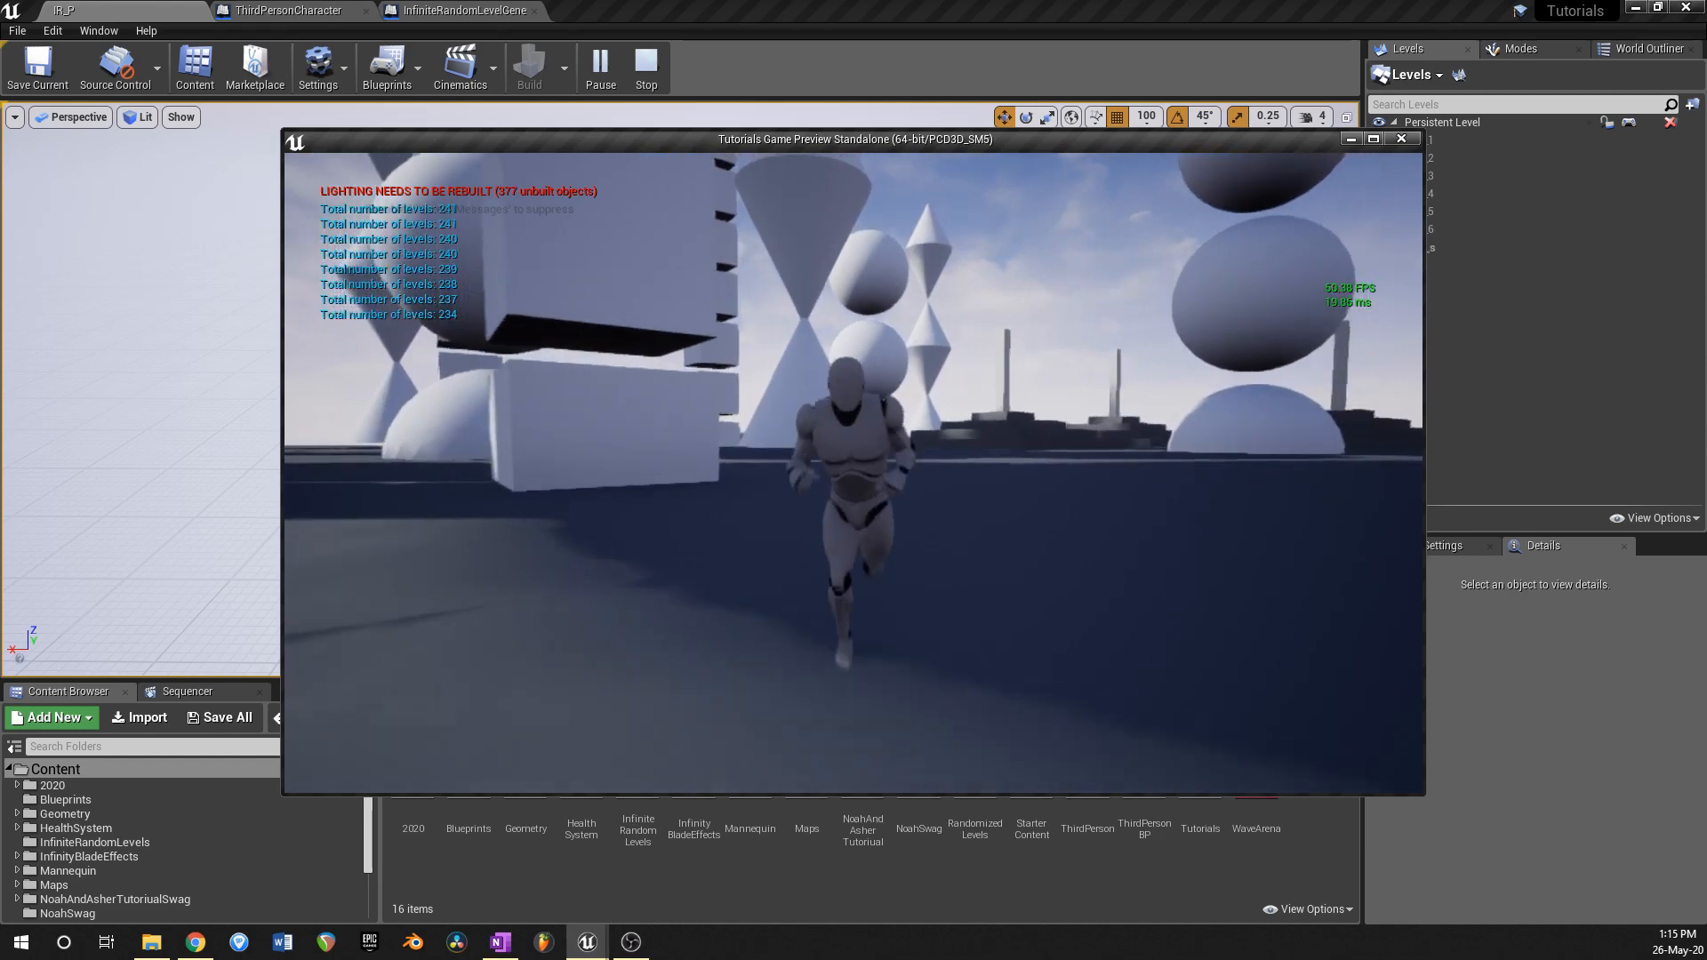
key("w")
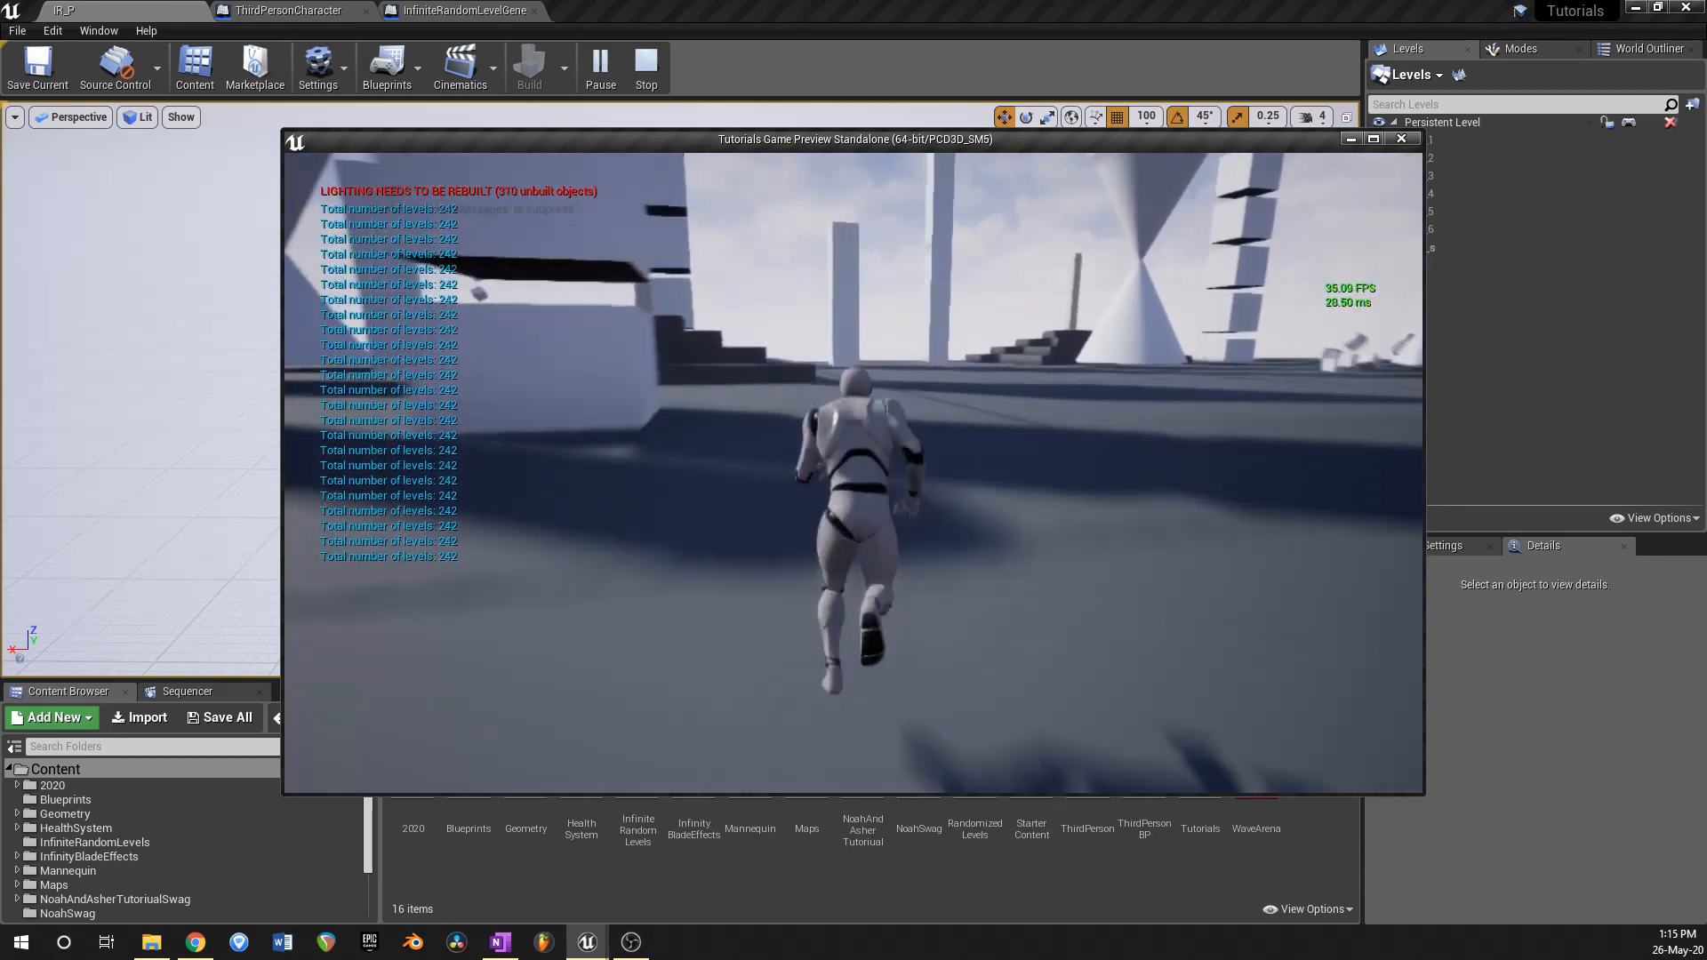
key("space")
key("space")
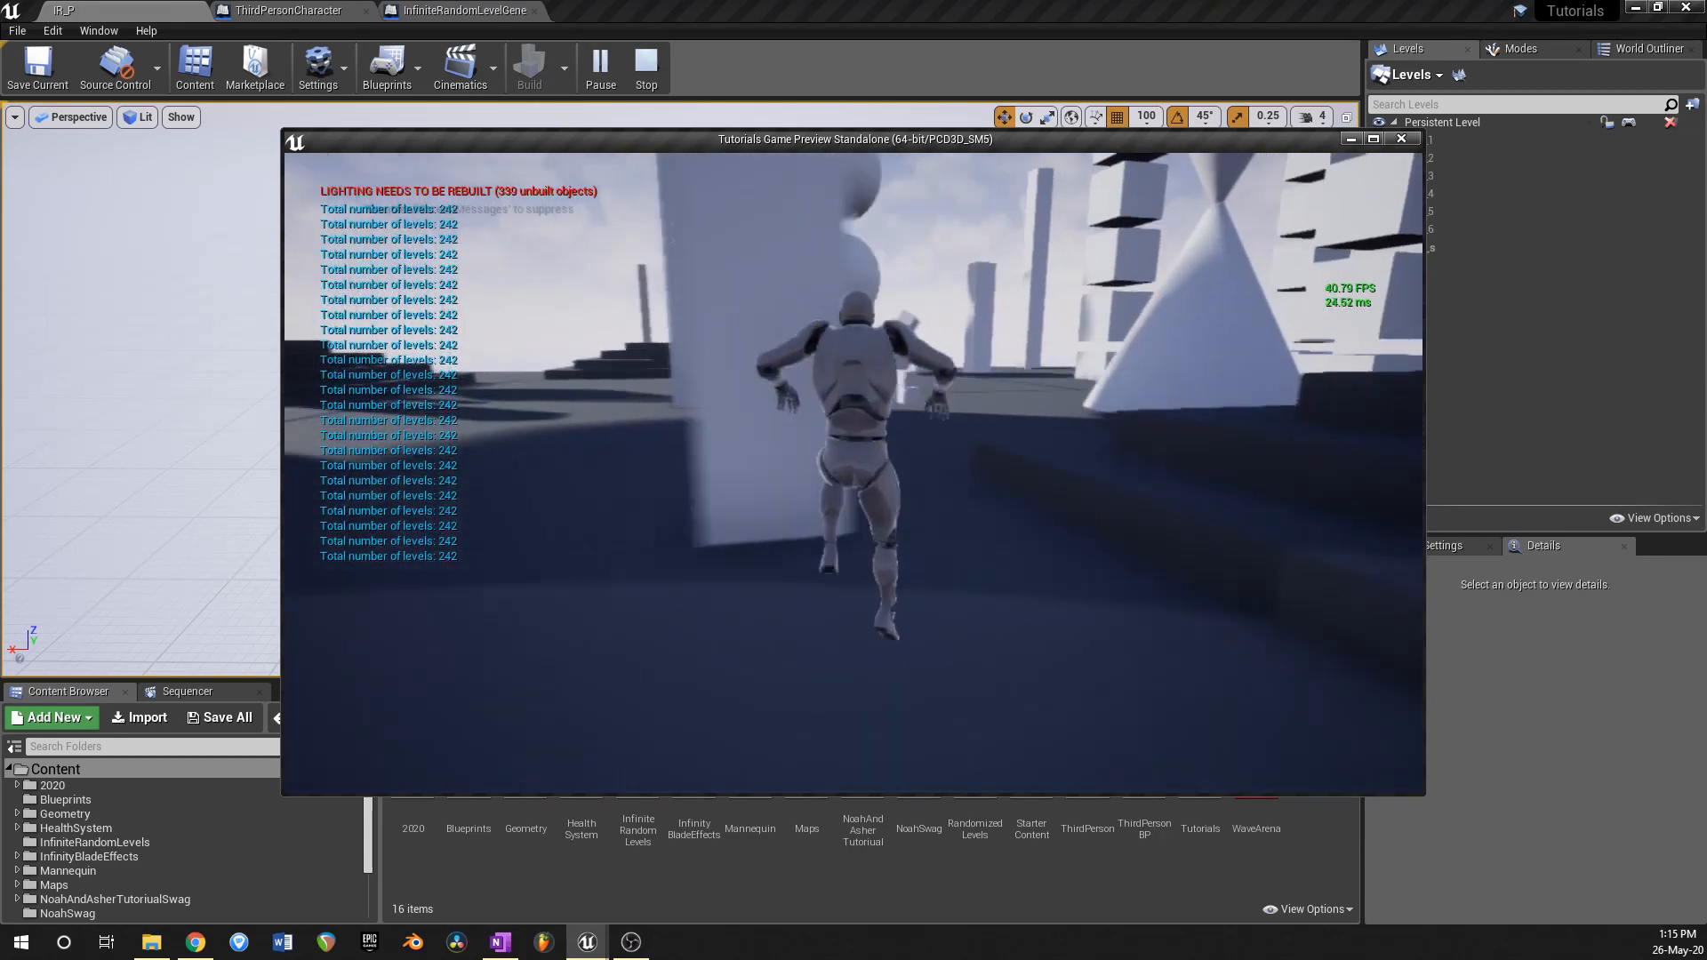
key("space")
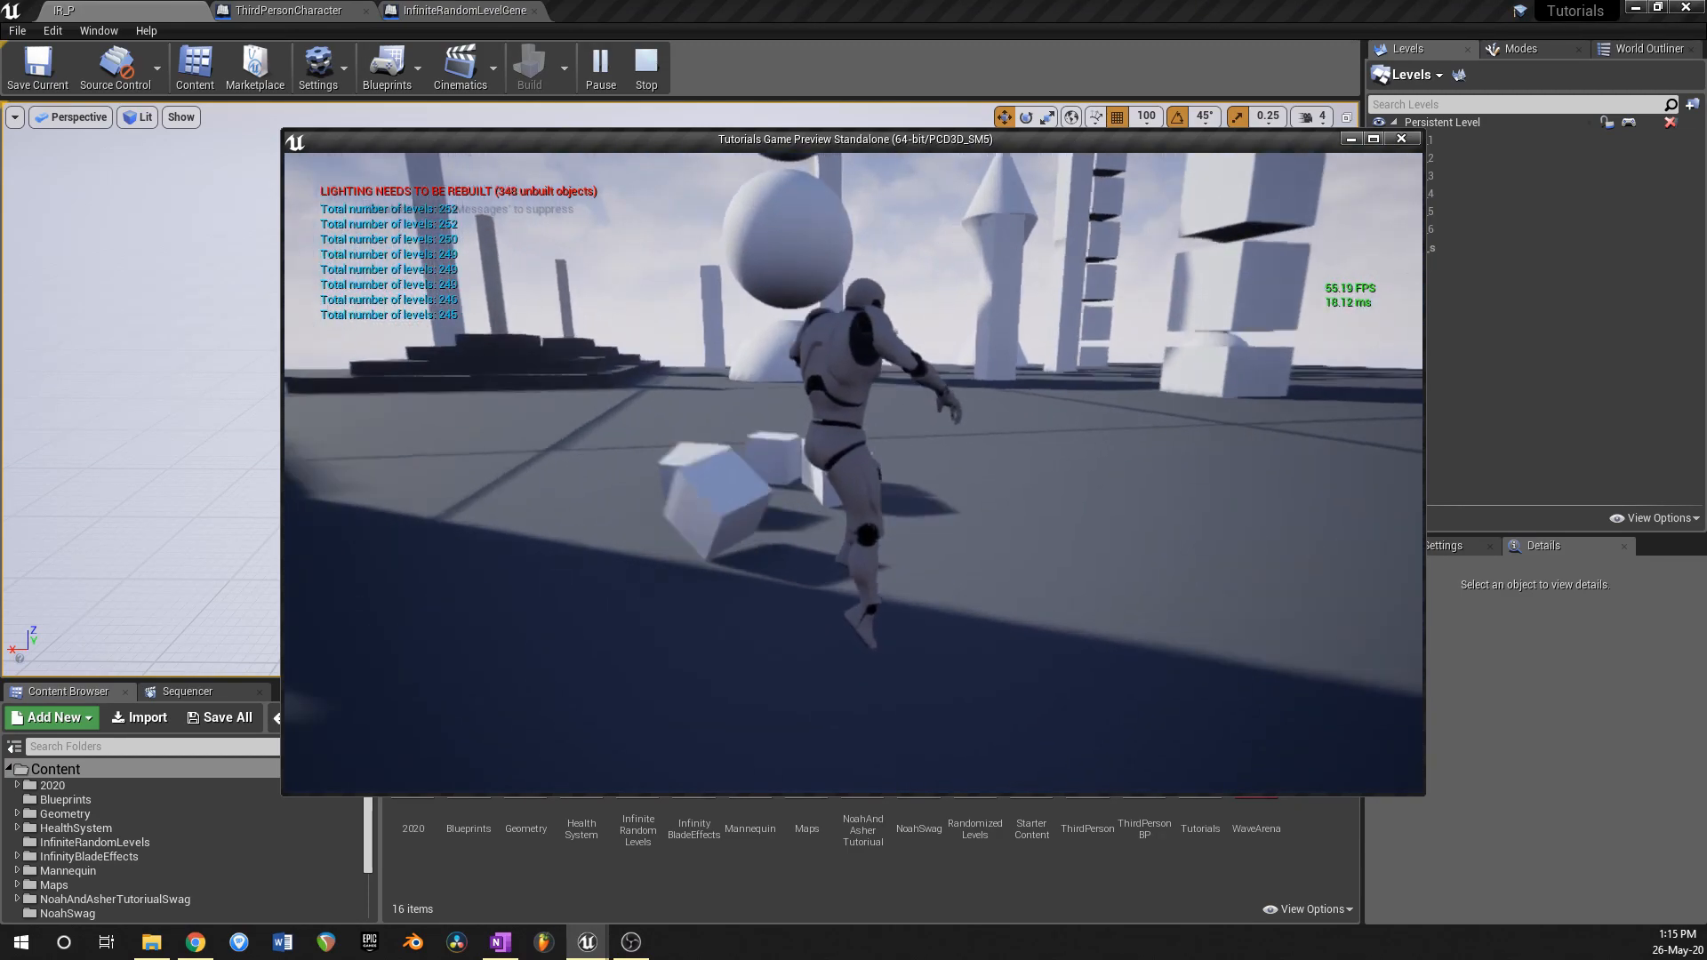
key("space")
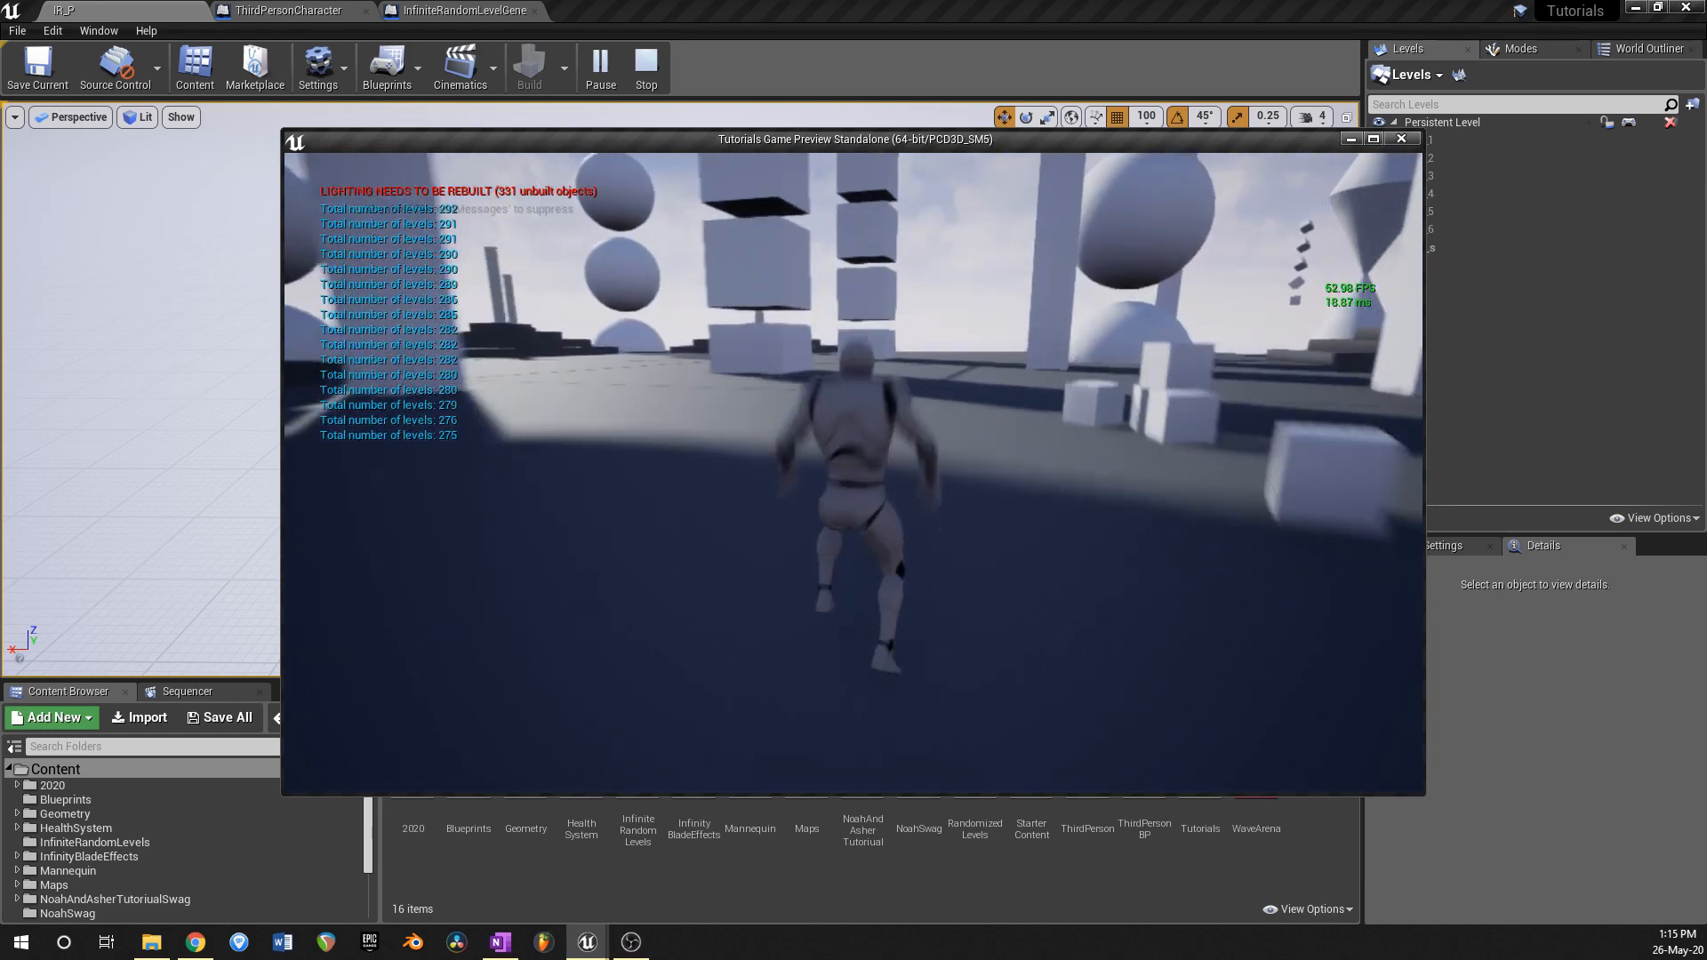
key("space")
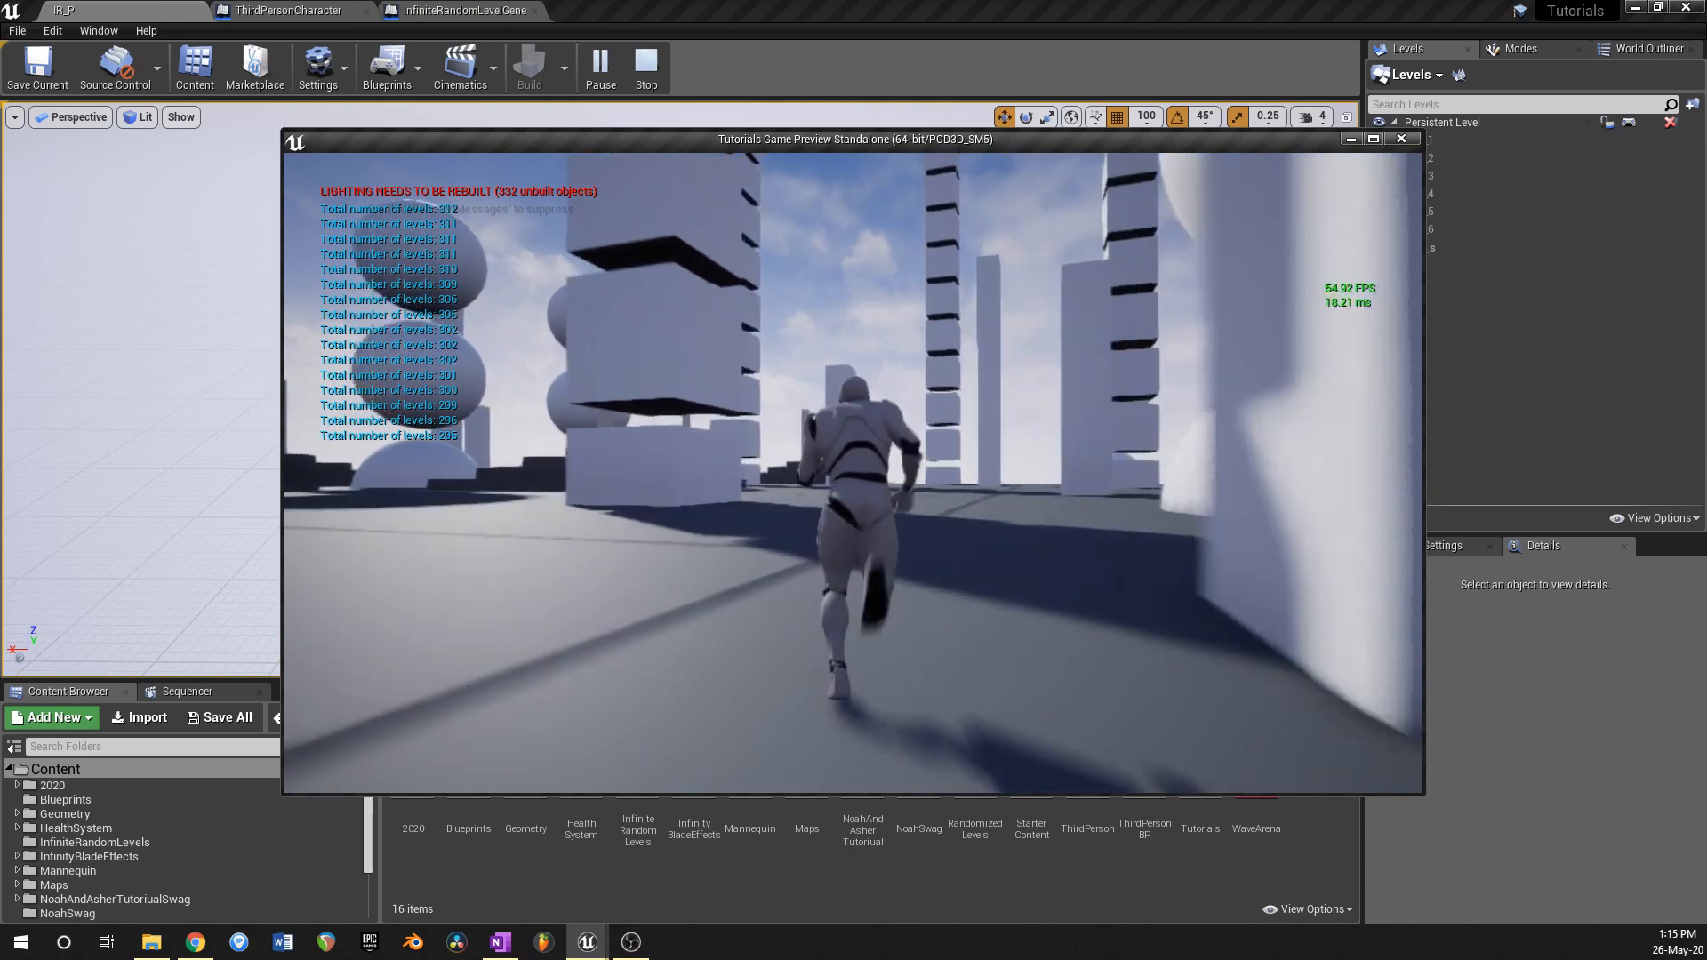
key("space")
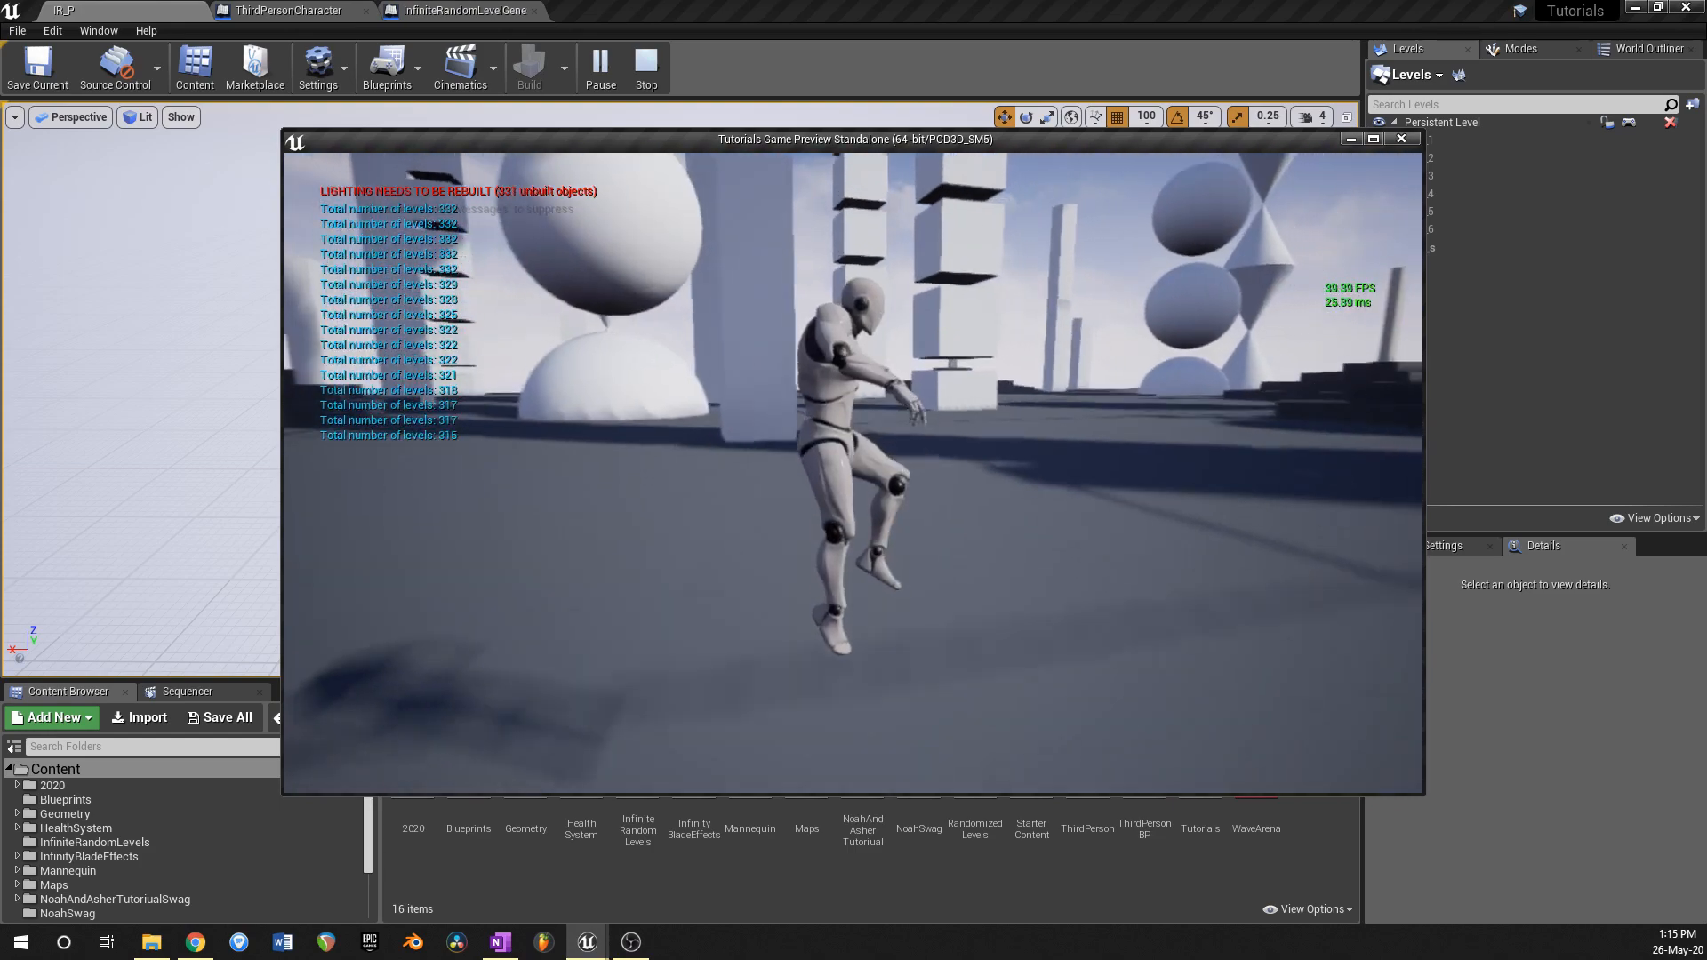
key("w")
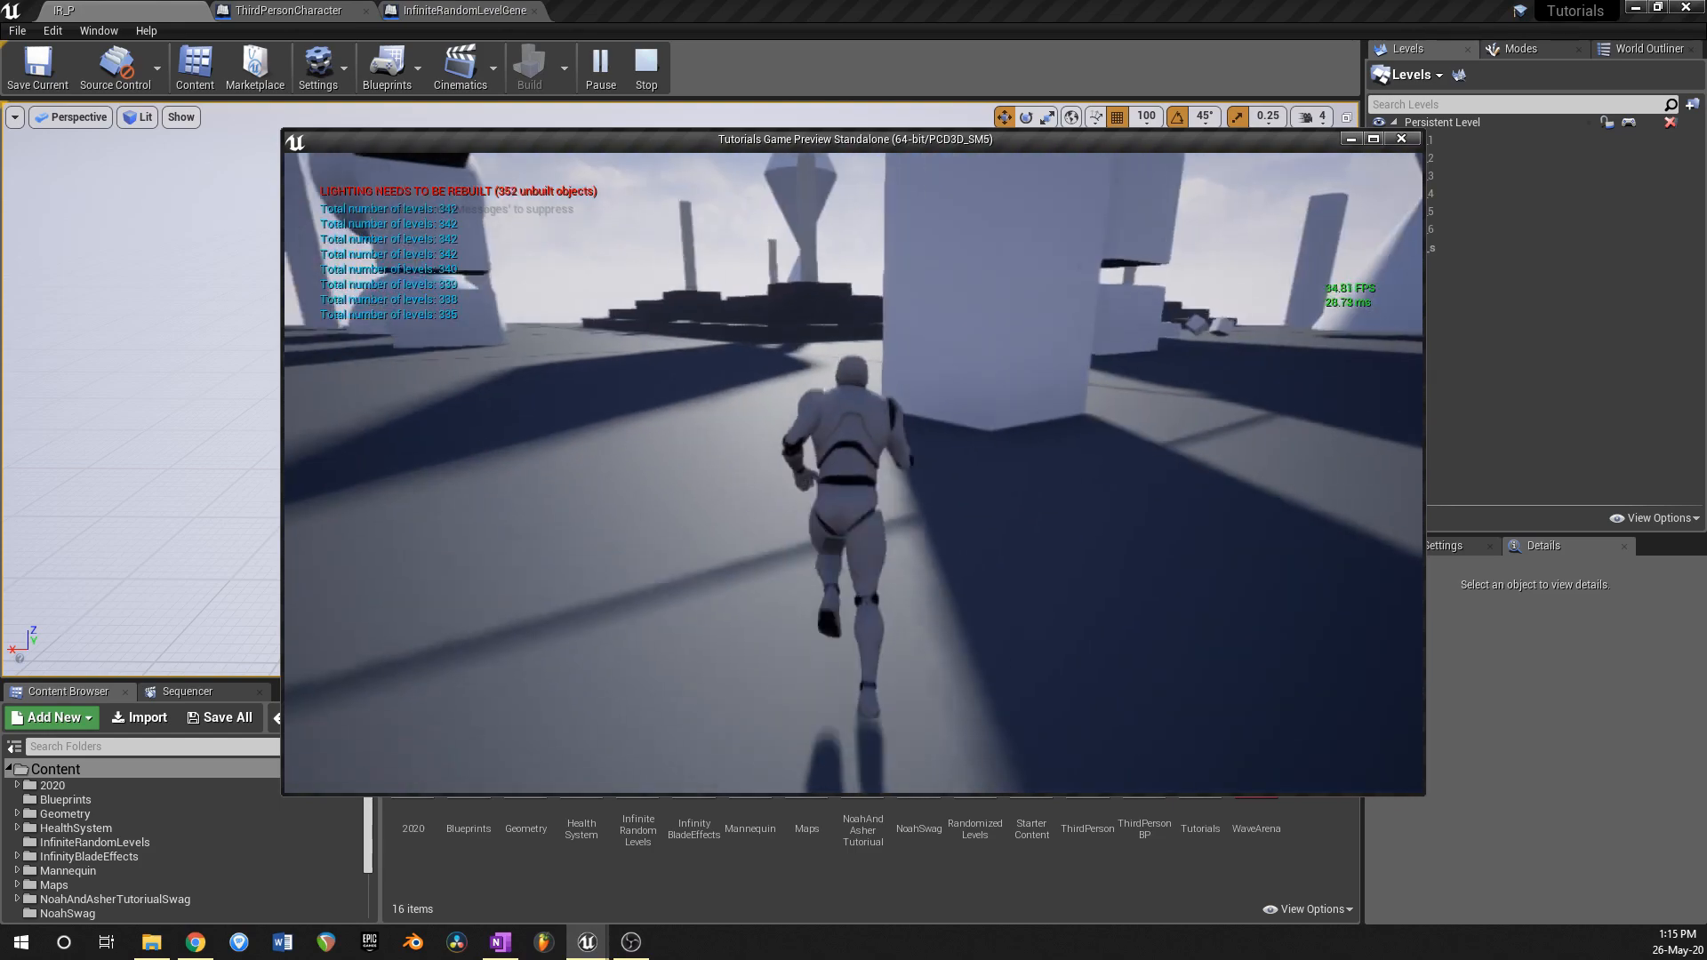
key("w")
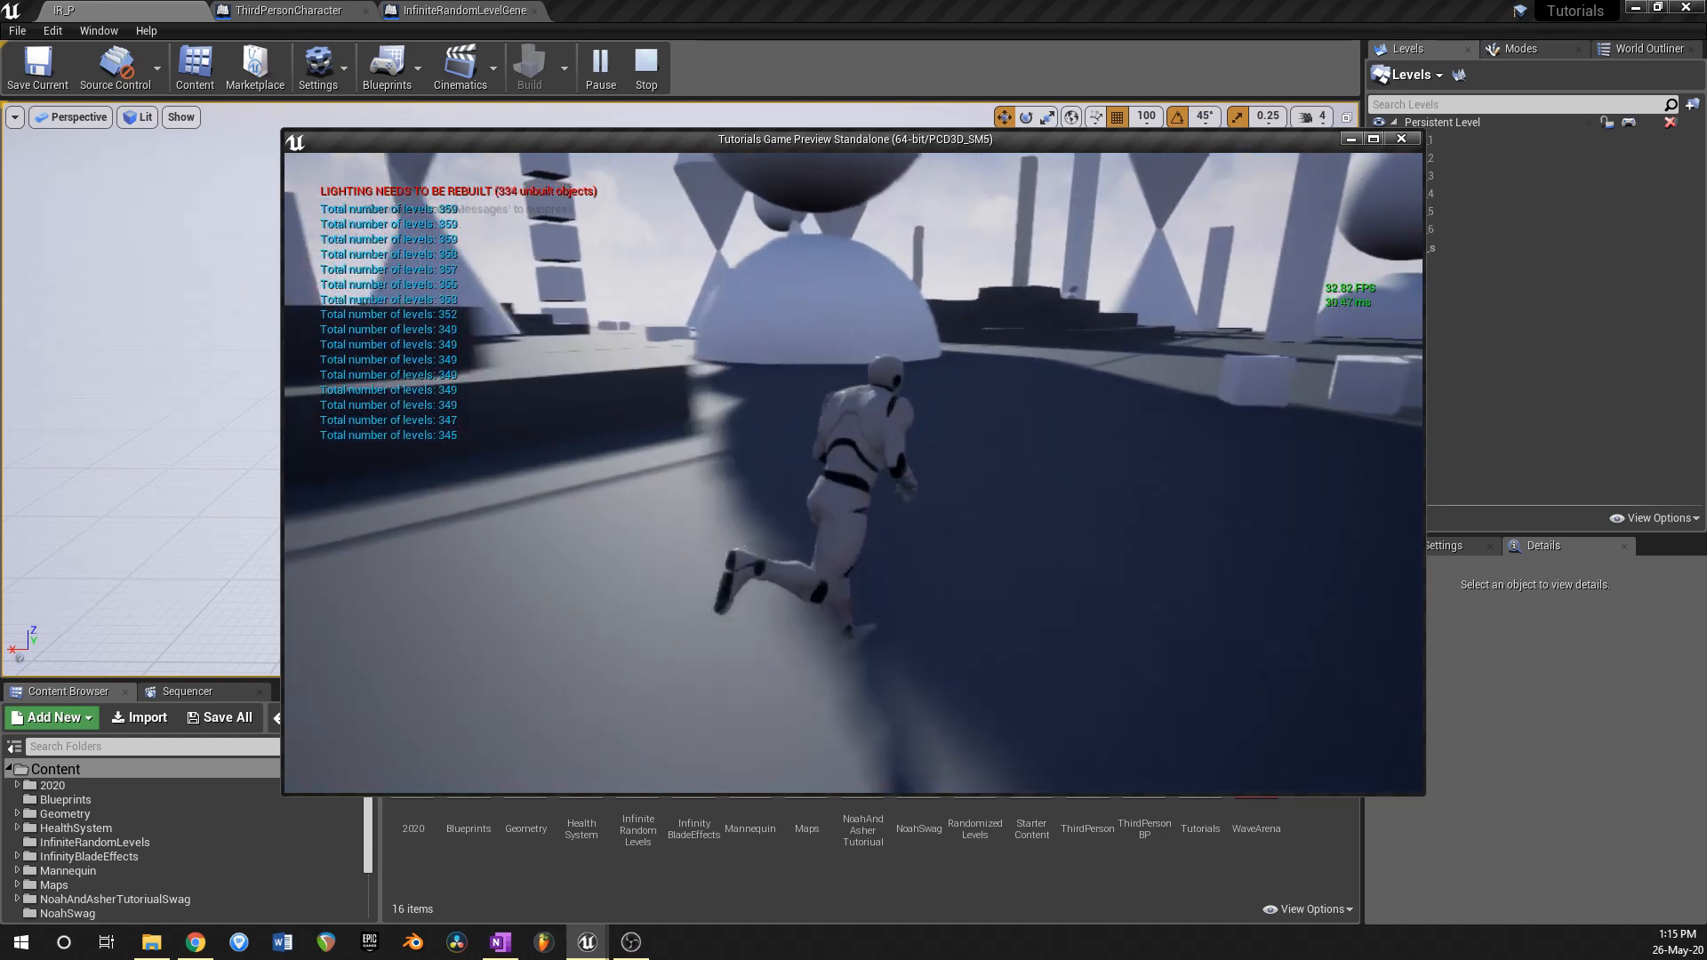
key("w")
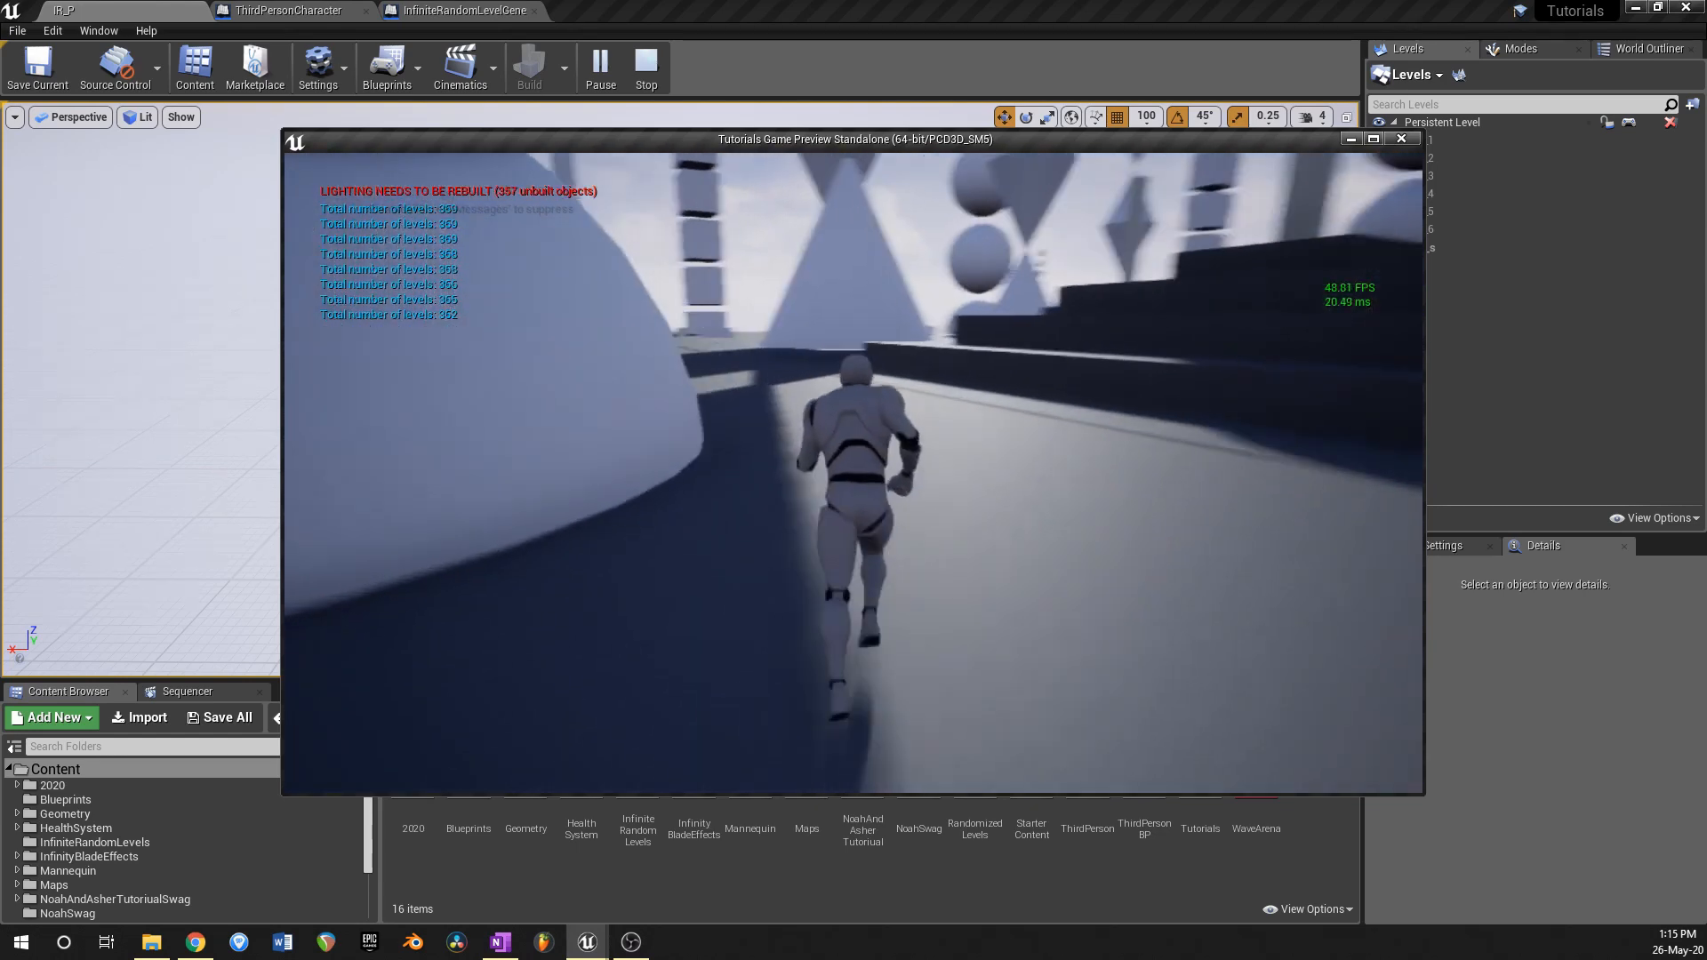
key("w")
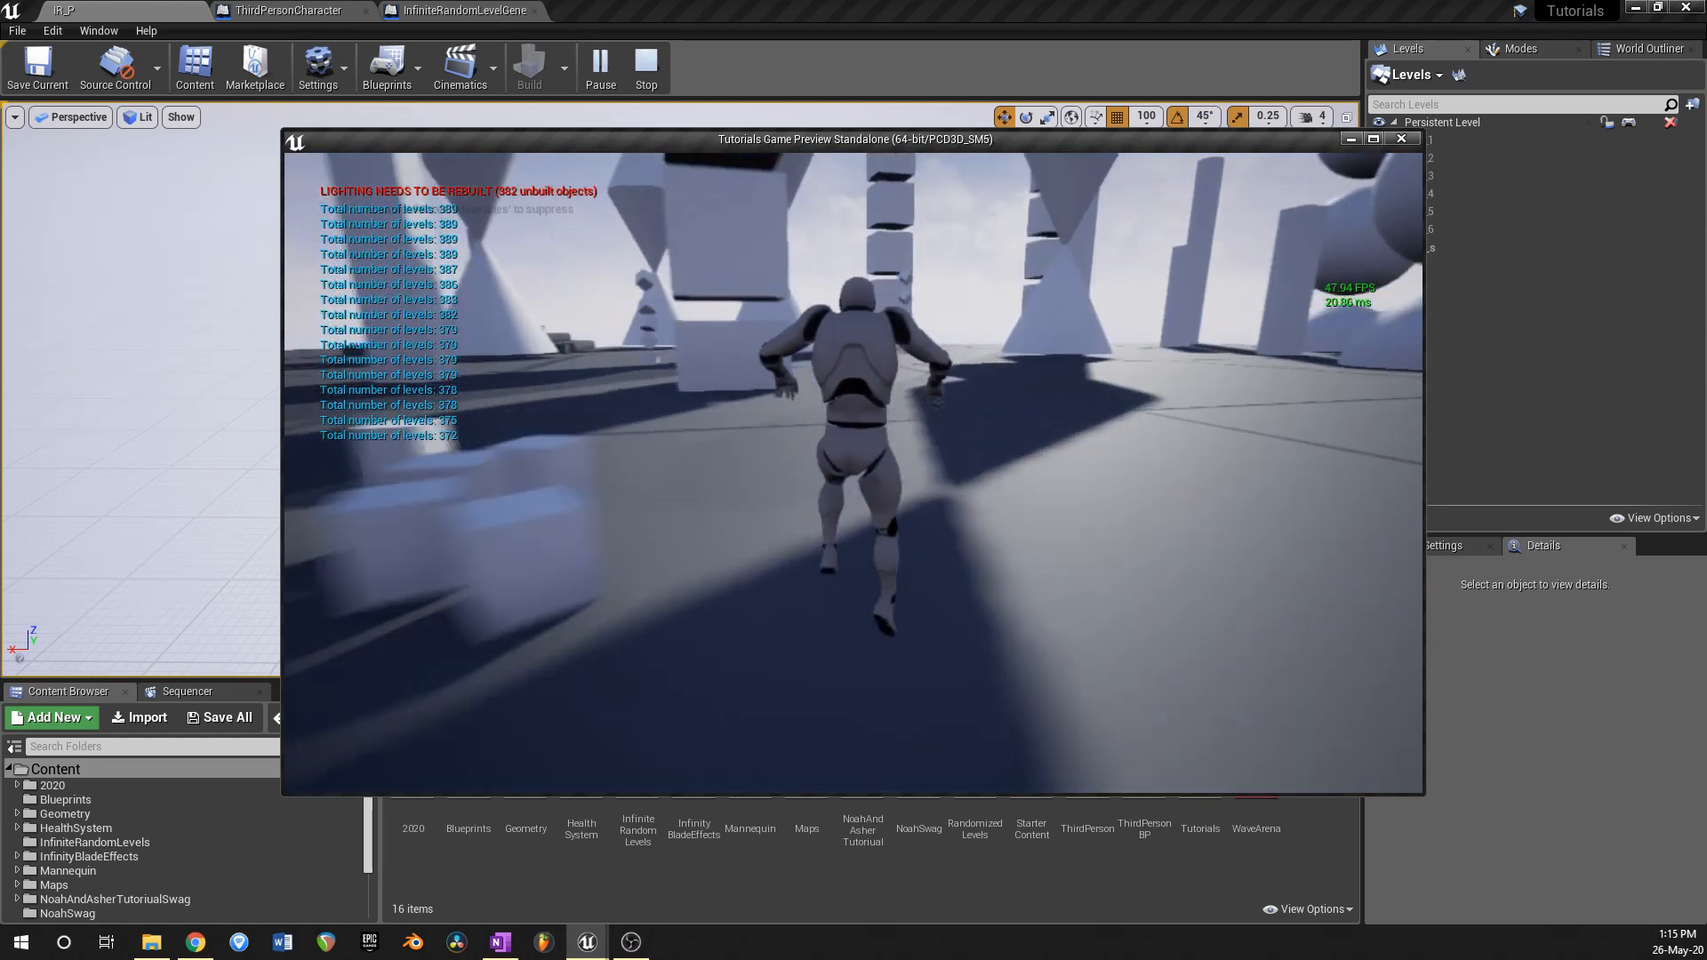
key("w")
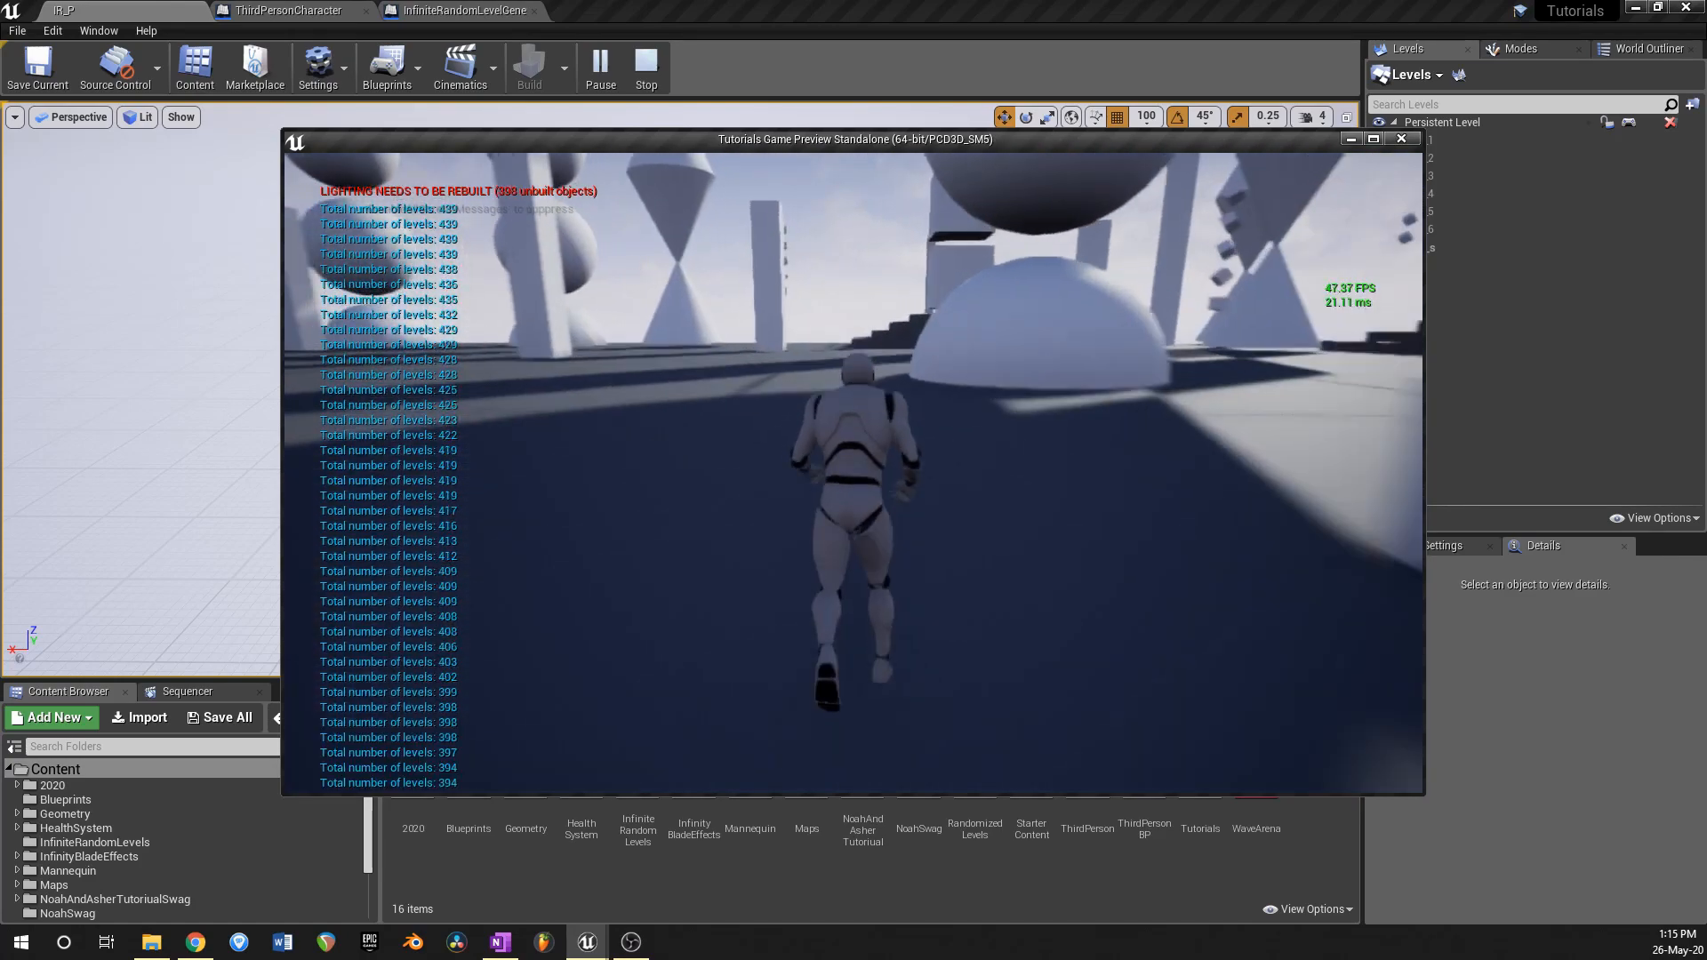
key("w")
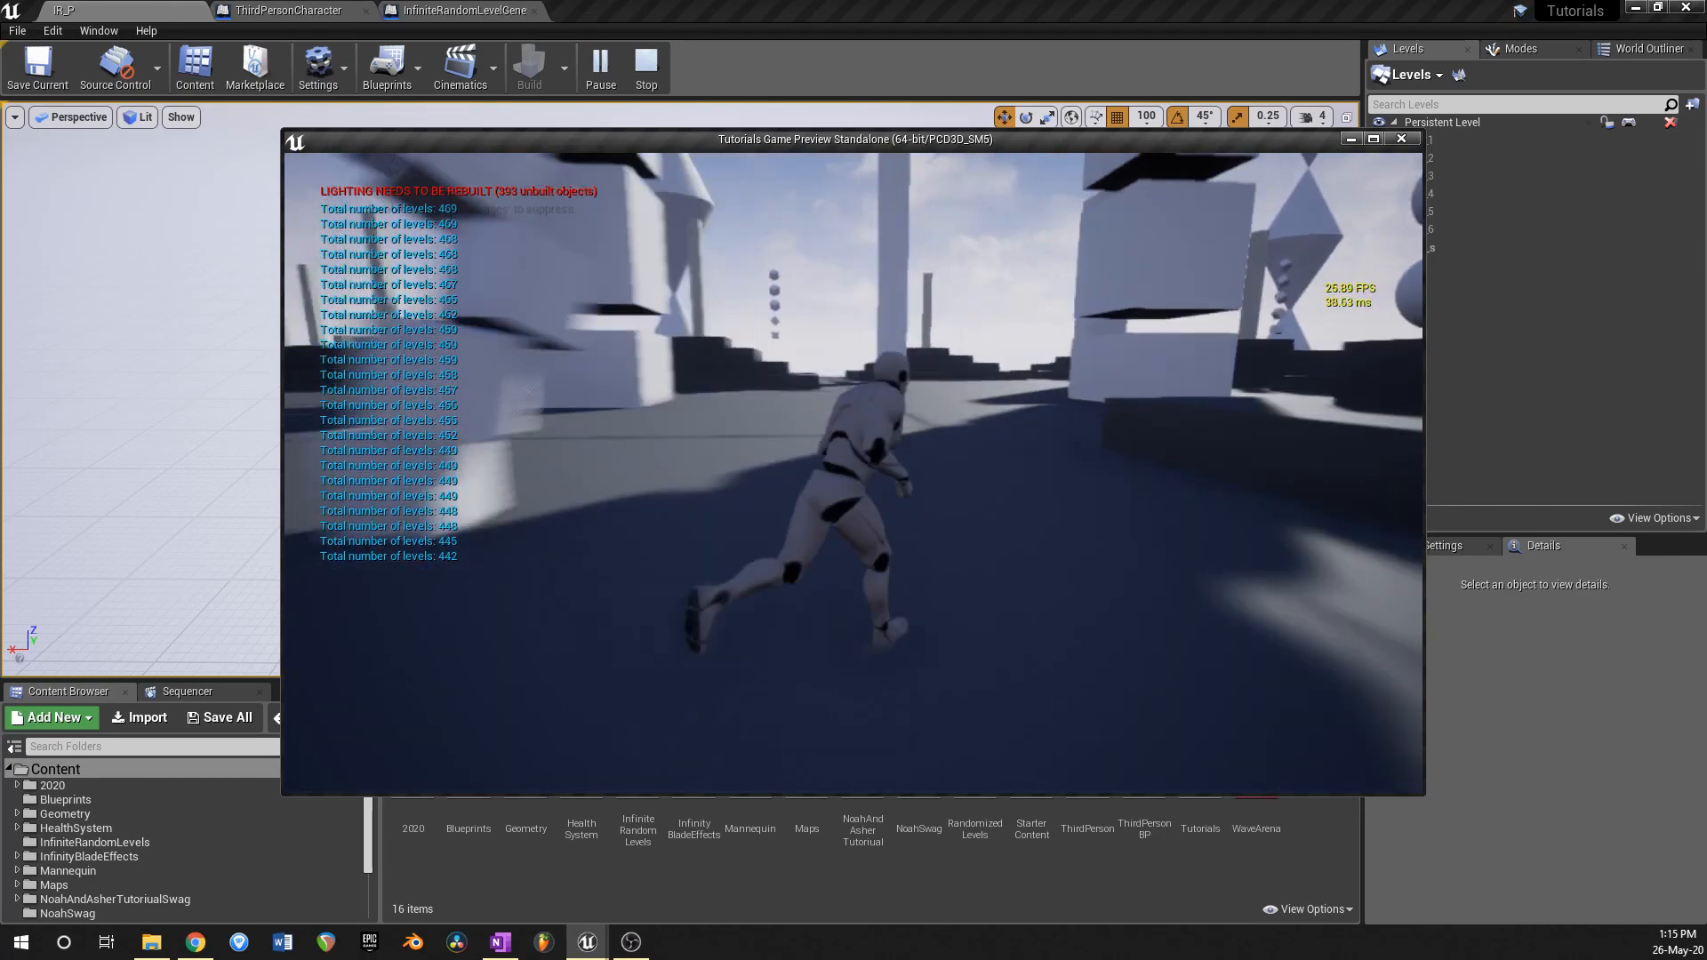
key("w")
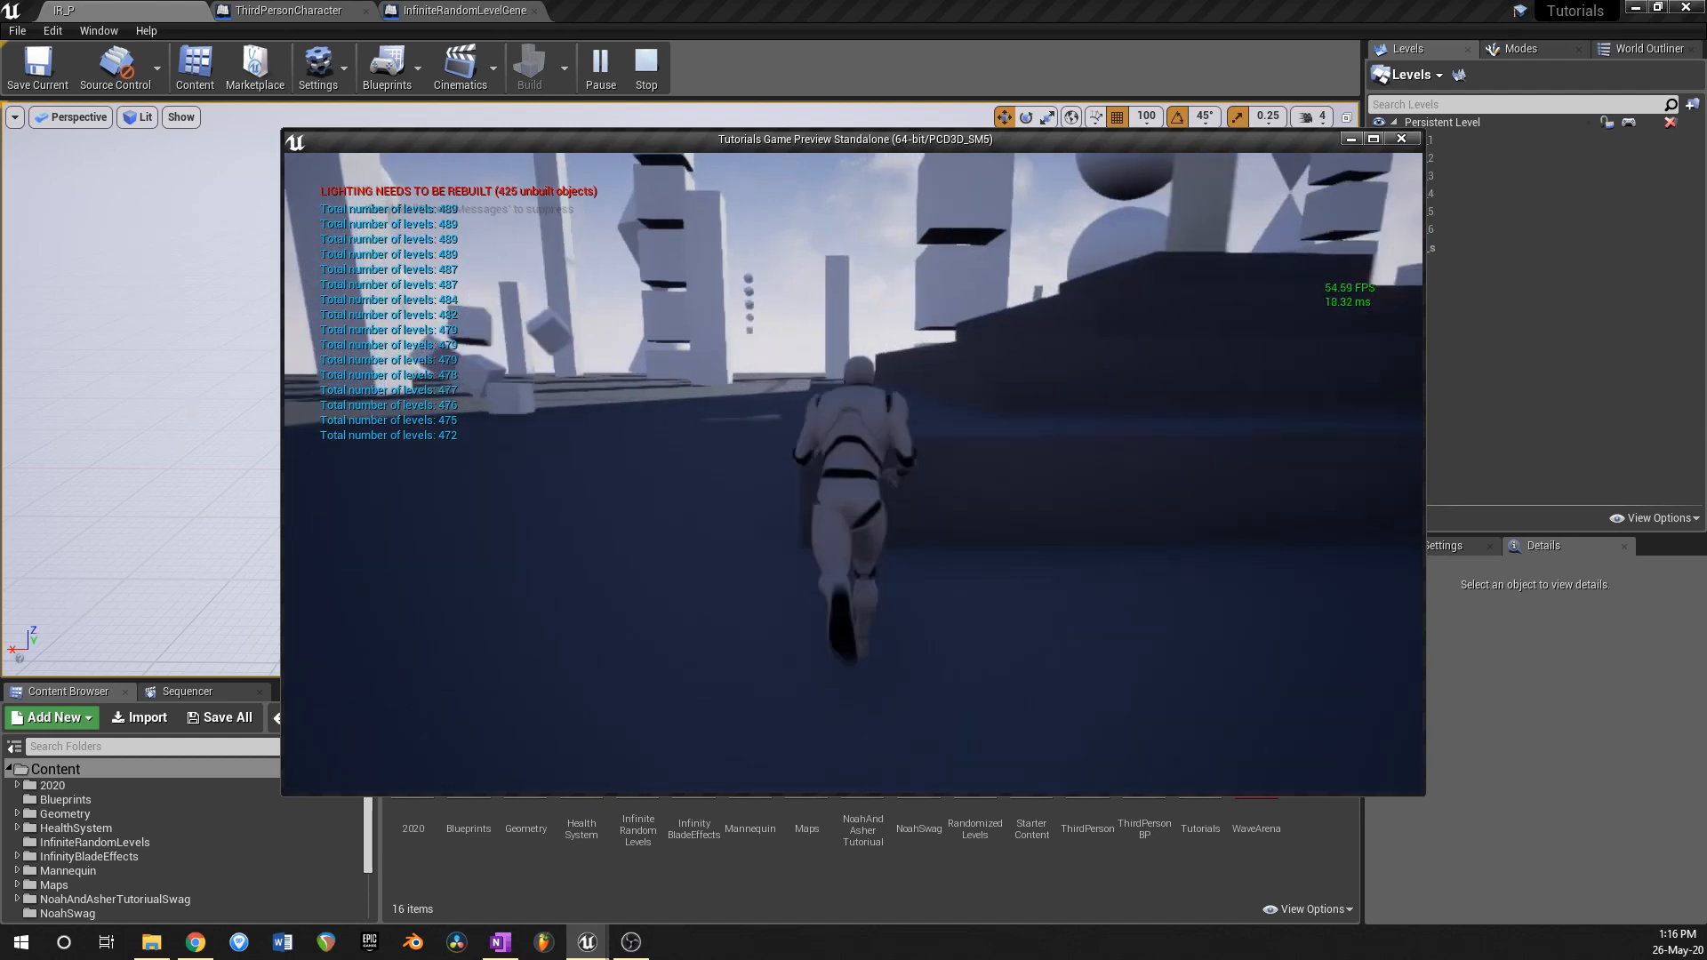
key("w")
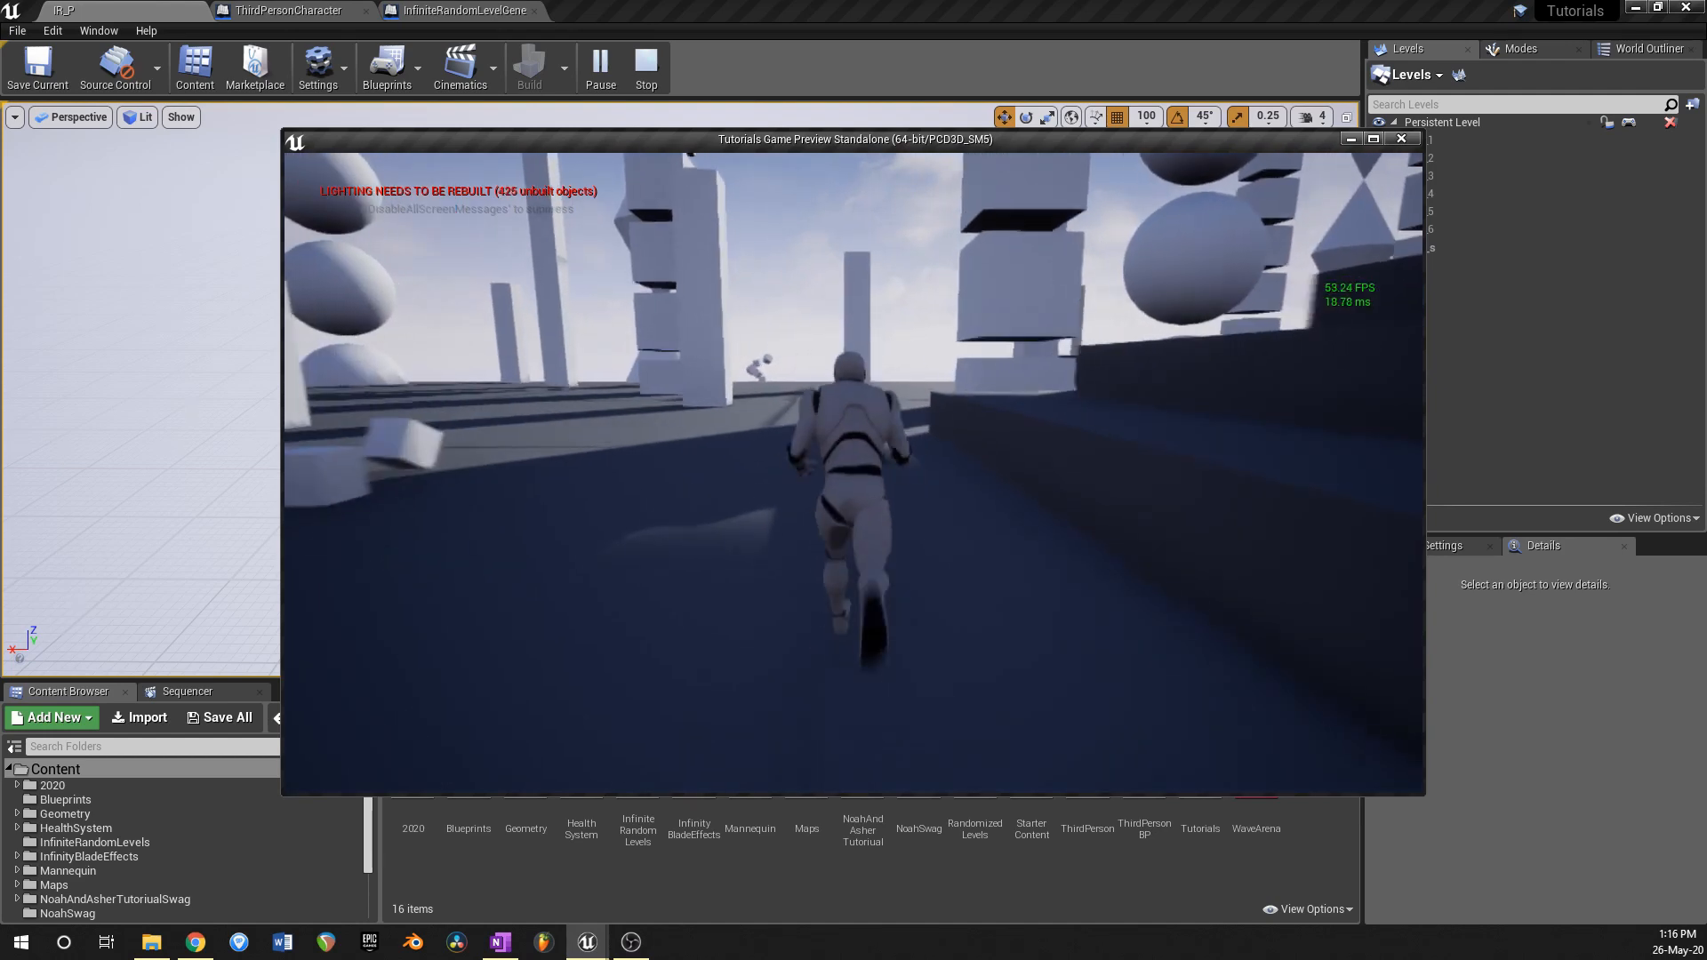
key("w")
key("space")
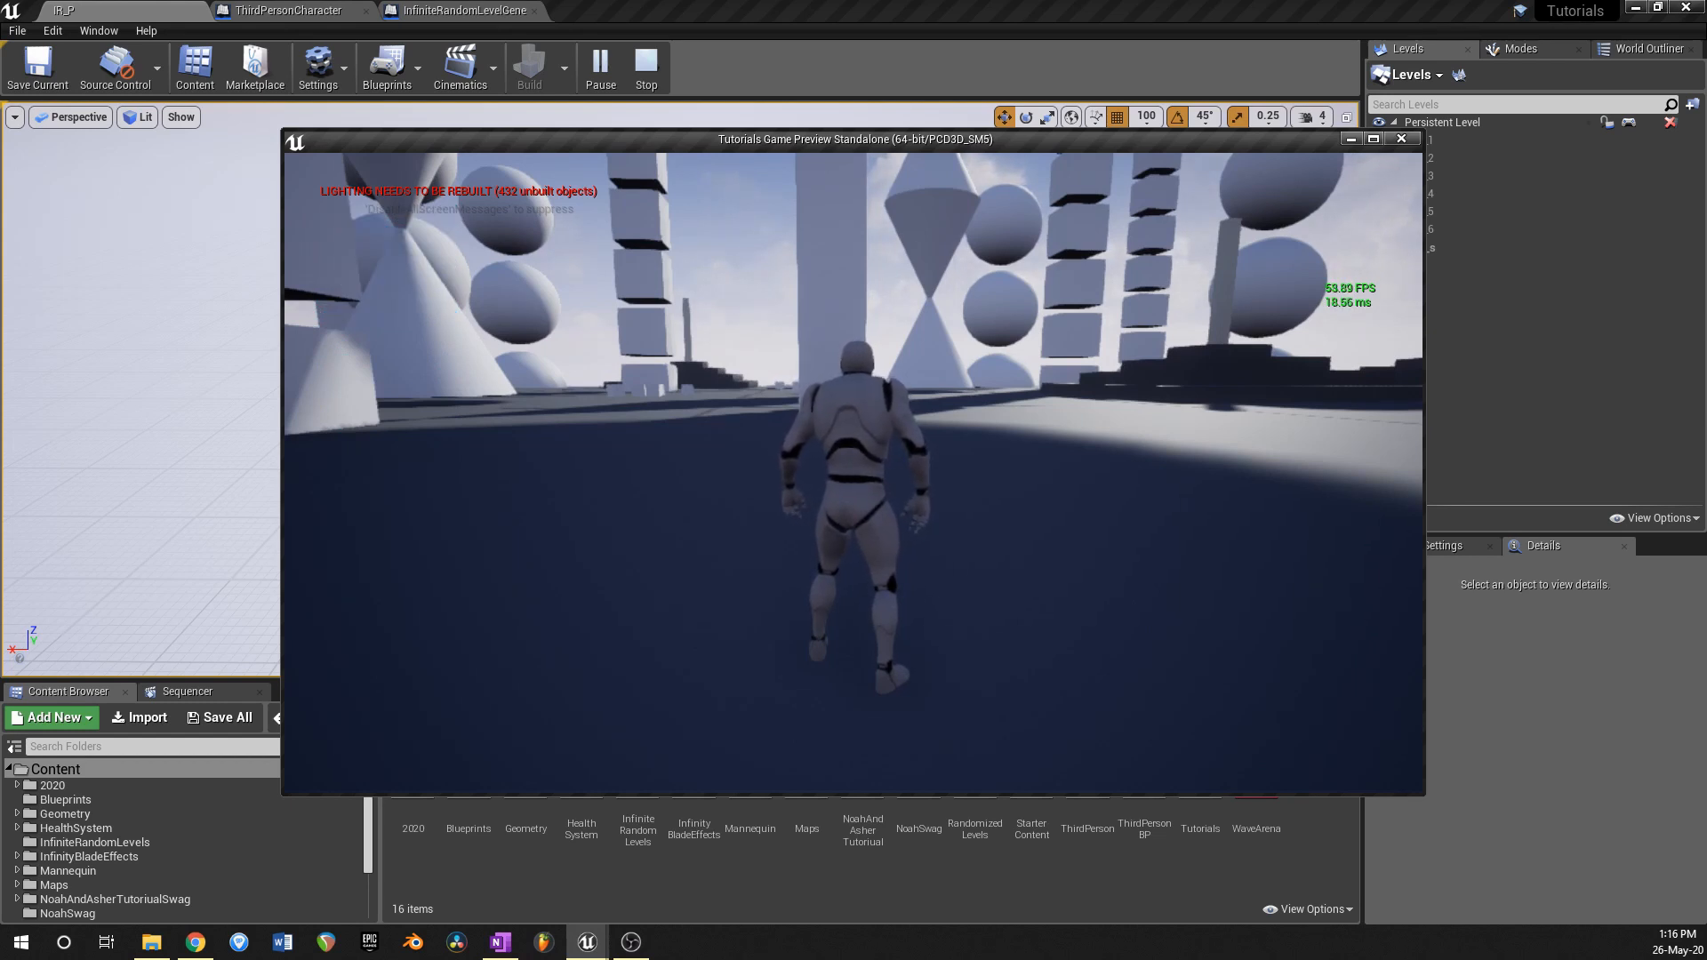
key("w")
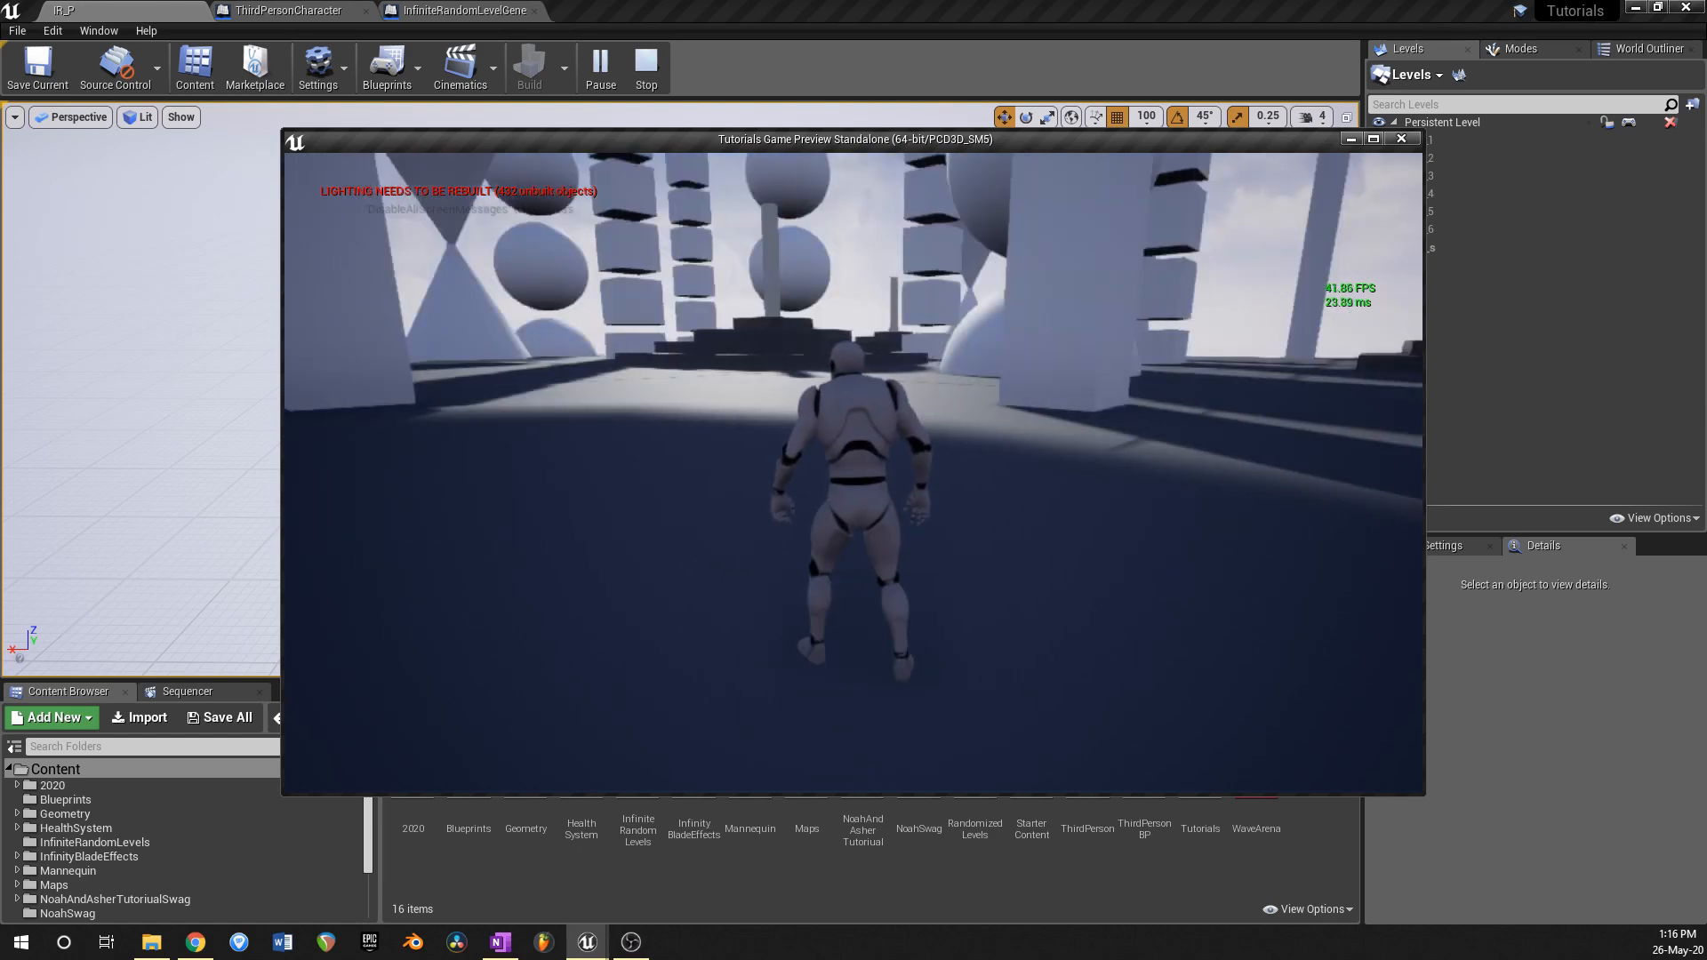
key("Escape")
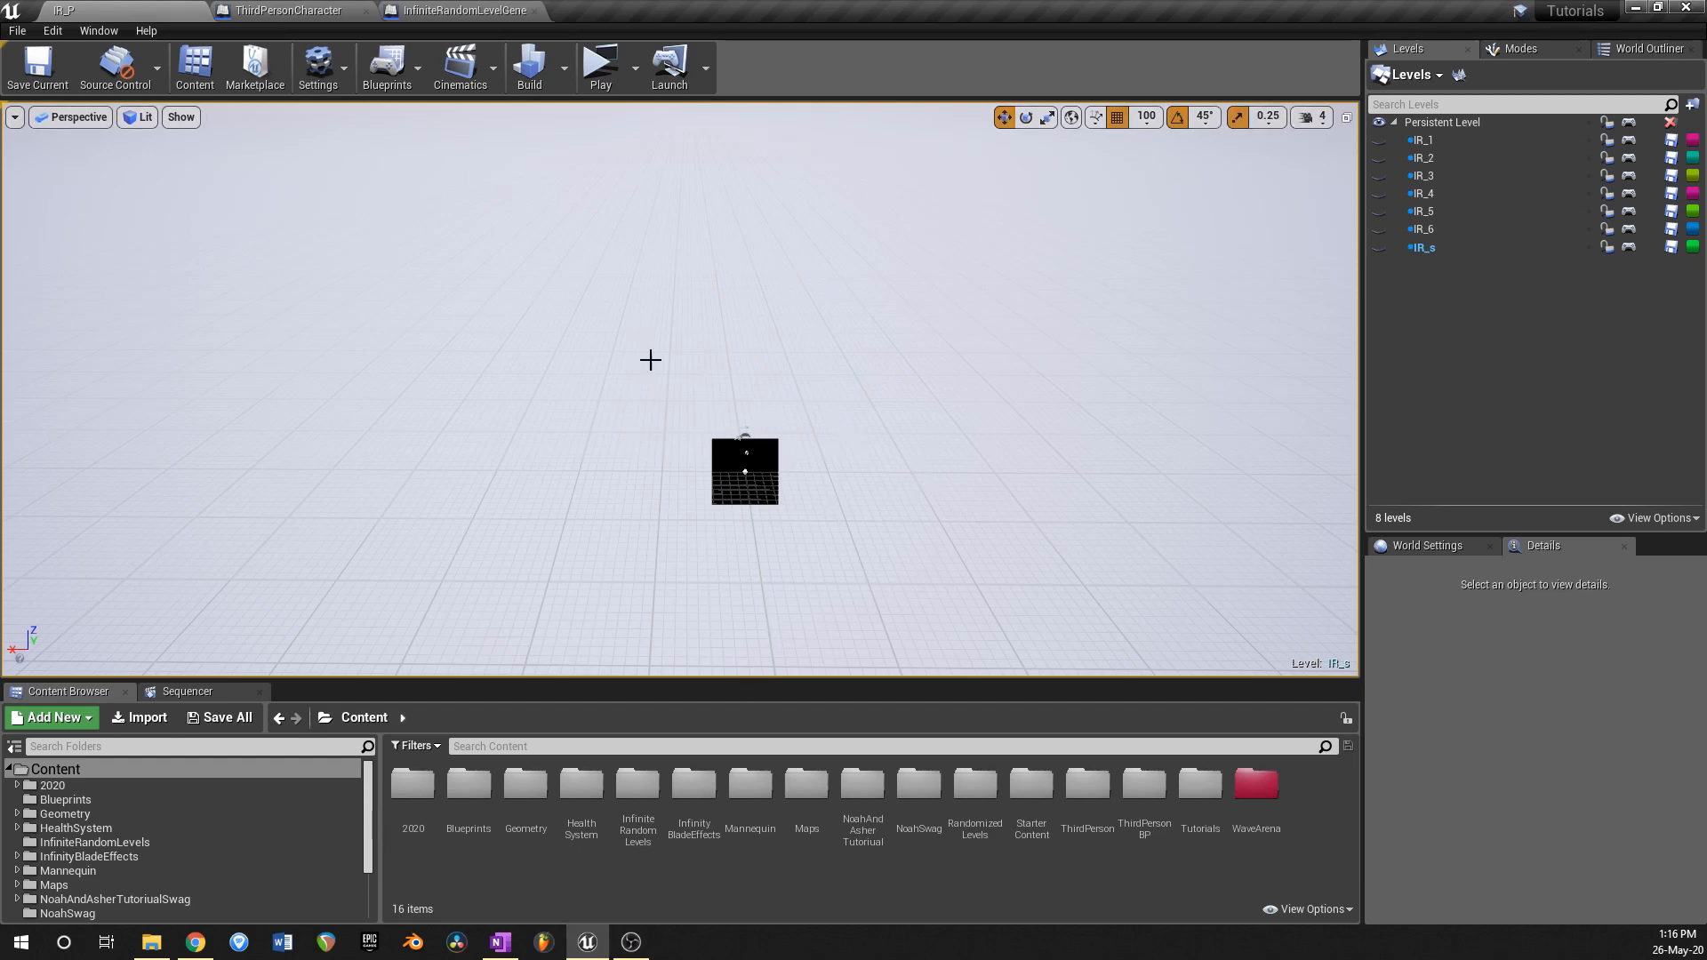
Step: Create a new level from the default template containing a floor and sky
left_click(17, 30)
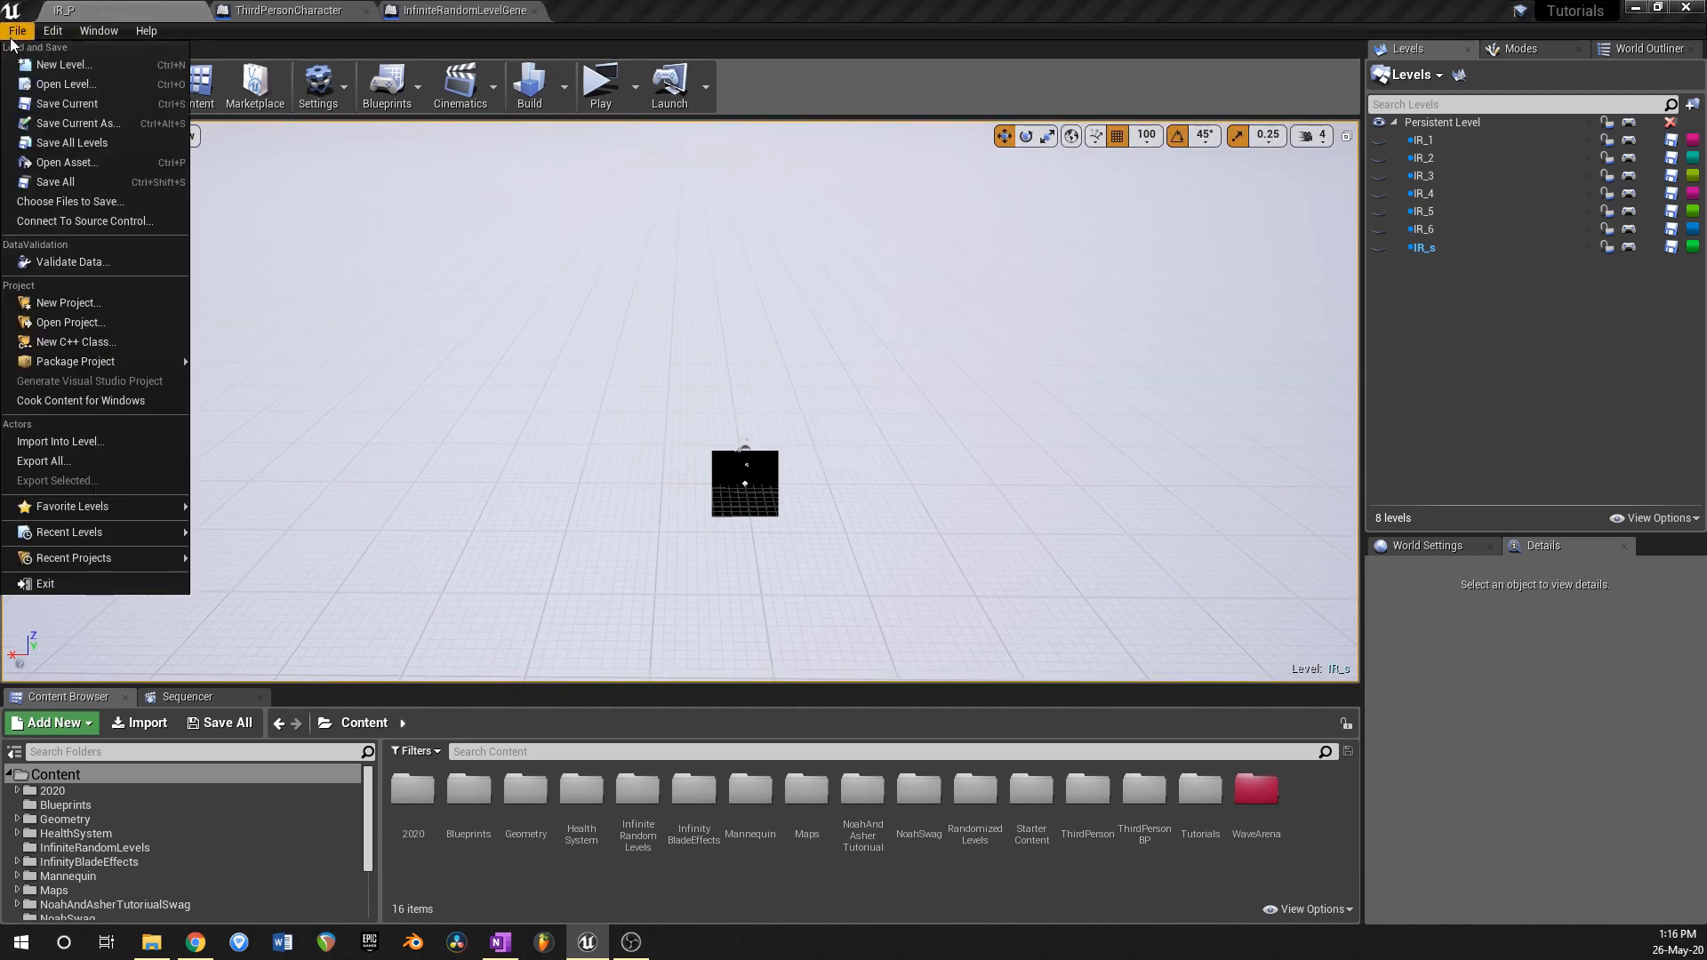
left_click(71, 62)
left_click(730, 403)
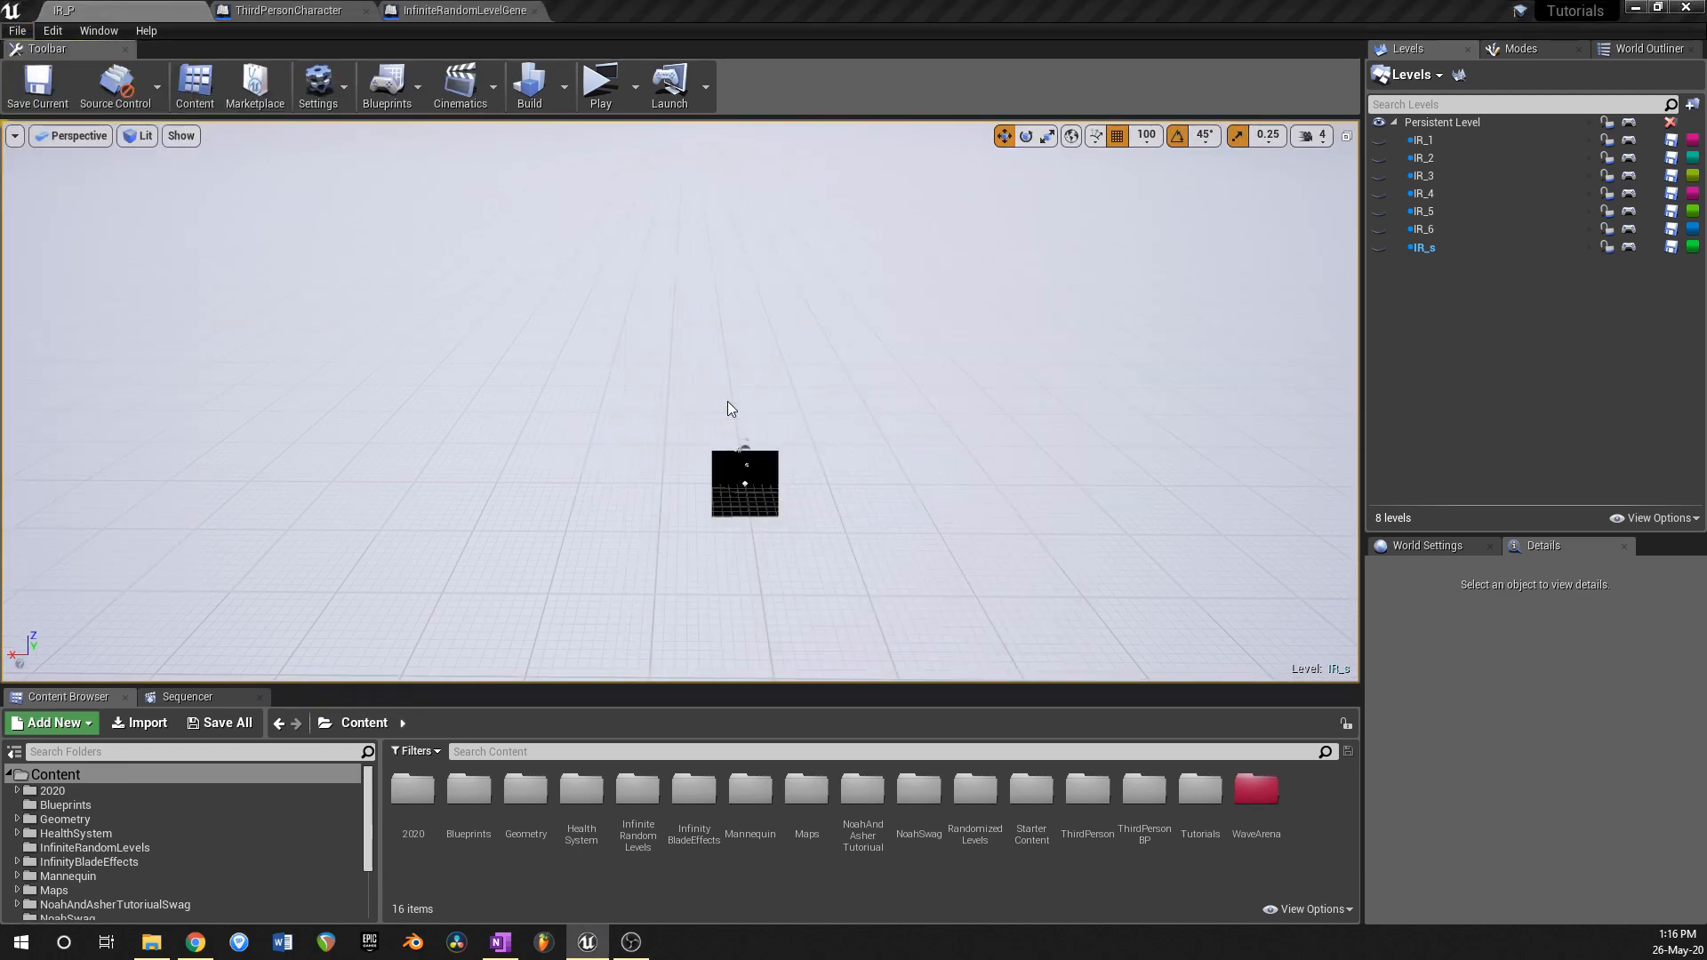
right_click_drag(652, 625, 651, 625)
key("s")
key("a")
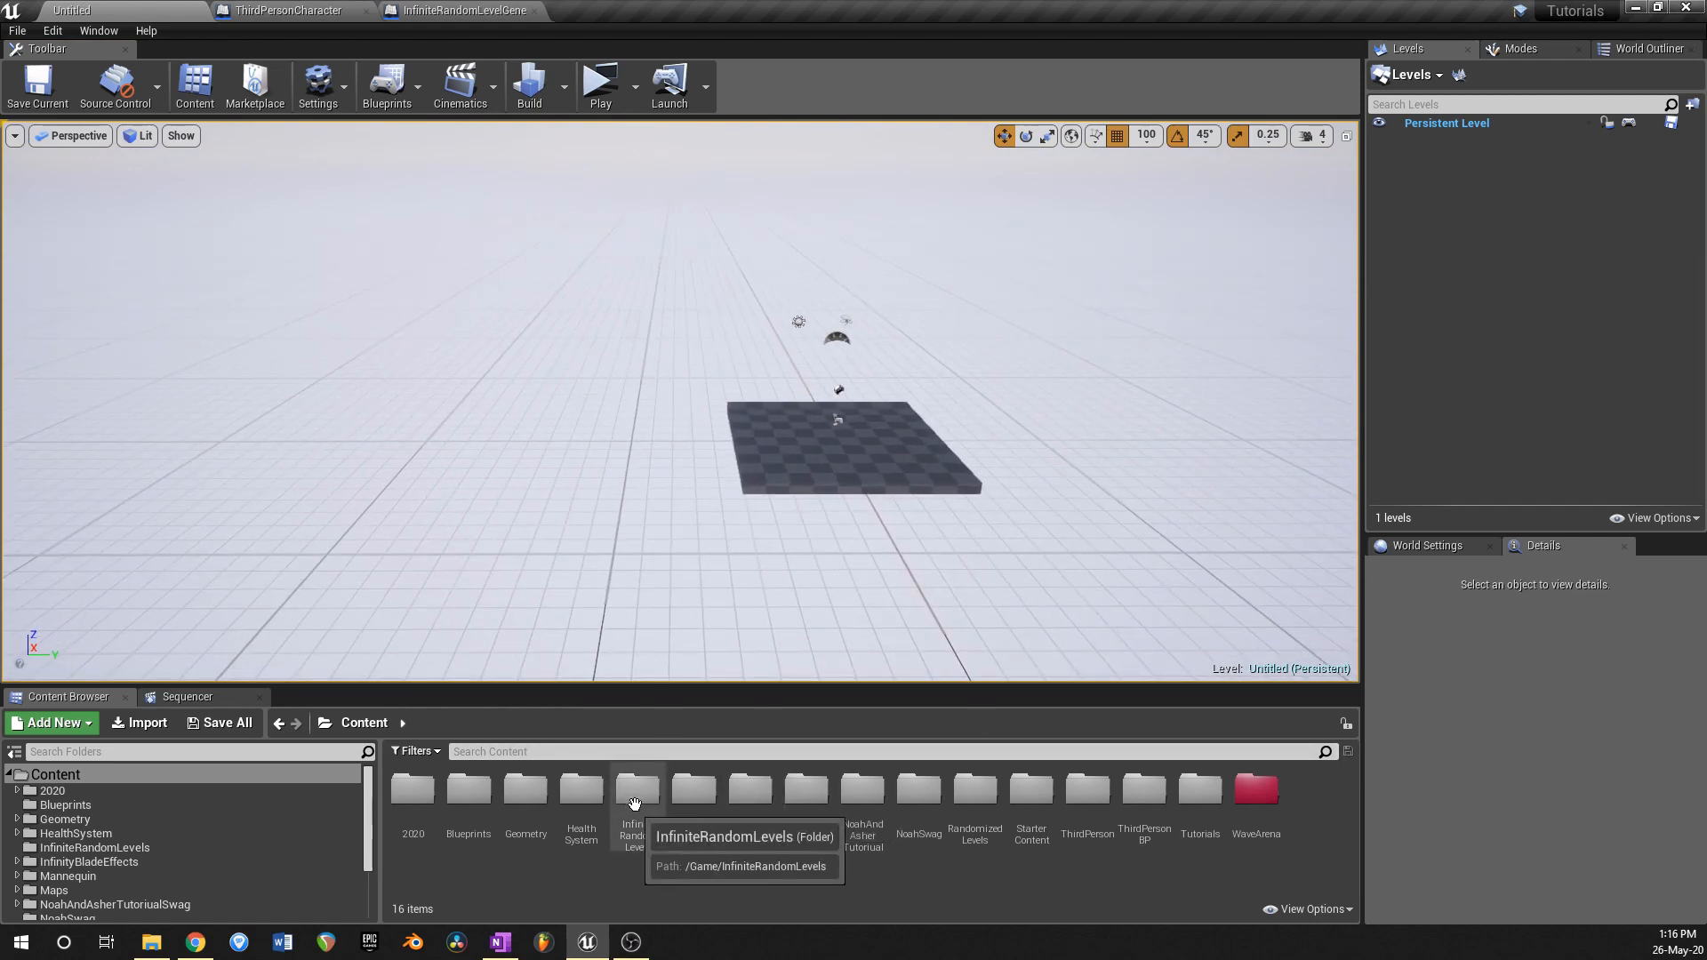
Step: Open the InfiniteRandomLevels folder among the project's content
left_click(644, 797)
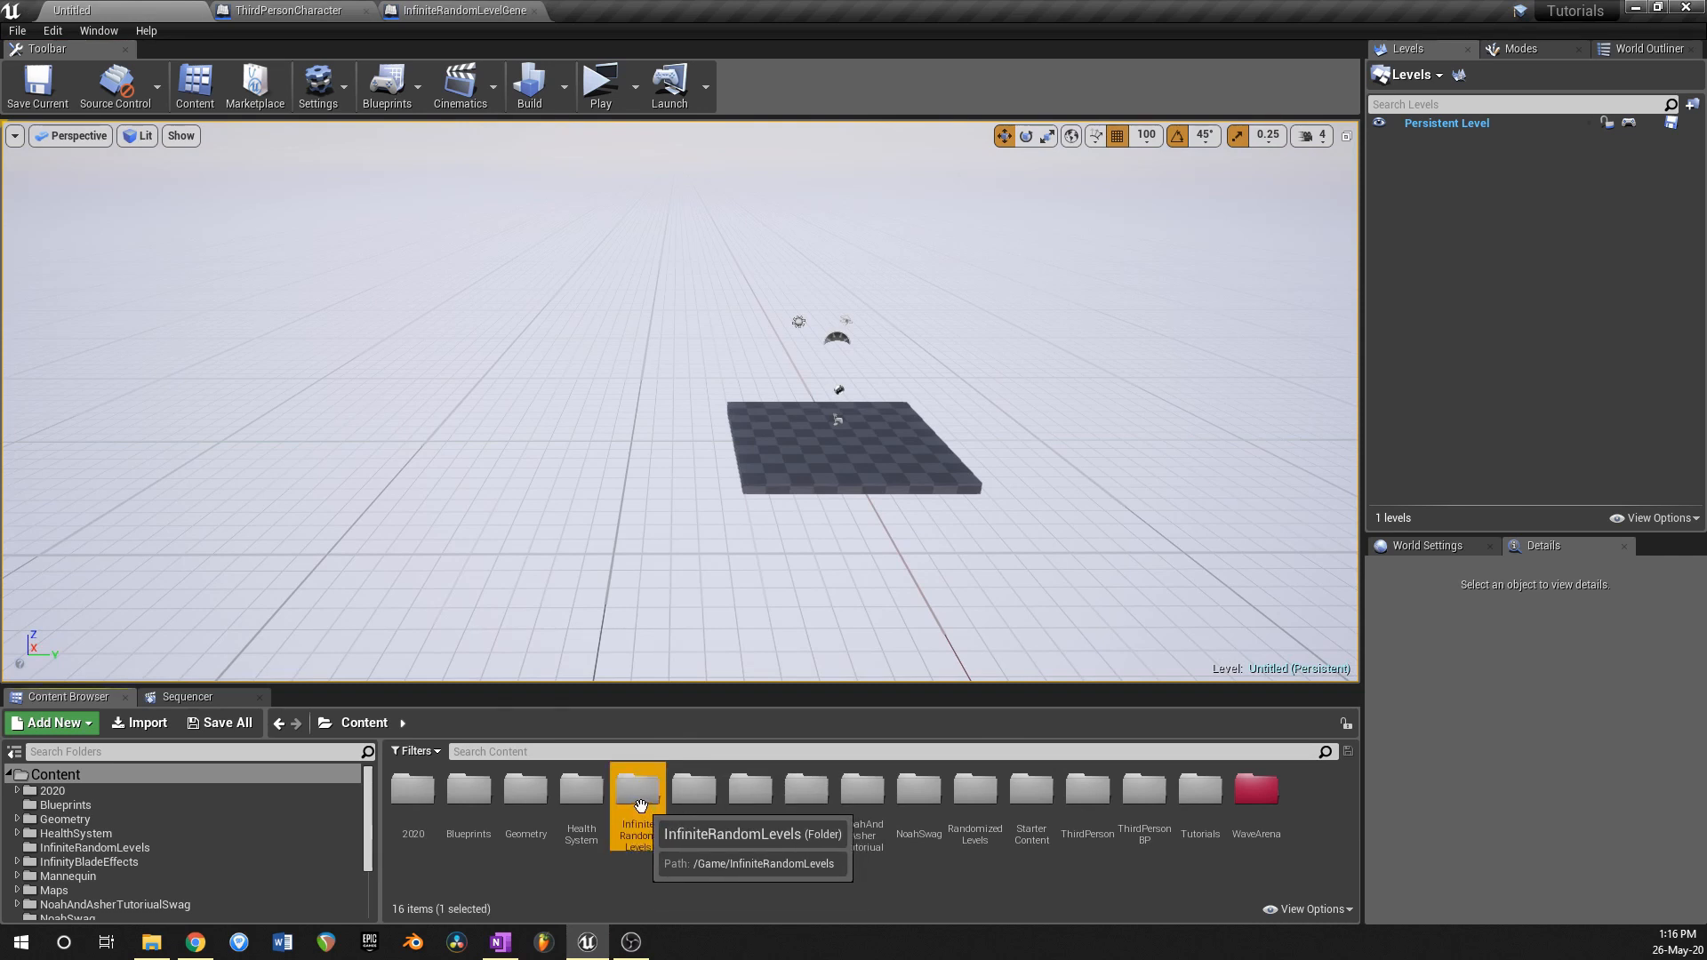
double_click(639, 793)
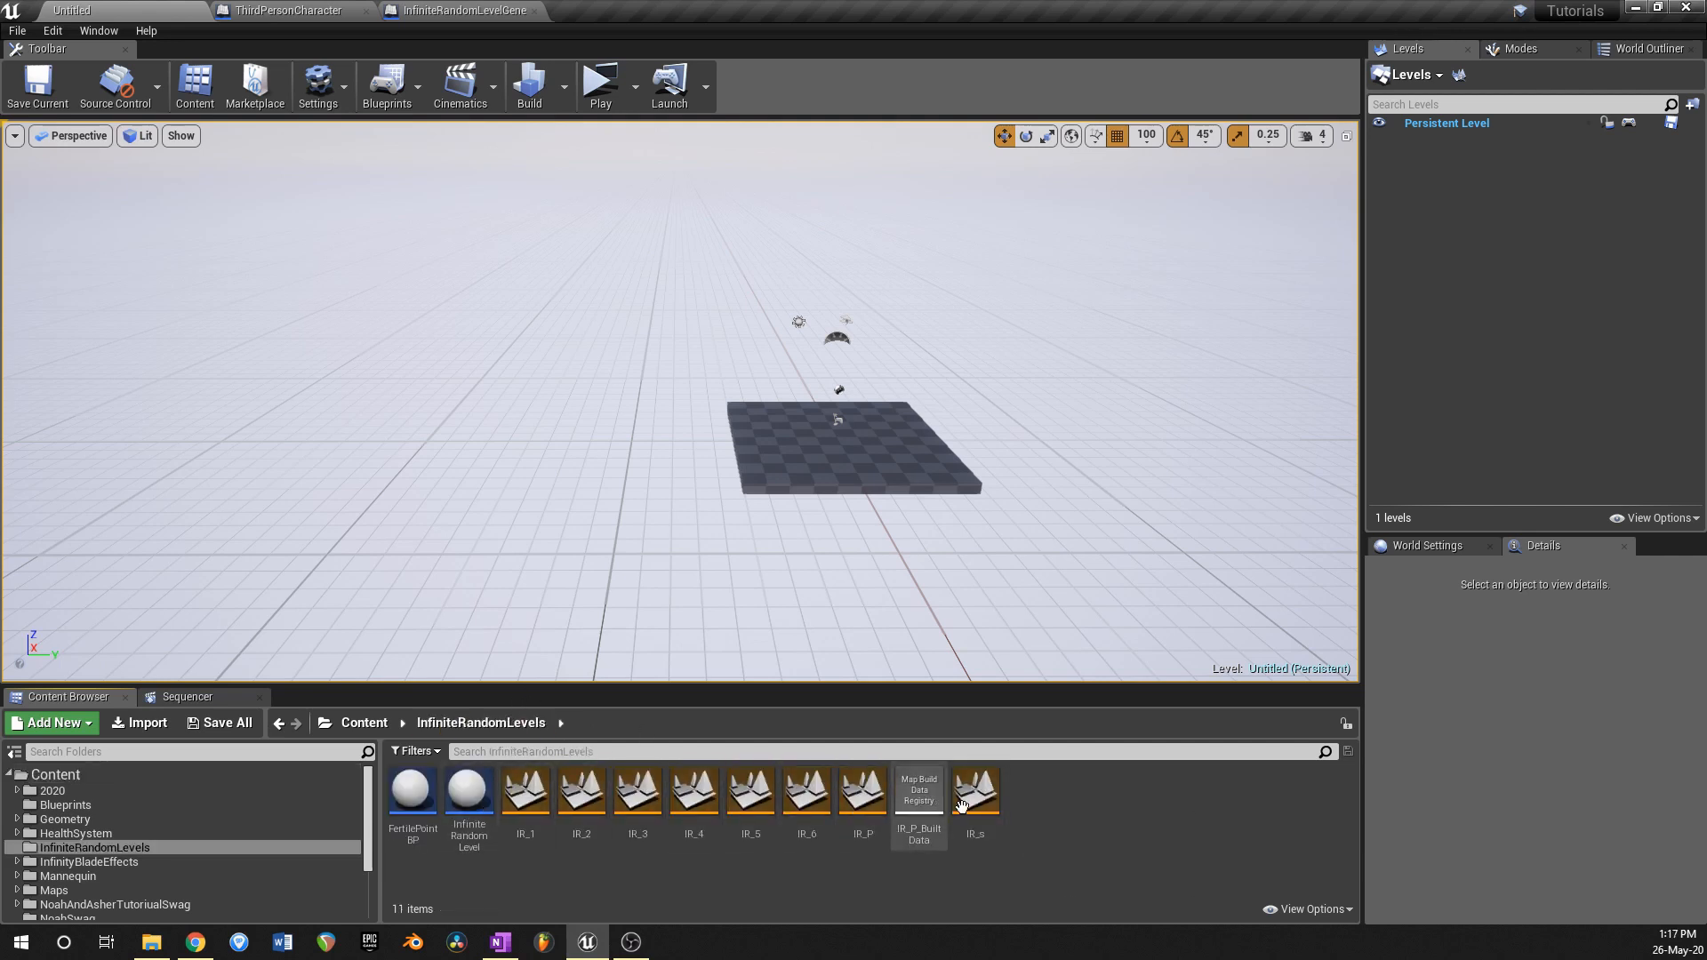
mouse_move(838, 515)
right_mouse_down()
mouse_move(869, 515)
mouse_move(816, 534)
right_mouse_up()
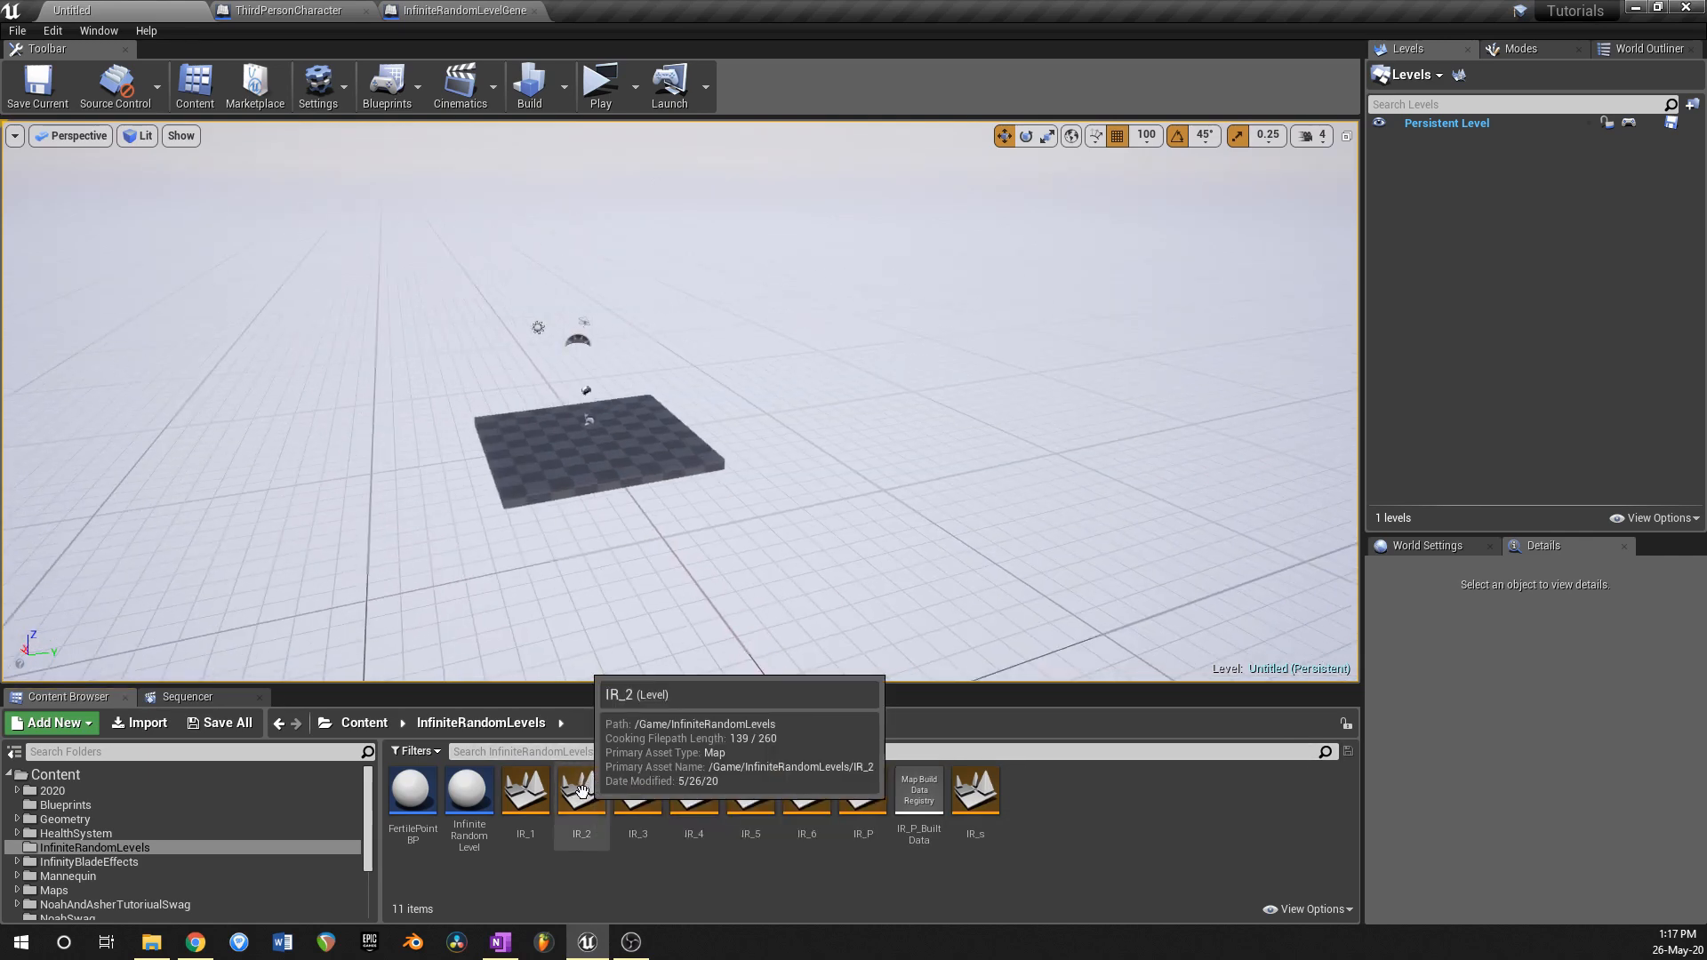
right_click_drag(896, 558, 827, 558)
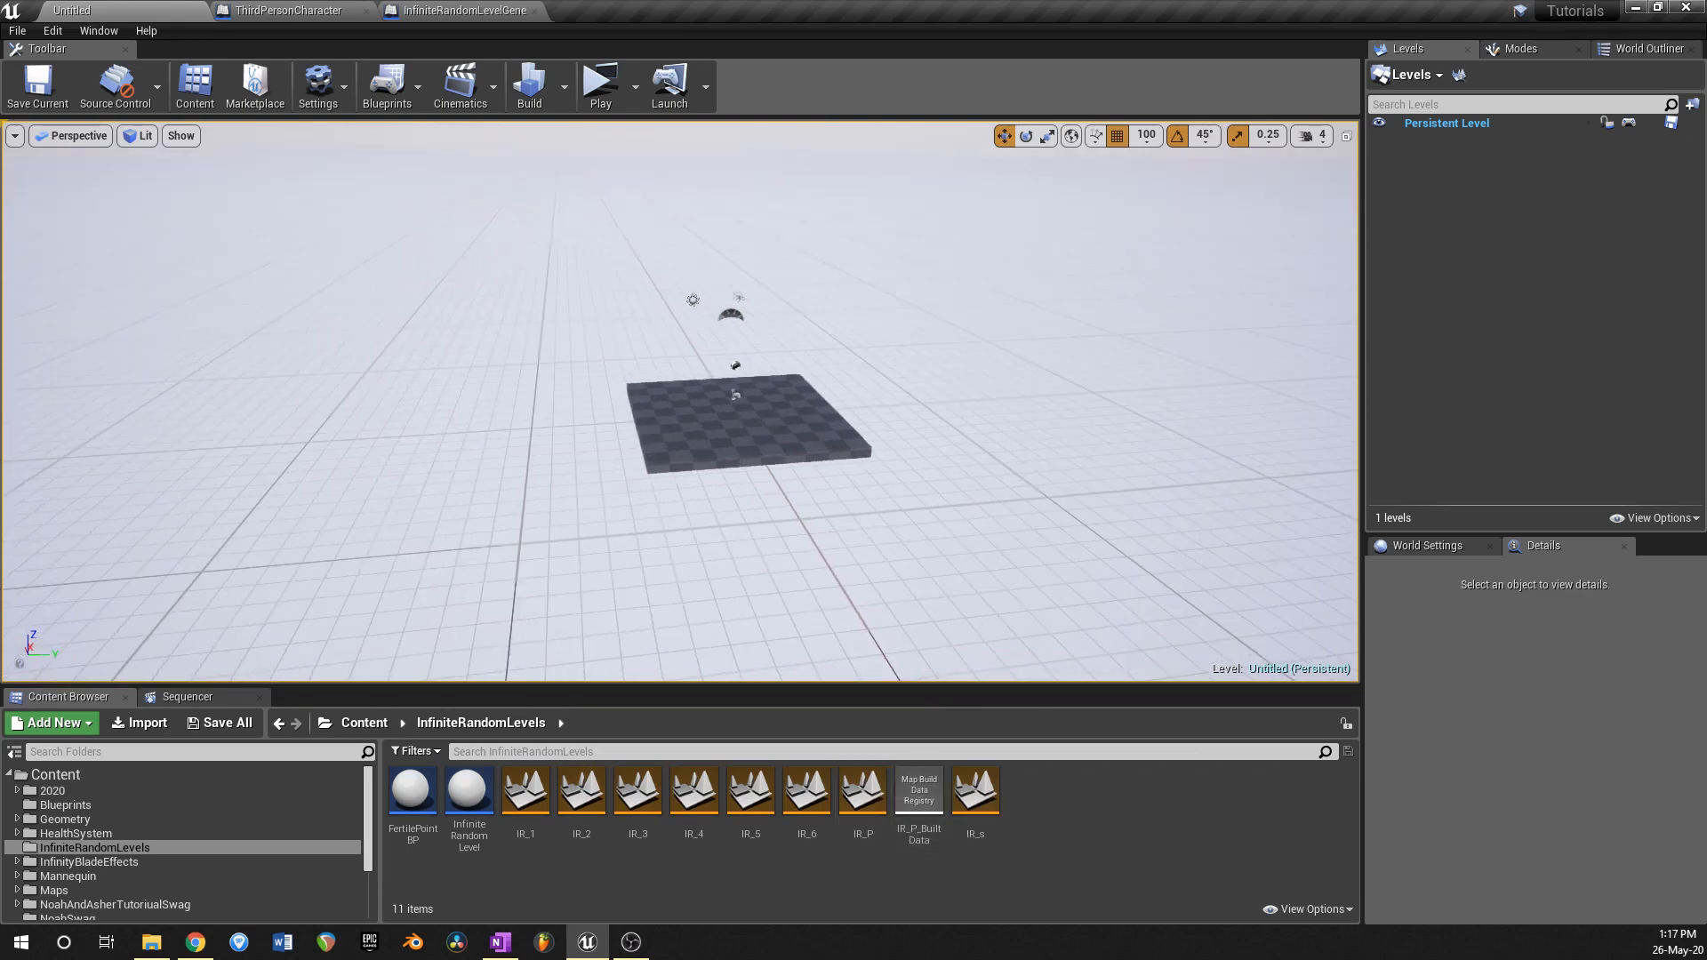
right_click_drag(745, 382, 809, 404)
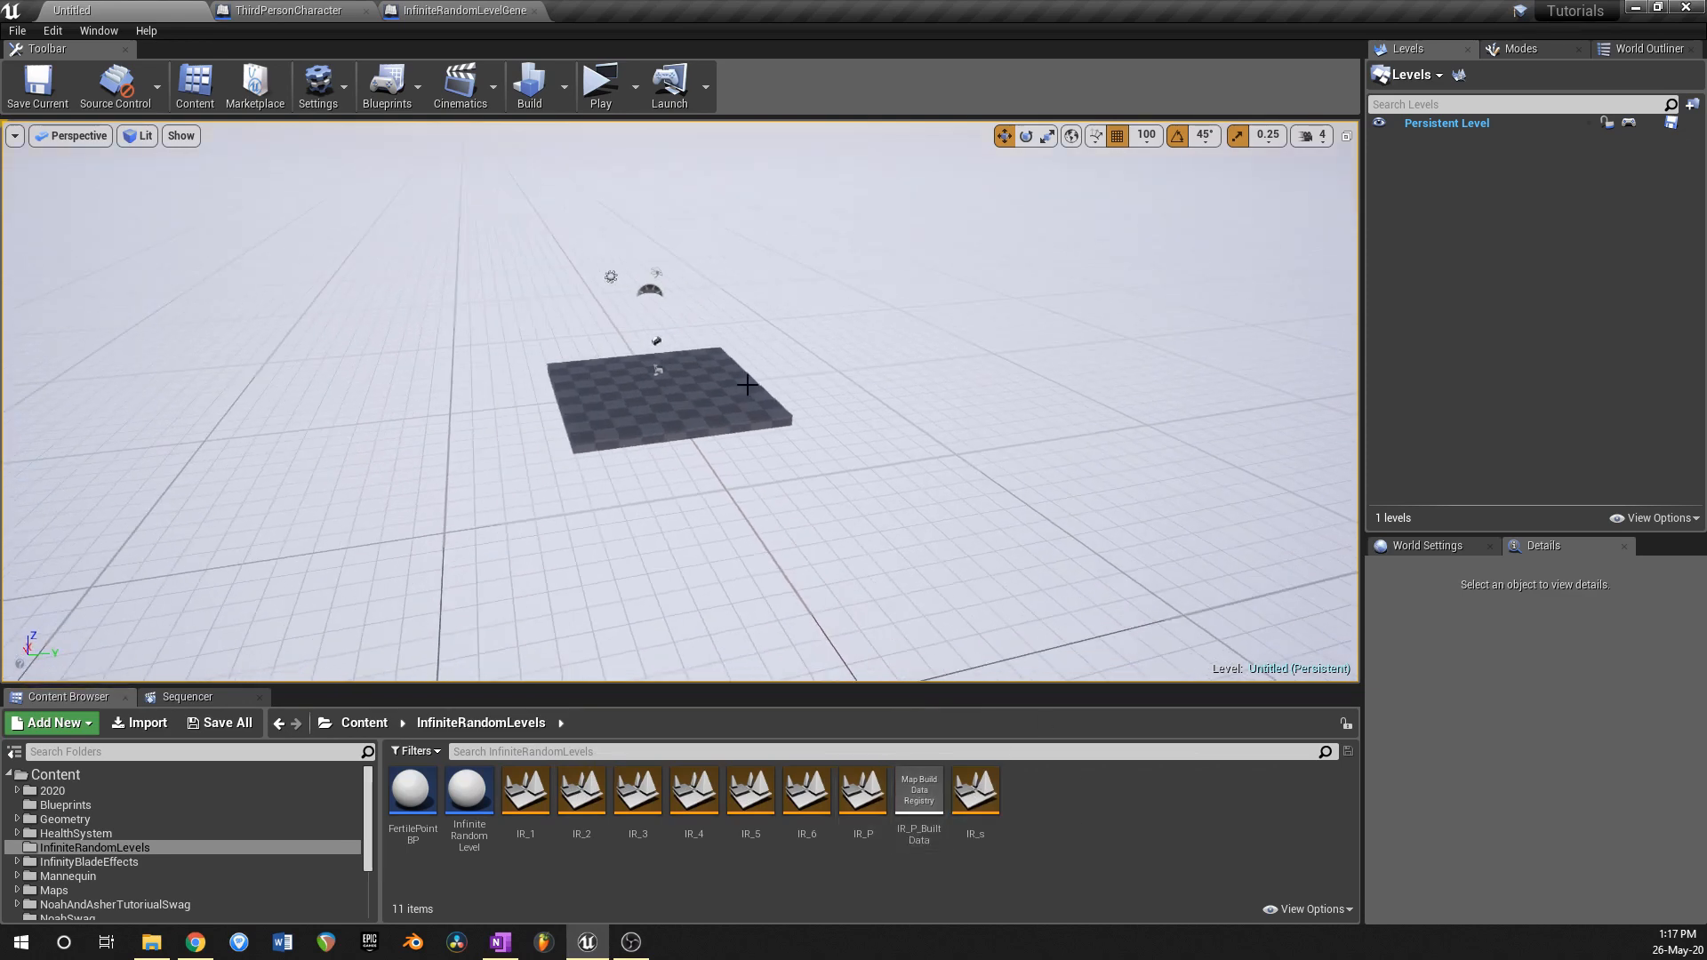
Step: Start saving the new level under another name and create a Demo folder inside InfiniteRandomLevels
key("ctrl+alt+s")
right_click(894, 360)
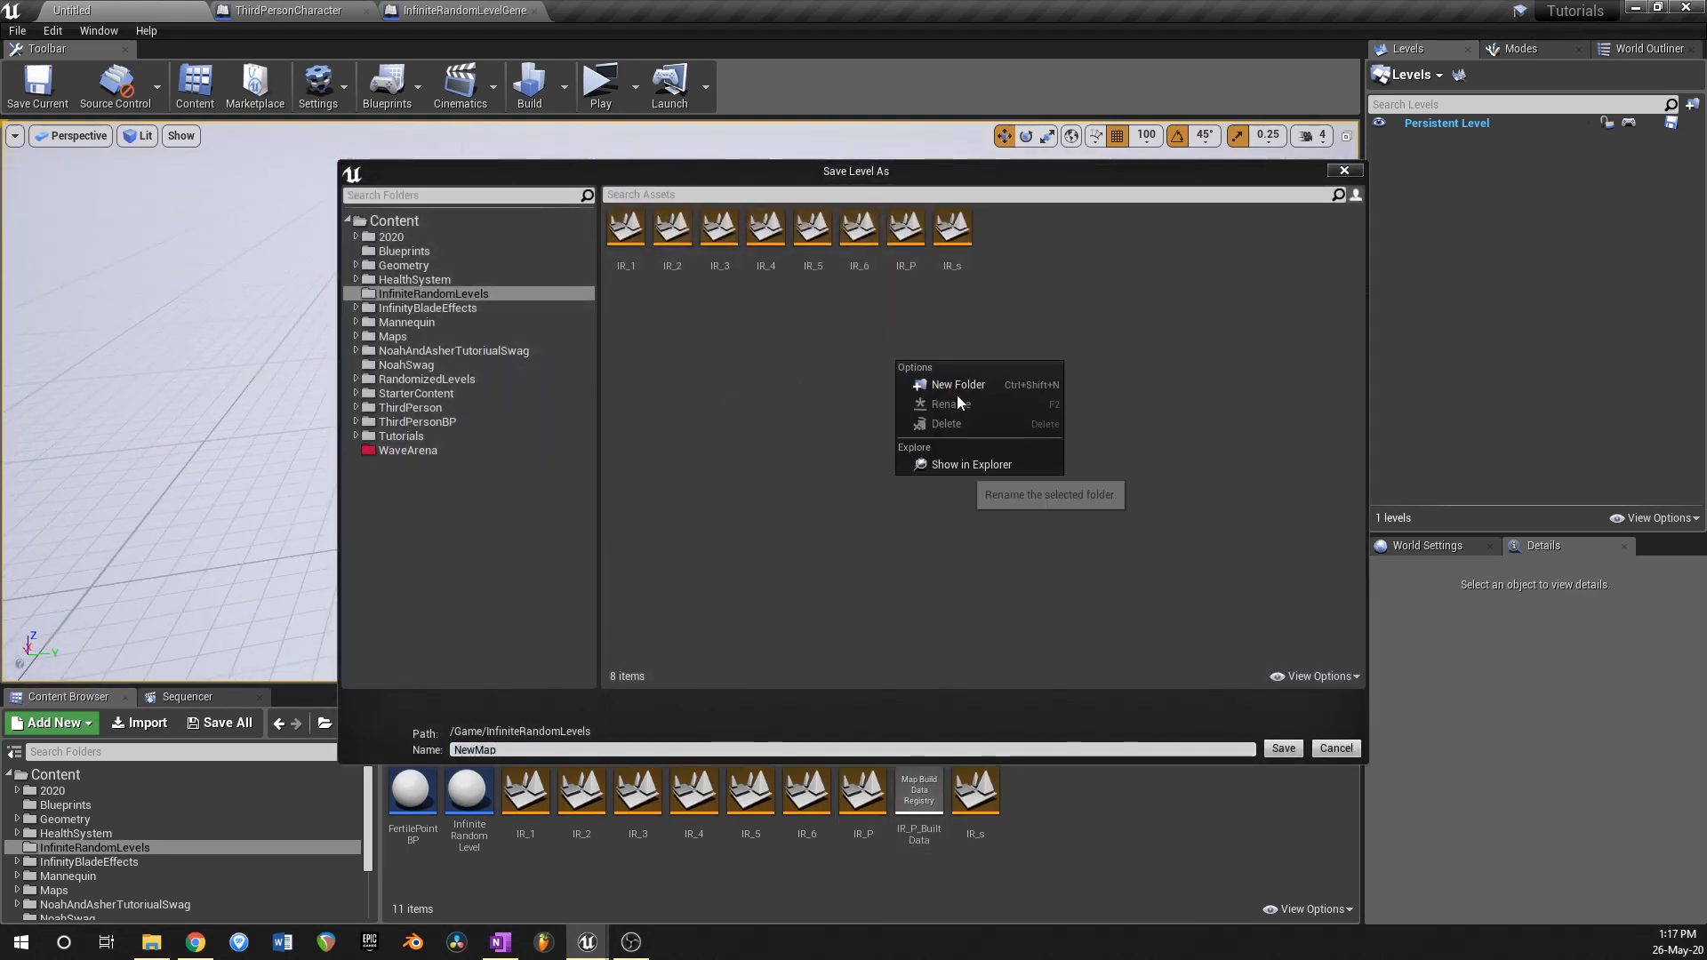
left_click(958, 384)
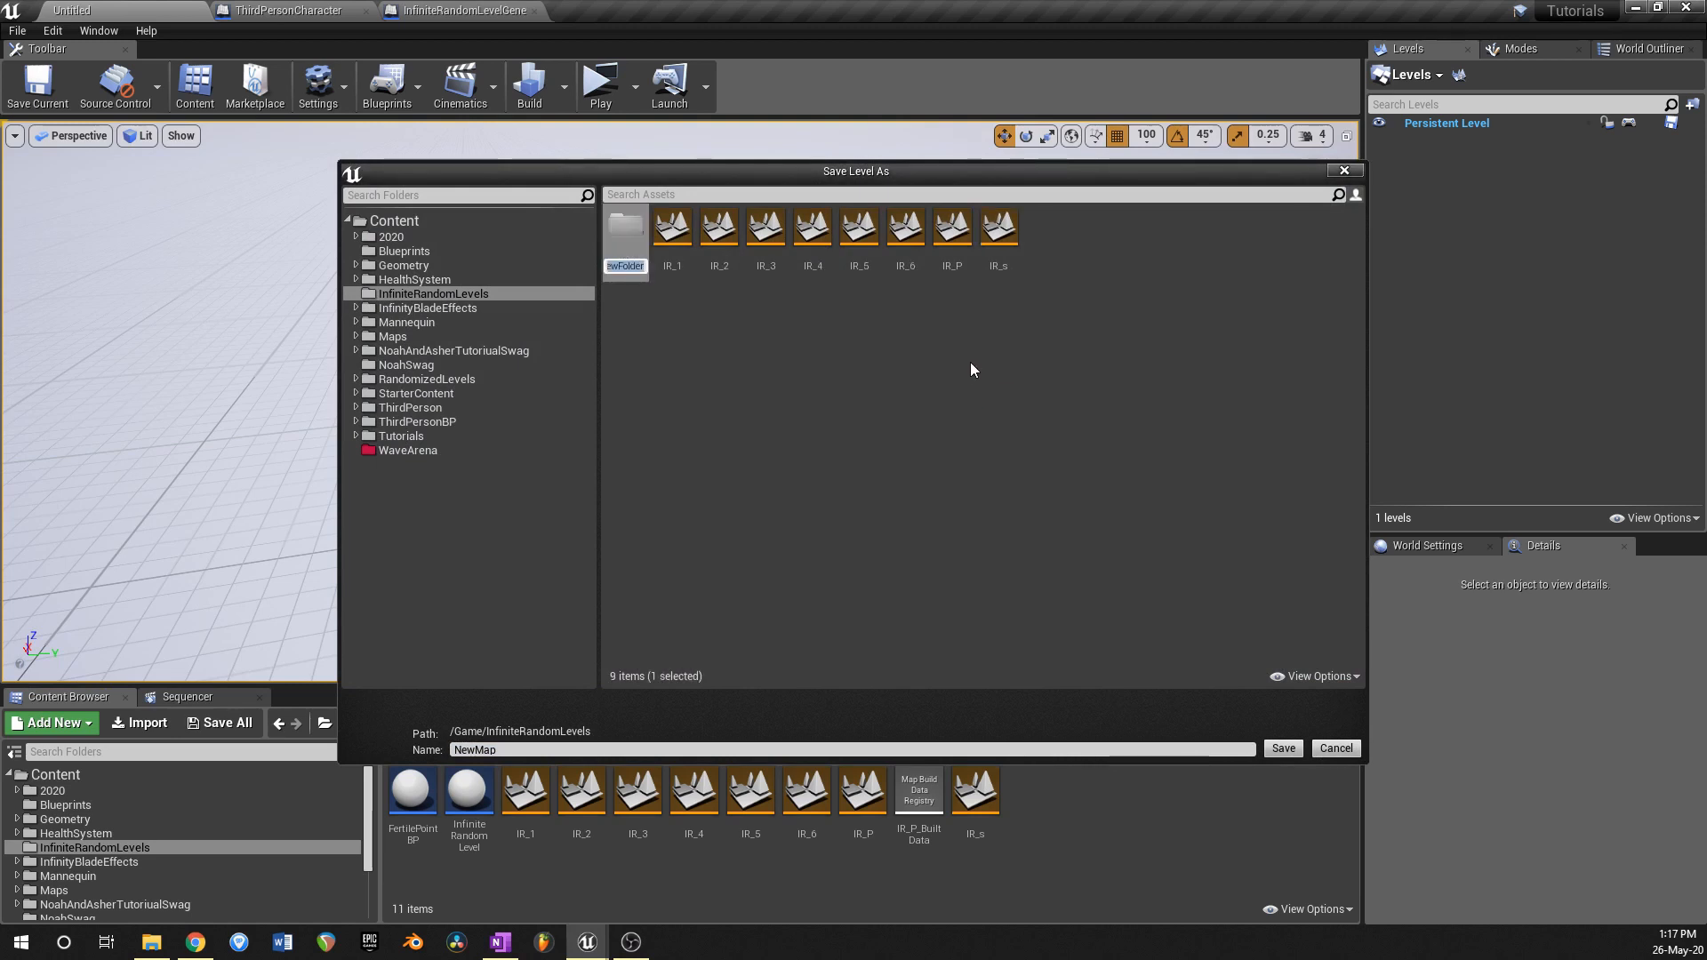
type("Demo")
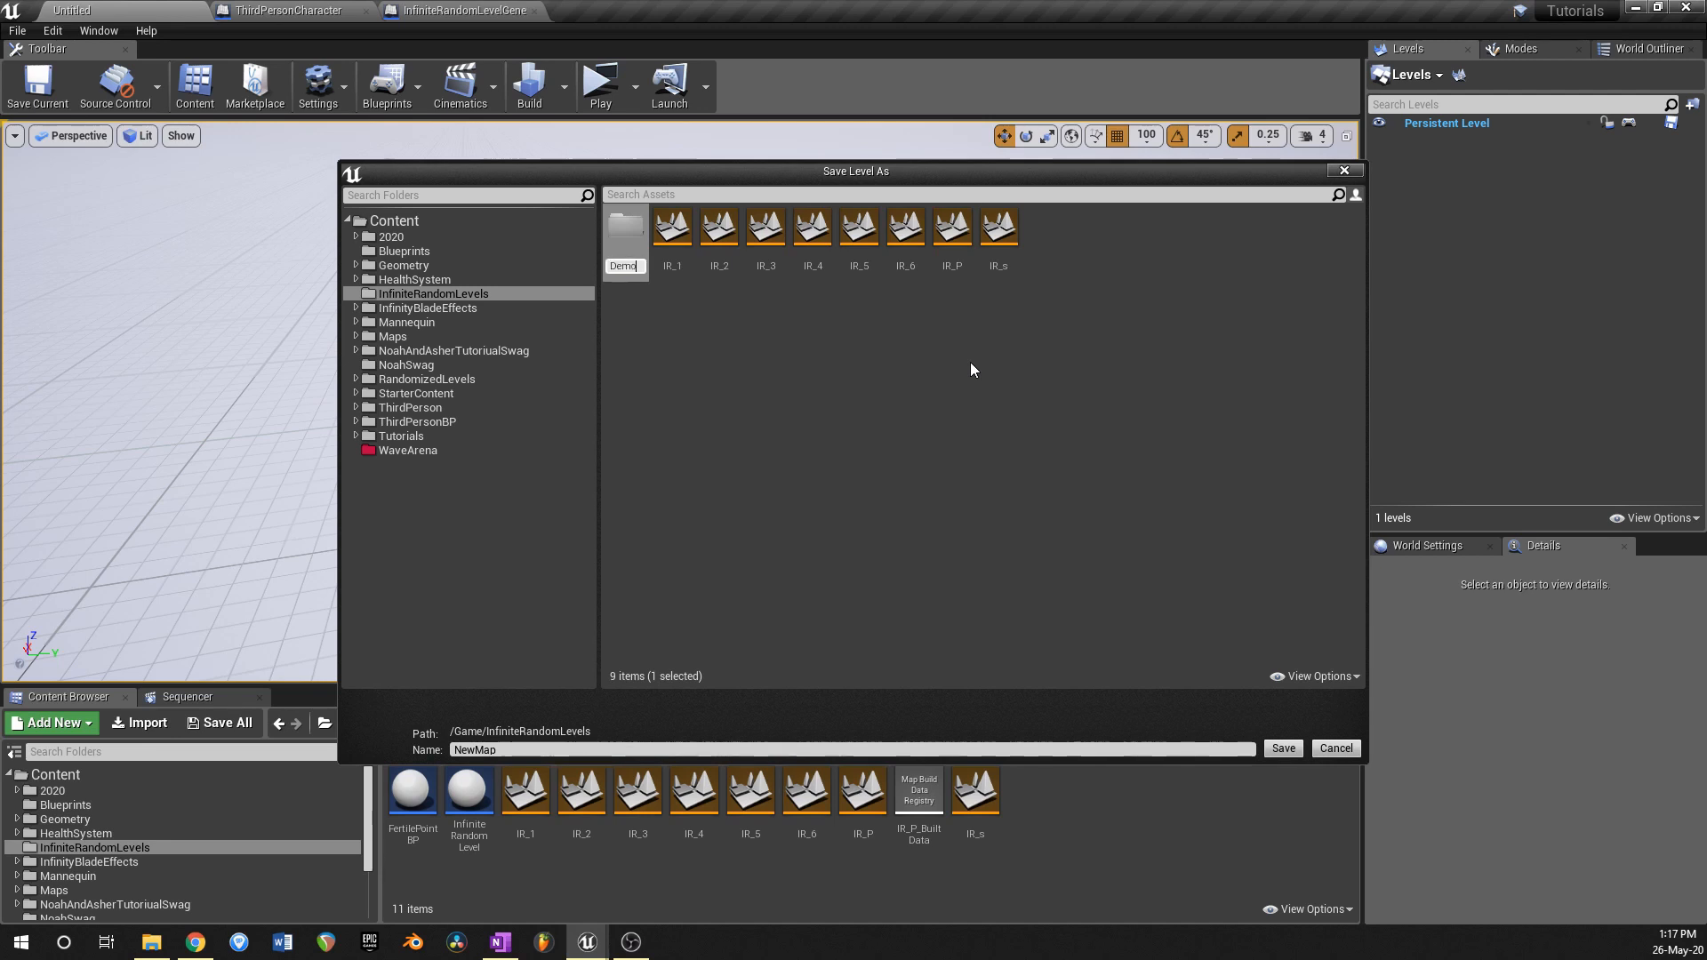
key("Return")
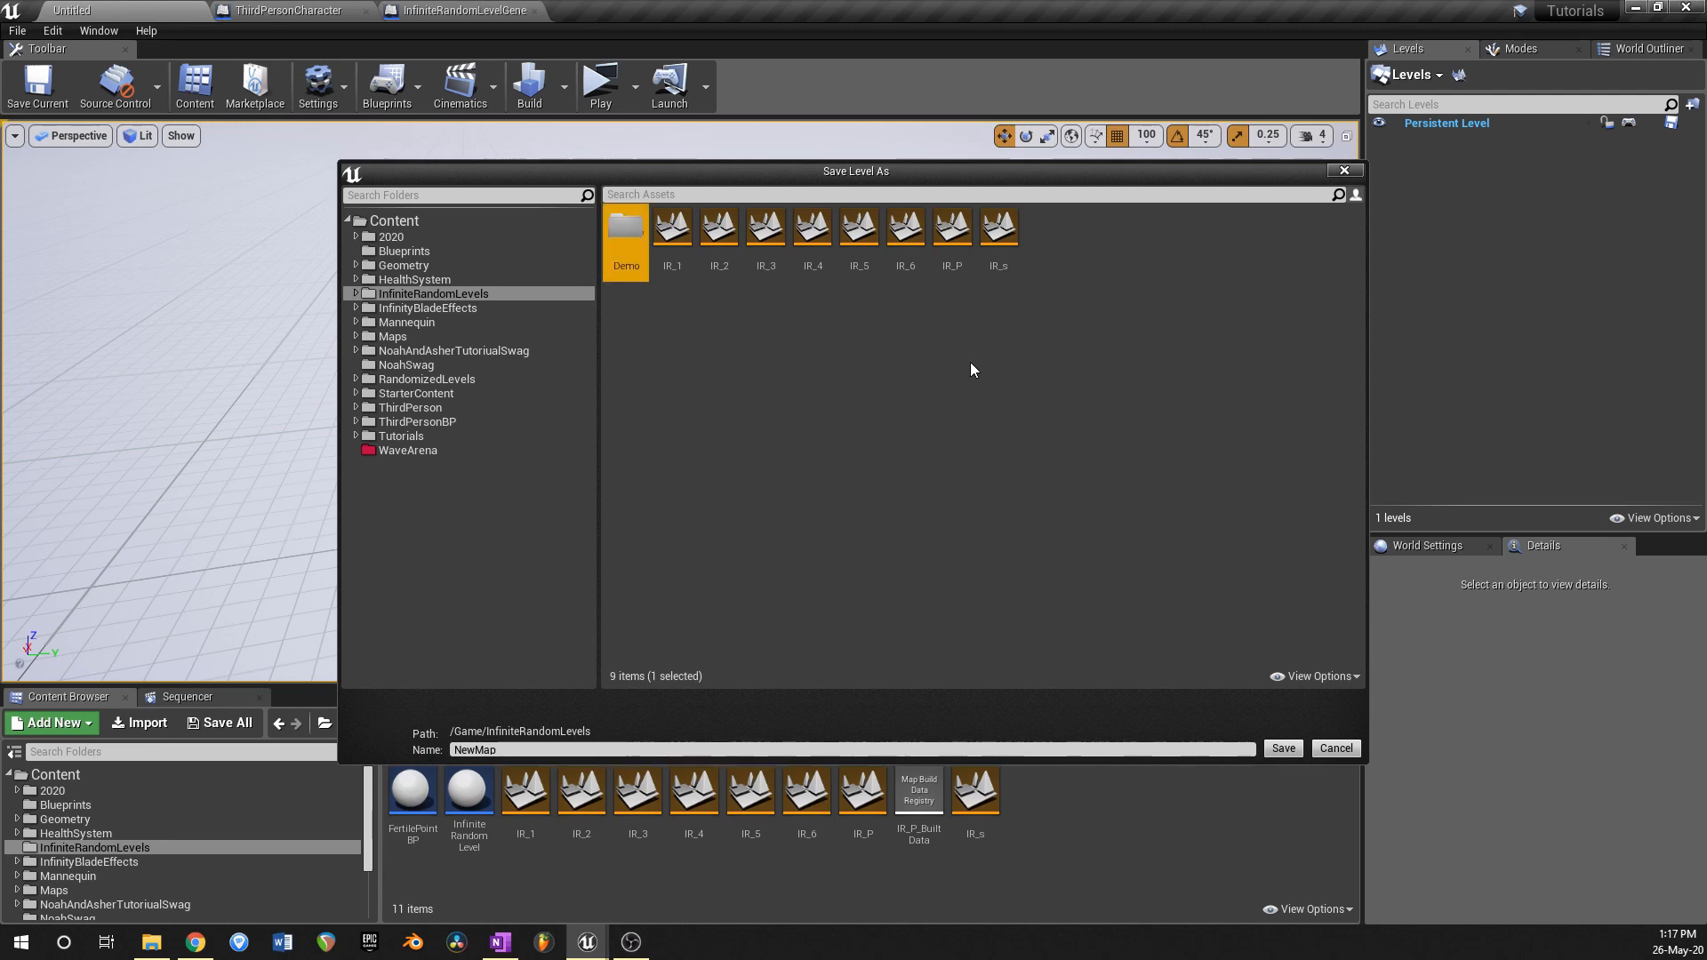
Step: Save the level as YT_Demo inside the Demo folder
double_click(632, 235)
left_click(566, 749)
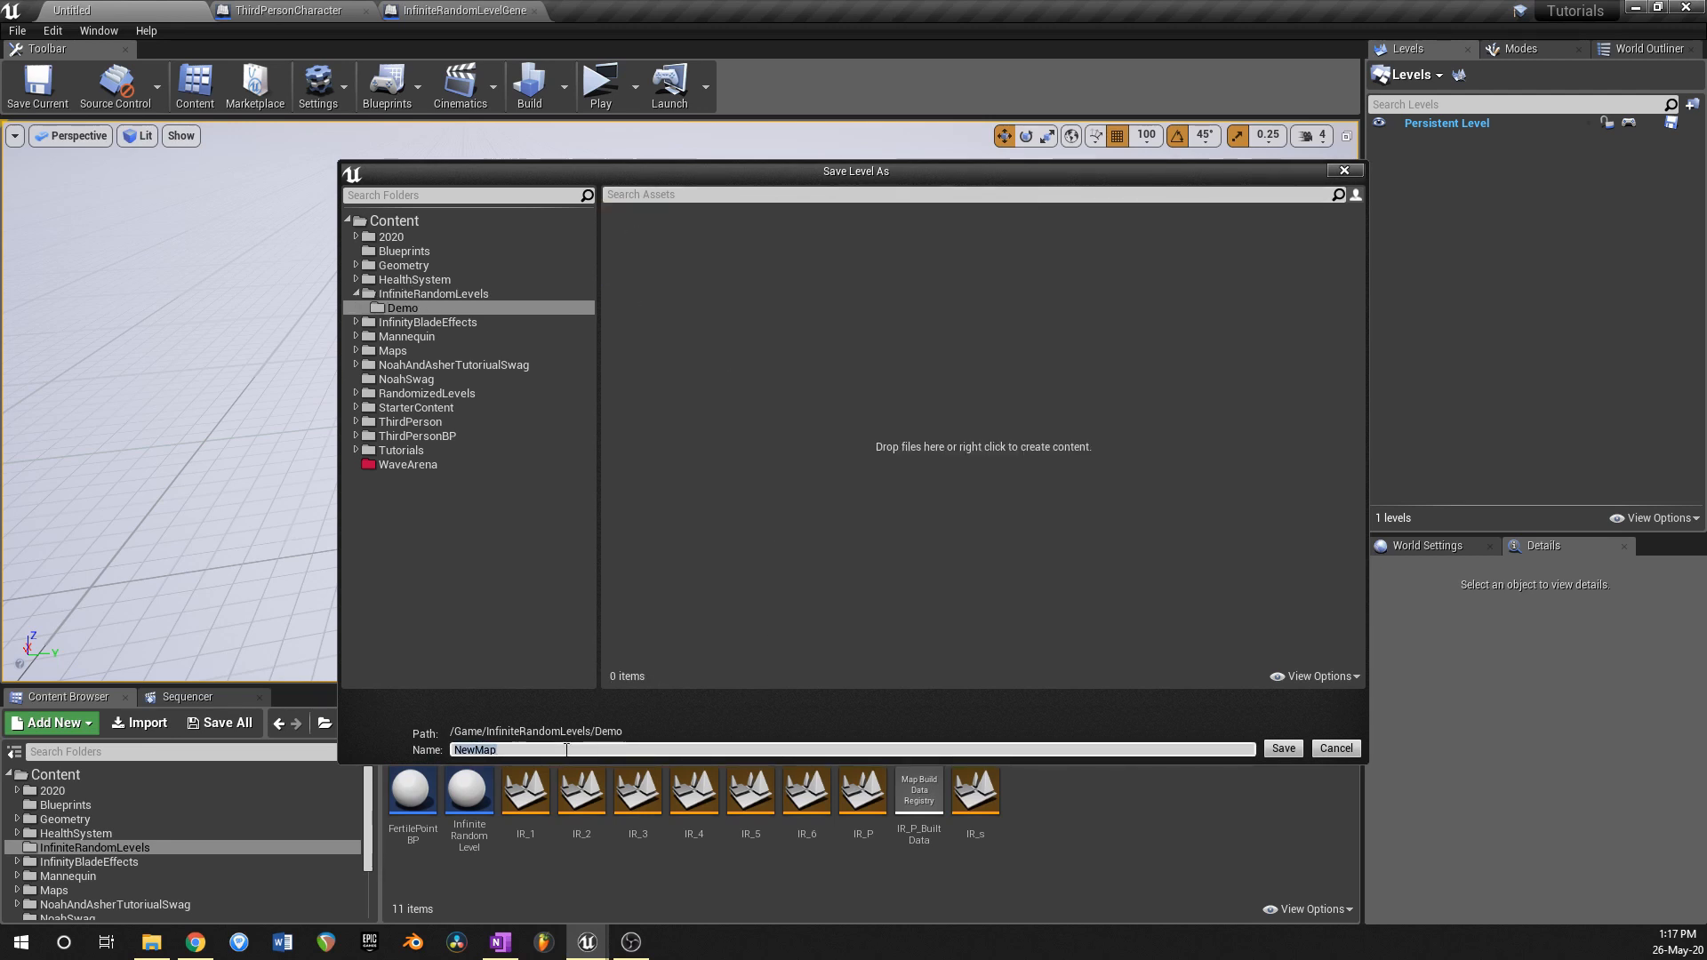
type("YT_Demo")
key("Return")
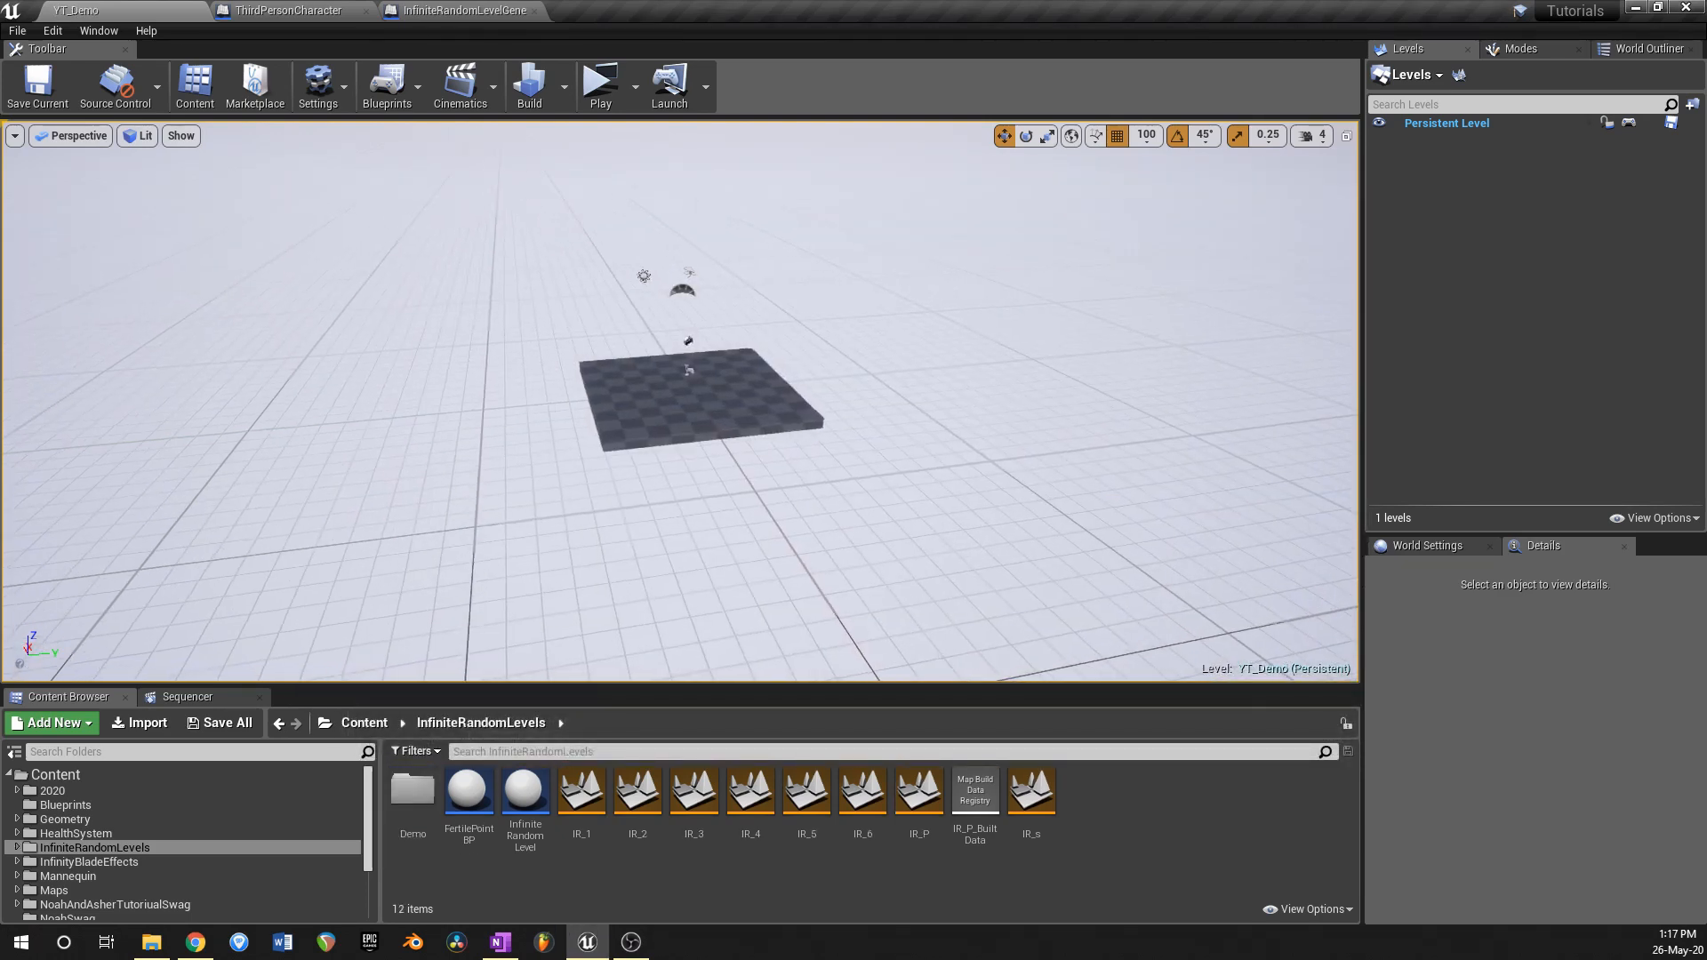
Step: Place the InfiniteRandomLevelGeneratorBP blueprint from InfiniteRandomLevels in the level and reset its location to 0, 0, 0
double_click(412, 791)
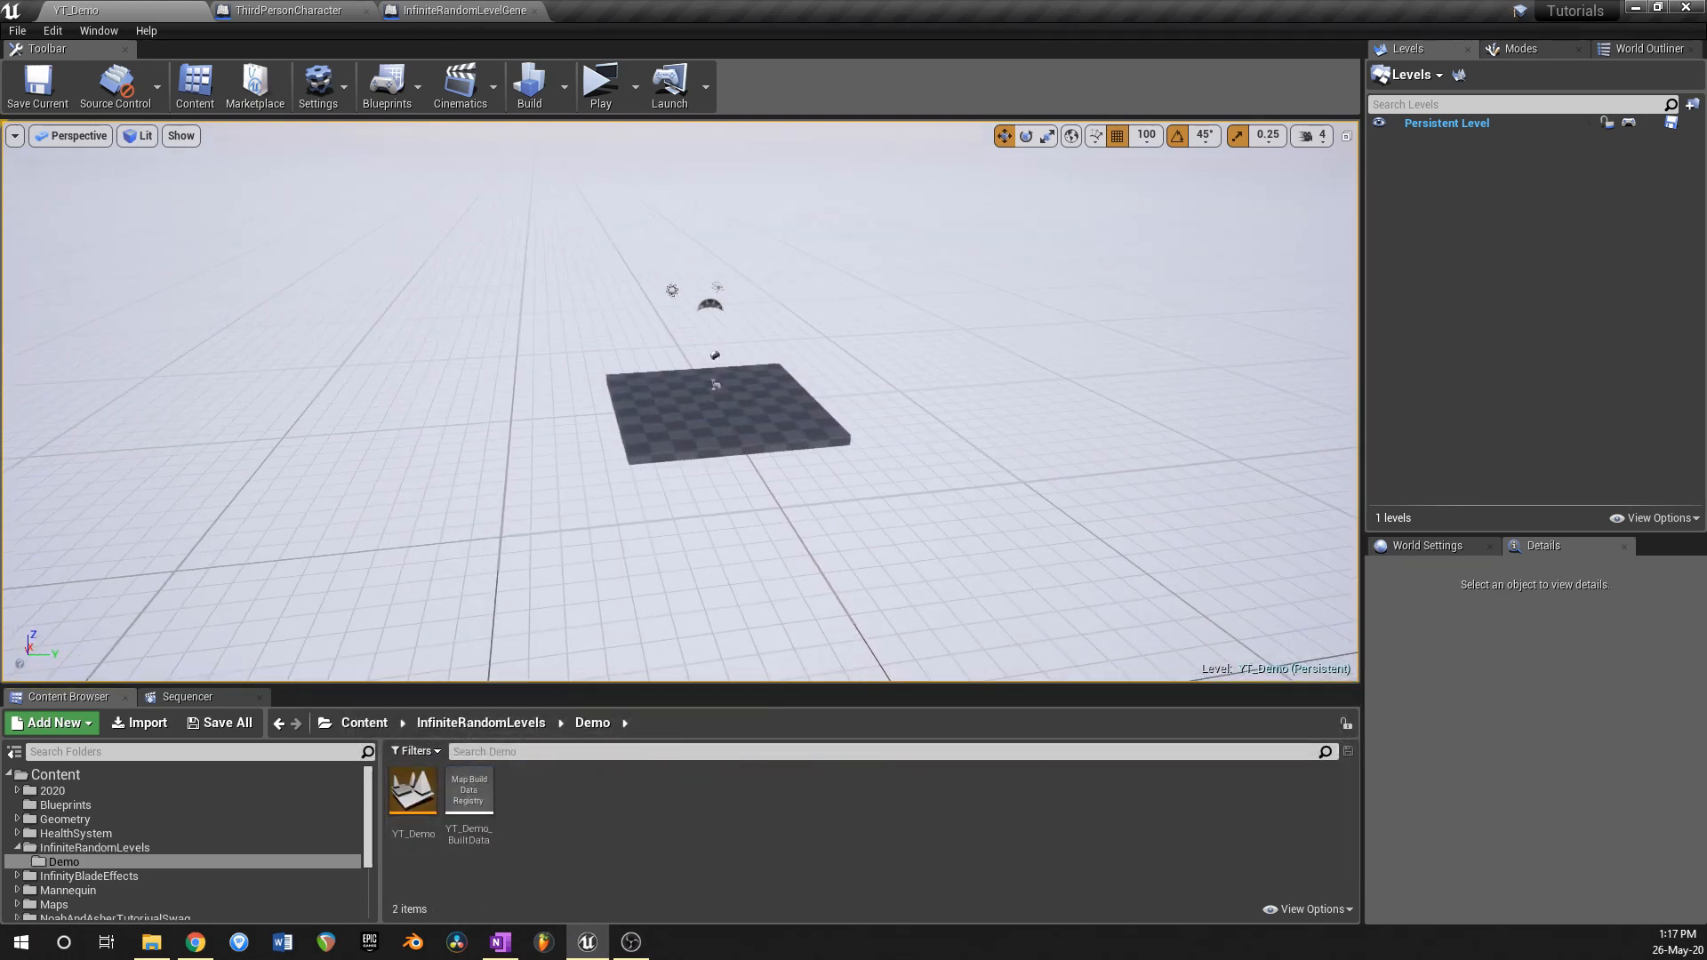
left_click(481, 722)
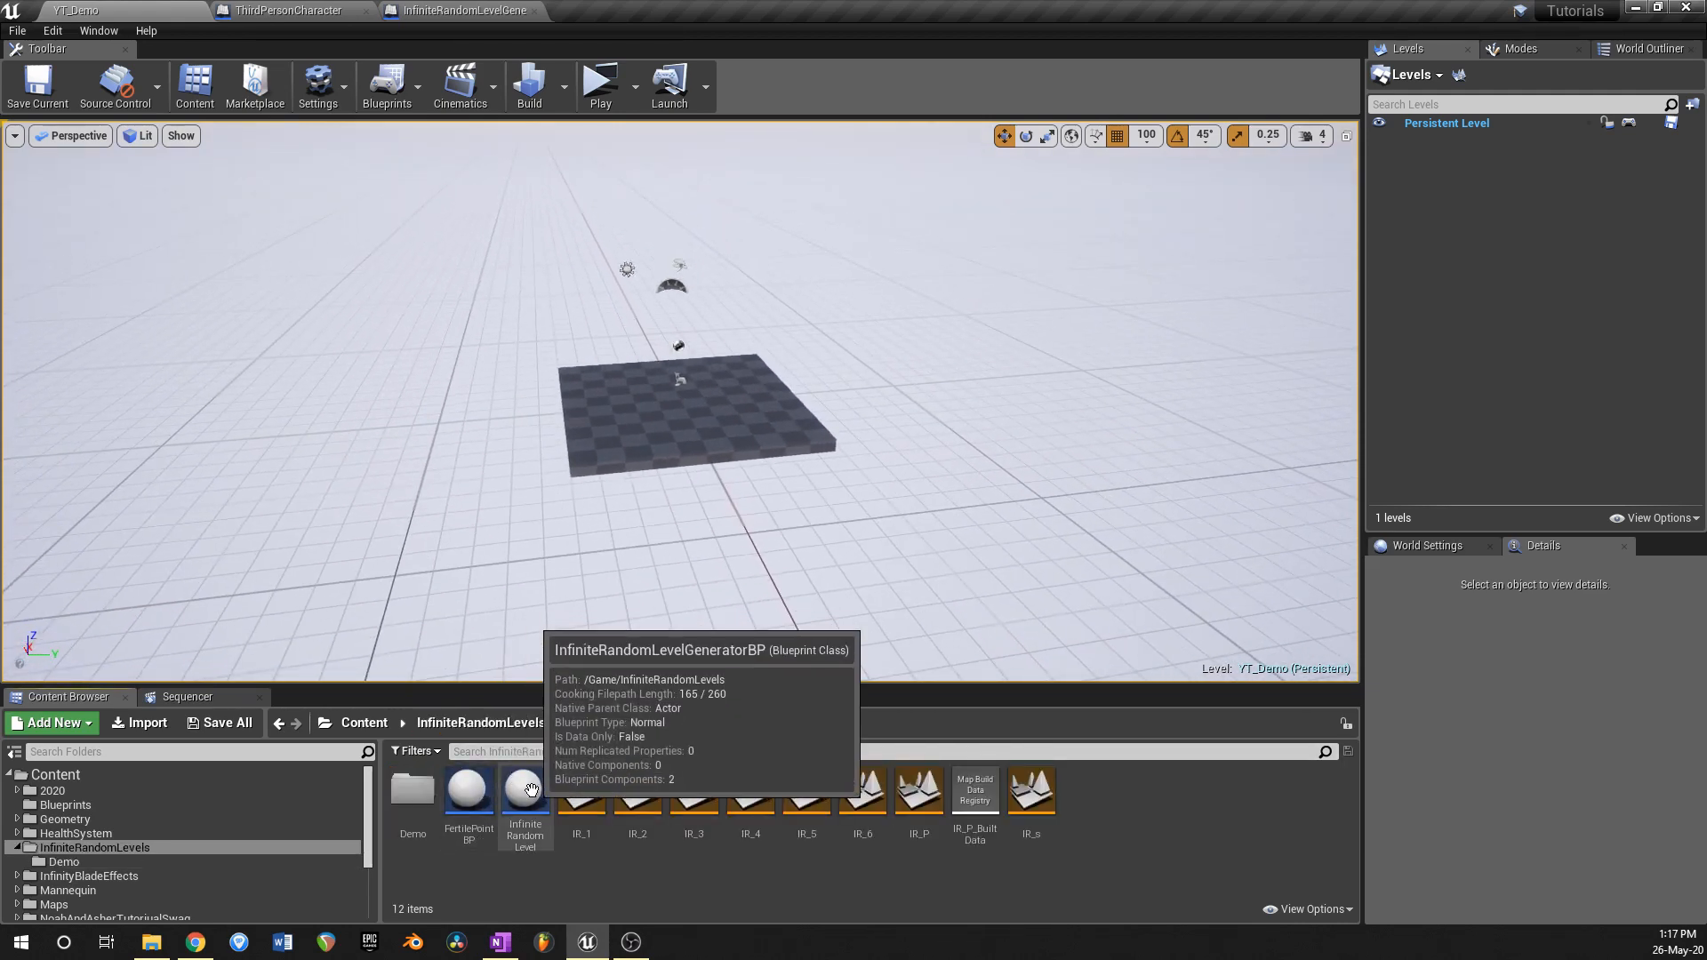
left_click_drag(524, 791, 730, 484)
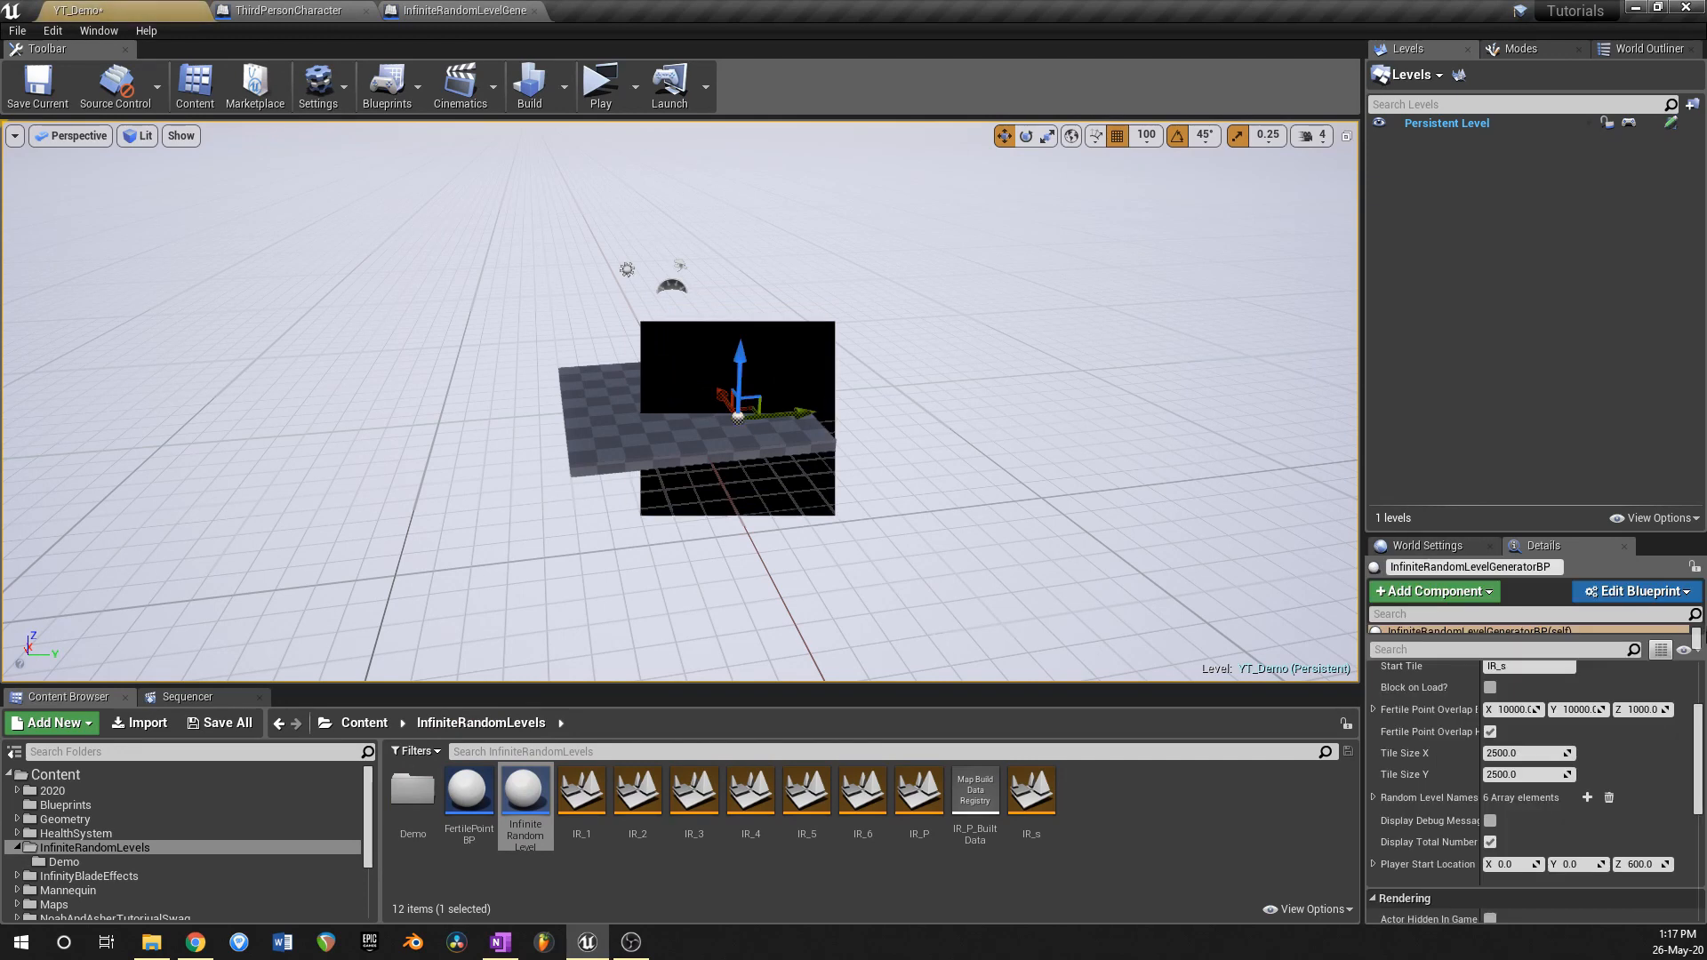
scroll(1666, 702, "up", 3)
left_click(1680, 694)
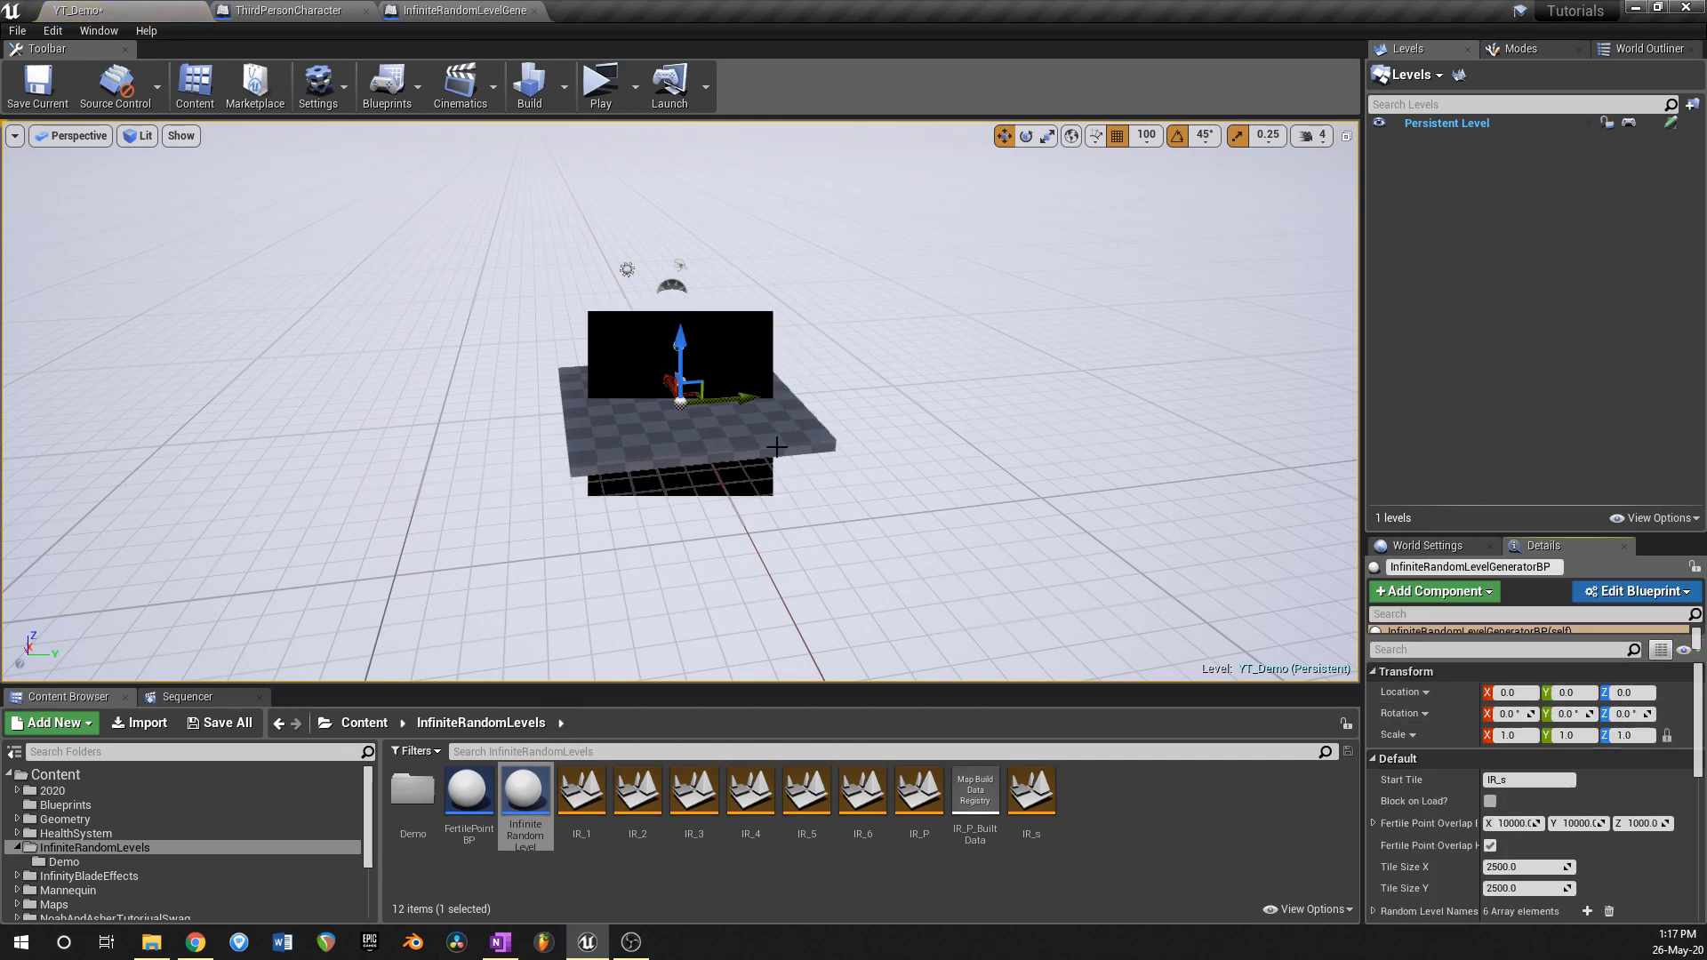
Step: Delete the default Floor from the level and save YT_Demo
left_click(767, 426)
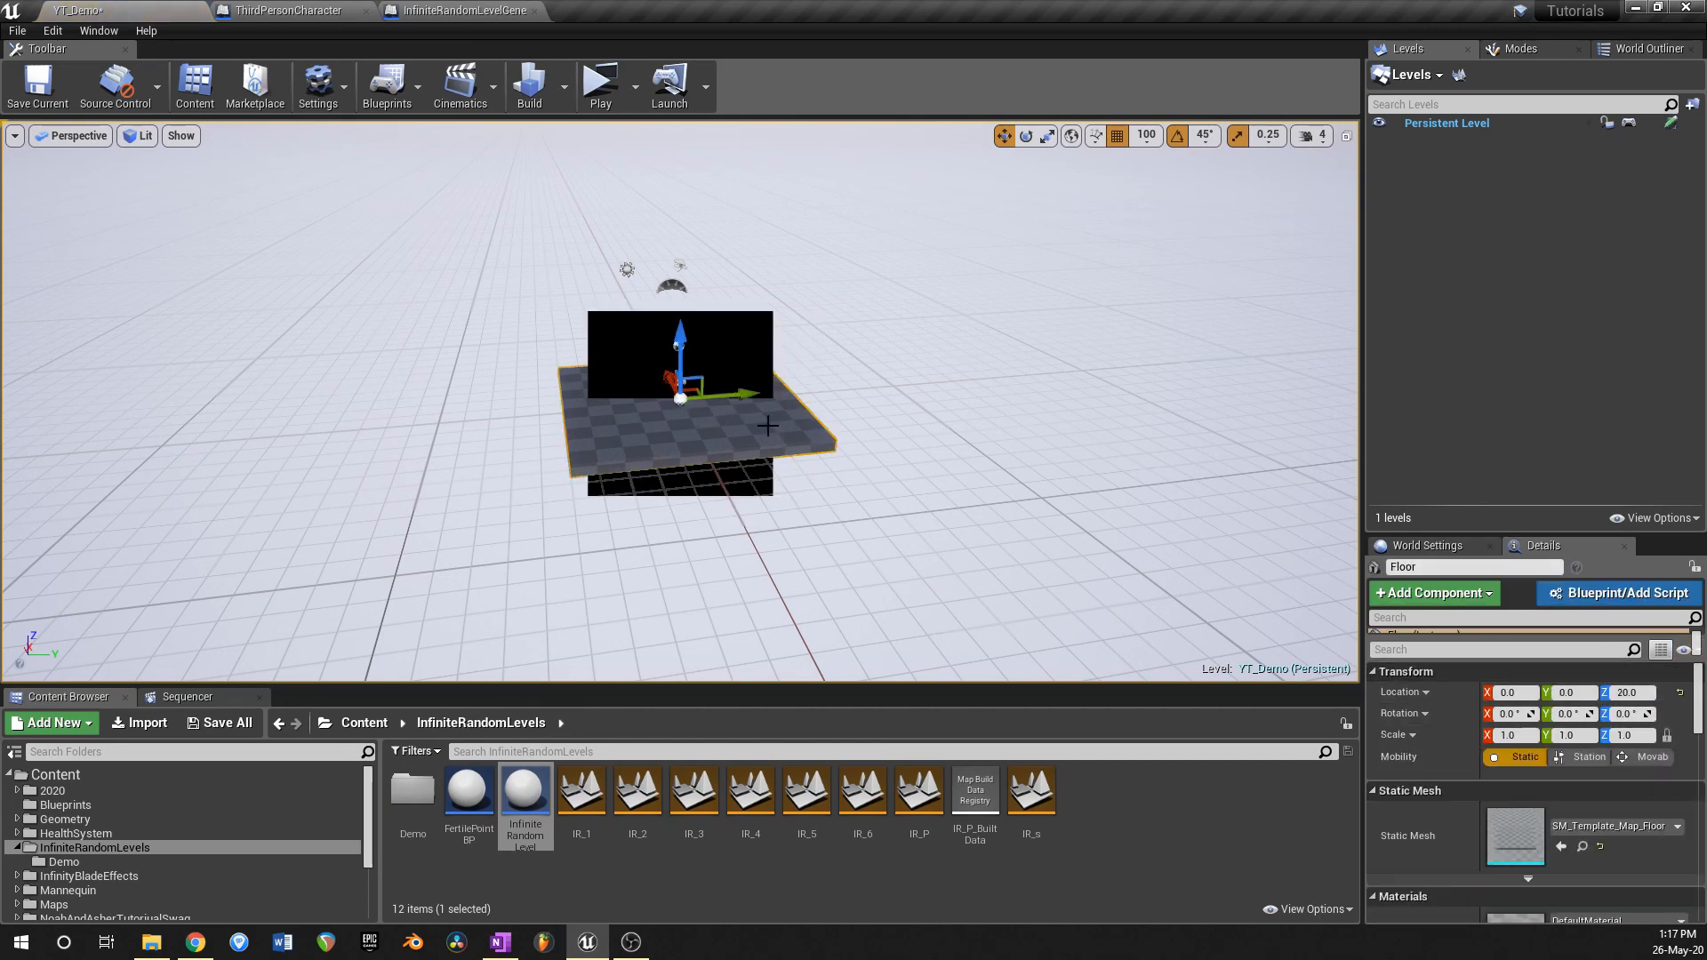
key("Delete")
key("ctrl+s")
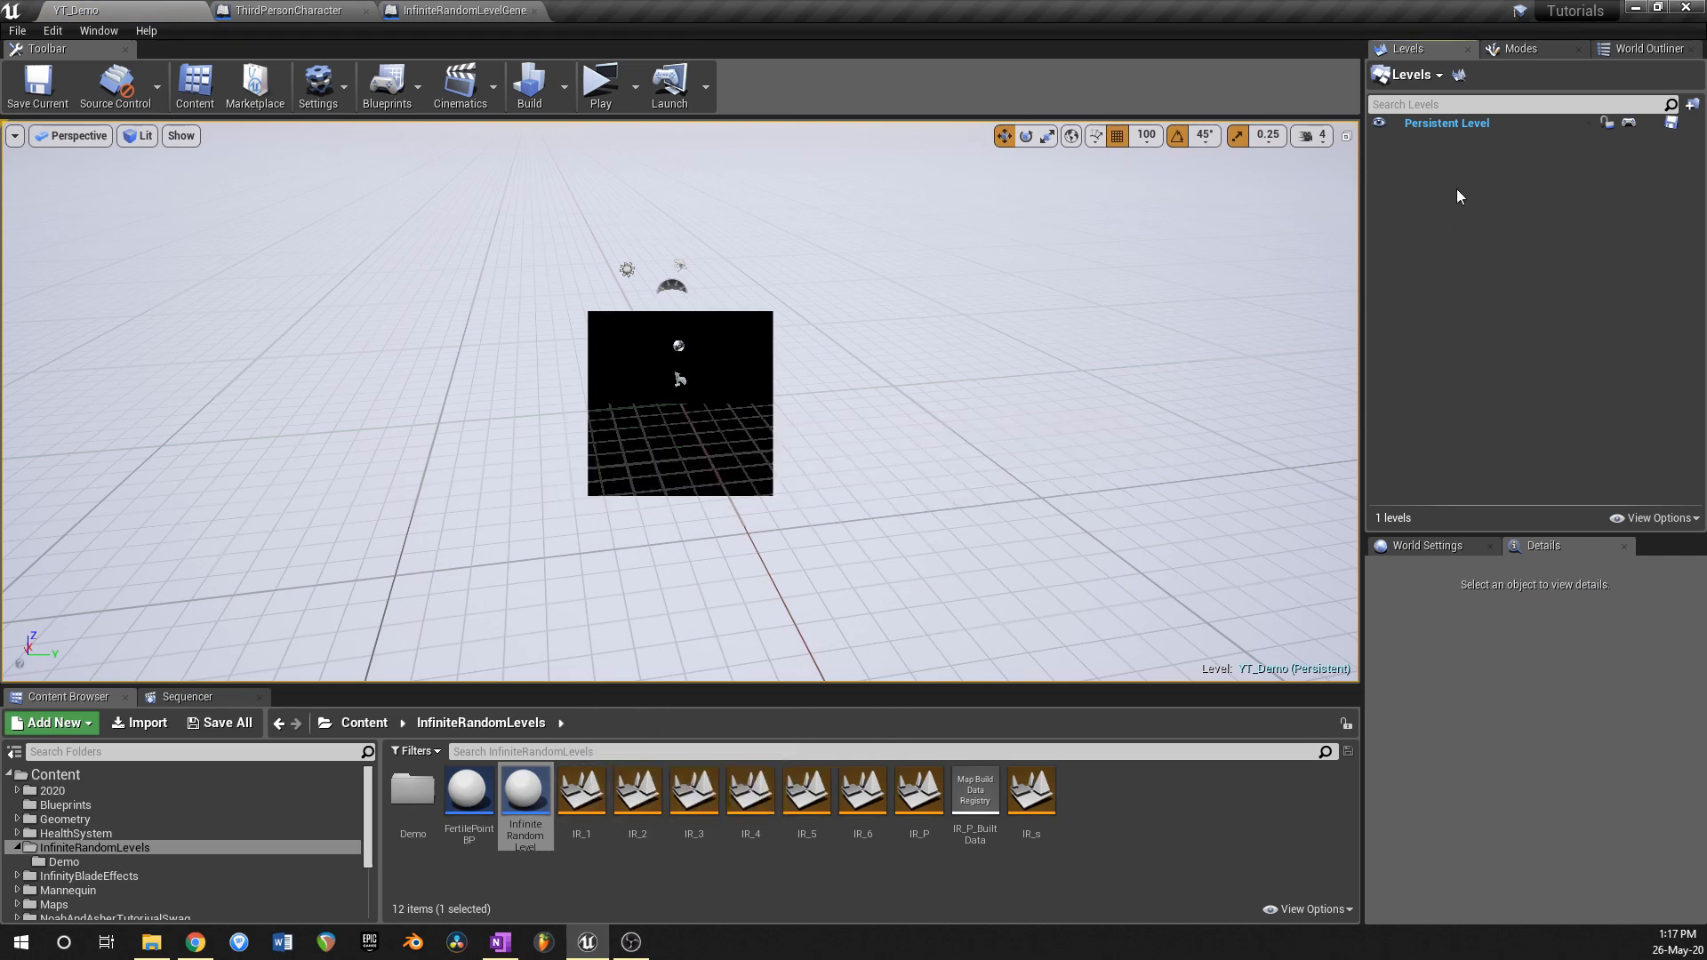
Step: Open the IR_1 level, view it unlit, and select its floor cube for inspection
left_click(576, 800)
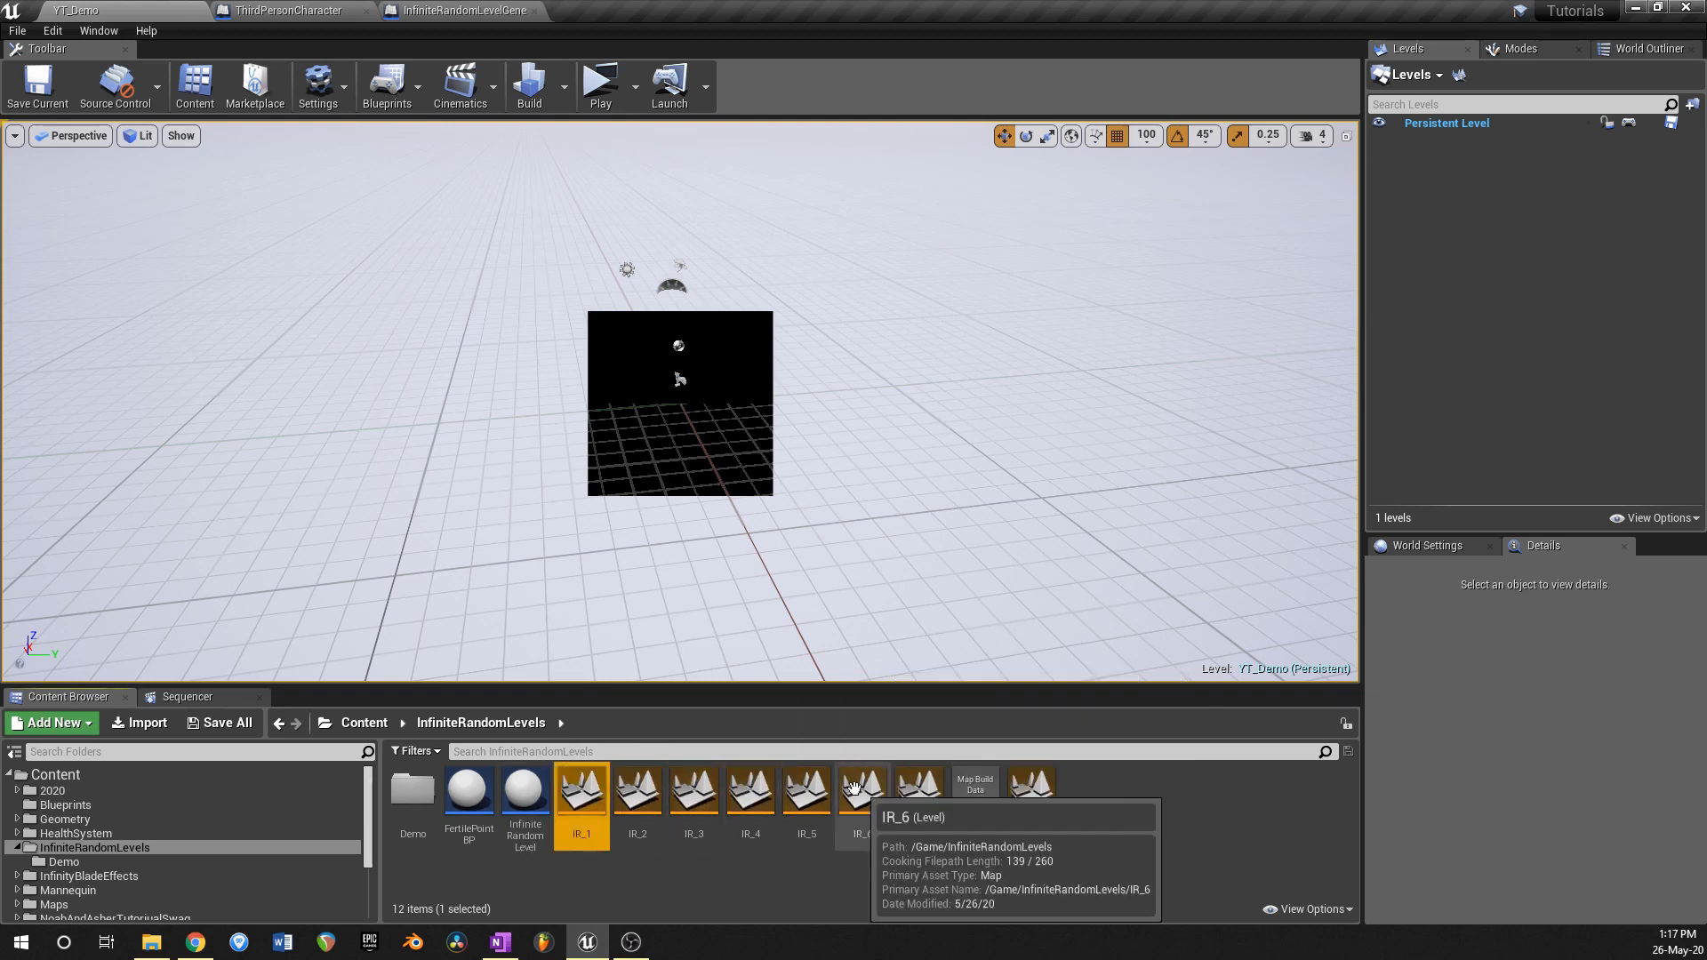
left_click_drag(579, 803, 584, 791)
left_click(582, 801)
double_click(582, 801)
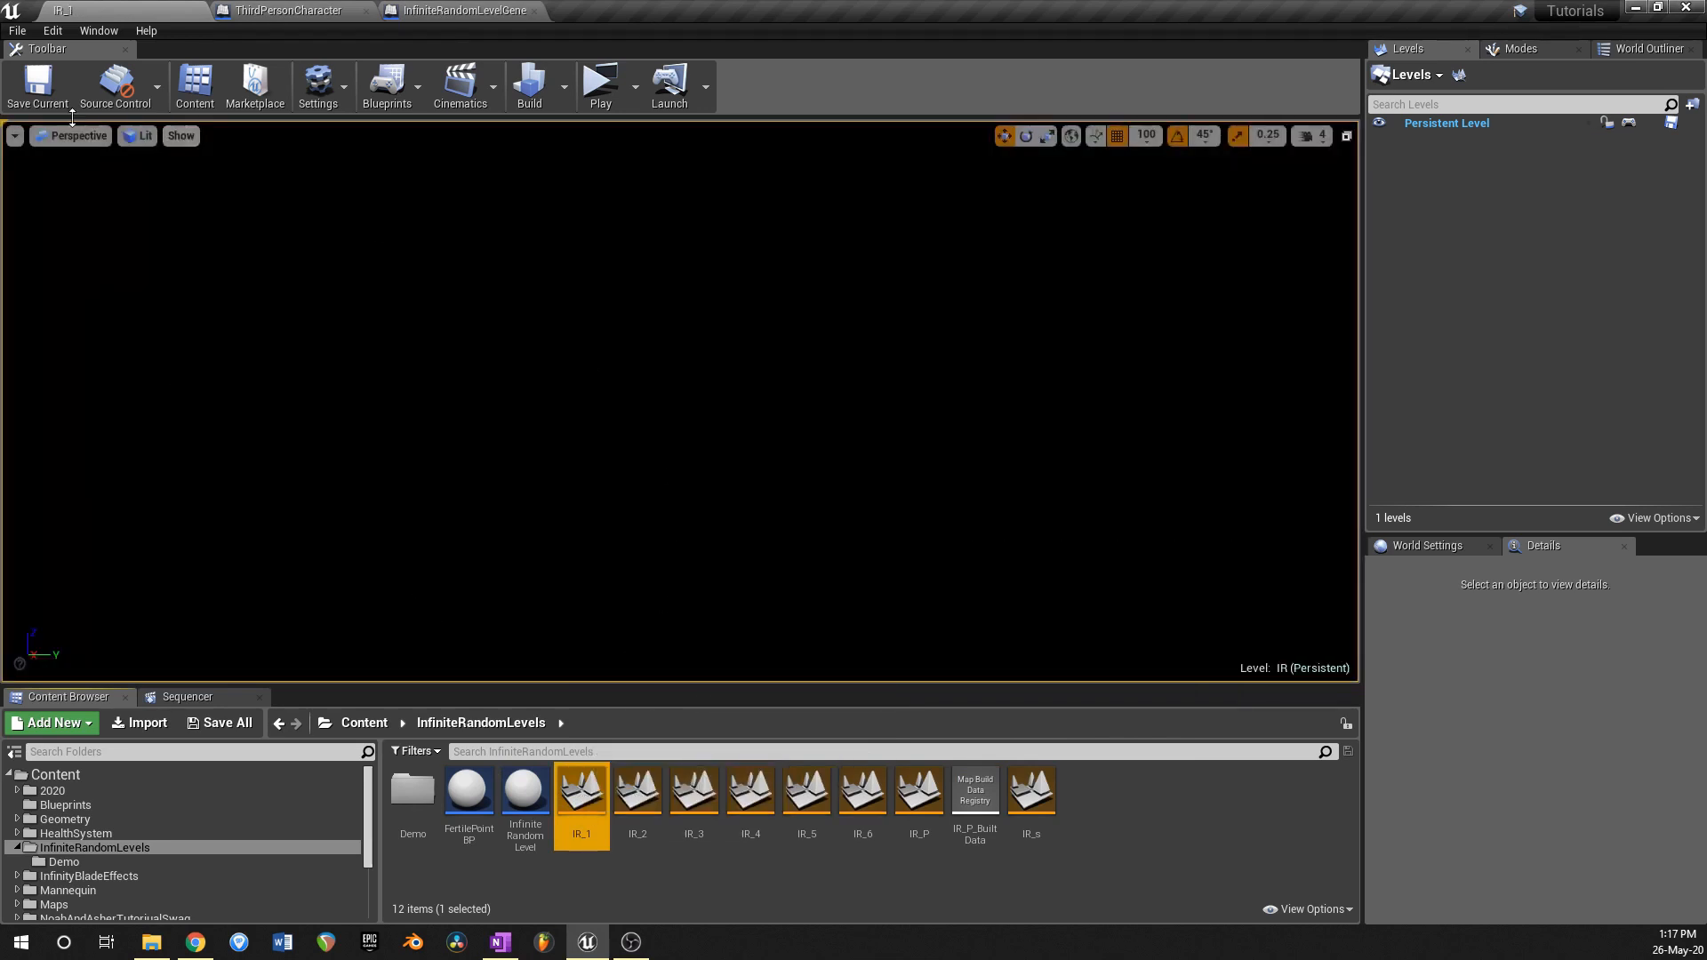
left_click(139, 135)
left_click(155, 190)
right_click_drag(770, 386, 702, 435)
left_click(619, 353)
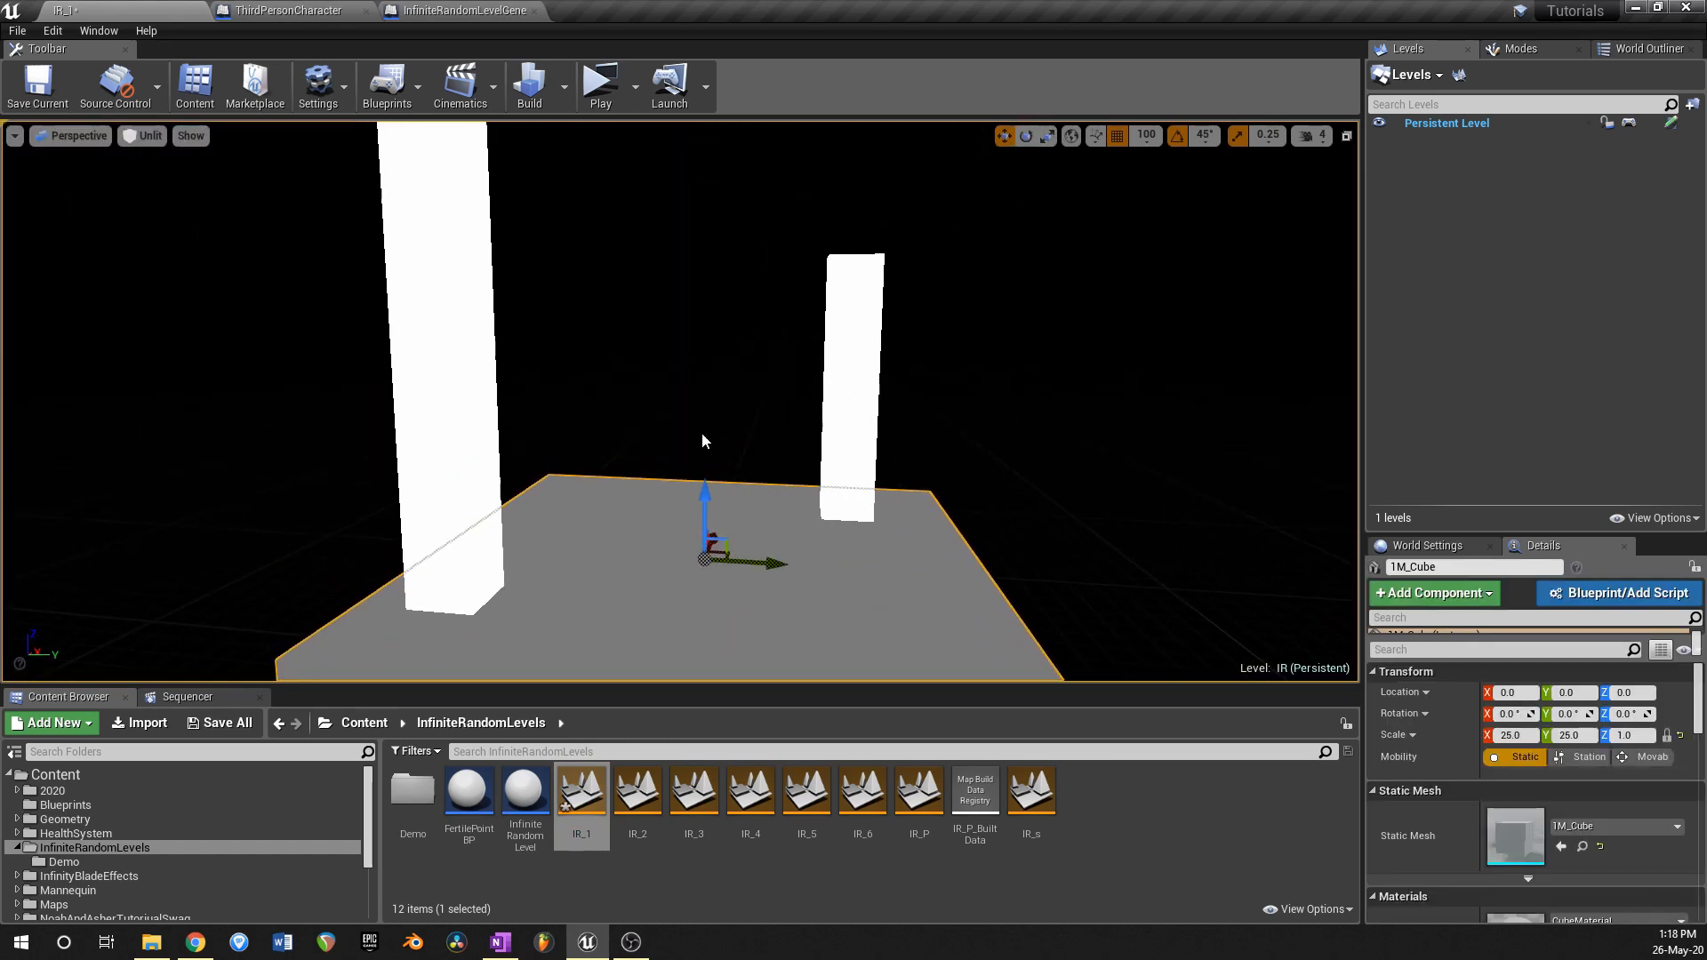
Step: Measure the floor tile's width in the top wireframe view, then return to the unlit perspective view
key("alt+j")
key("alt+2")
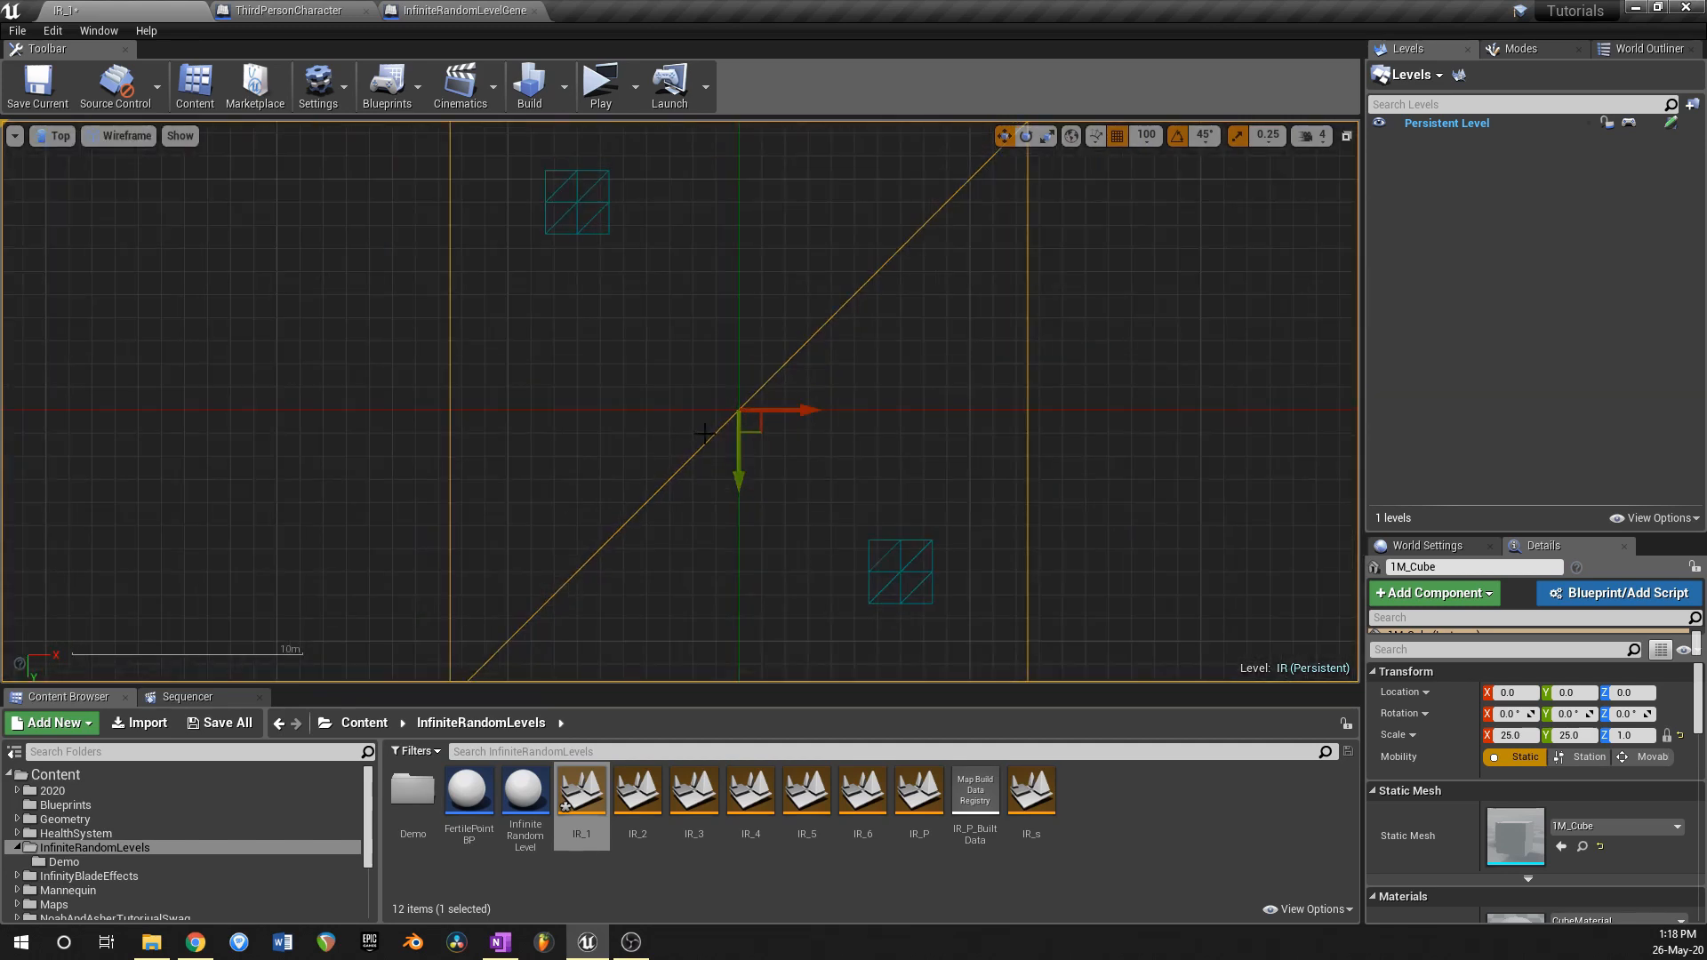
scroll(597, 411, "down", 1)
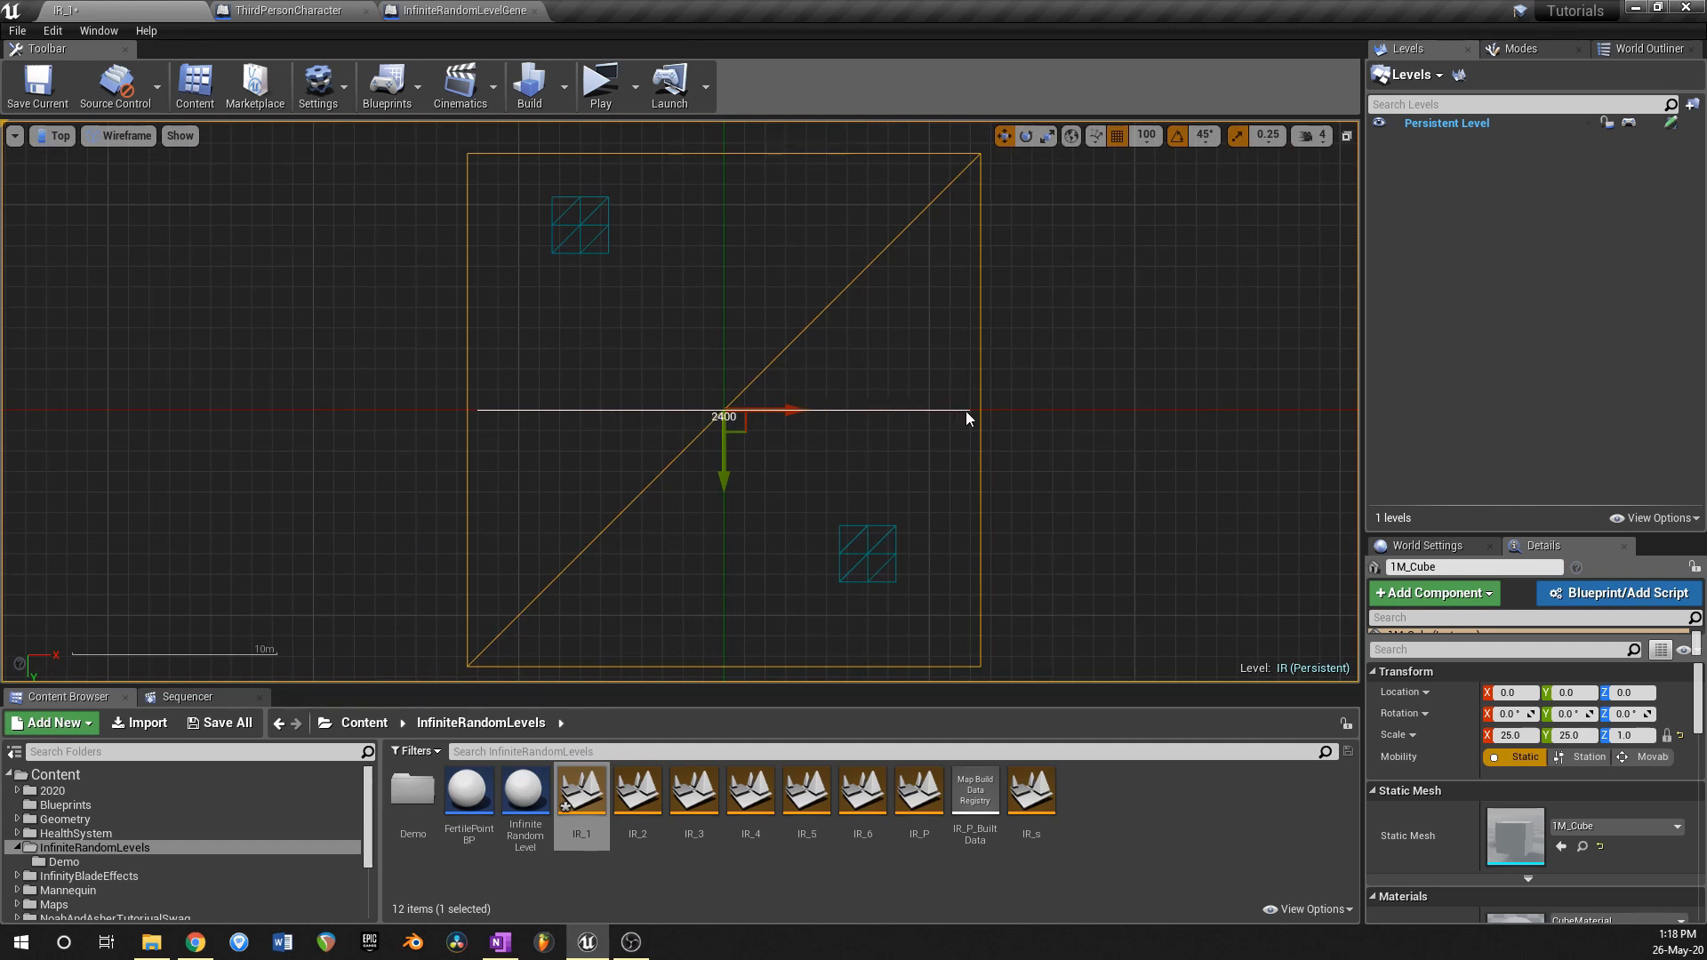
middle_click_drag(965, 410, 965, 411)
key("alt+g")
key("alt+3")
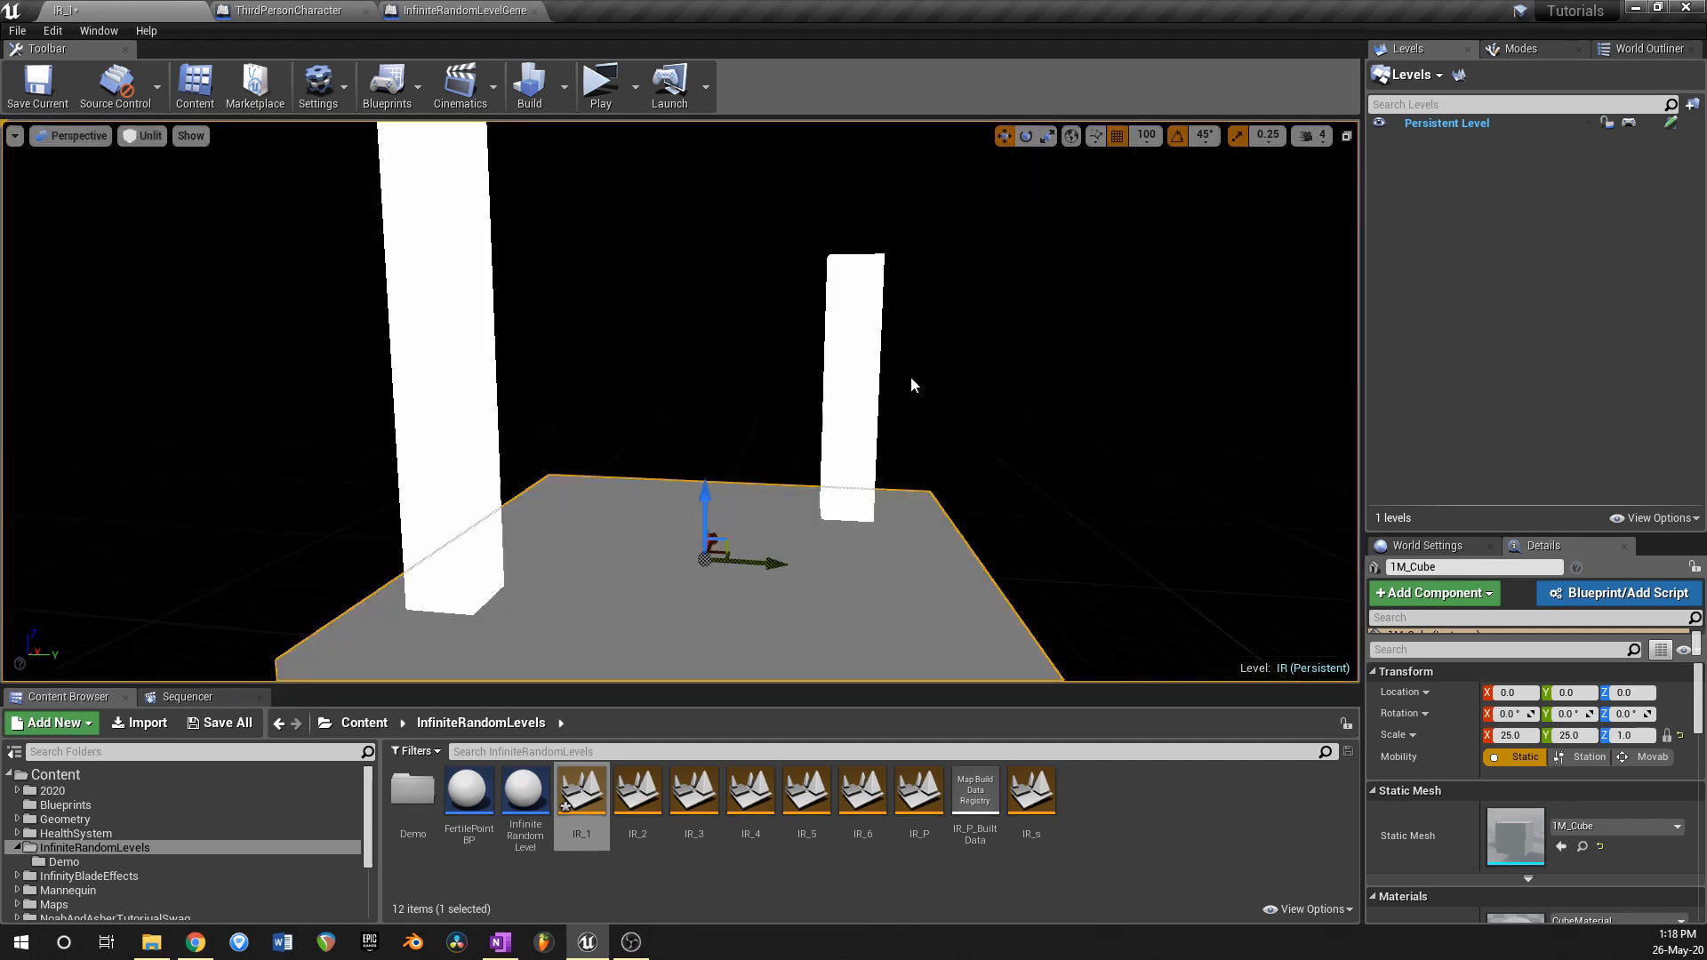
Step: Save IR_1 and reopen the YT_Demo level from the Demo folder
right_click_drag(910, 377, 880, 405)
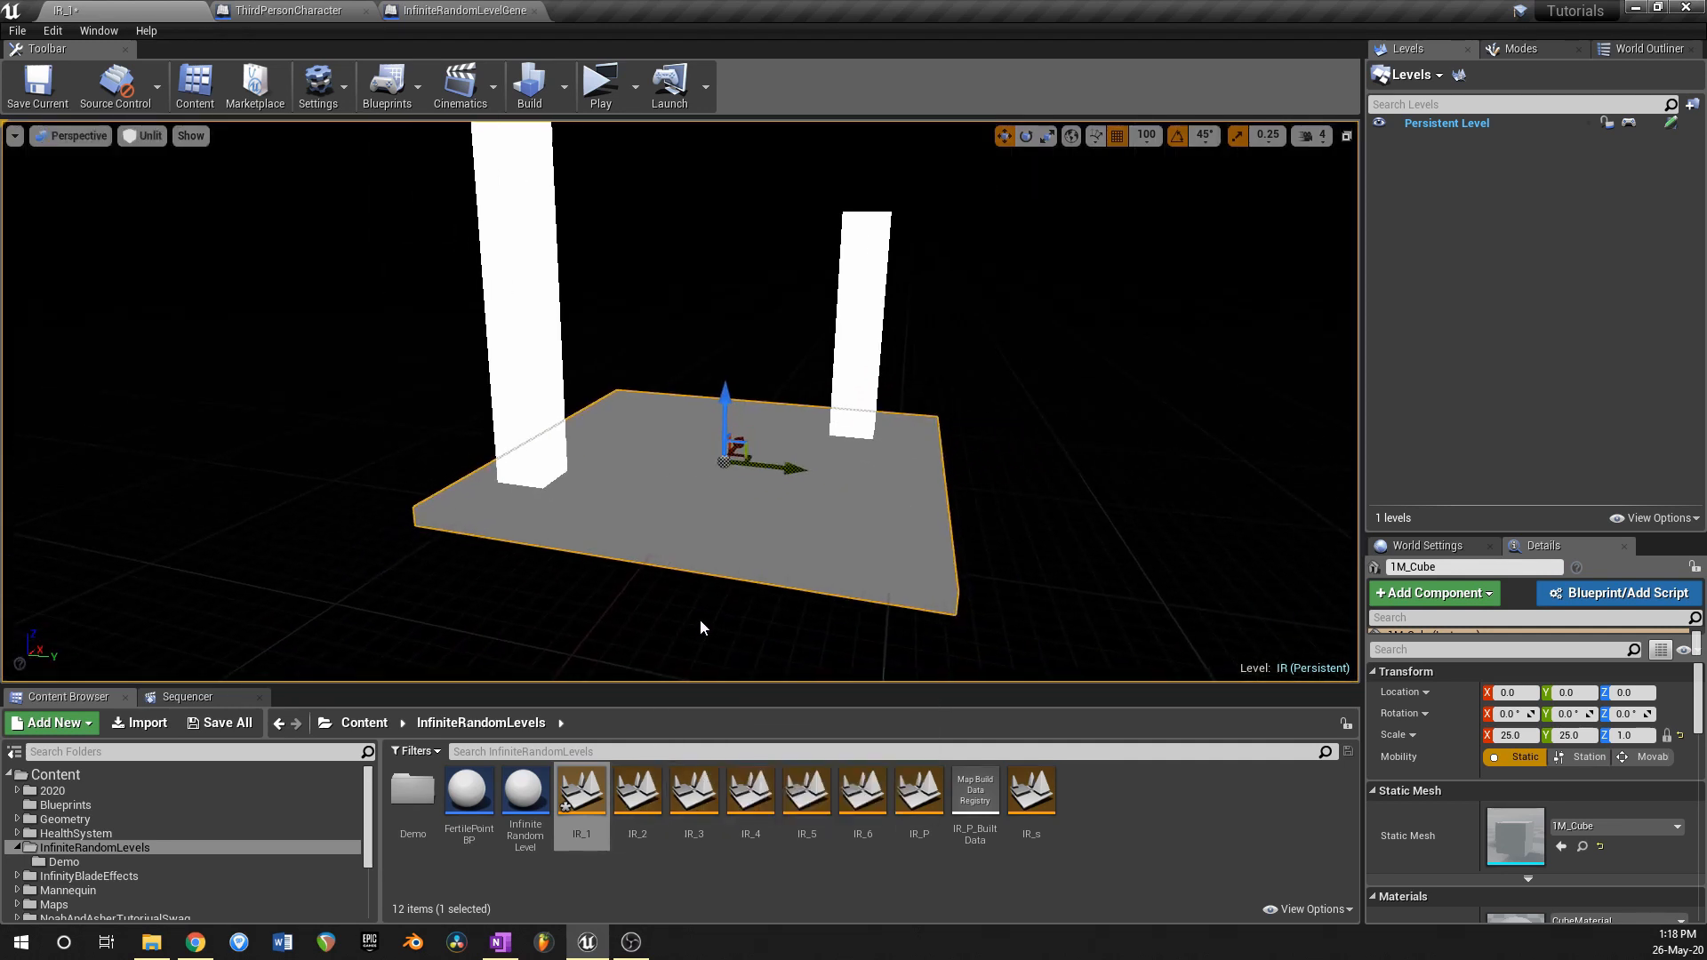
key("ctrl+s")
double_click(411, 791)
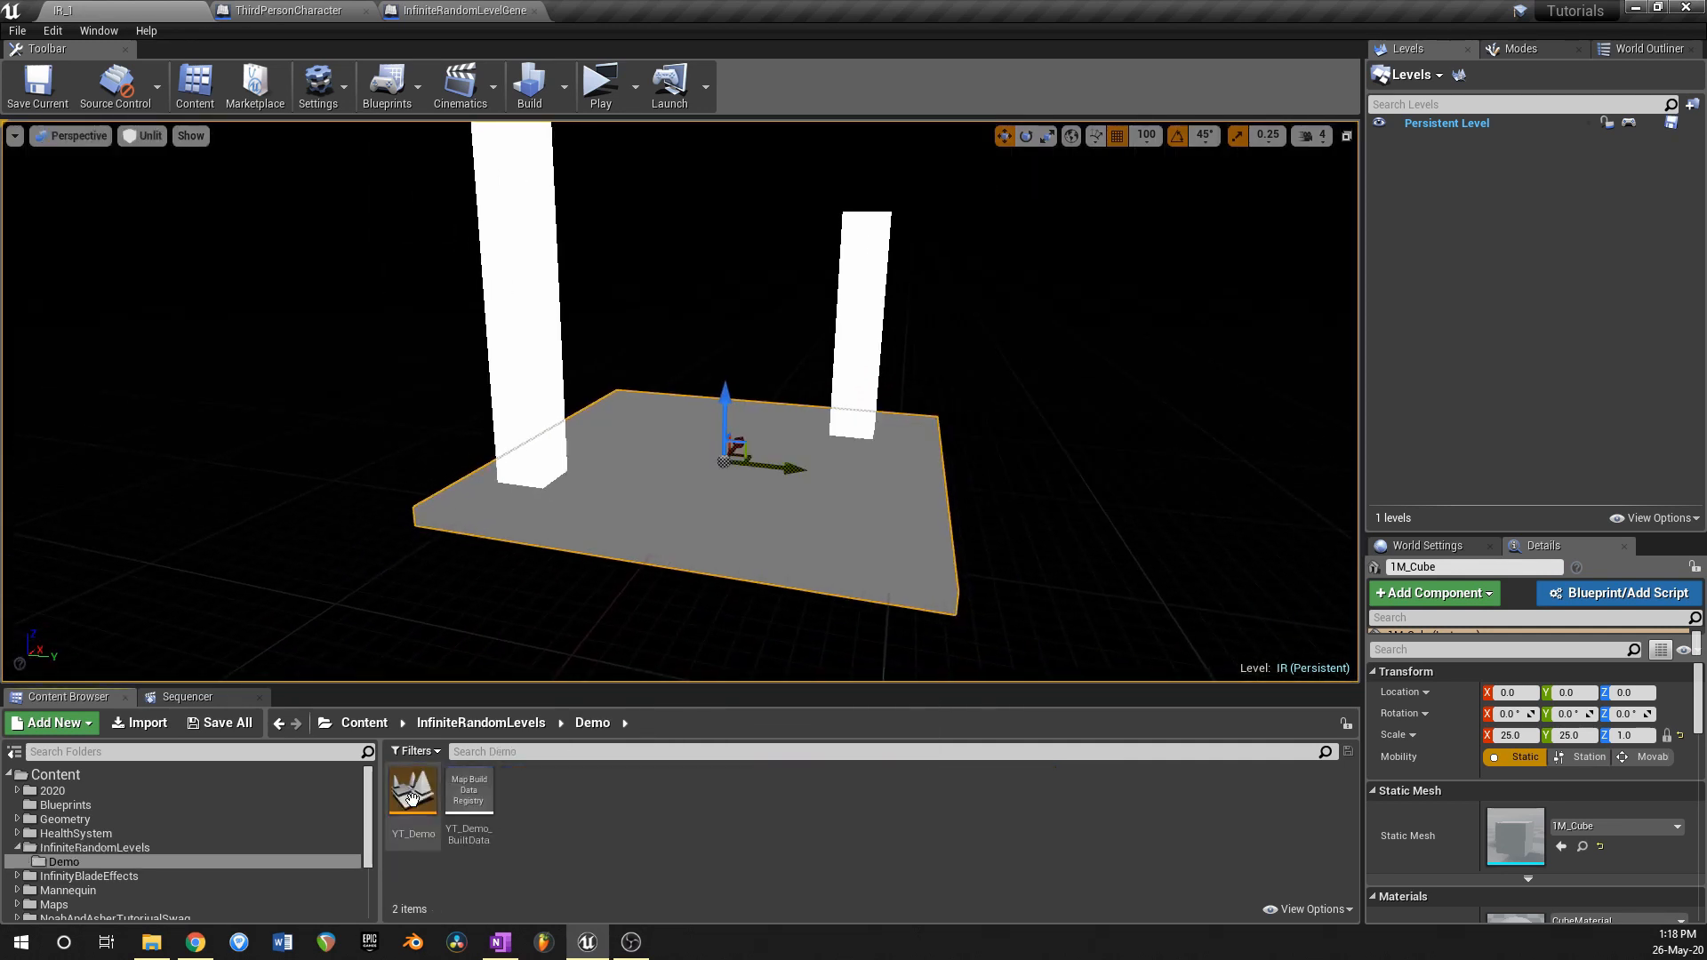
double_click(411, 793)
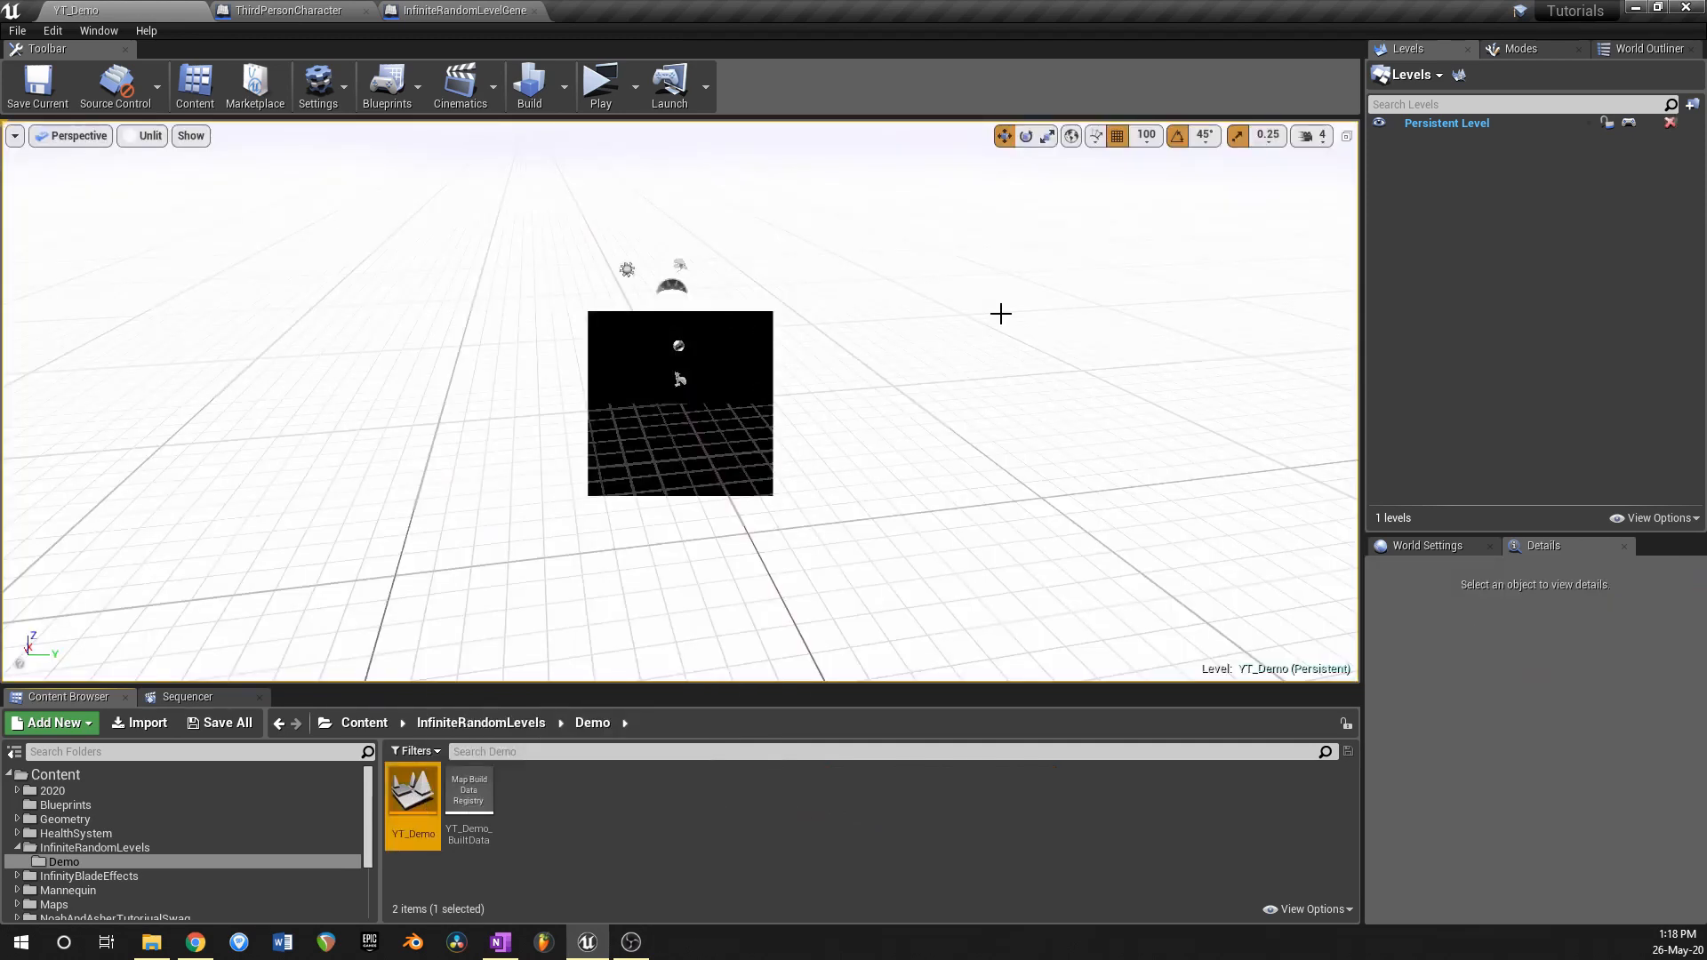
Step: Add the levels IR_1 through IR_6 from InfiniteRandomLevels as sublevels of YT_Demo's persistent level
left_click(1430, 76)
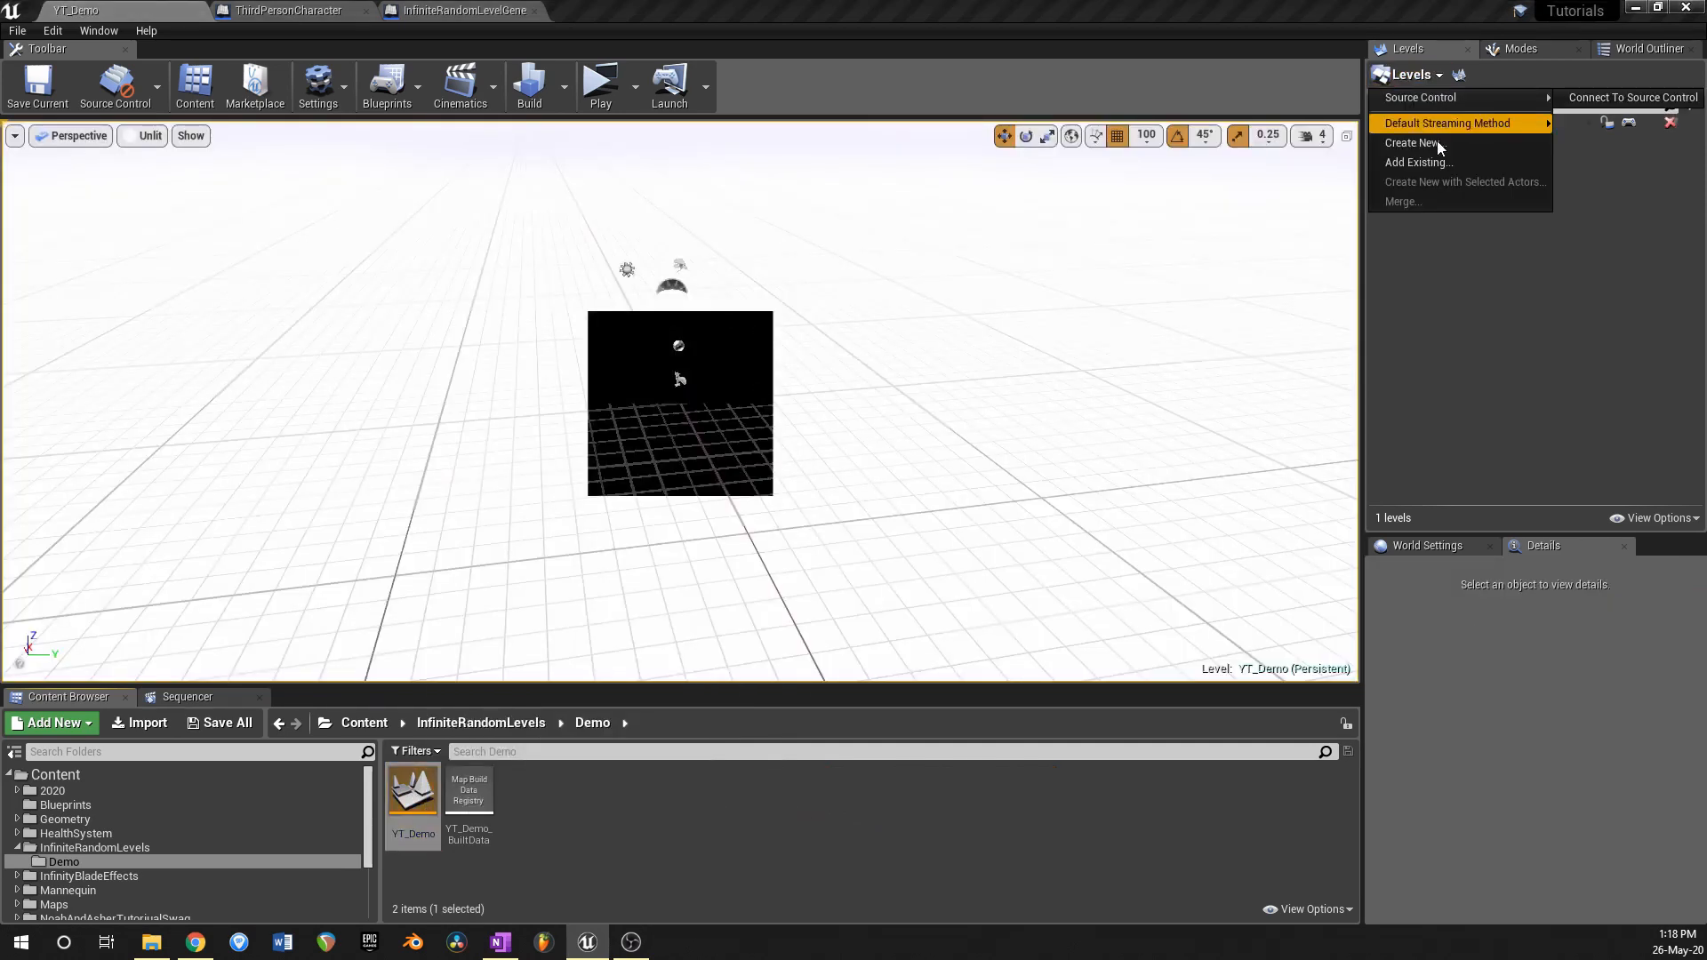
left_click(1442, 163)
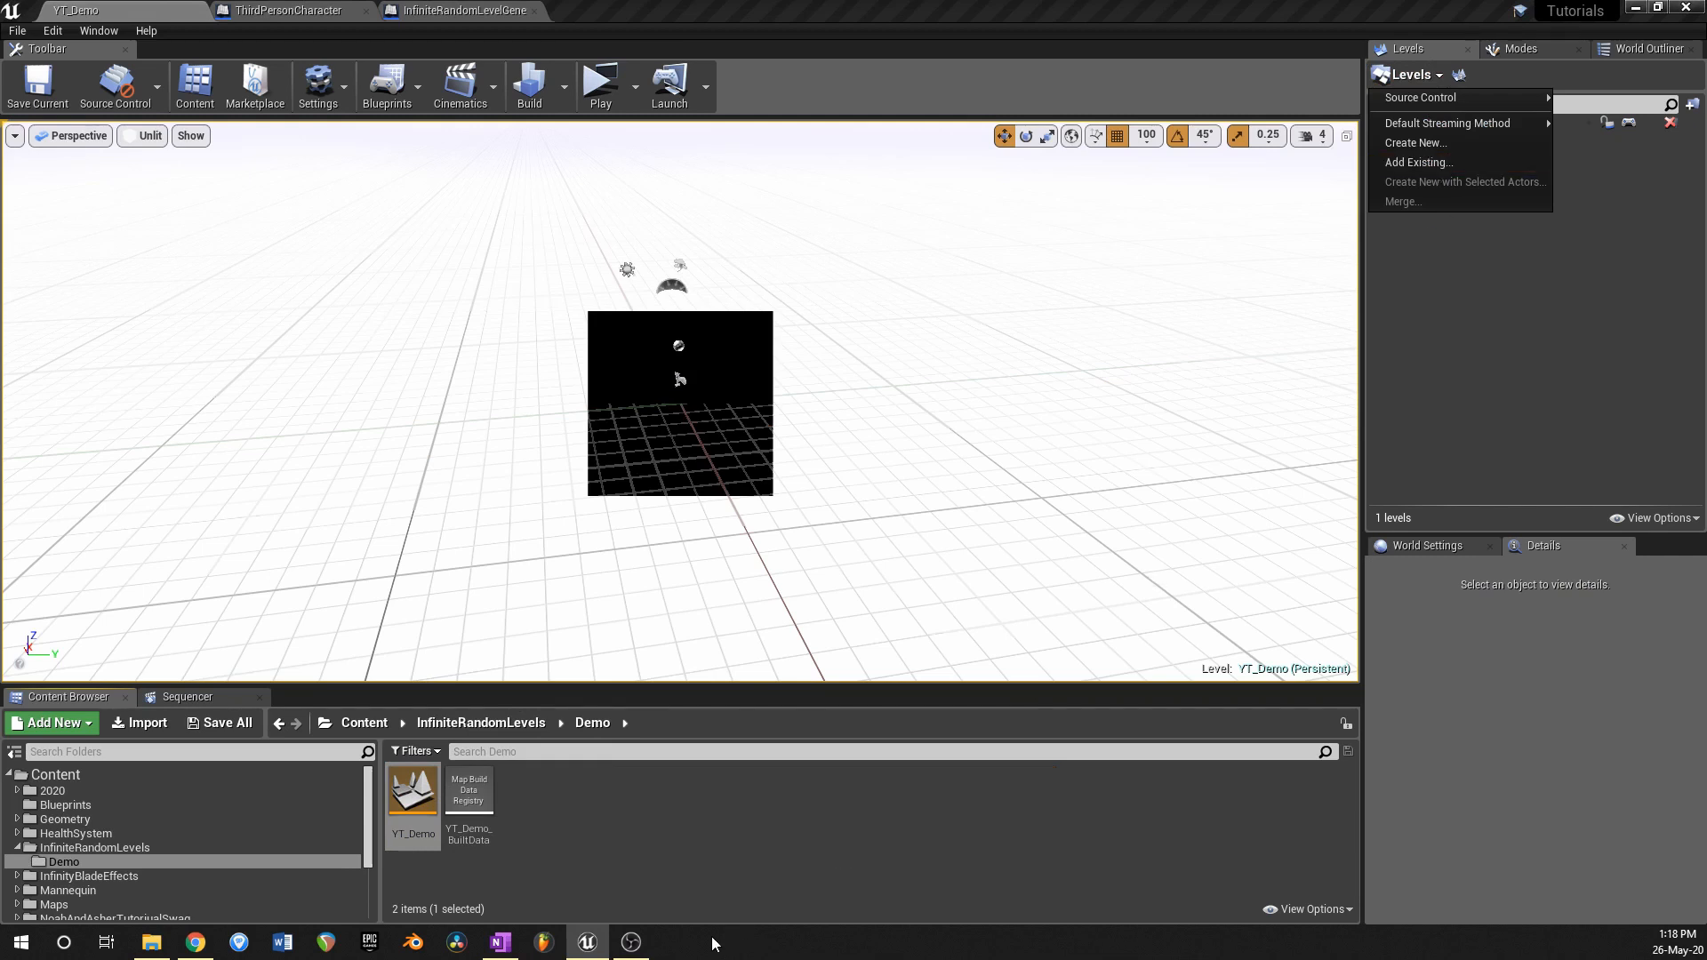
left_click(480, 722)
left_click(601, 807)
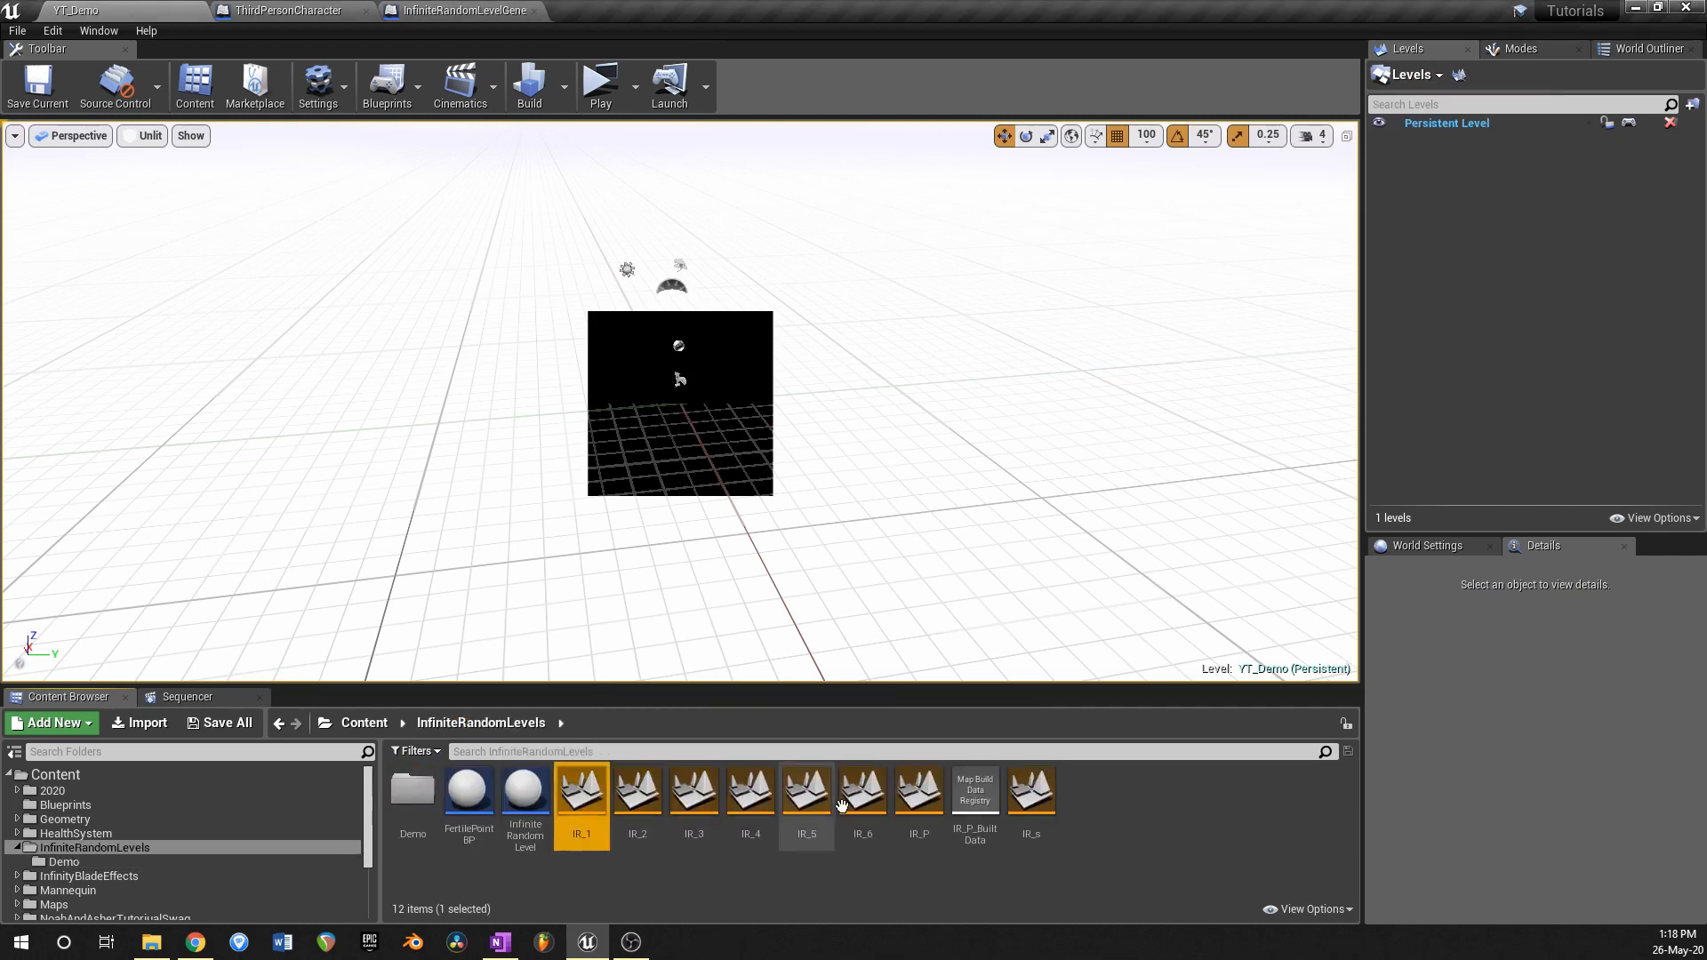
left_click(861, 793, "shift")
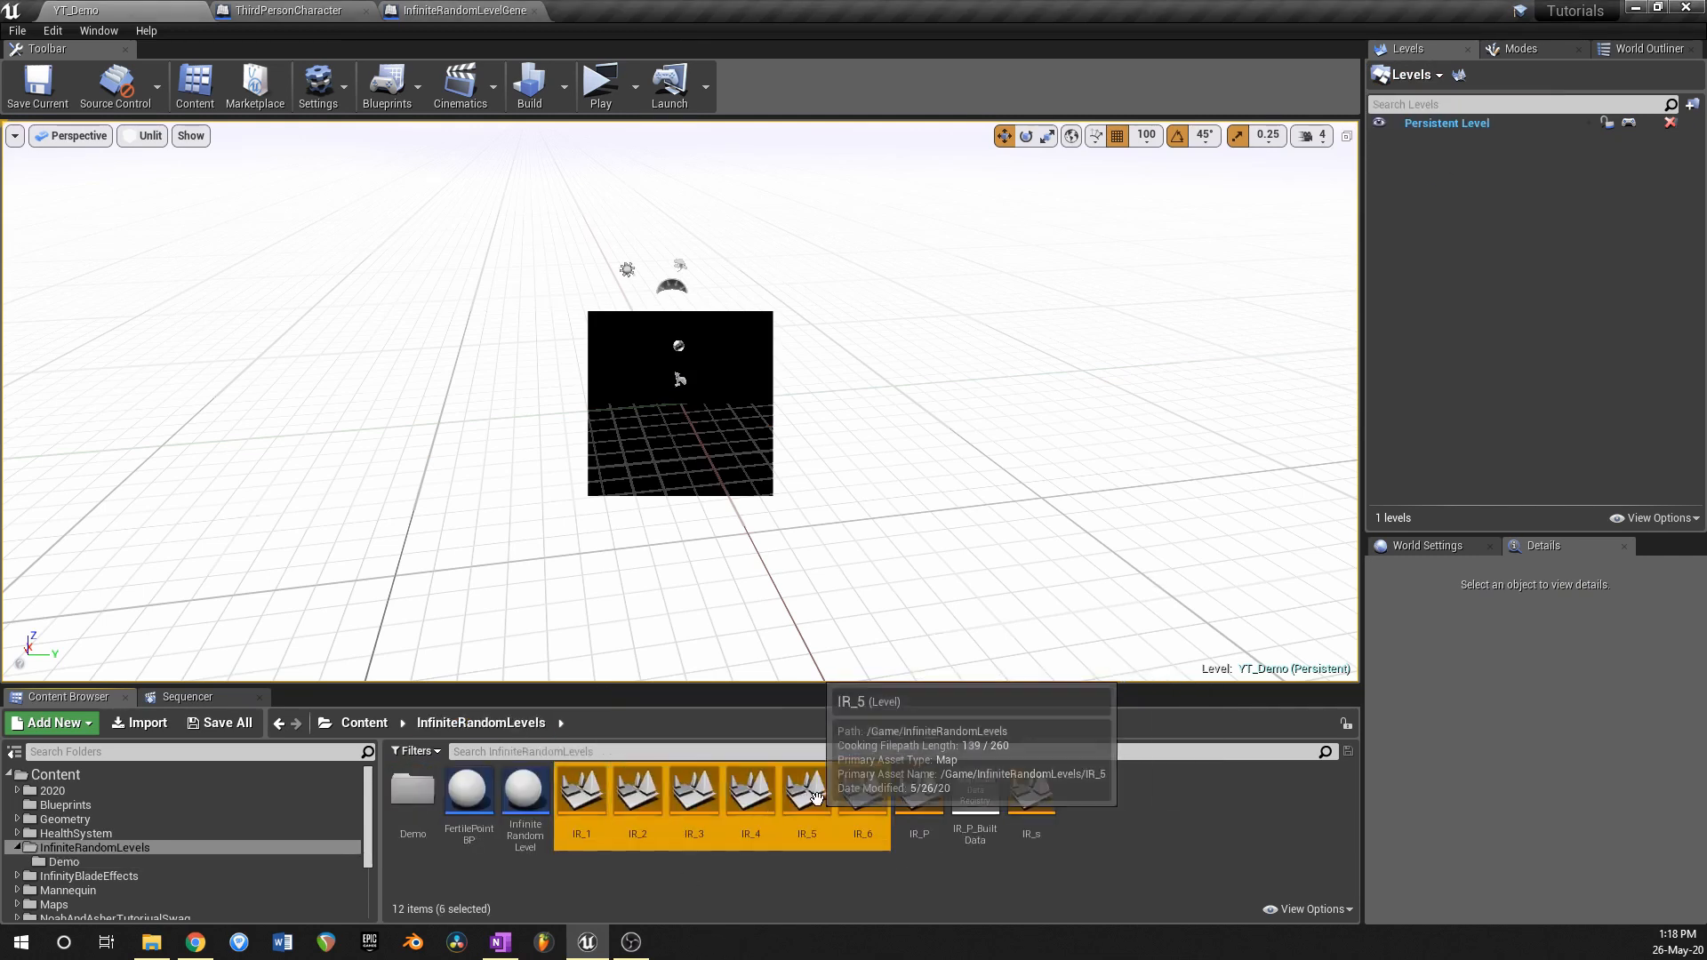
left_click_drag(814, 793, 1456, 233)
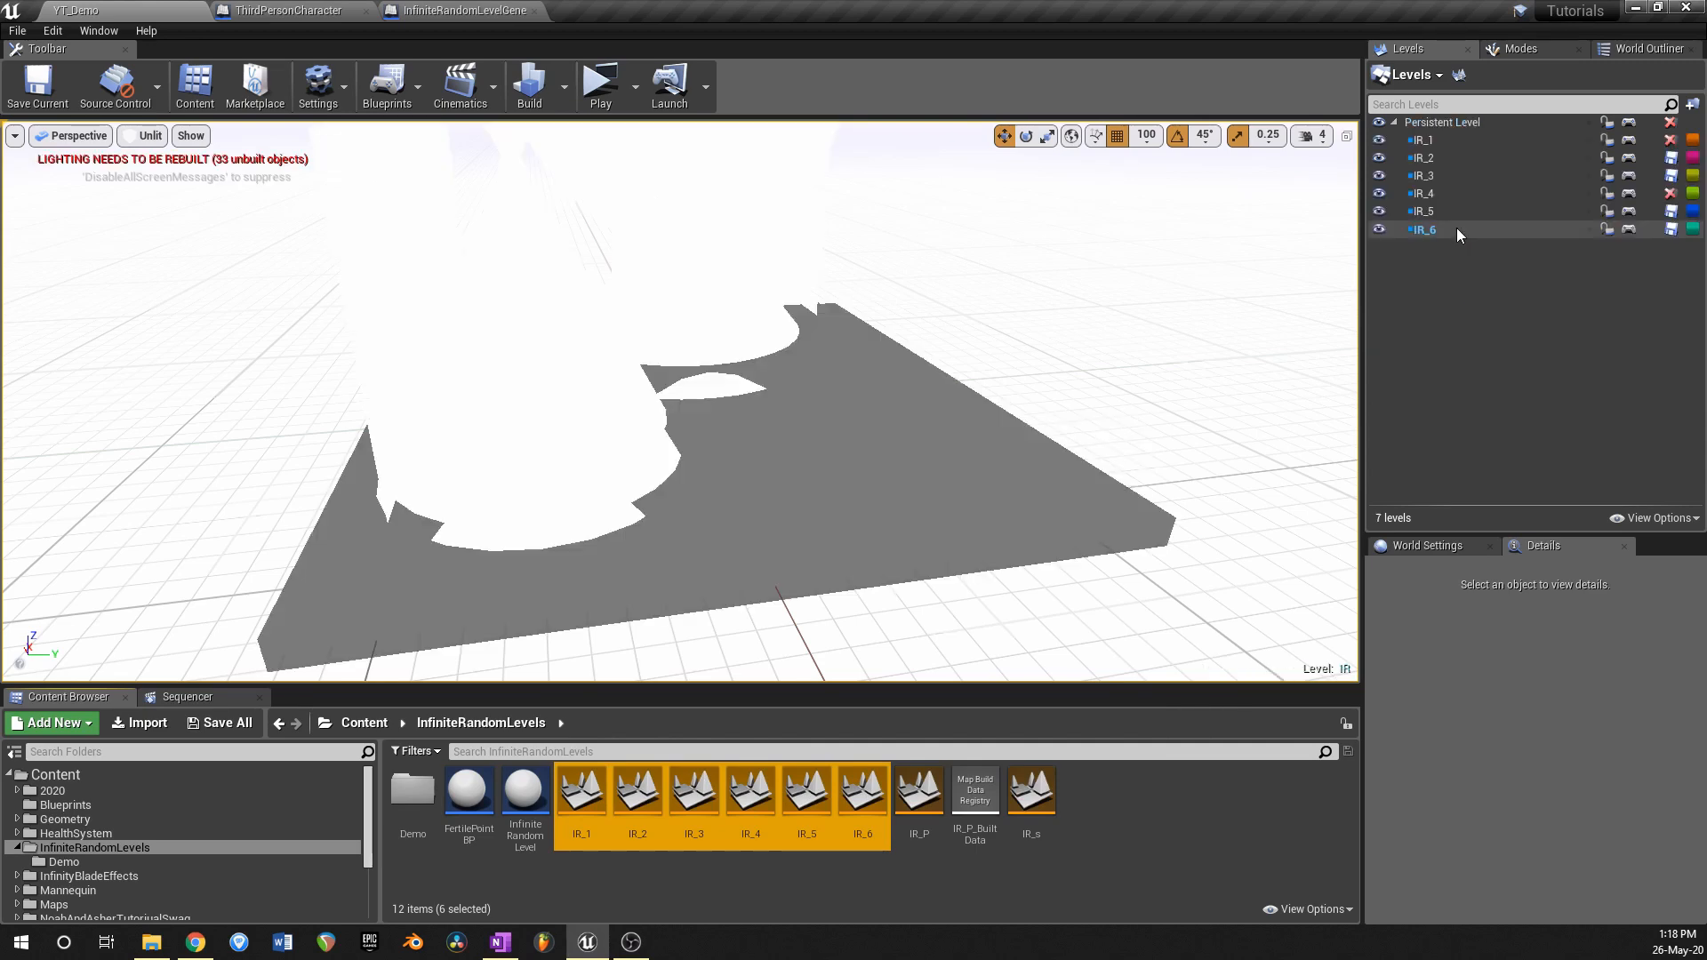
Step: Switch the viewport back to lit shading and save the level
left_click(144, 135)
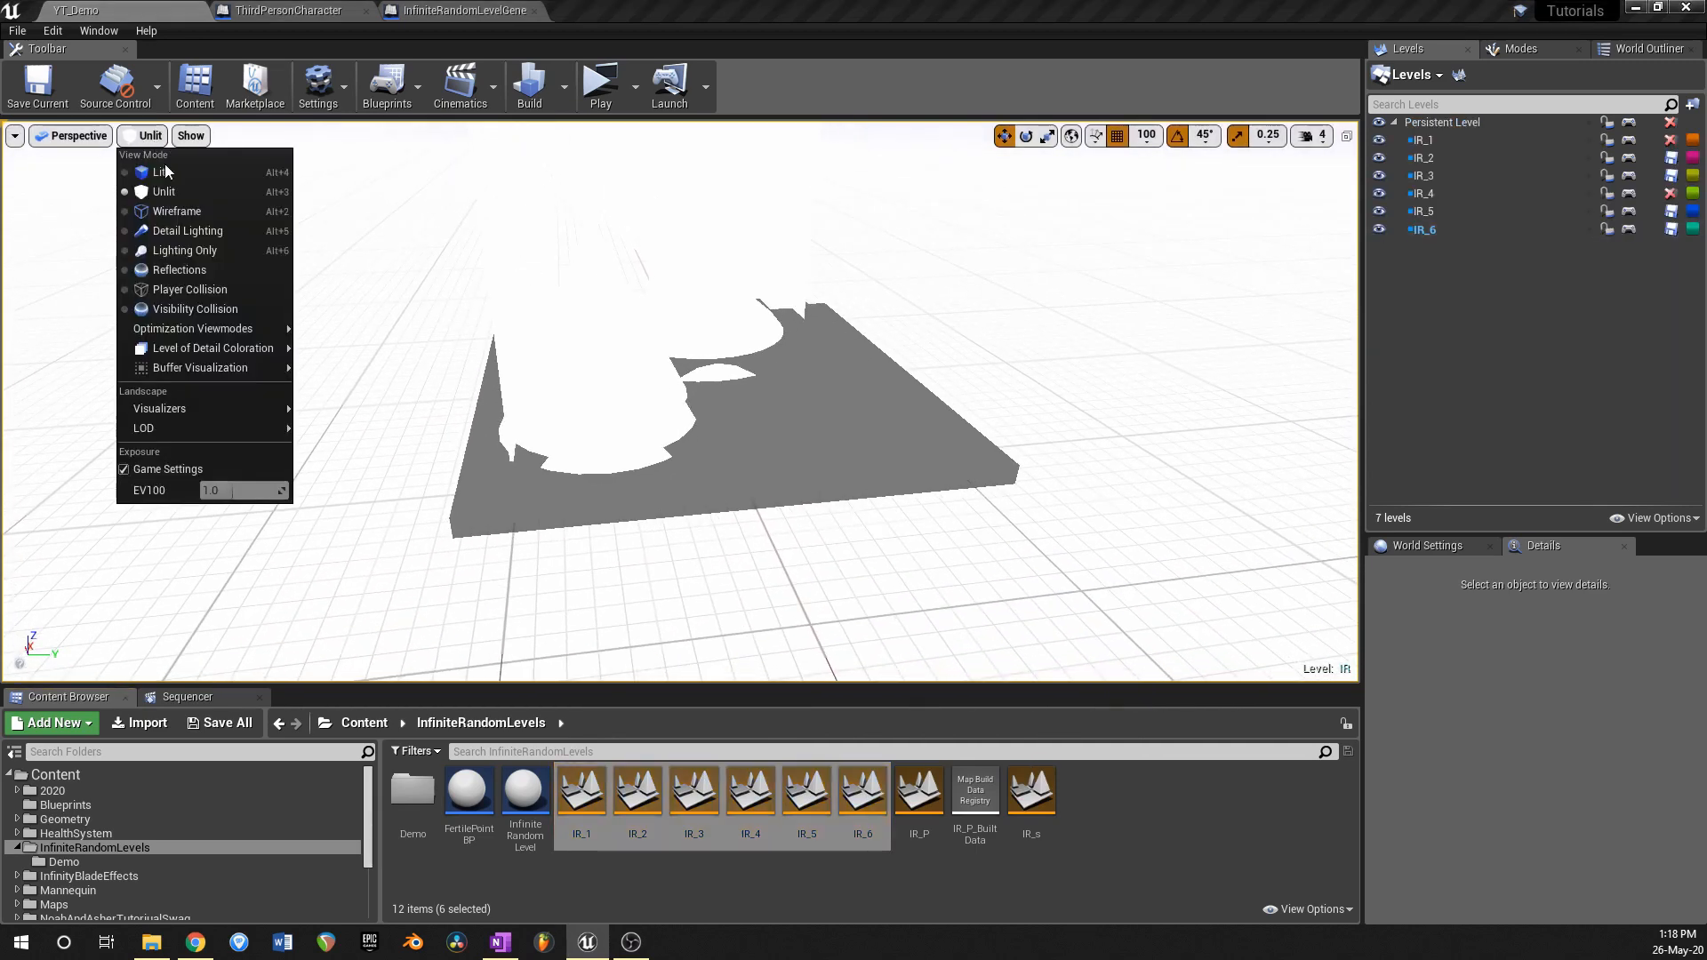
left_click(151, 176)
key("ctrl+s")
key("s")
right_click_drag(786, 370, 785, 333)
Step: Hide the sublevels IR_6 through IR_1 in the viewport
left_click(1379, 228)
left_click(1379, 210)
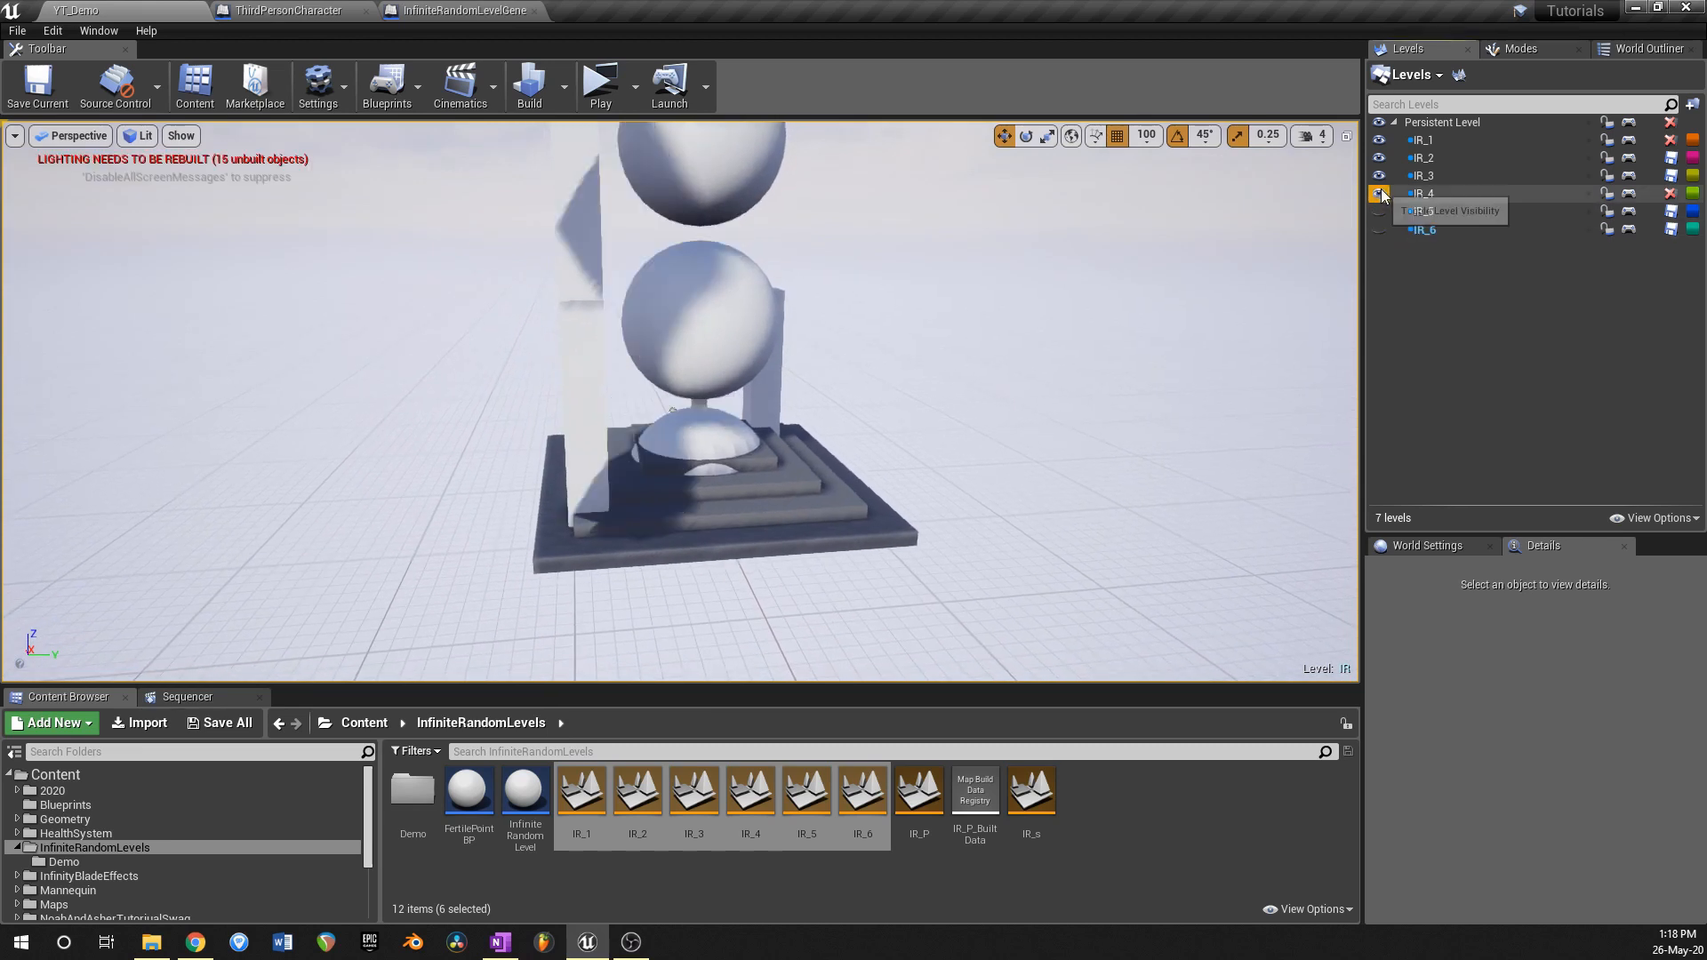
left_click(1379, 193)
left_click(1379, 175)
left_click(1379, 157)
left_click(1380, 140)
Step: Preview the sublevels IR_1 through IR_4 by showing and hiding each one in turn
left_click(1379, 140)
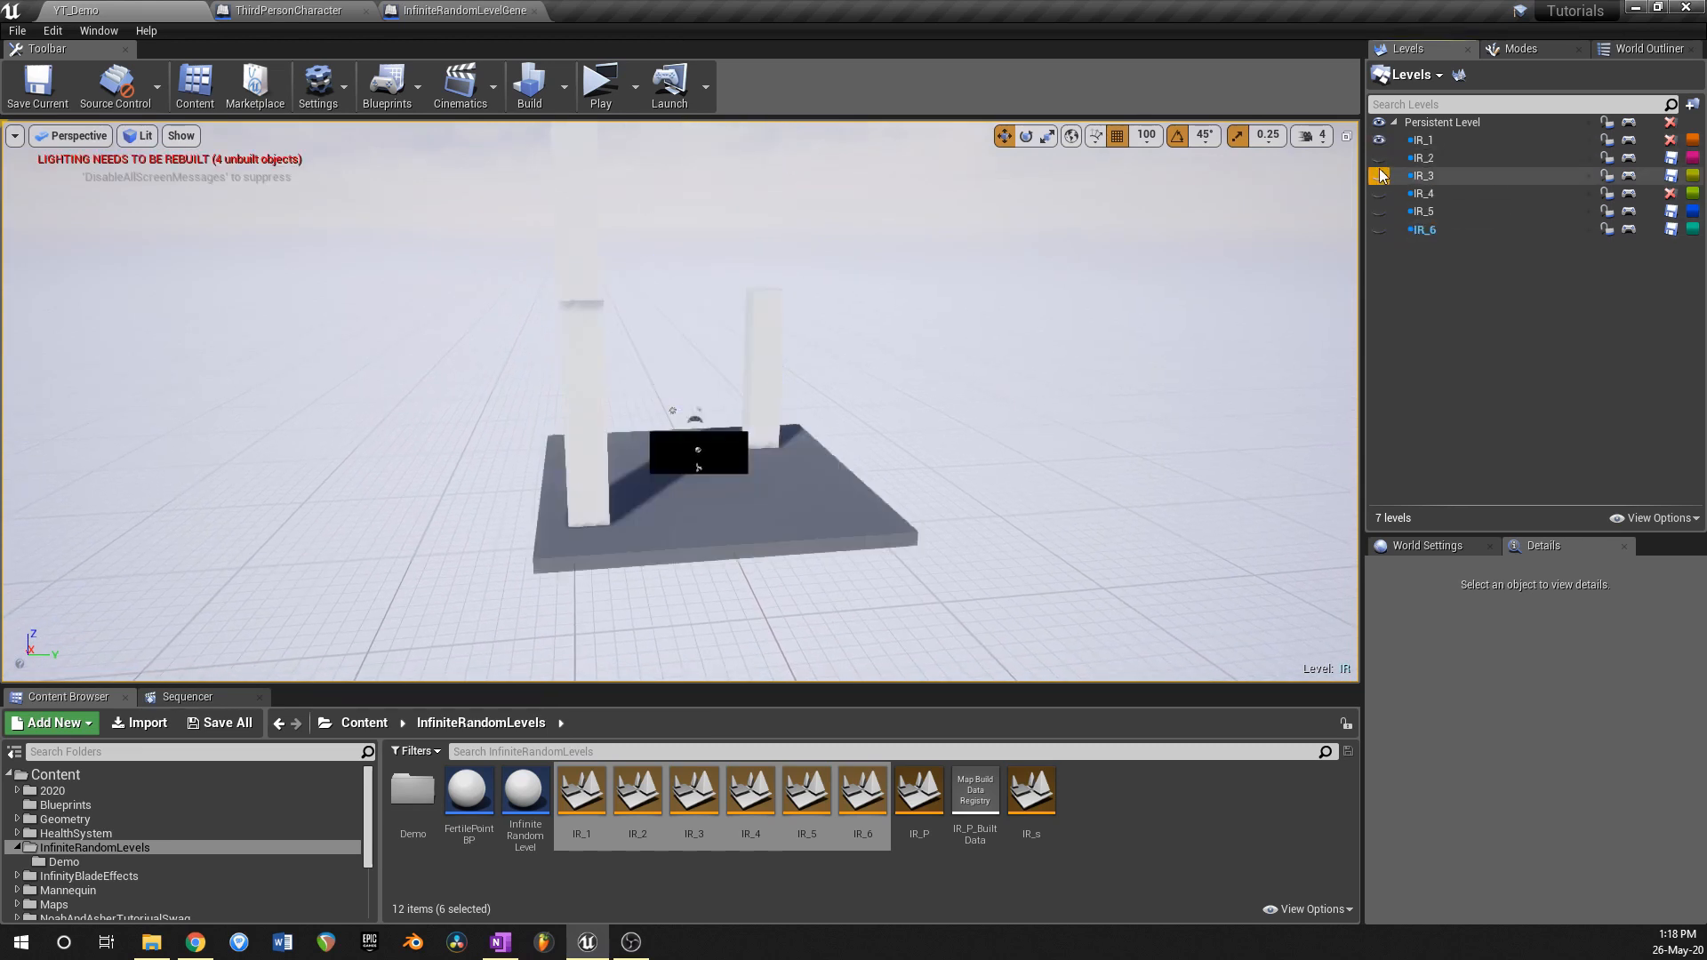
left_click(1380, 142)
left_click(1379, 158)
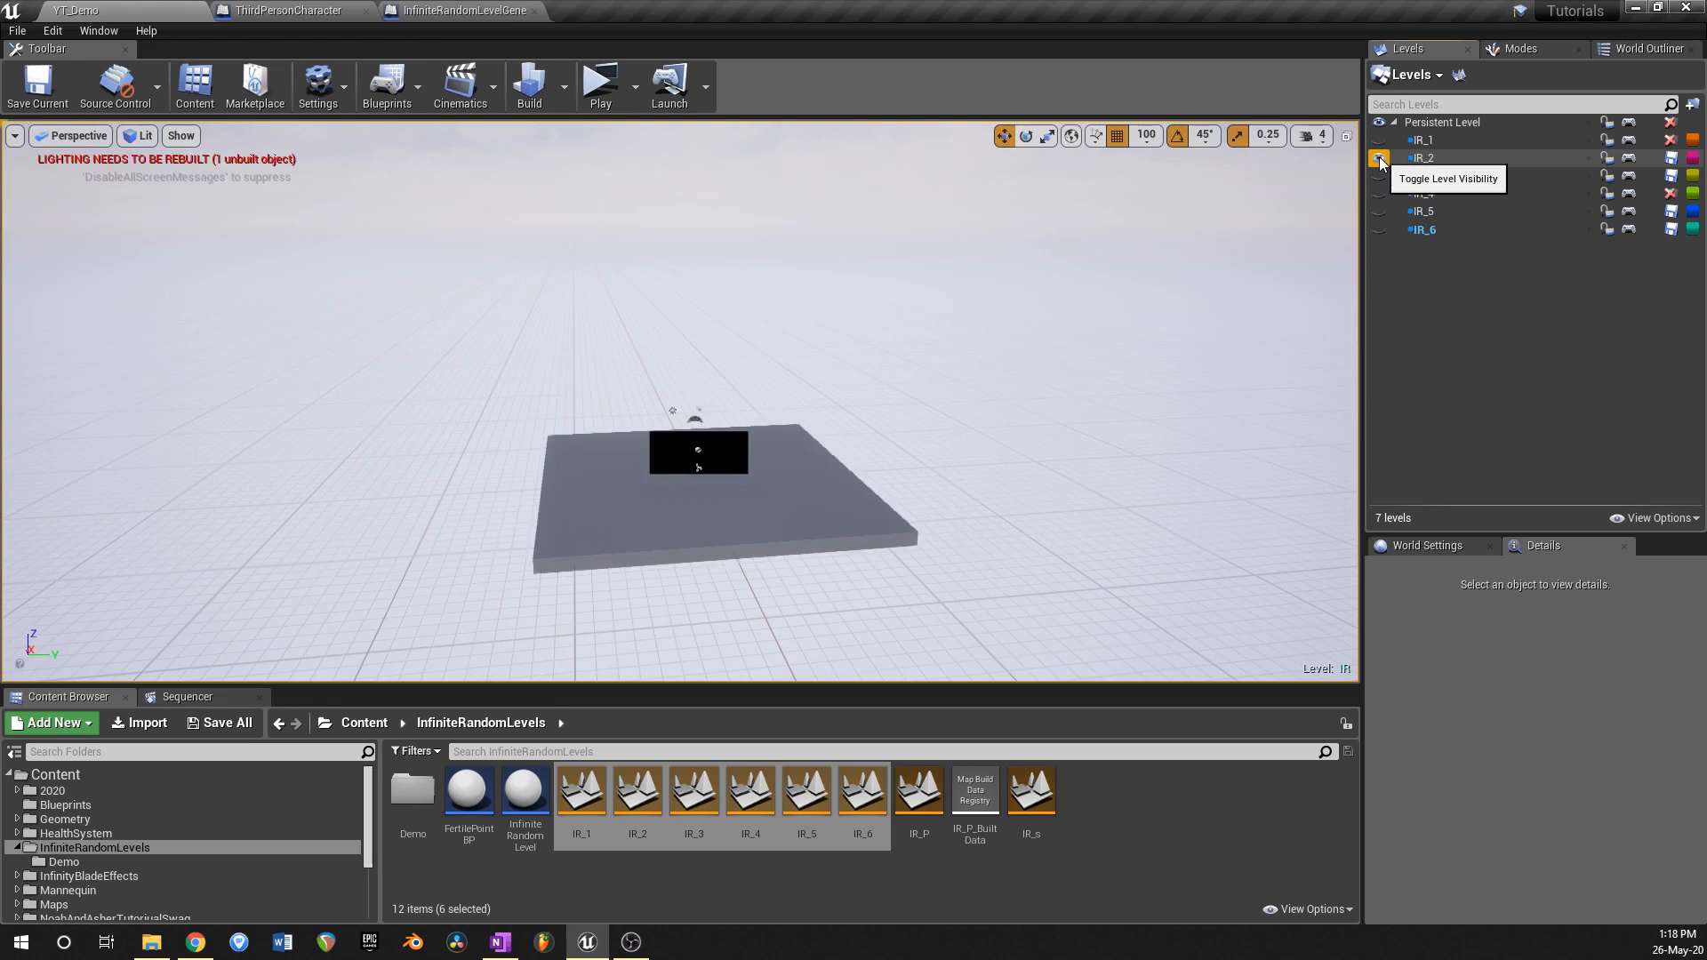
left_click(1380, 158)
left_click(1380, 176)
left_click(1378, 175)
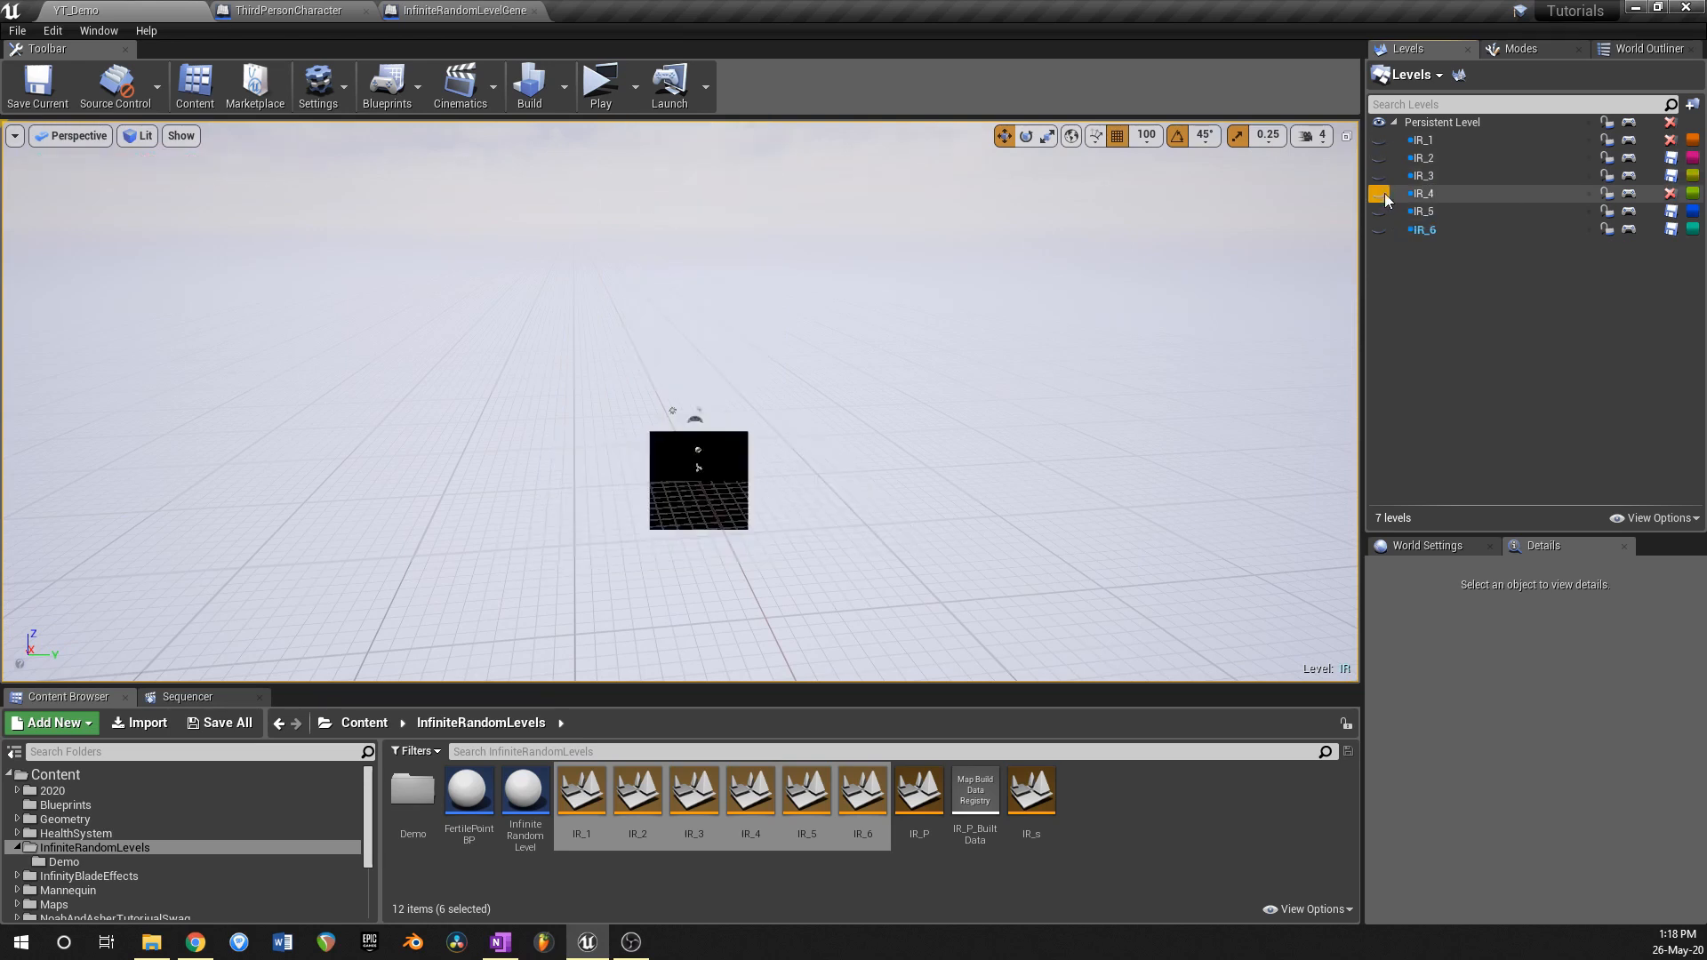
left_click(1378, 193)
left_click(1378, 192)
Step: Save the level and, with the level generator actor selected, add the IR_s start tile level as another sublevel of YT_Demo
key("ctrl+s")
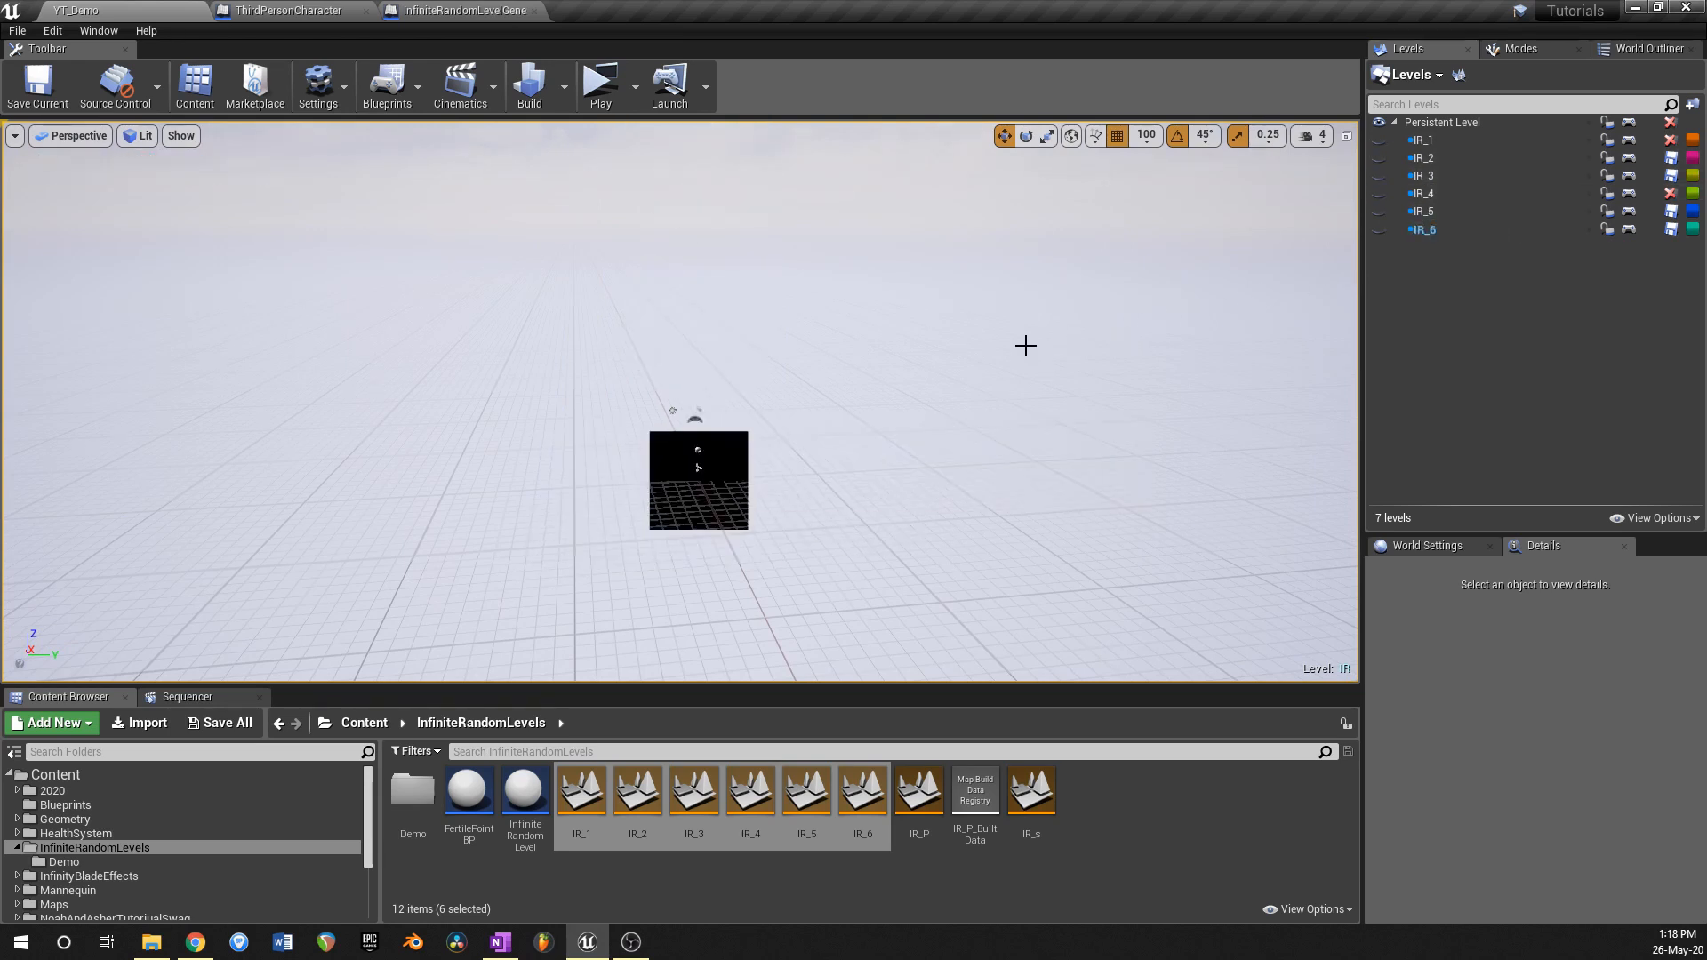
left_click(698, 467)
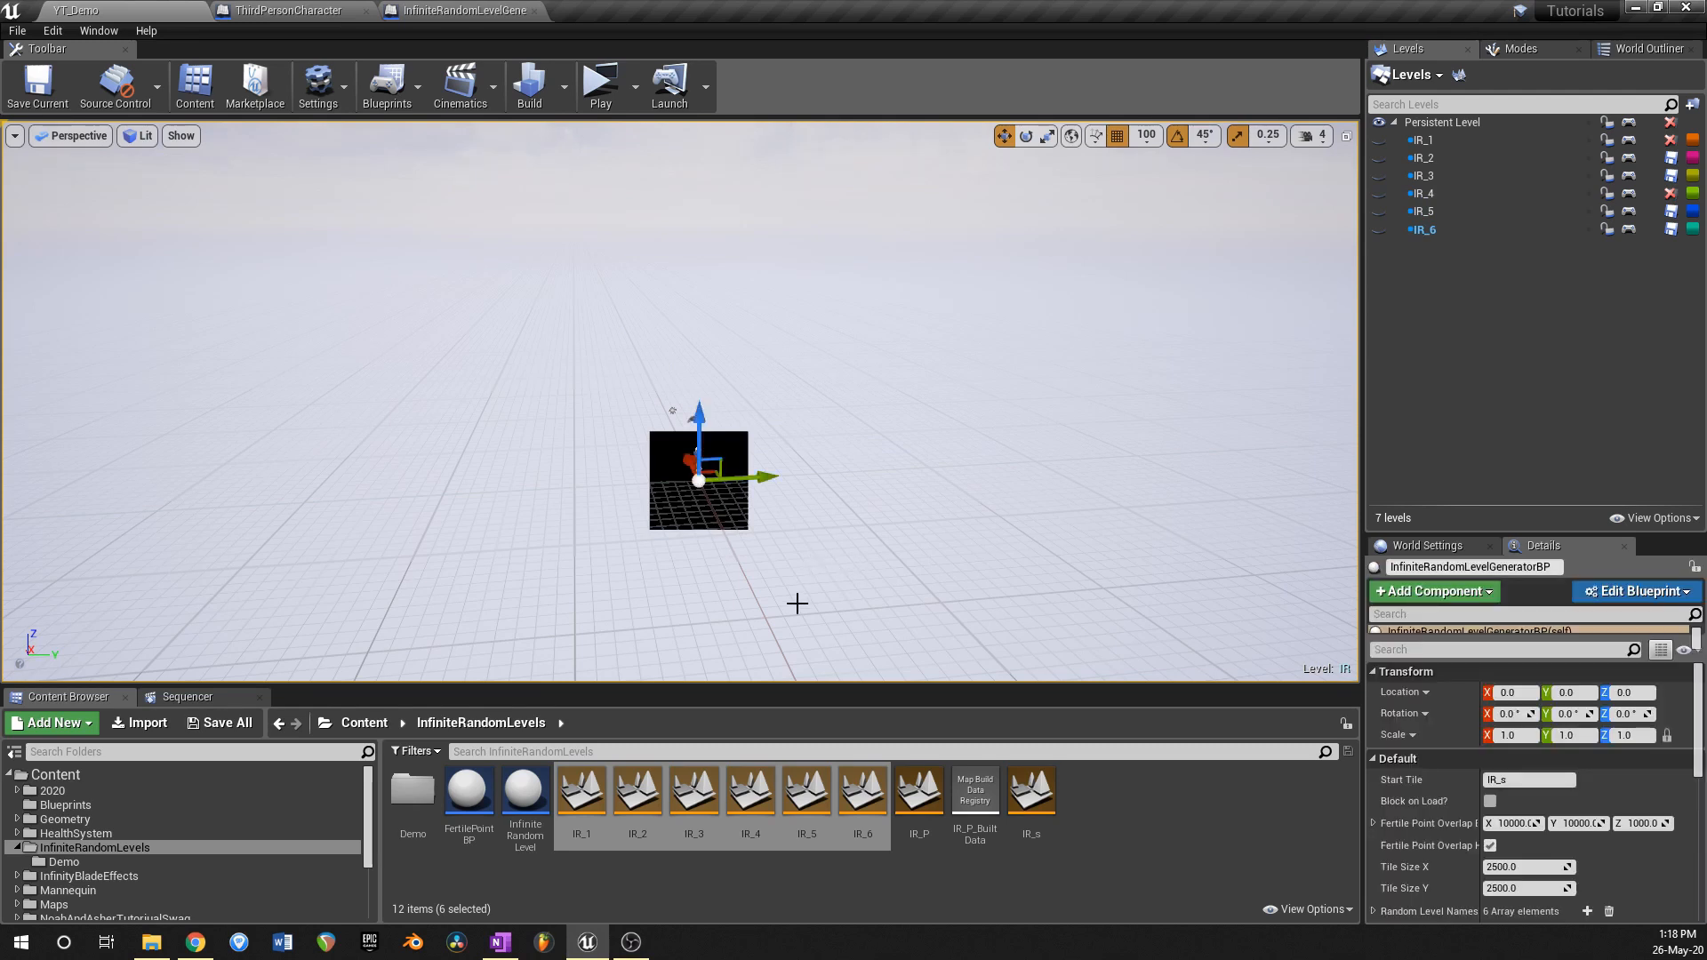
left_click(1029, 802)
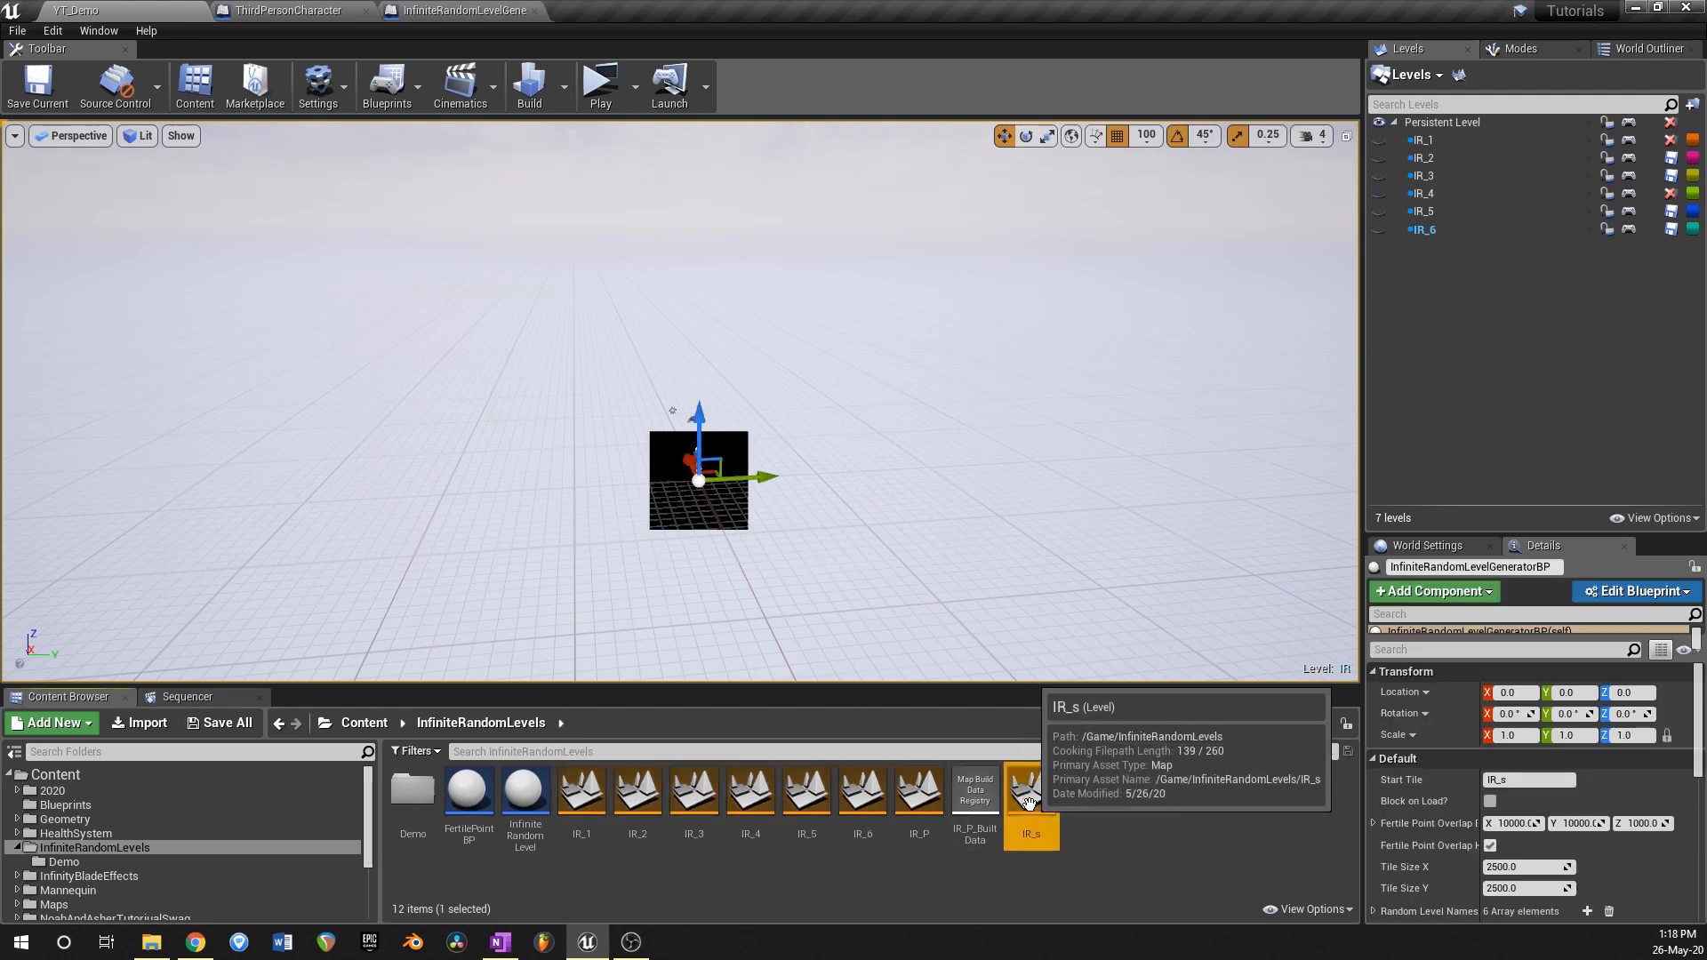
left_click_drag(1028, 803, 1488, 374)
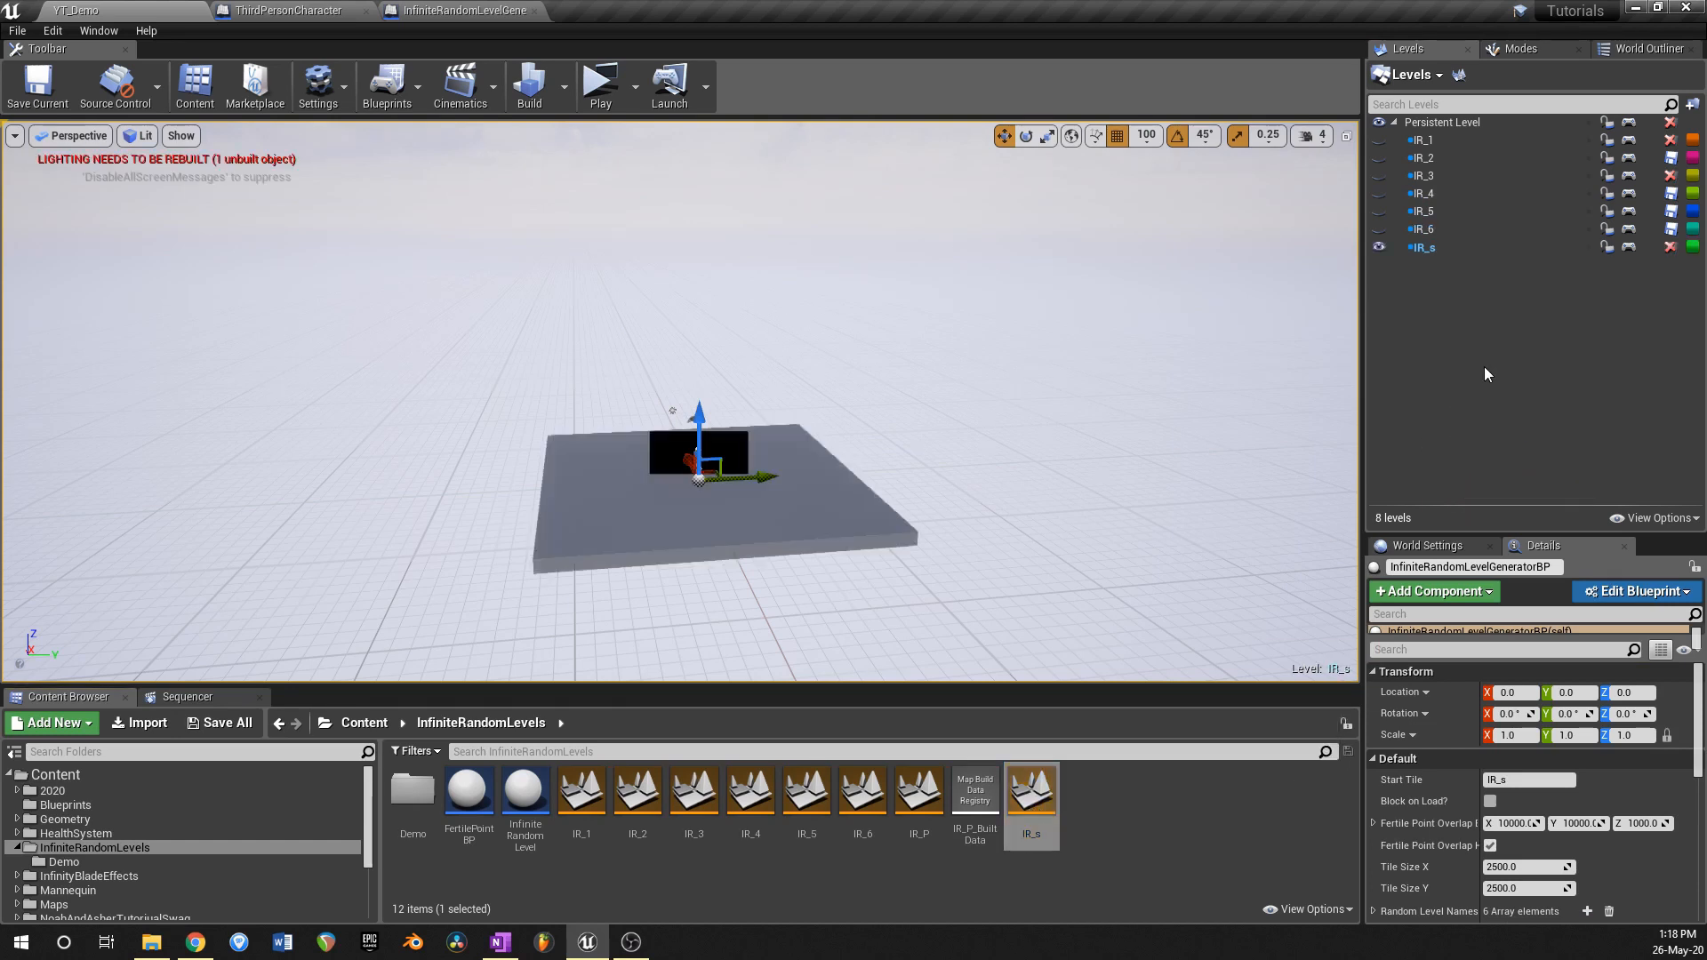
Step: Save the level, hide the IR_s sublevel, delete the Player Start left in the persistent level and save again
key("ctrl+s")
right_click_drag(883, 435, 1055, 270)
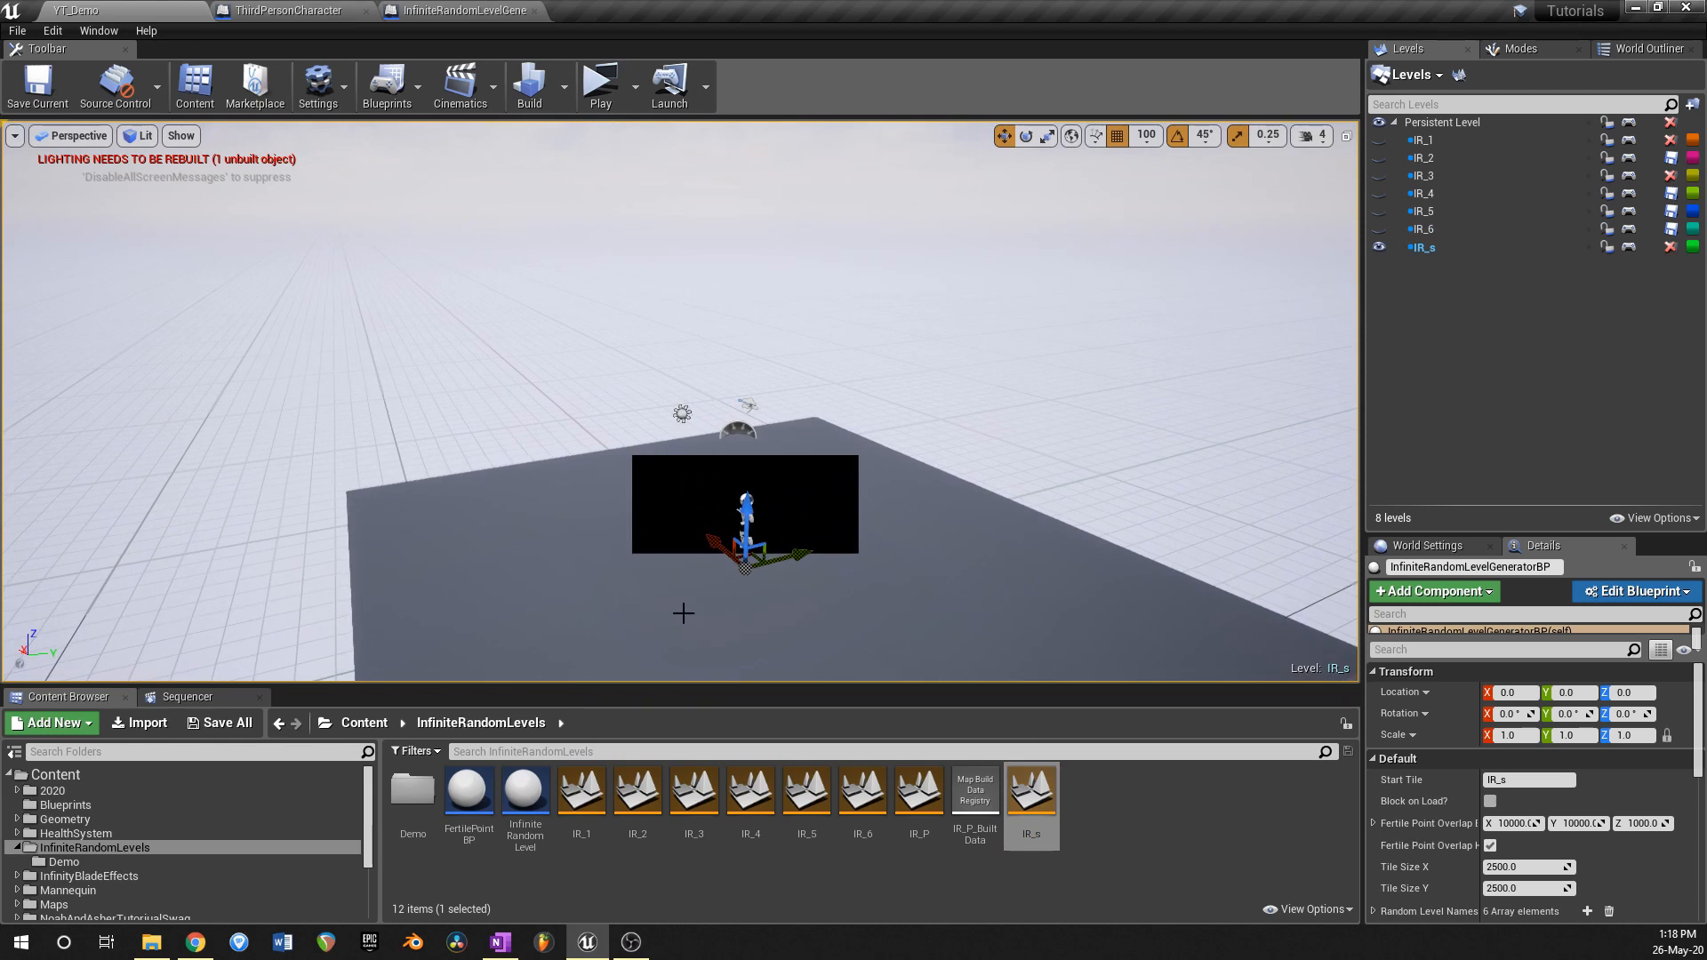
mouse_move(716, 565)
right_mouse_down()
mouse_move(796, 562)
mouse_move(715, 573)
right_mouse_up()
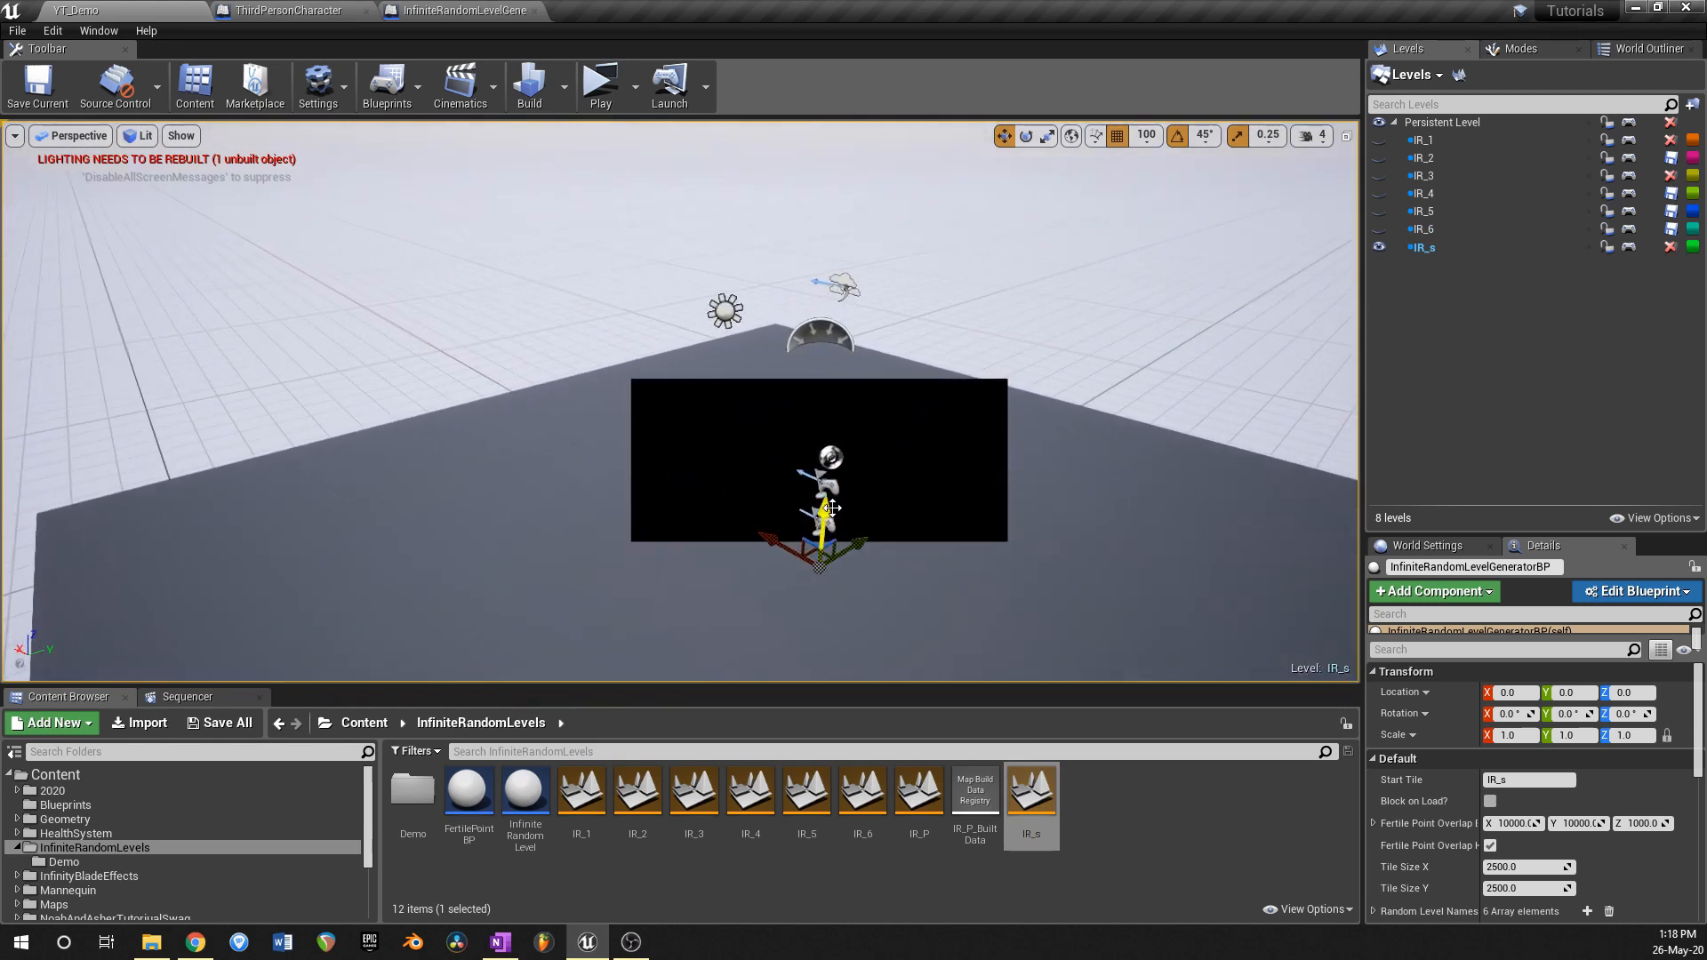
left_click(1379, 249)
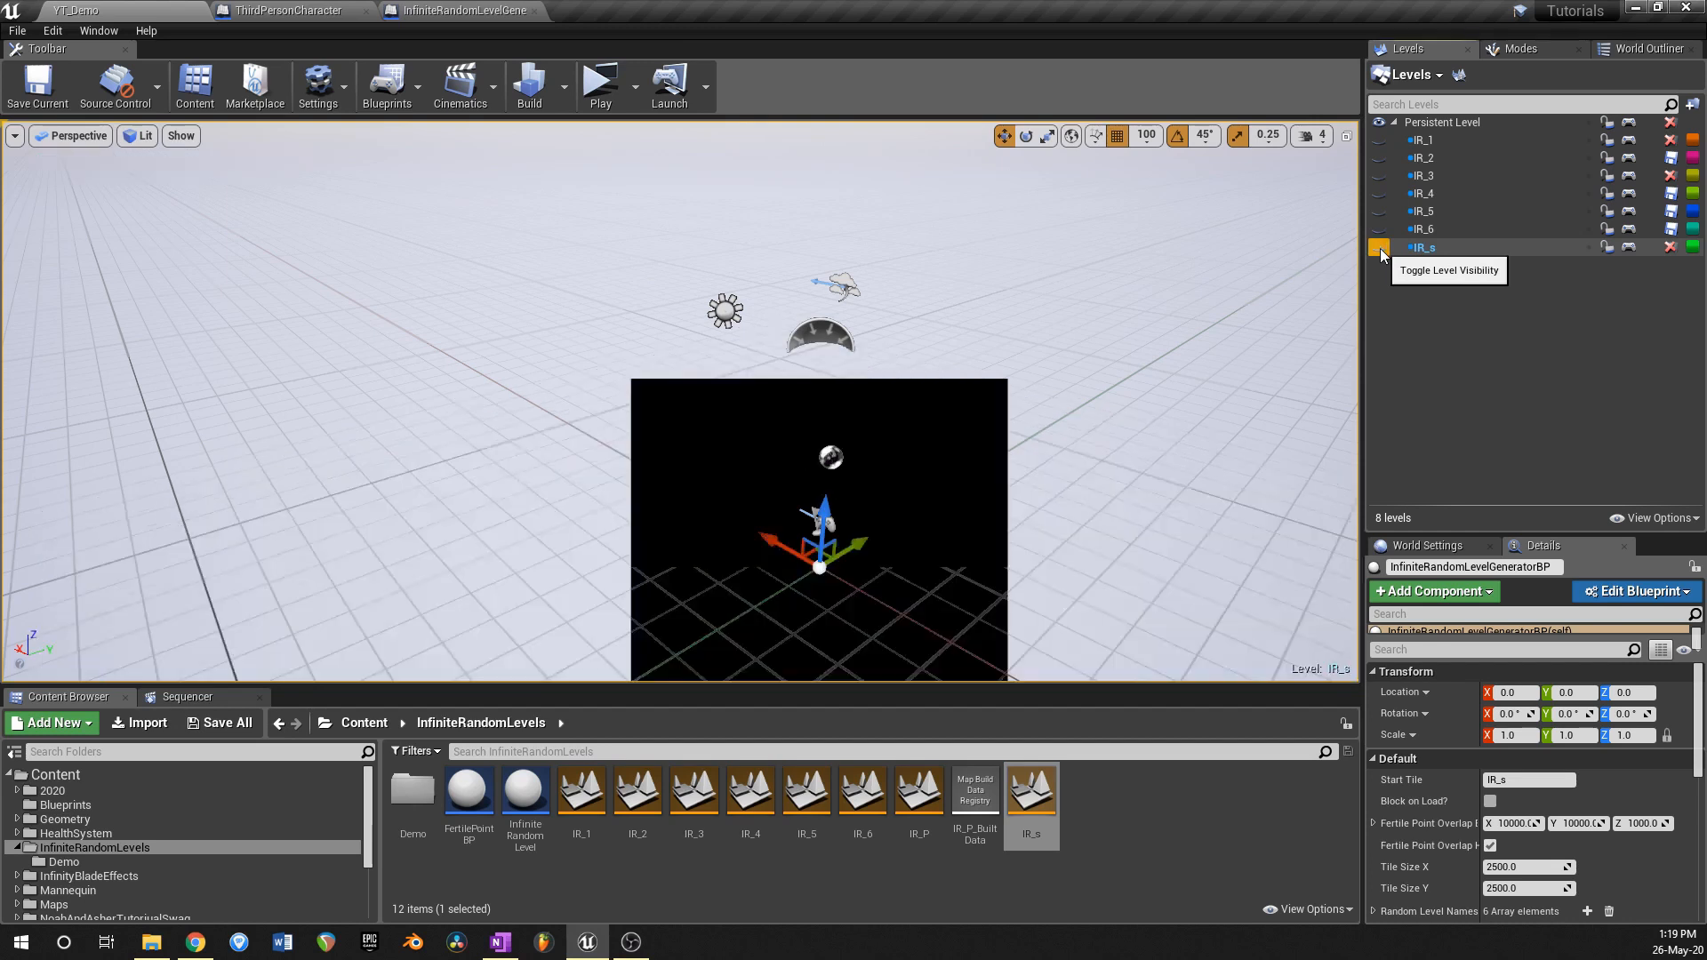
left_click(819, 524)
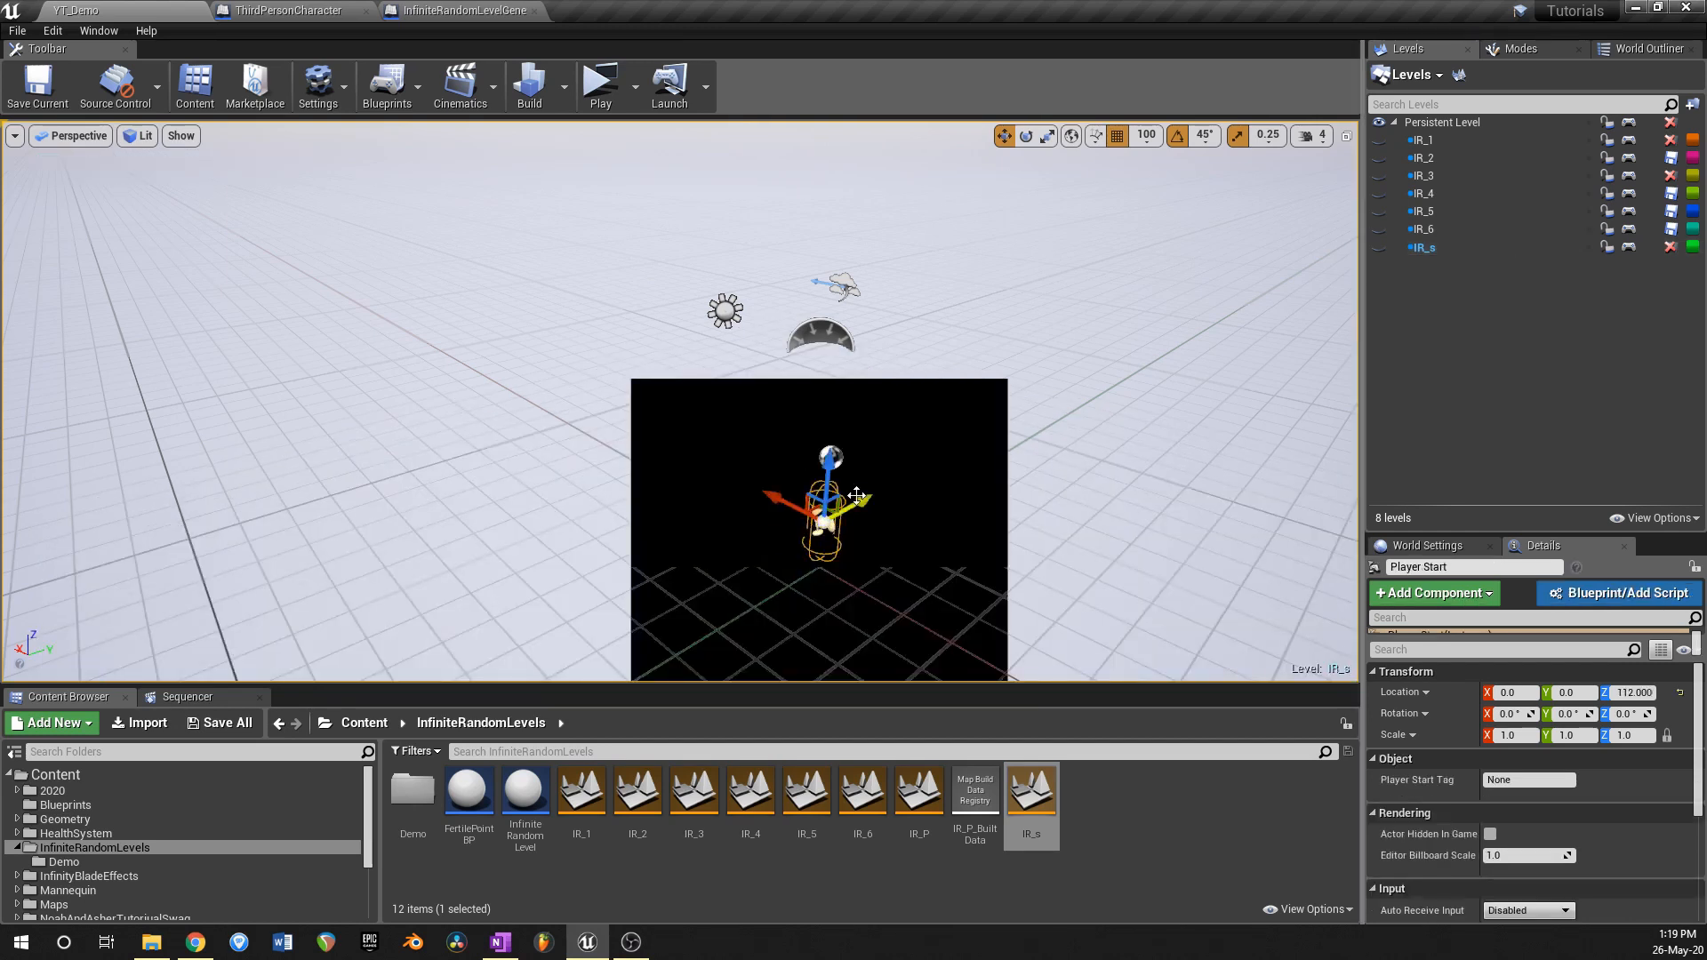
key("Delete")
key("ctrl+s")
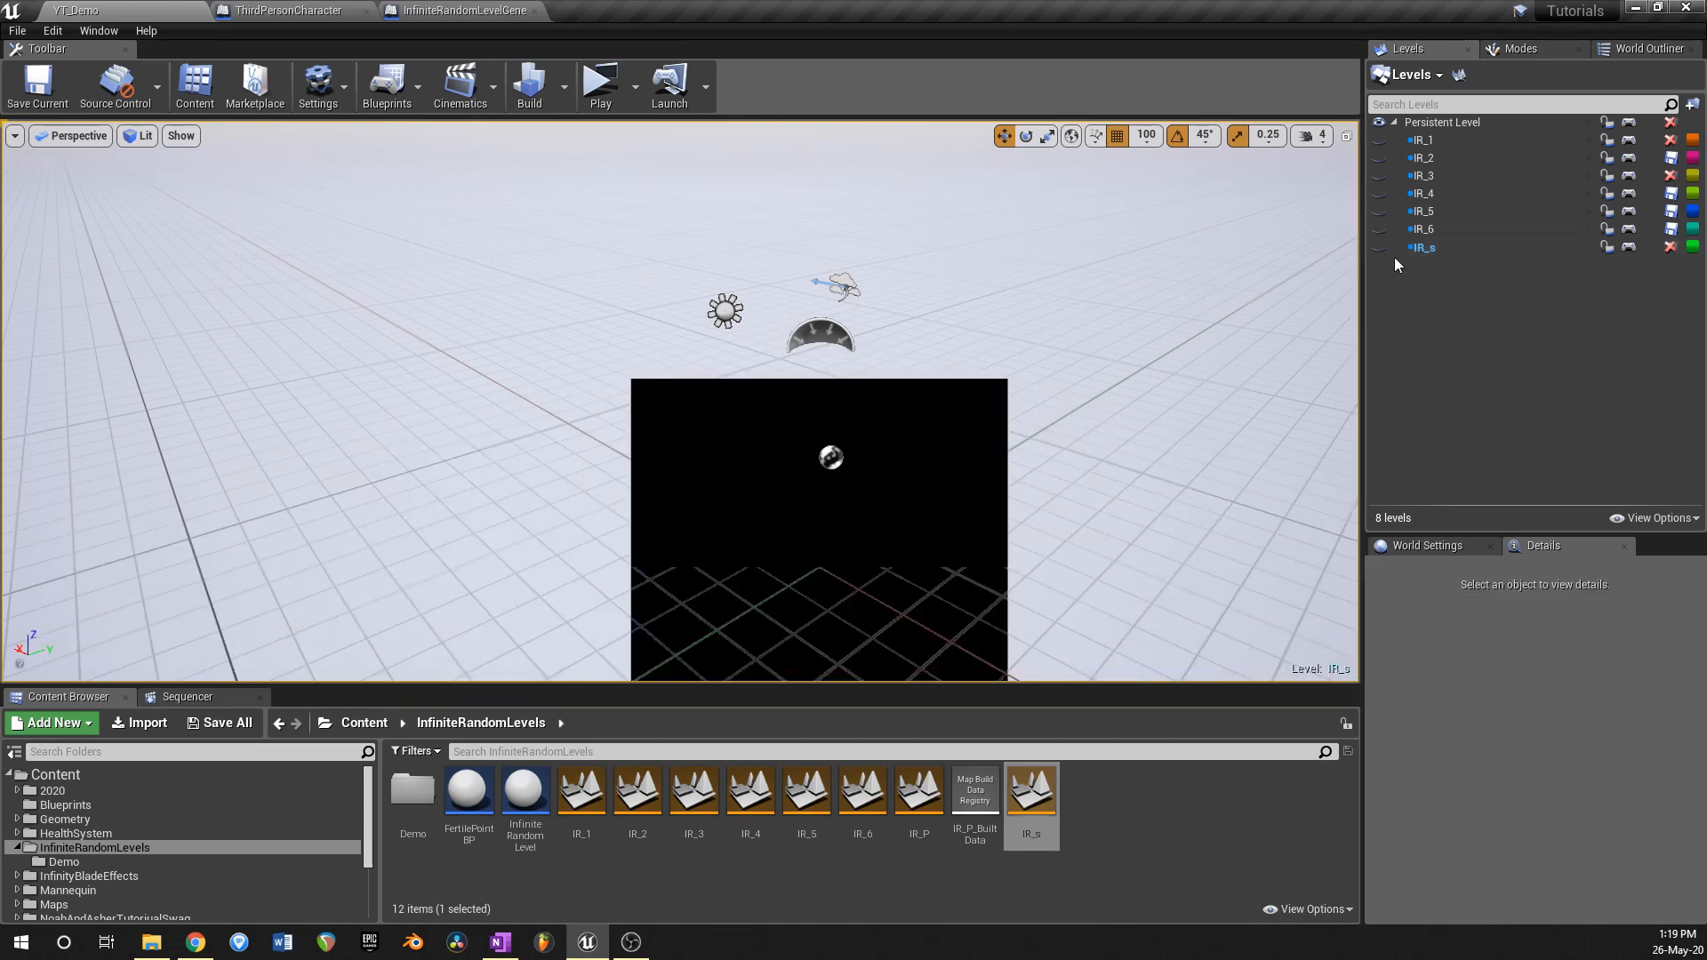
Step: Show the IR_s sublevel to inspect its own Player Start, hide the sublevel again and save the level
left_click(1379, 247)
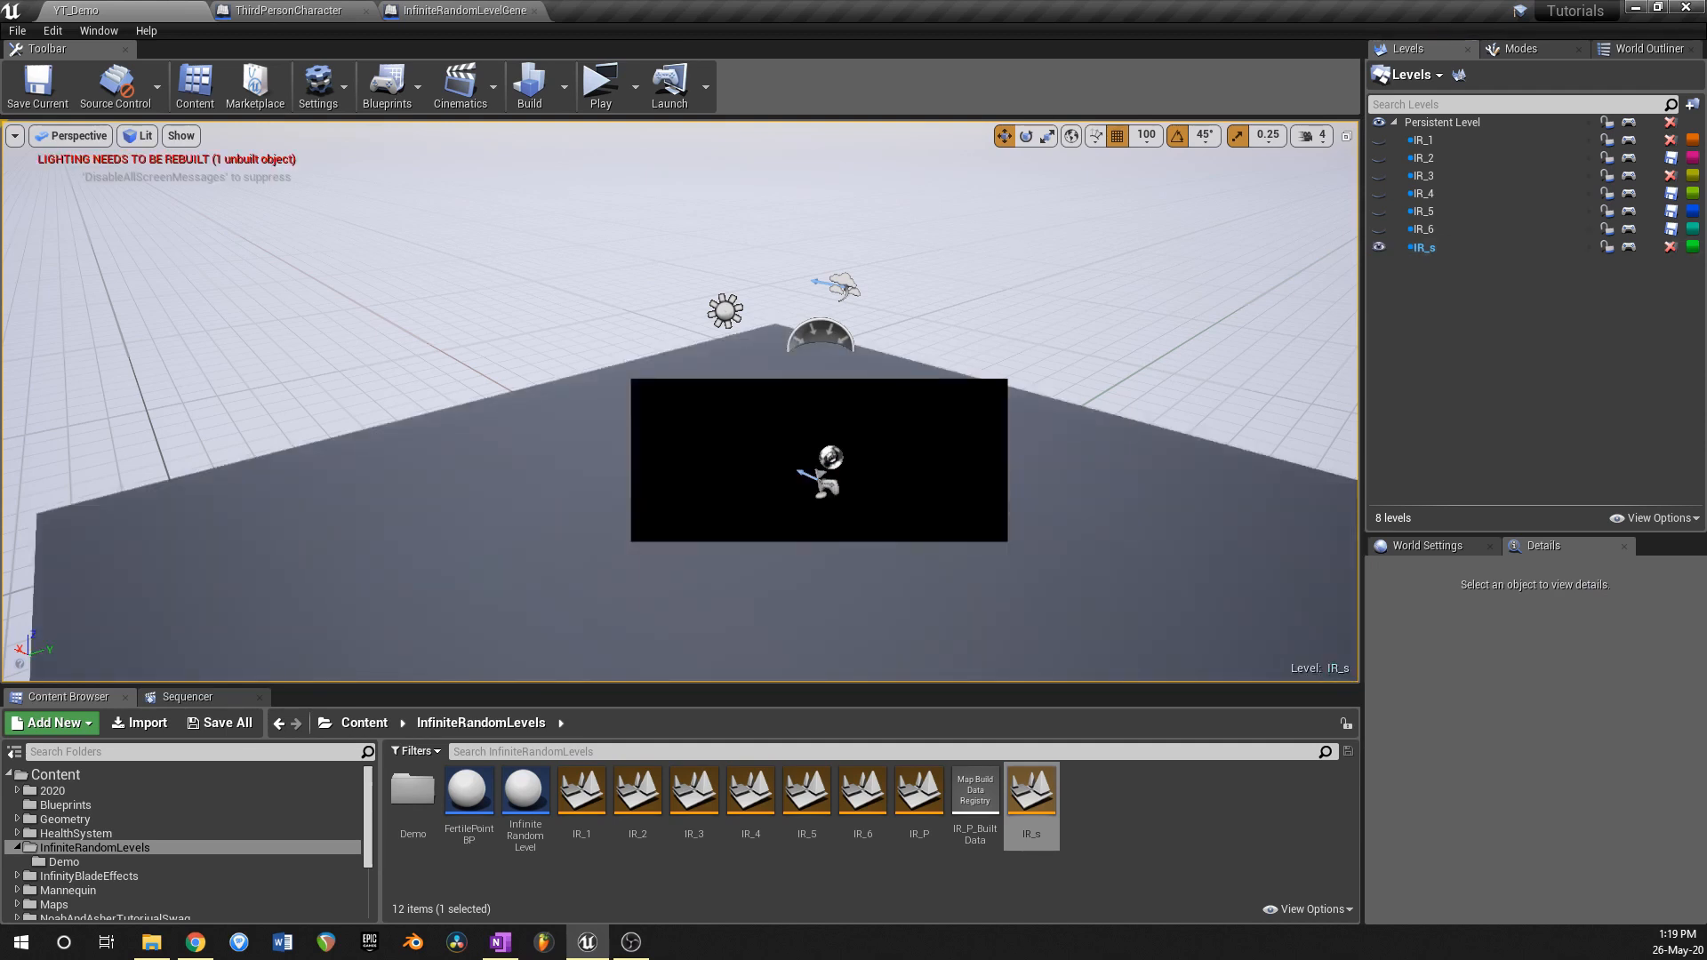
left_click(823, 489)
key("ctrl+s")
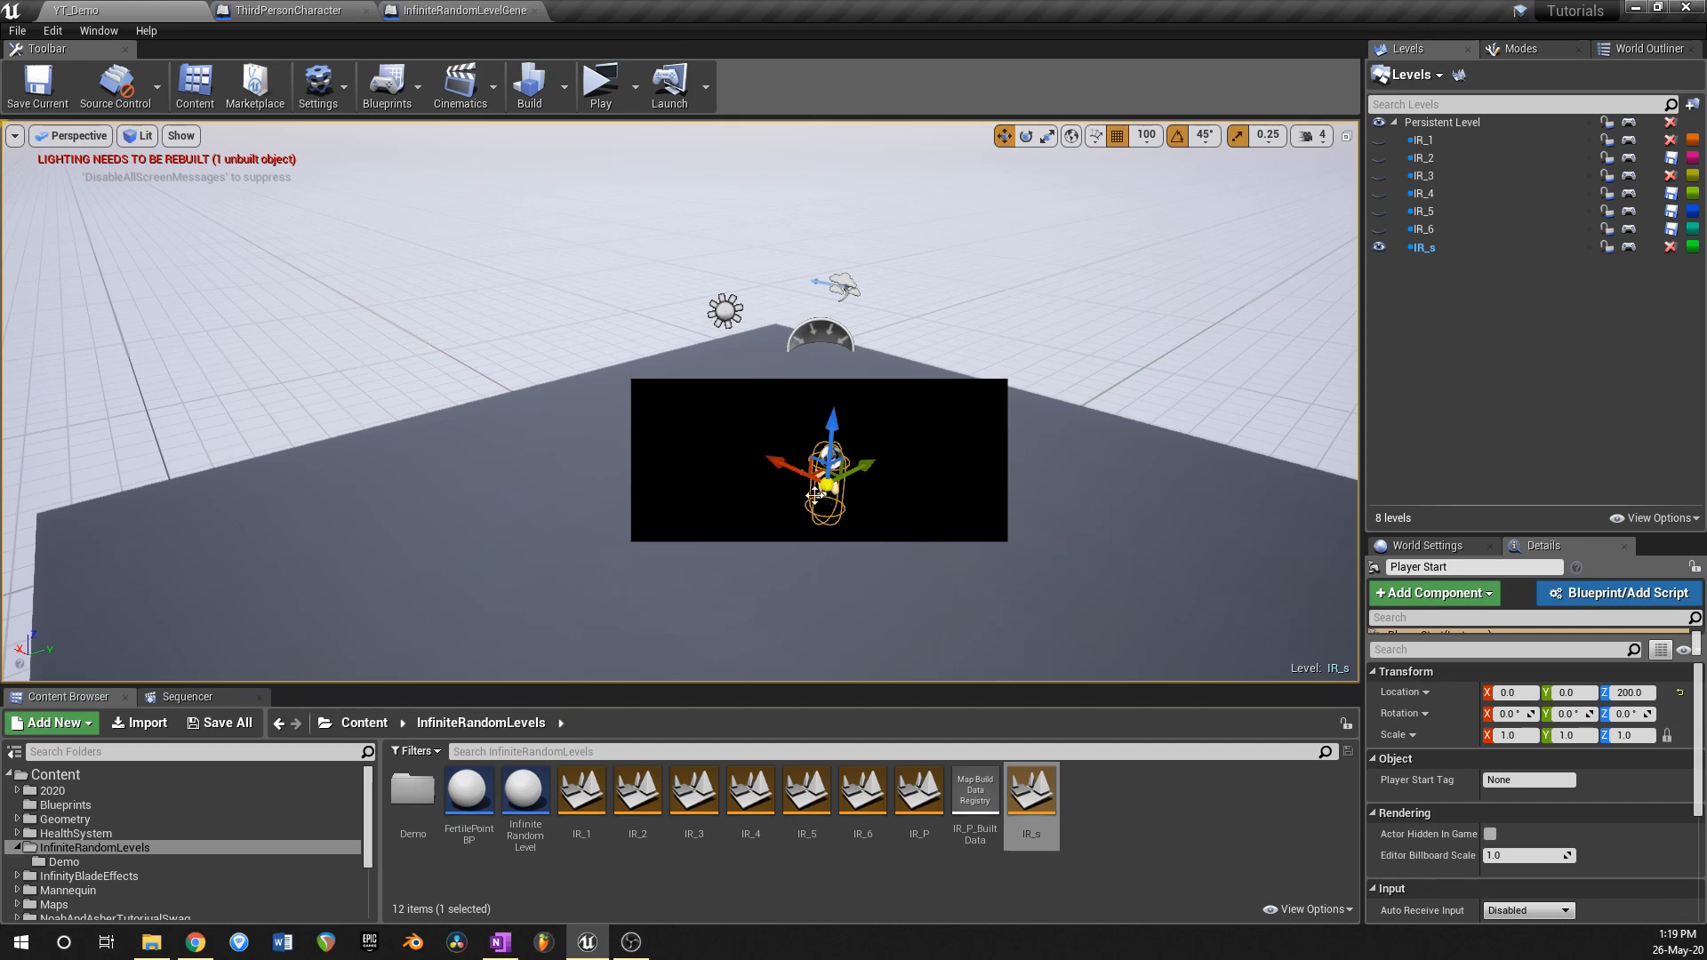
left_click(1379, 247)
right_click_drag(904, 431, 944, 435)
key("ctrl+s")
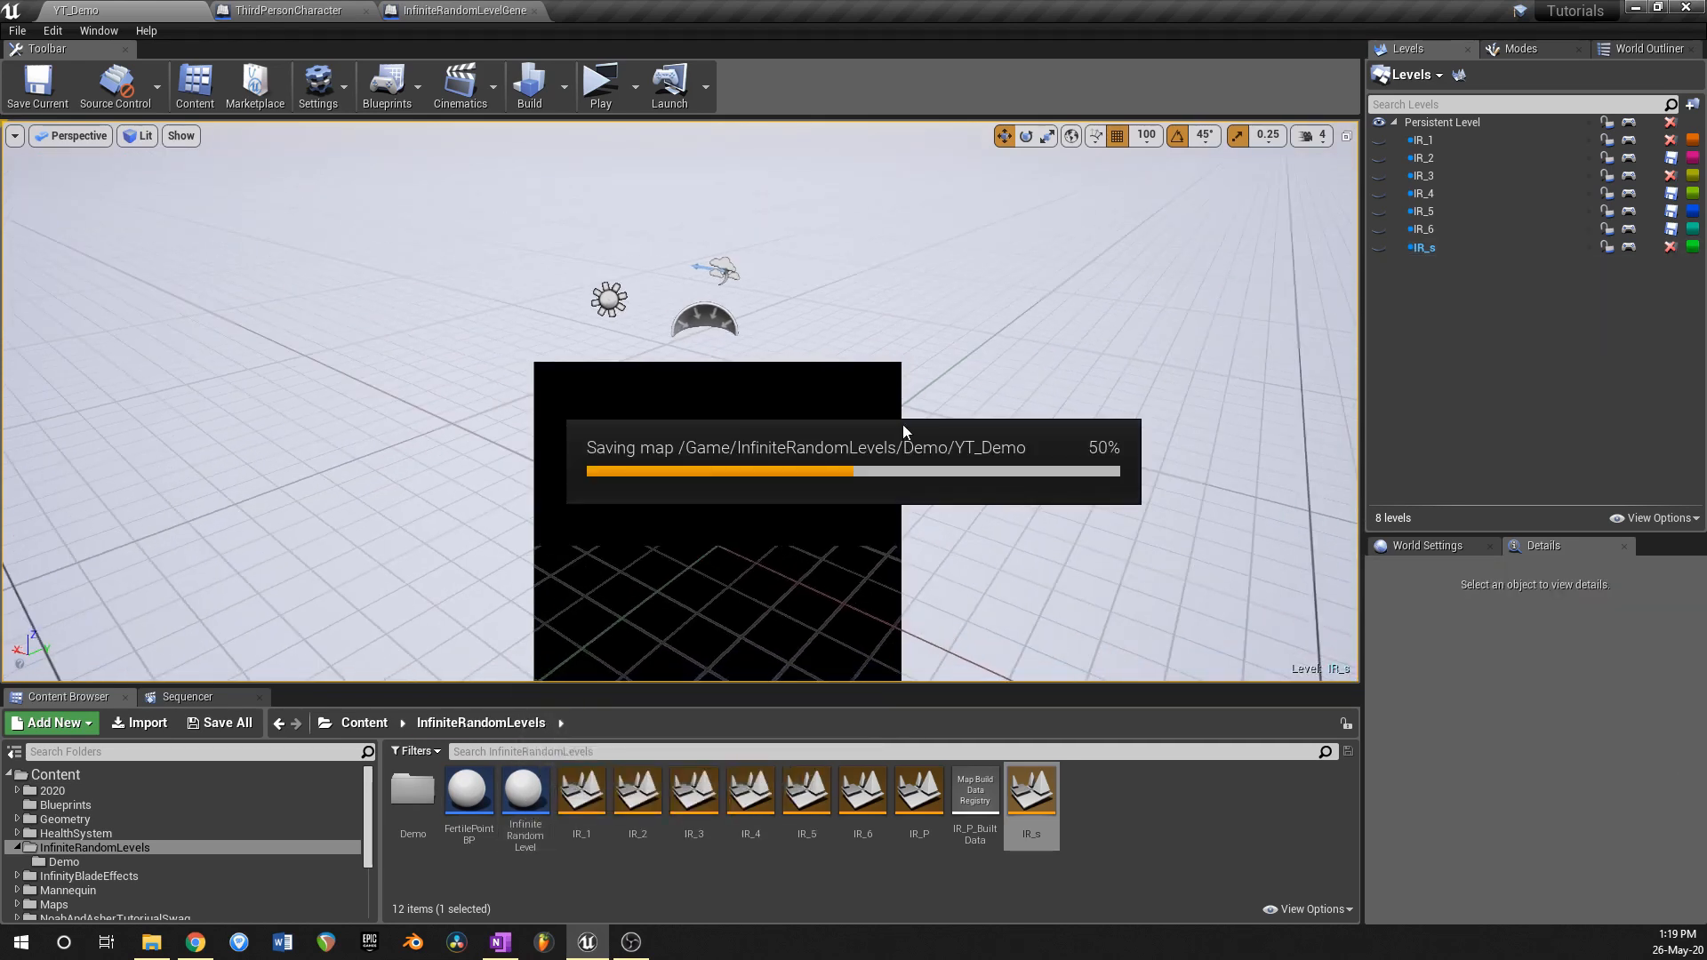
Step: Select the level generator actor and close the open ThirdPersonCharacter and InfiniteRandomLevelGenerator blueprint editors
left_click(756, 506)
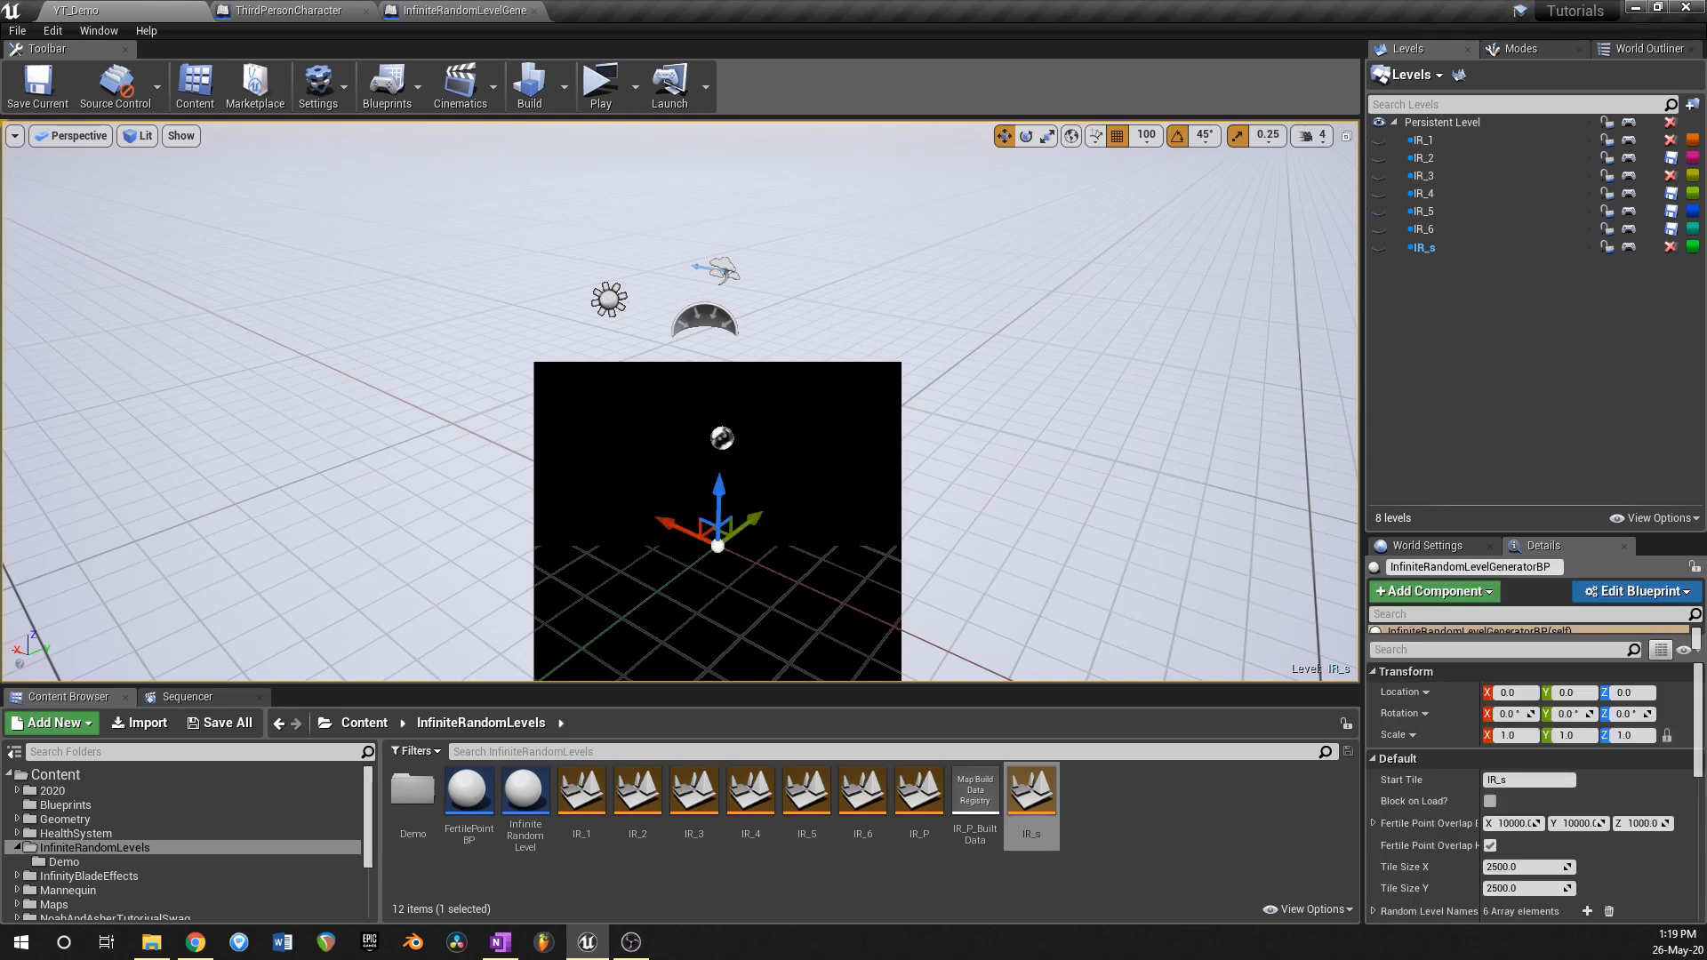
scroll(785, 456, "down", 5)
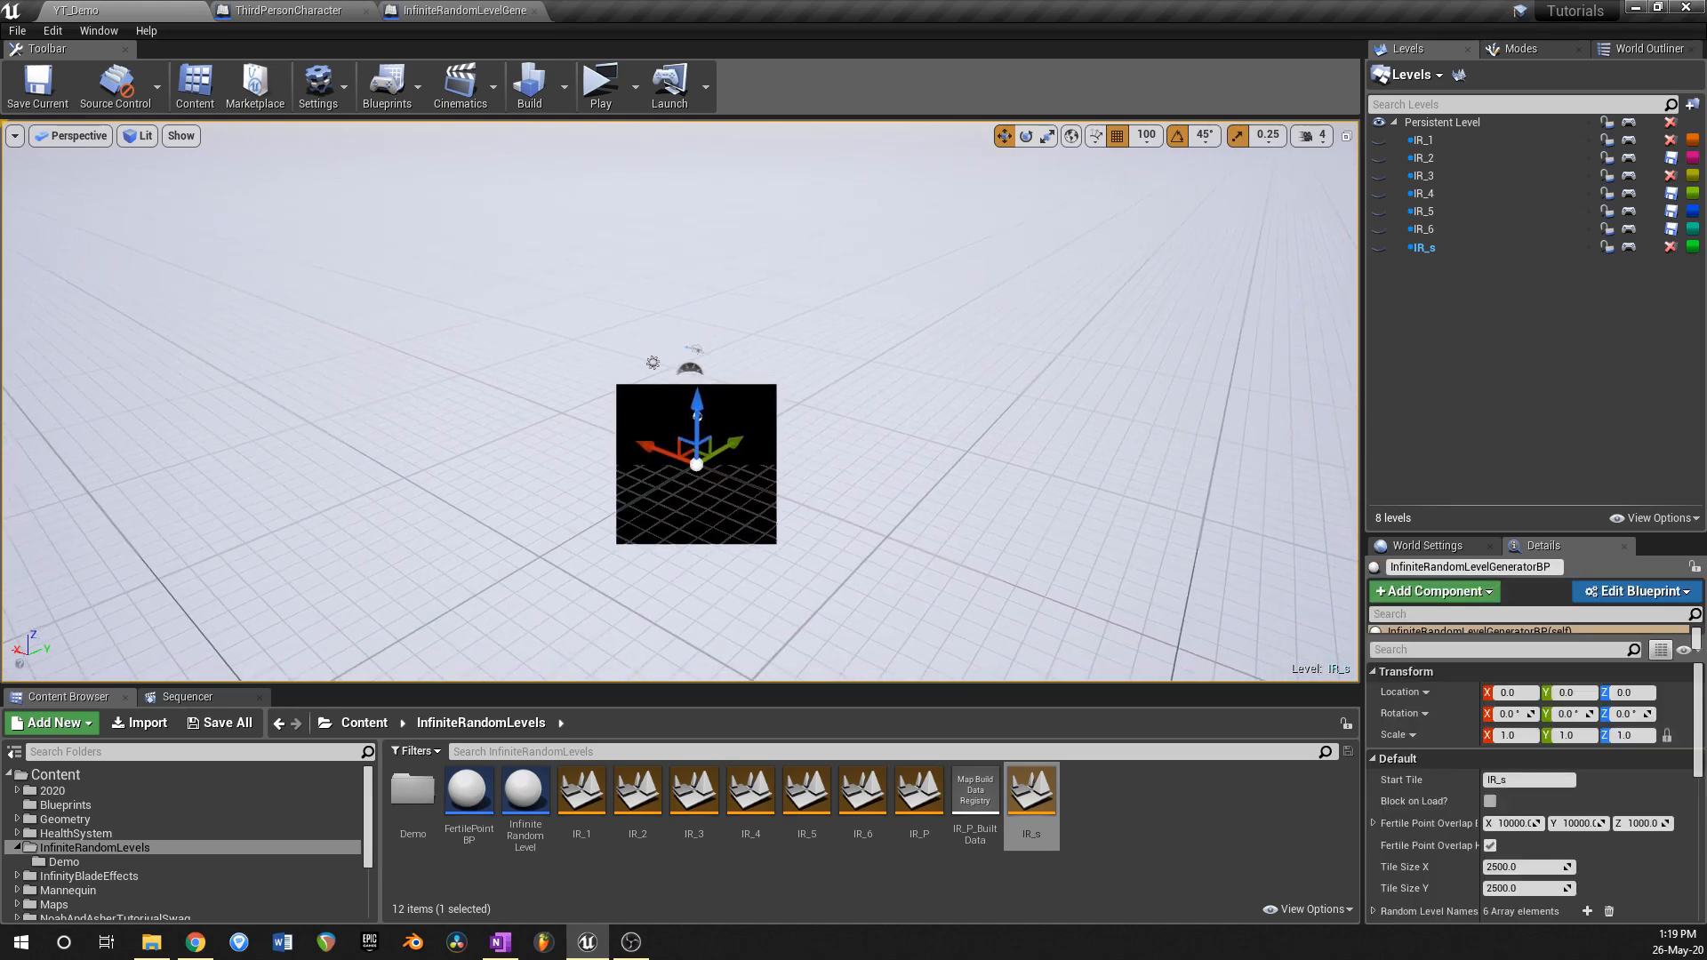
left_click(365, 10)
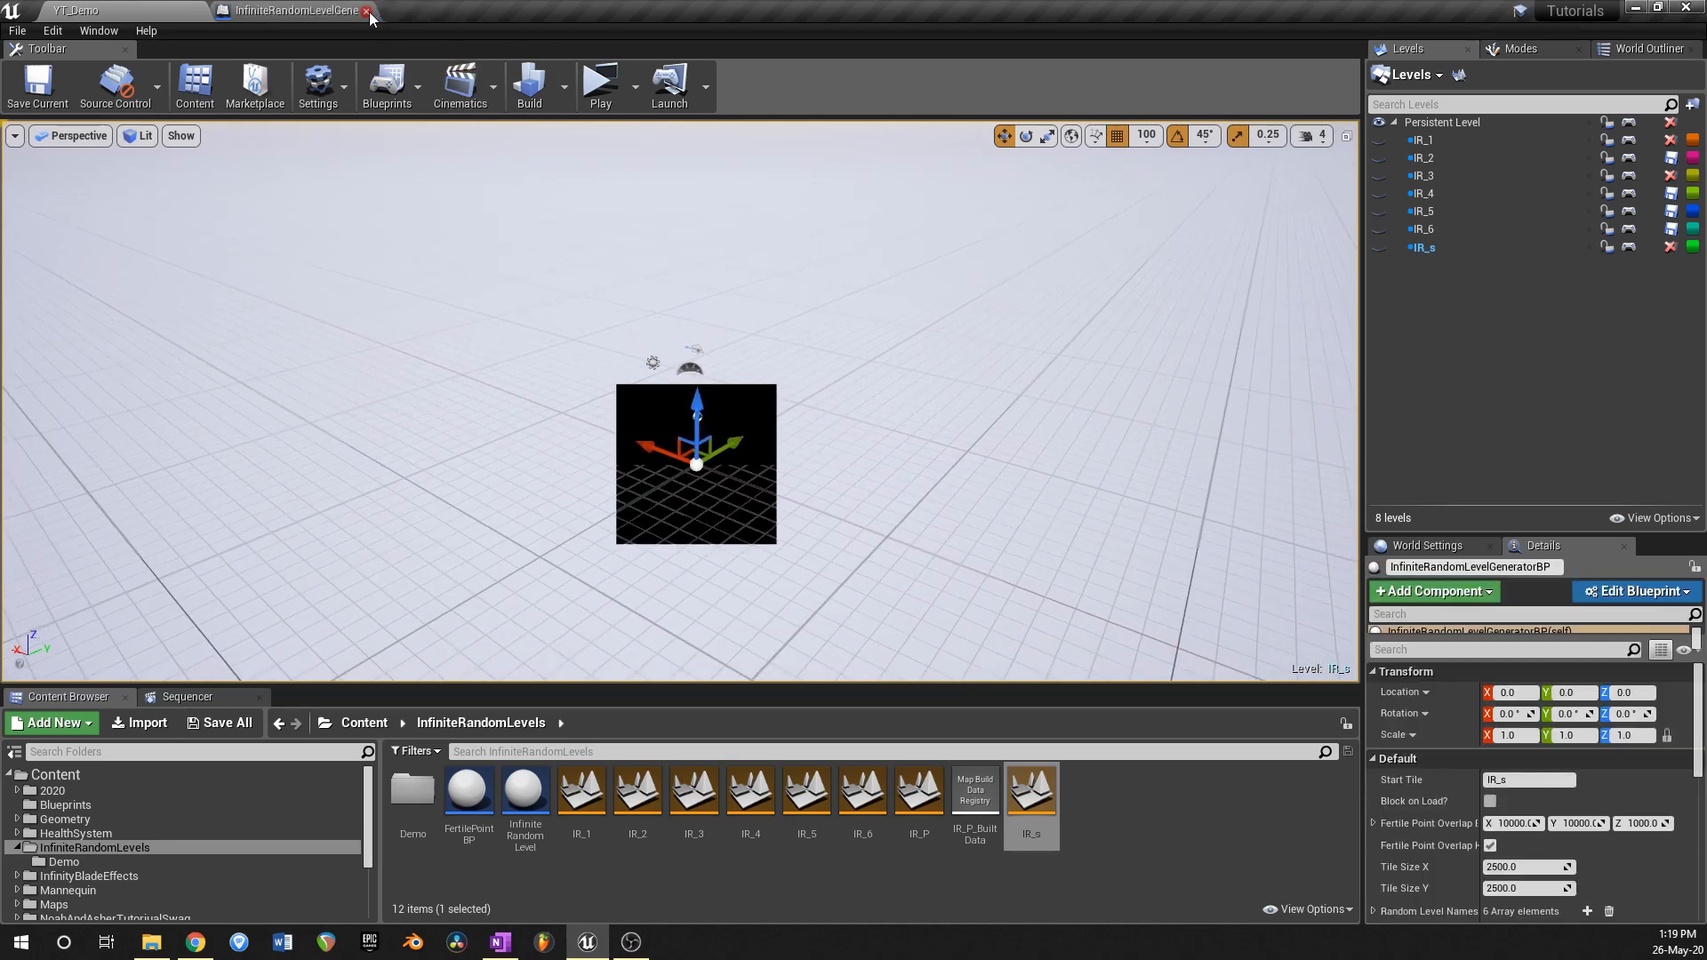
left_click(365, 10)
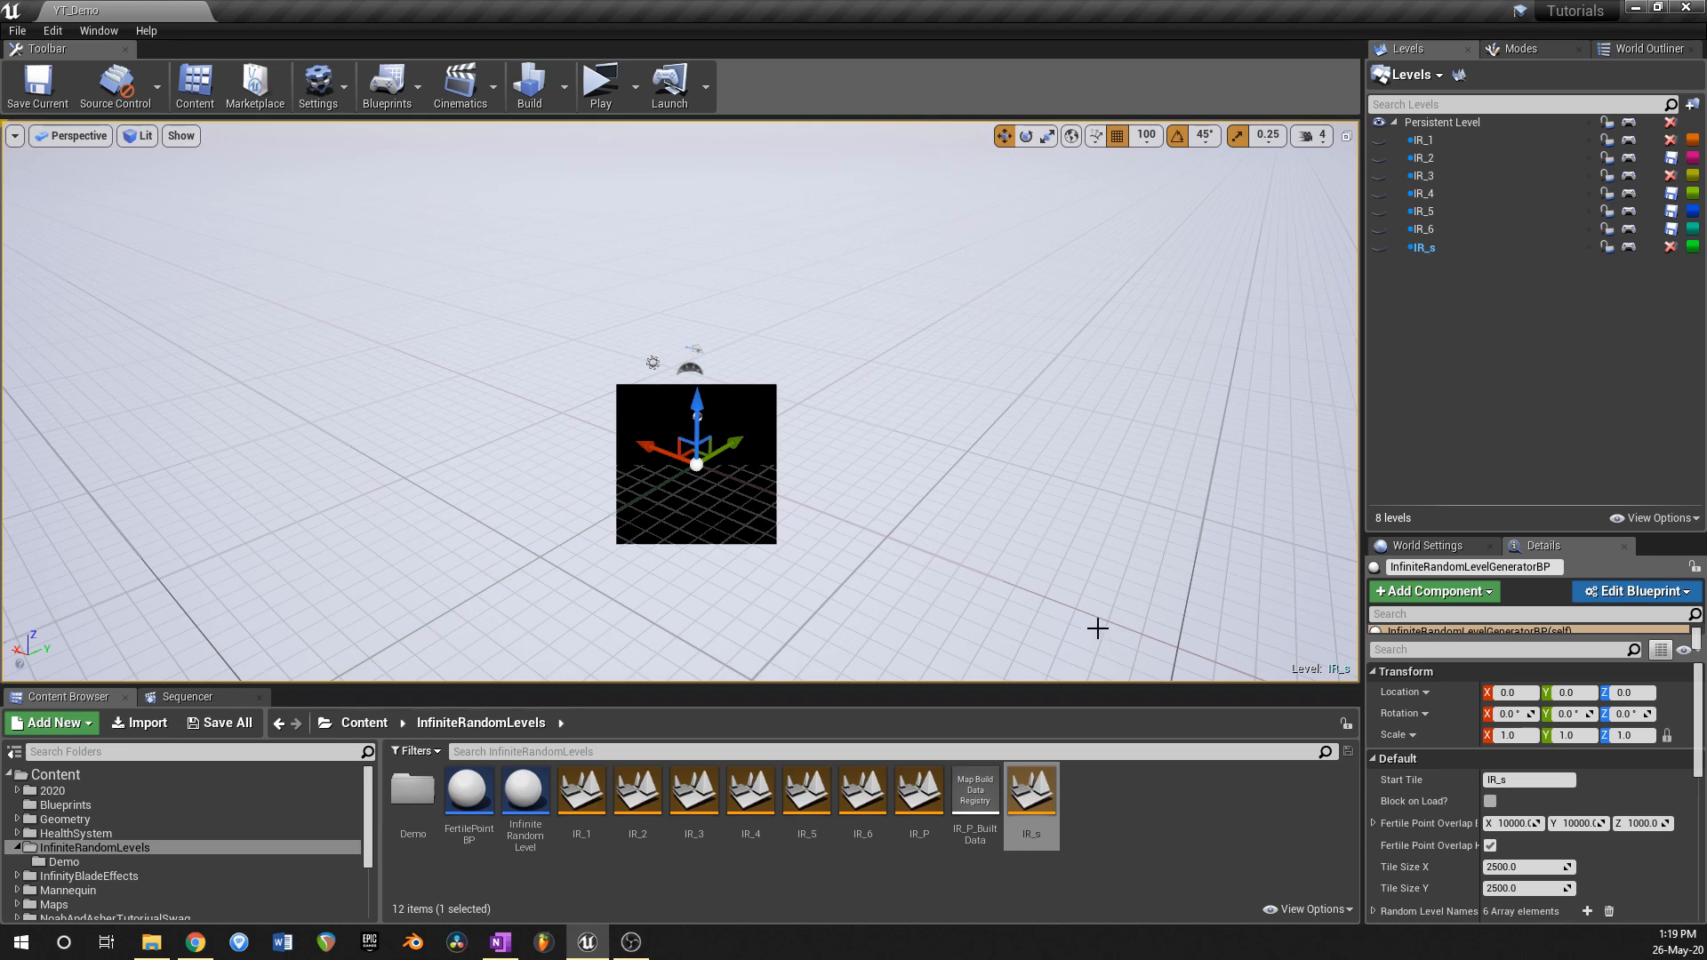
Step: Enlarge the details area in height and width and widen its name column to show the generator's full property names, saving the level
scroll(1018, 558, "down", 1)
scroll(1456, 730, "down", 2)
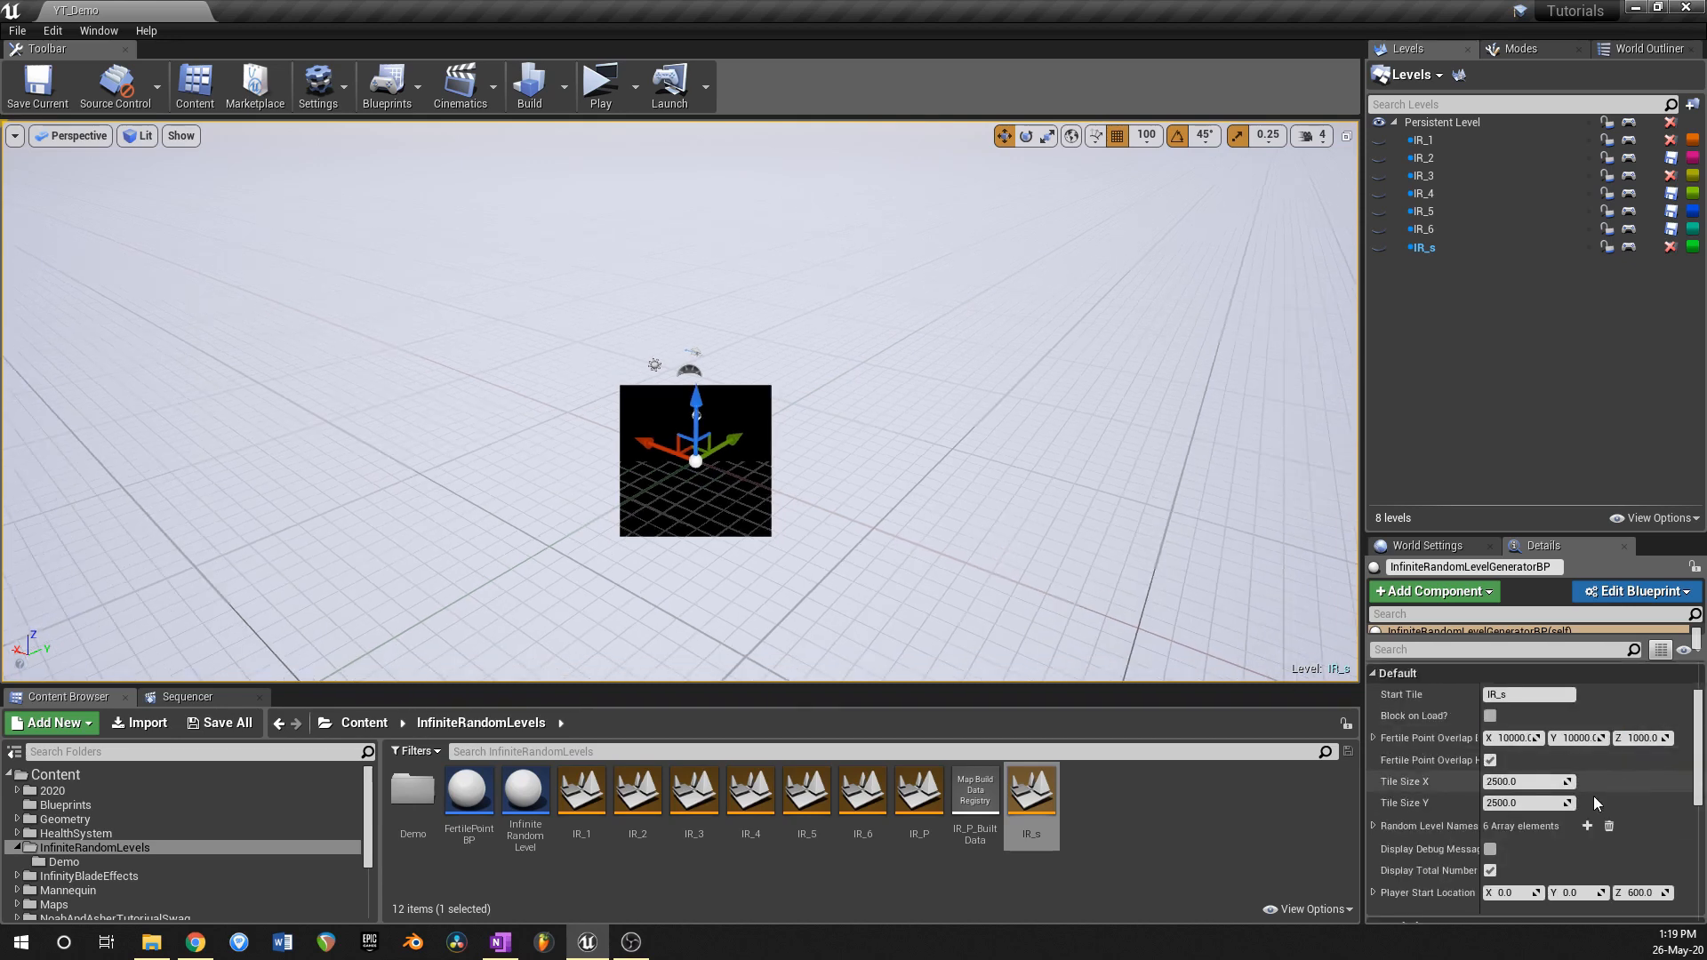
scroll(1446, 680, "up", 1)
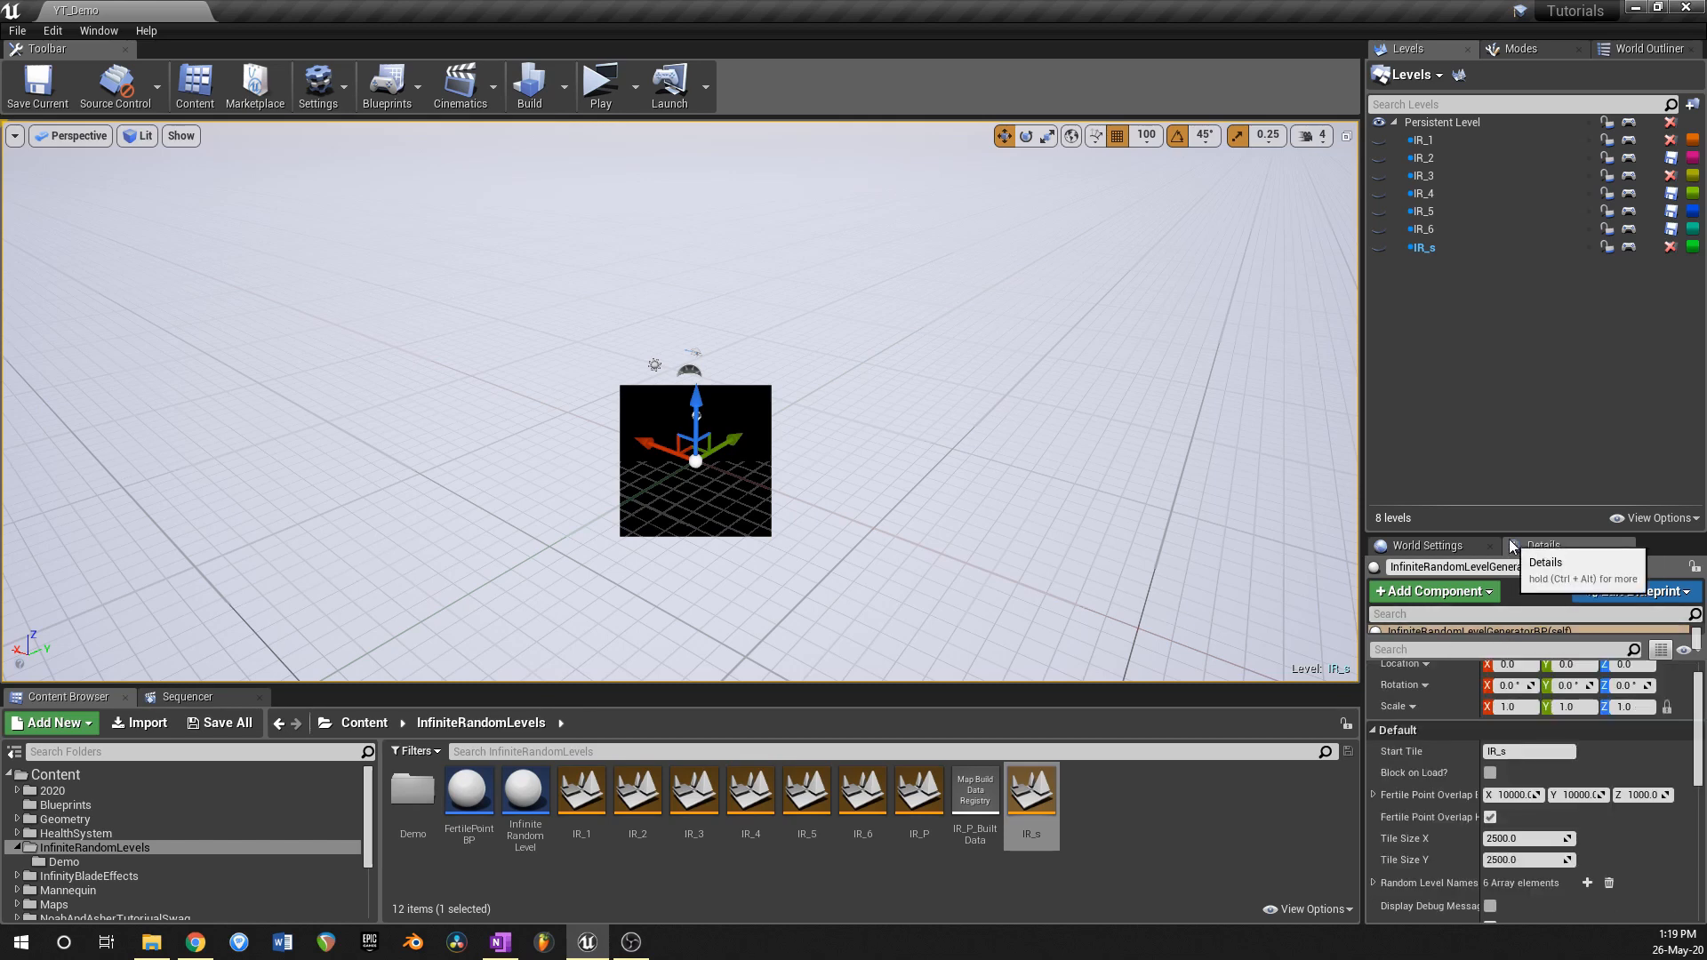
left_click_drag(1509, 531, 1509, 249)
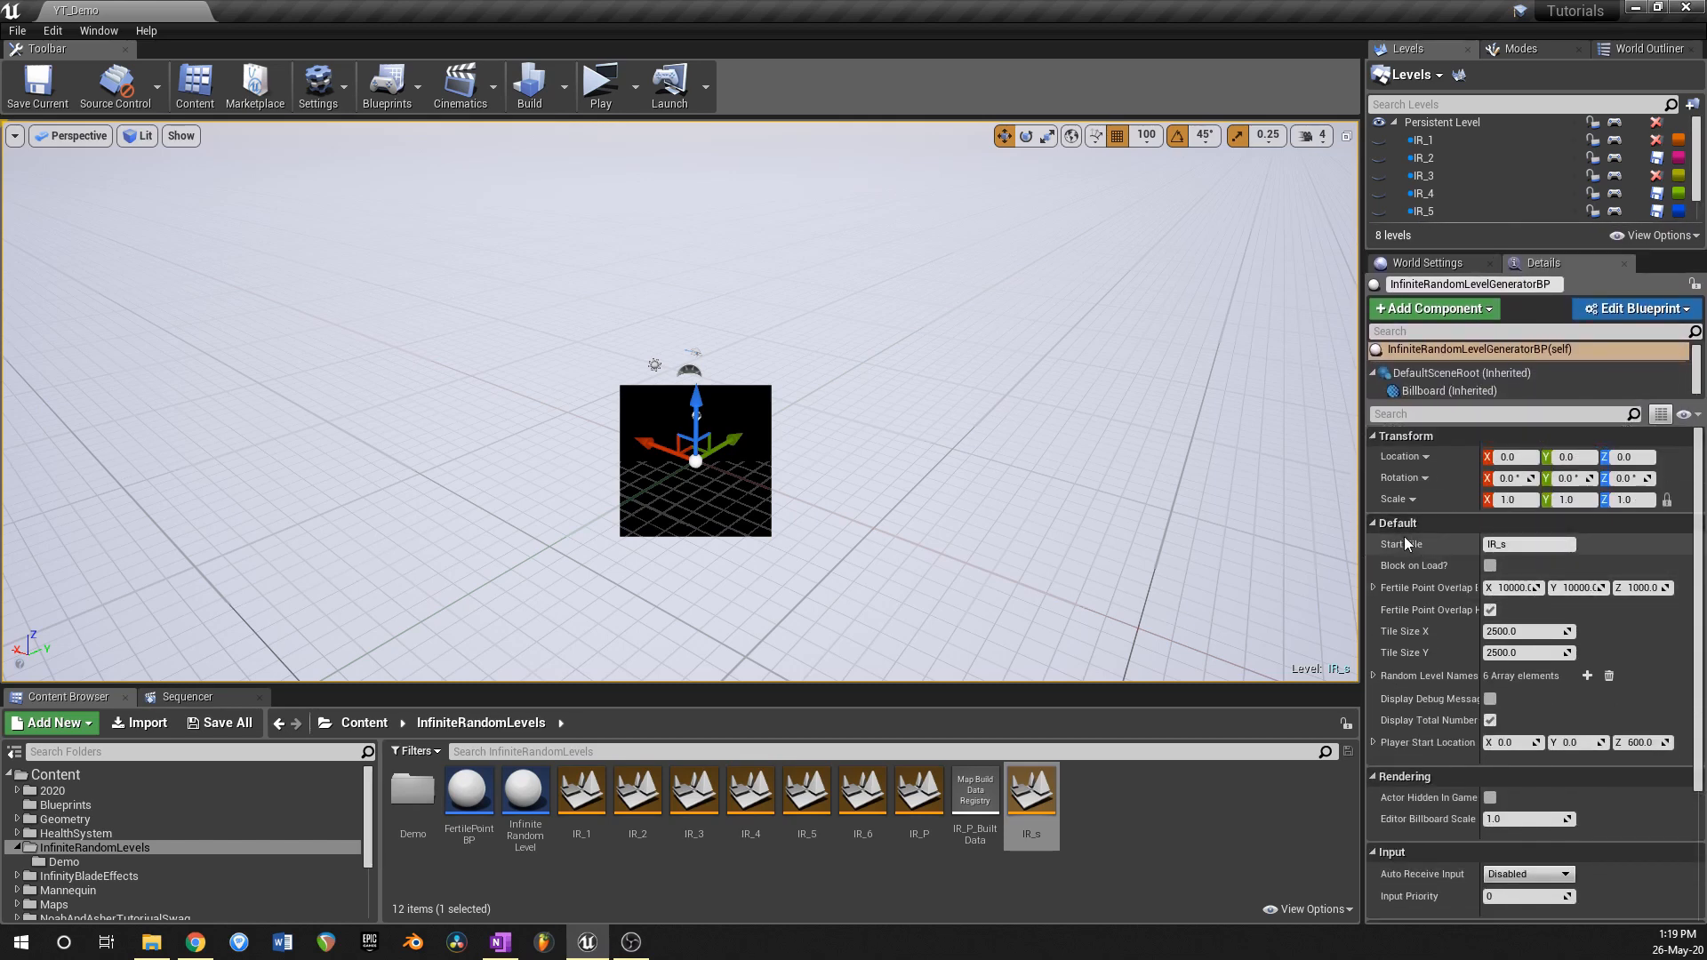
left_click(1525, 545)
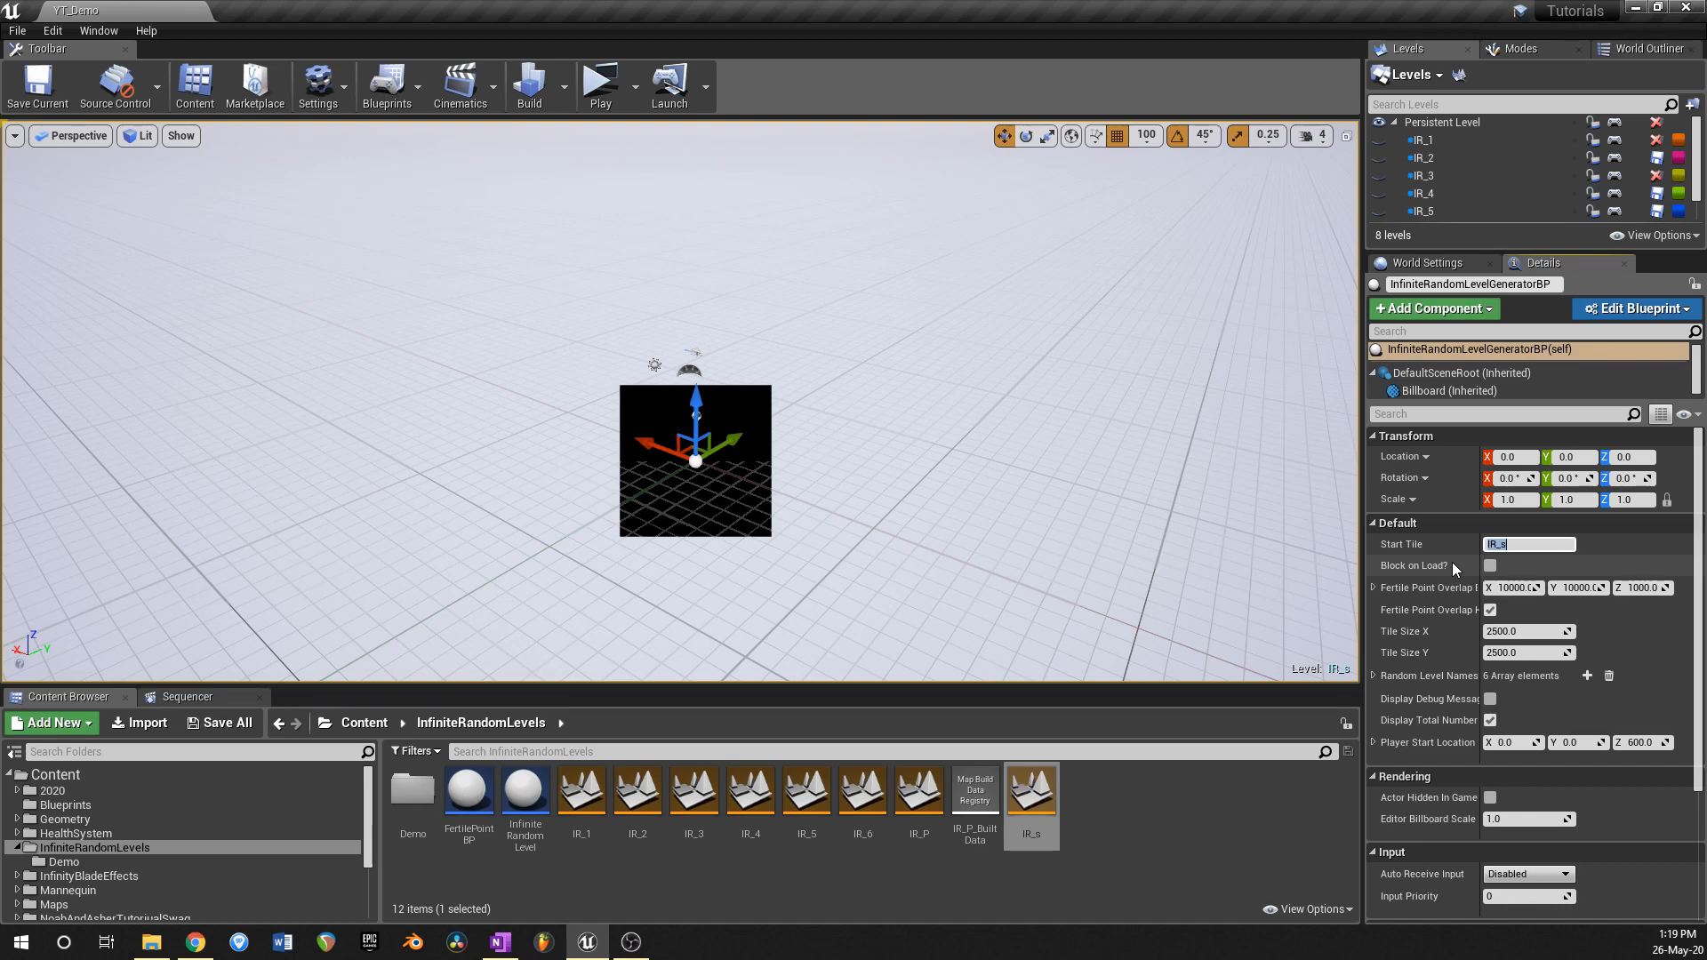
key("ctrl+s")
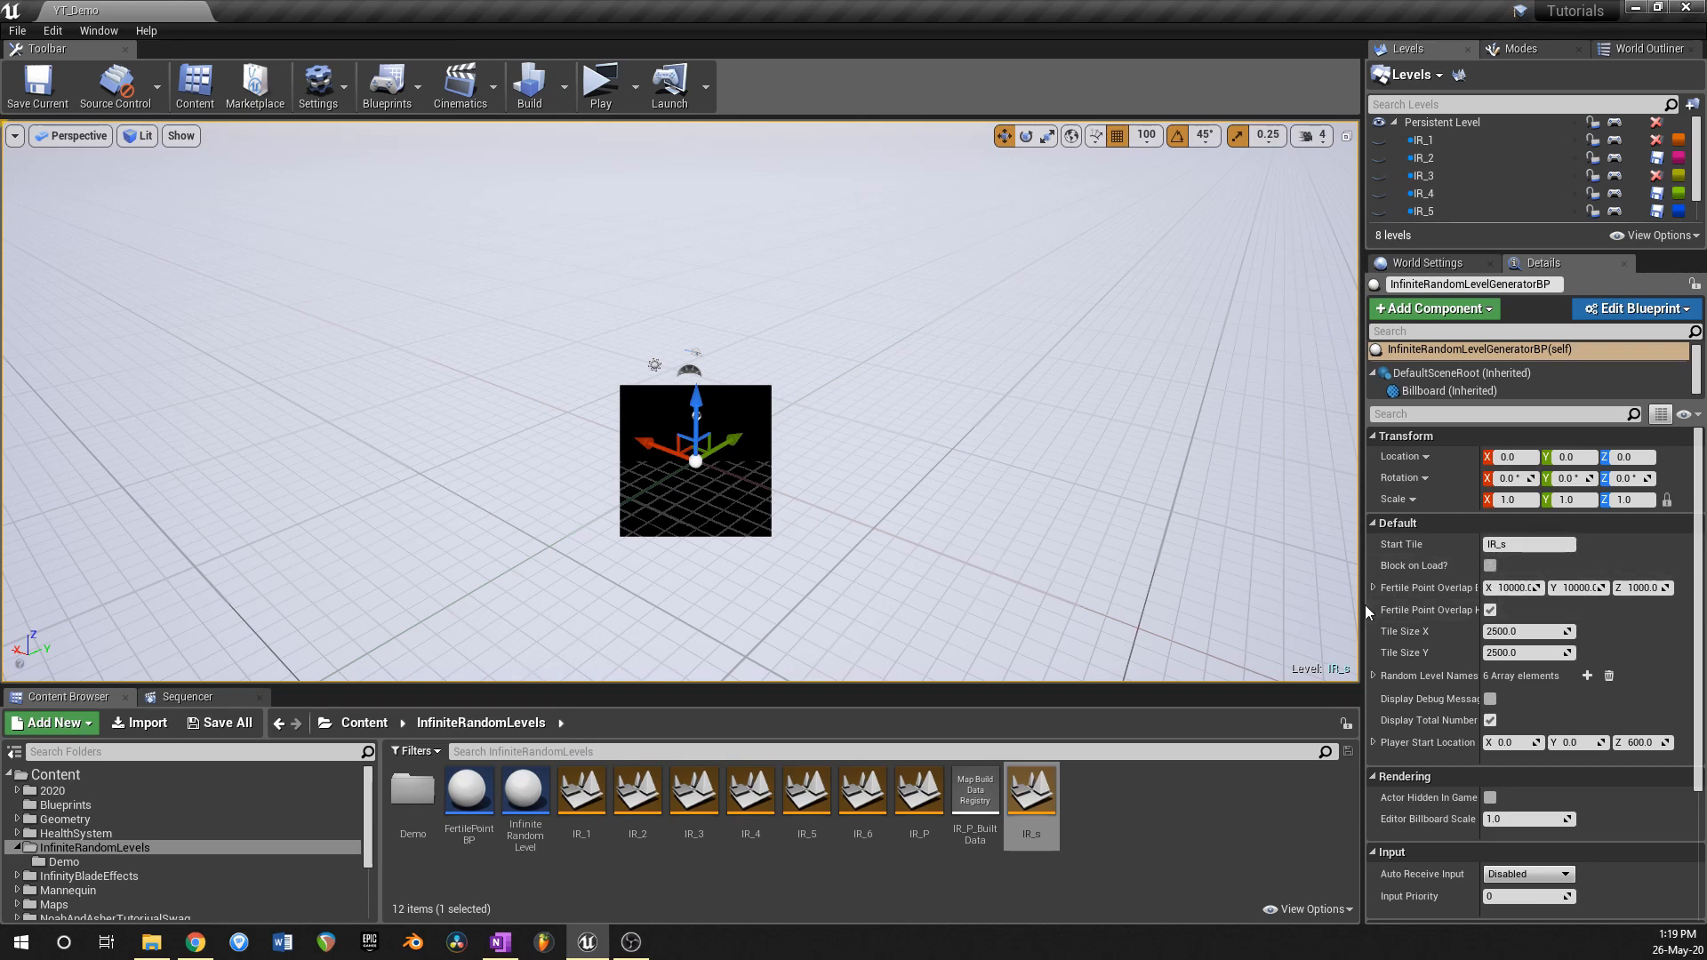
left_click_drag(1367, 612, 1271, 612)
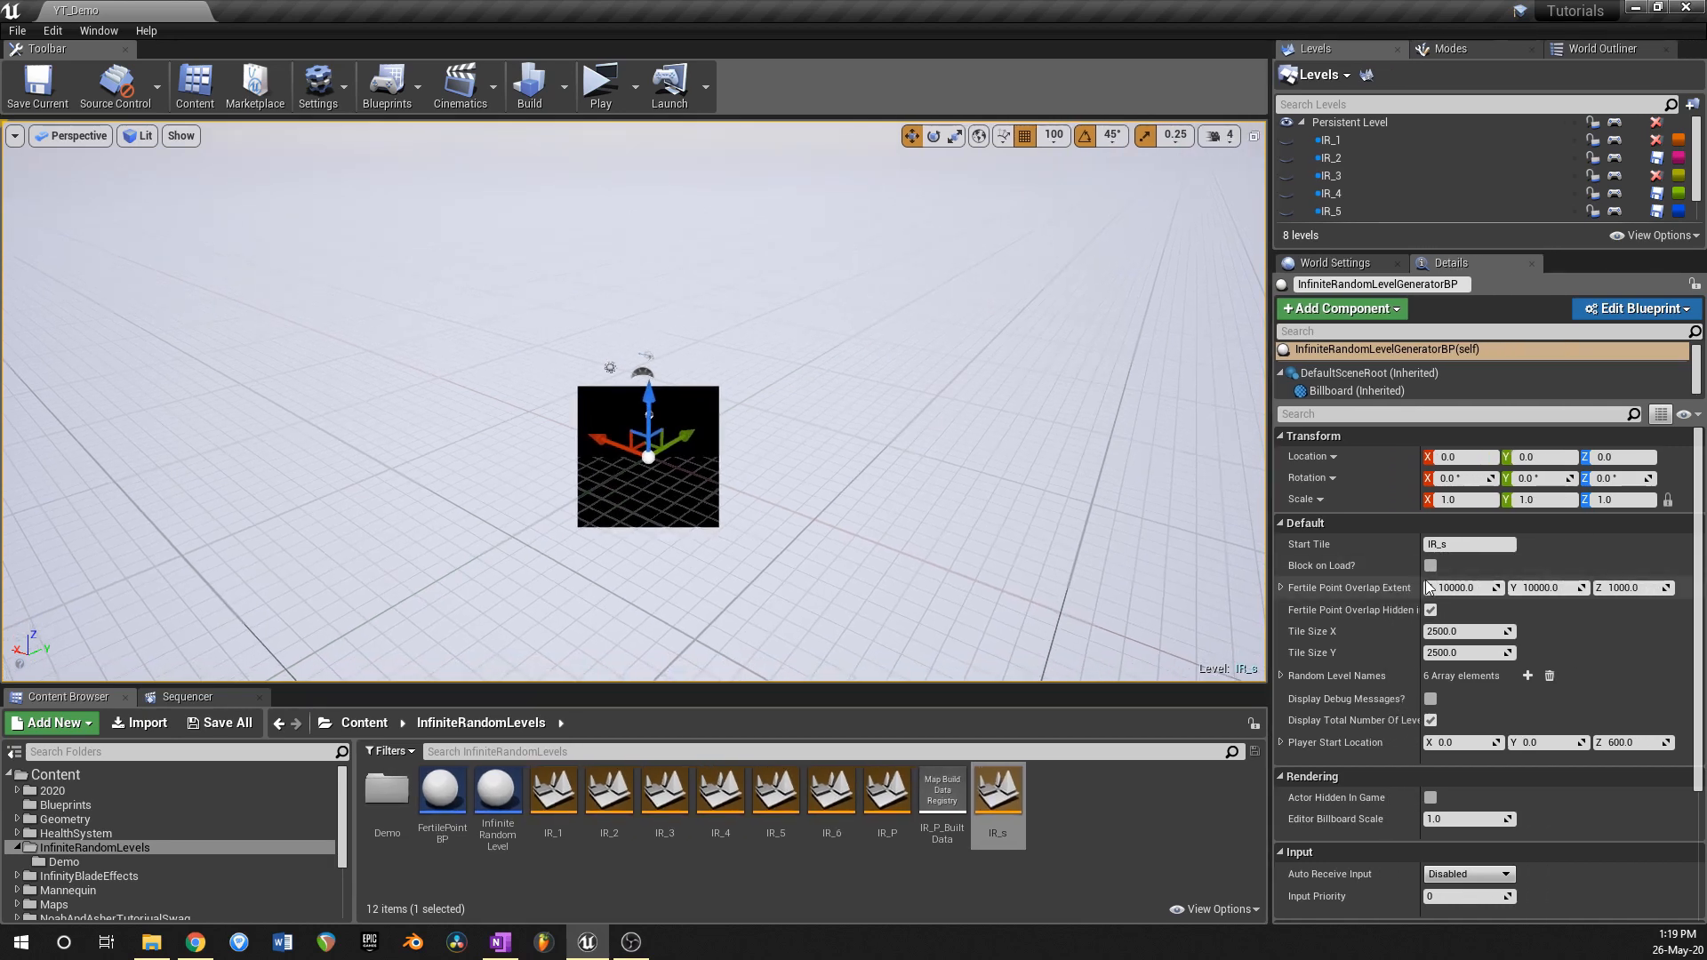
left_click_drag(1424, 578, 1472, 582)
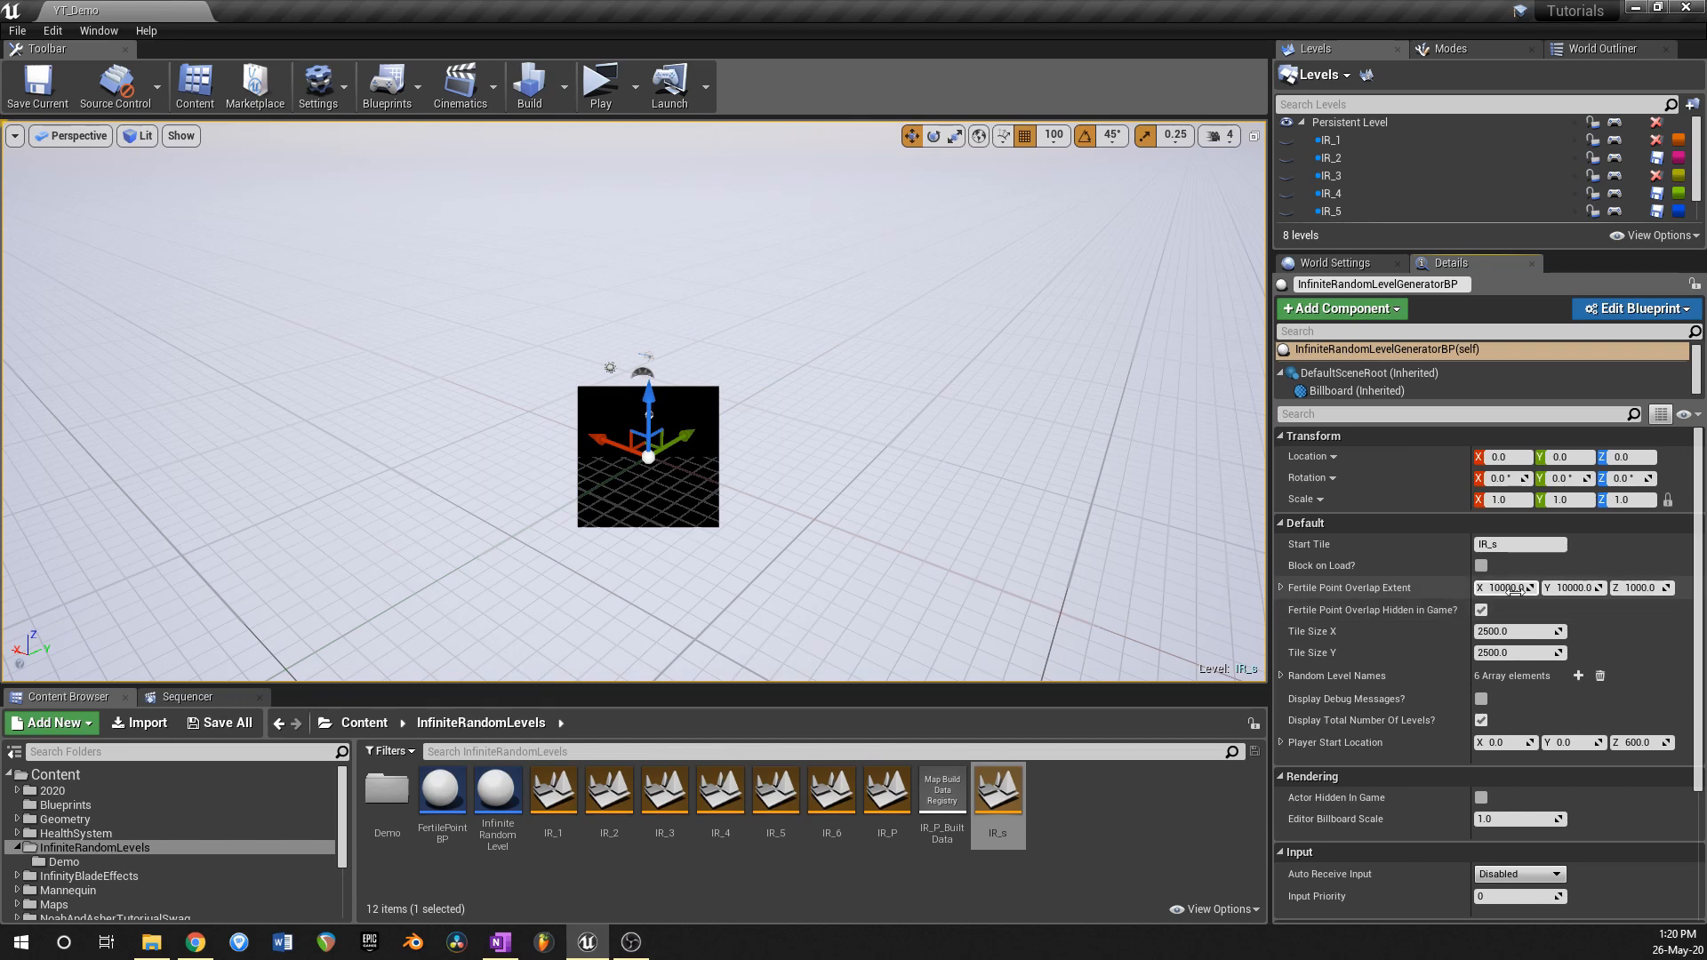
Step: Set the generator's Fertile Point Overlap Extent to 4000 in X and Y and save the level
left_click(1514, 587)
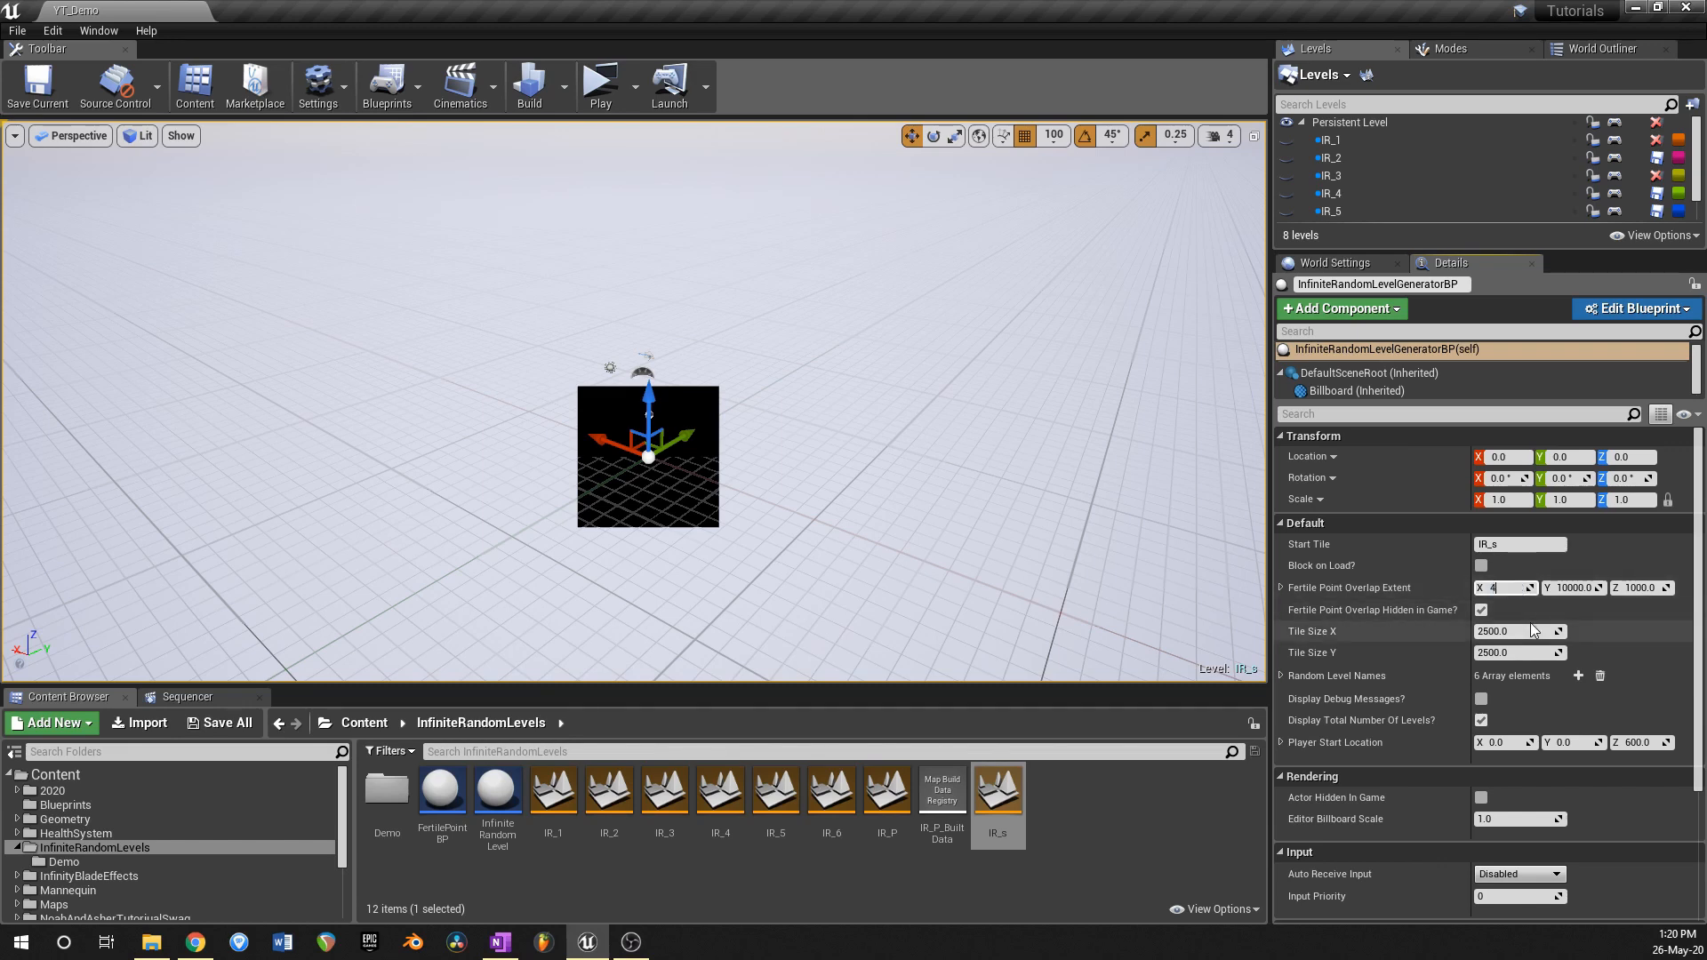
key("Tab")
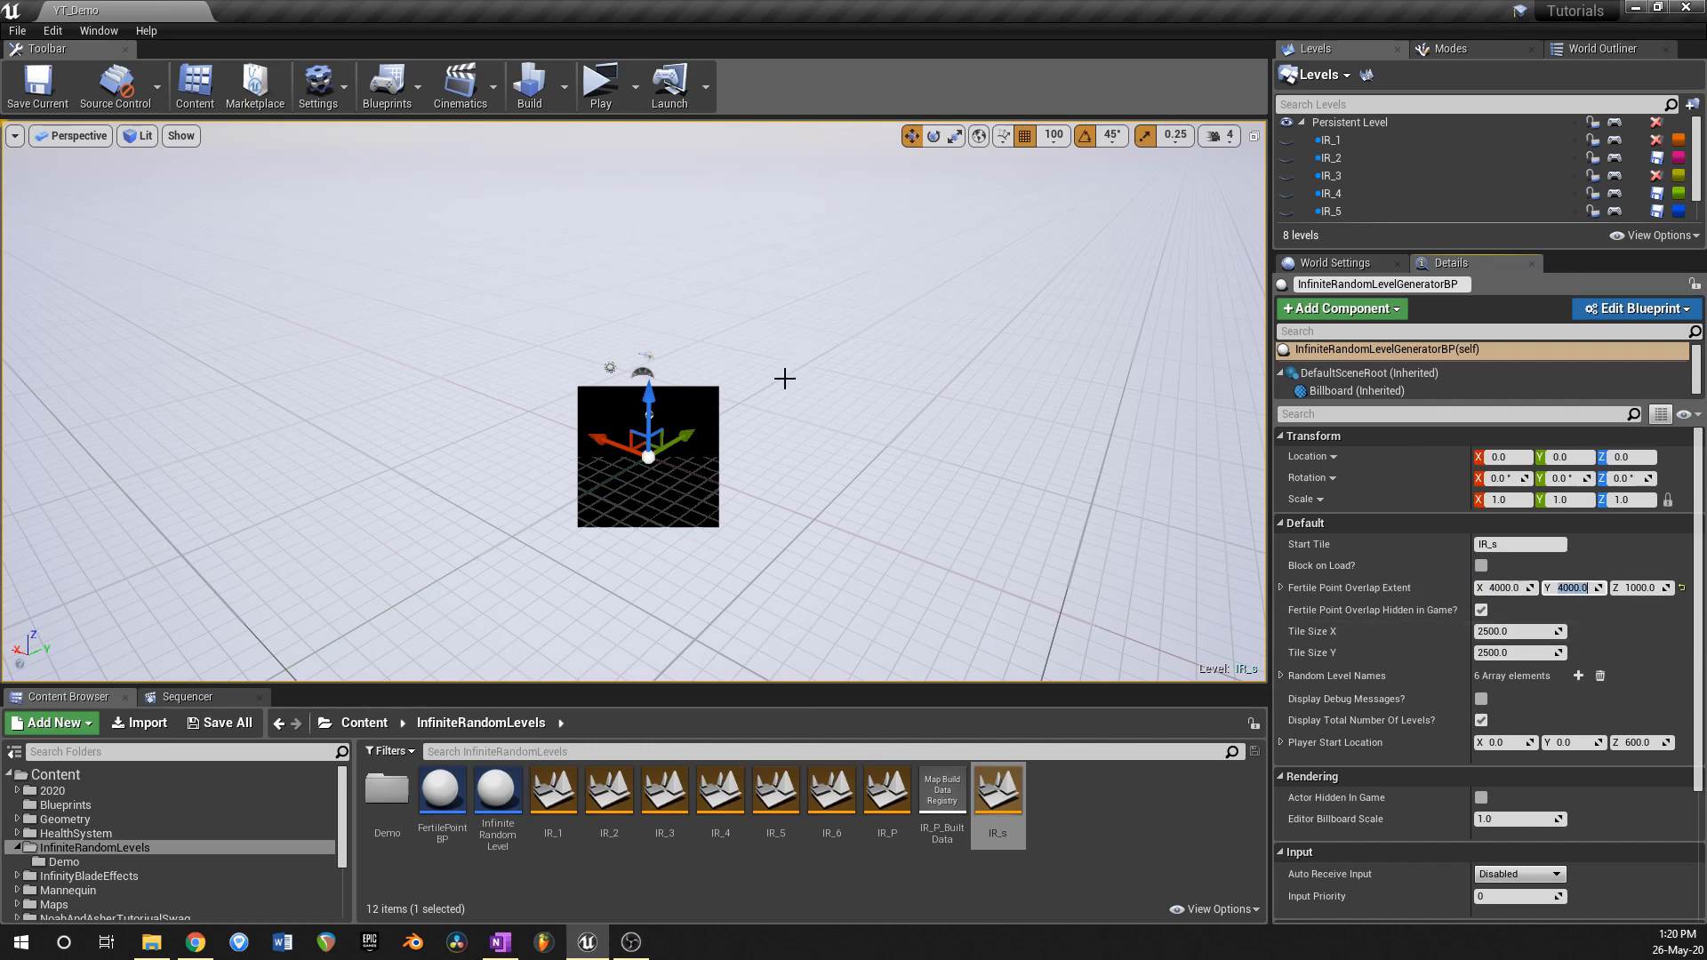
key("ctrl+s")
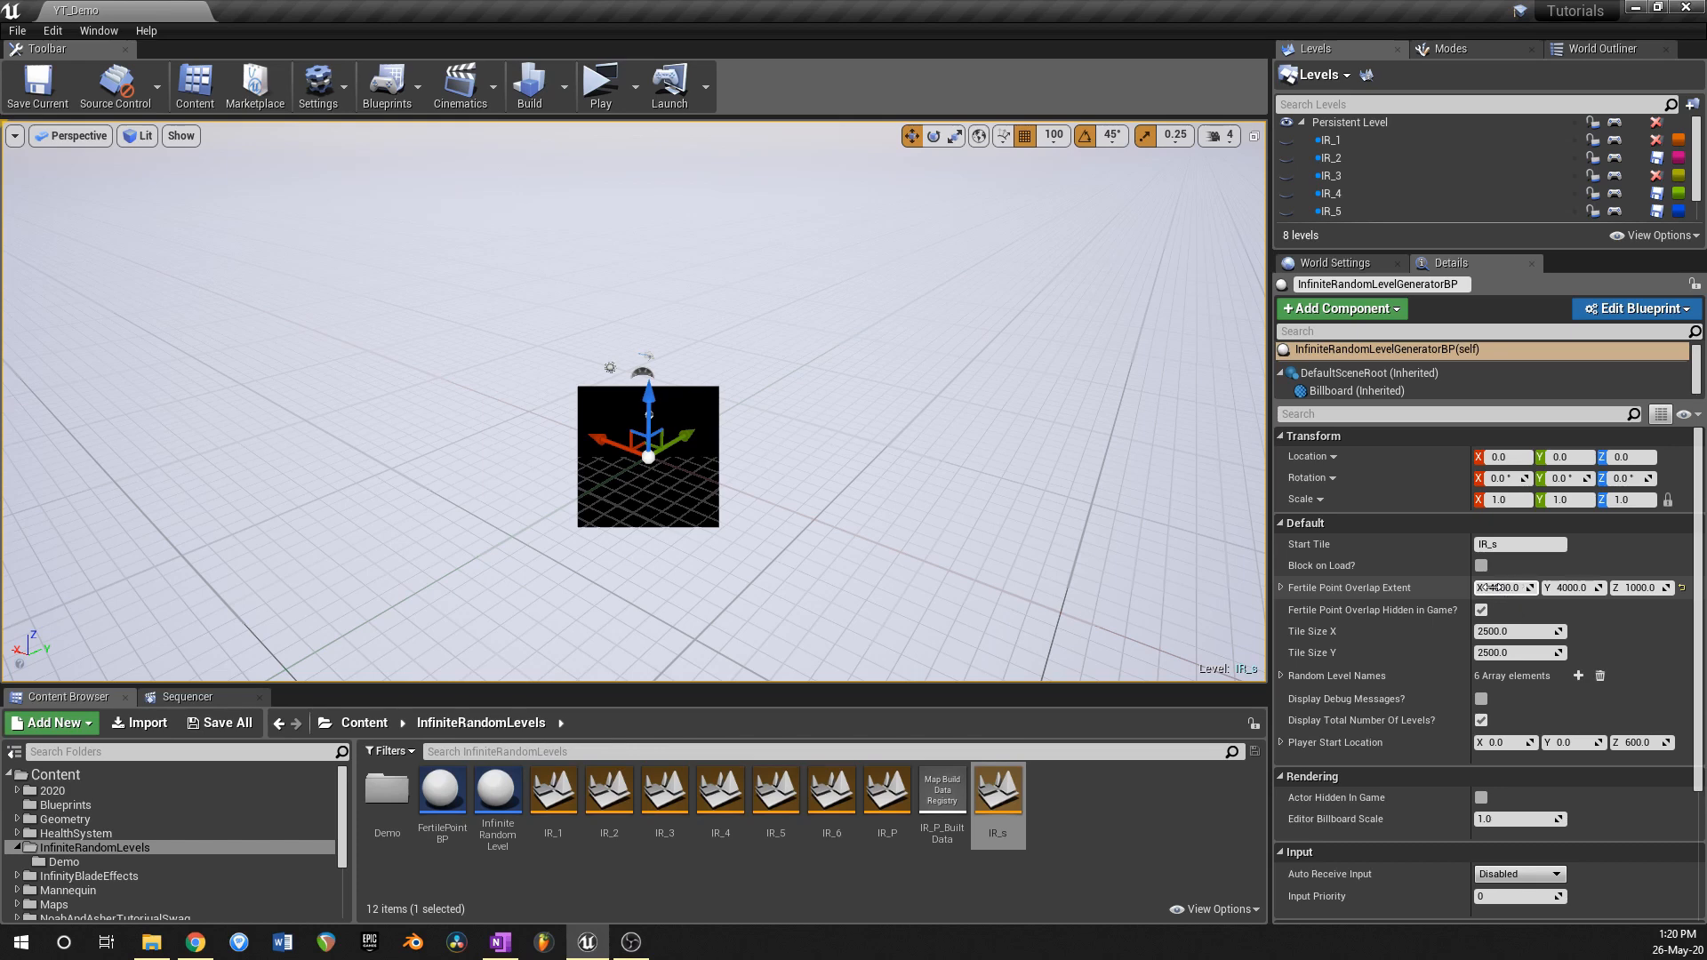
Step: Play the level in a preview window, run the character across the generated tiles and stop the session
left_click(635, 88)
left_click(606, 91)
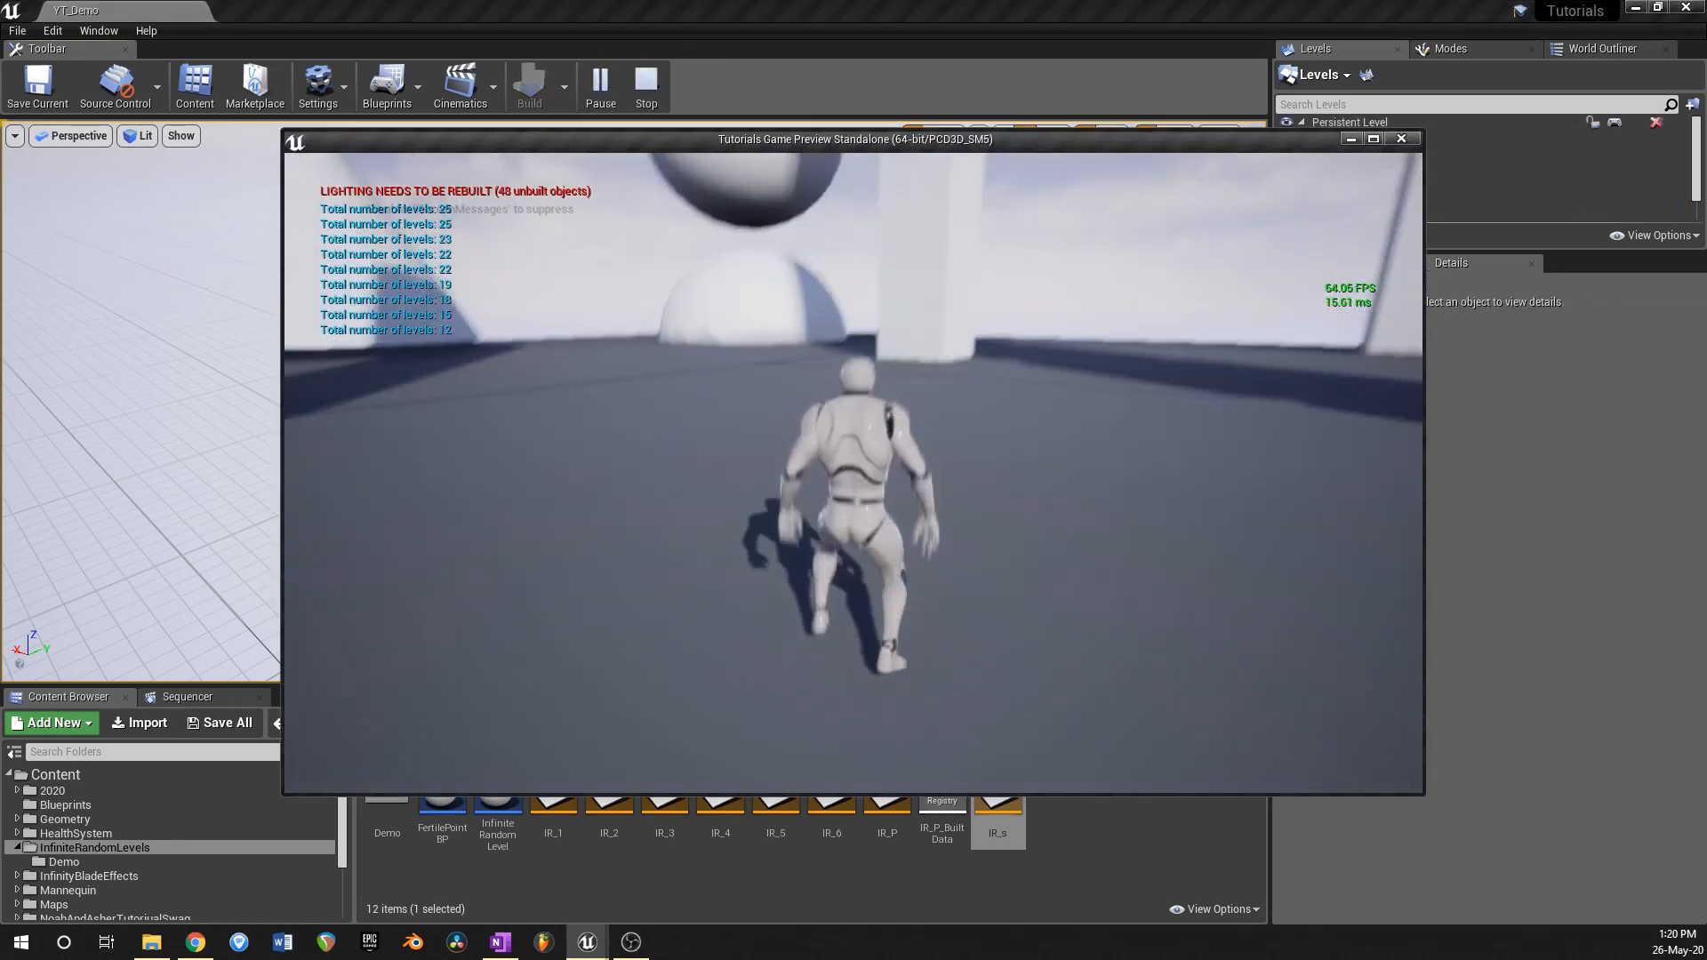
key("w")
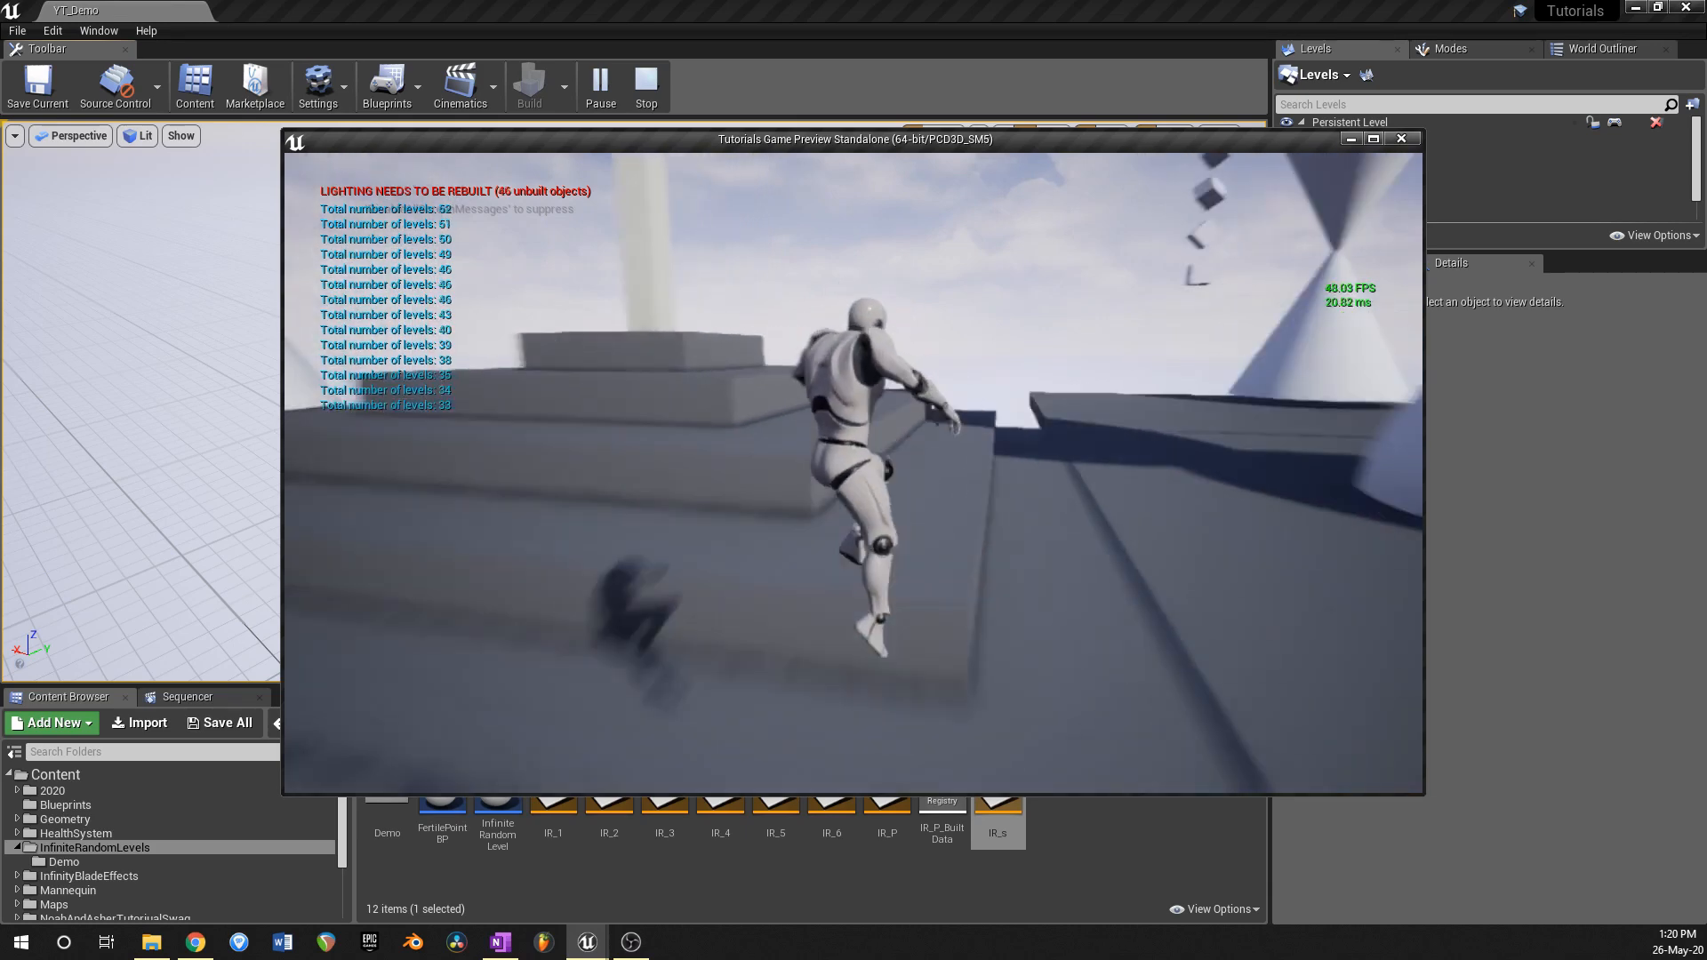
key("Escape")
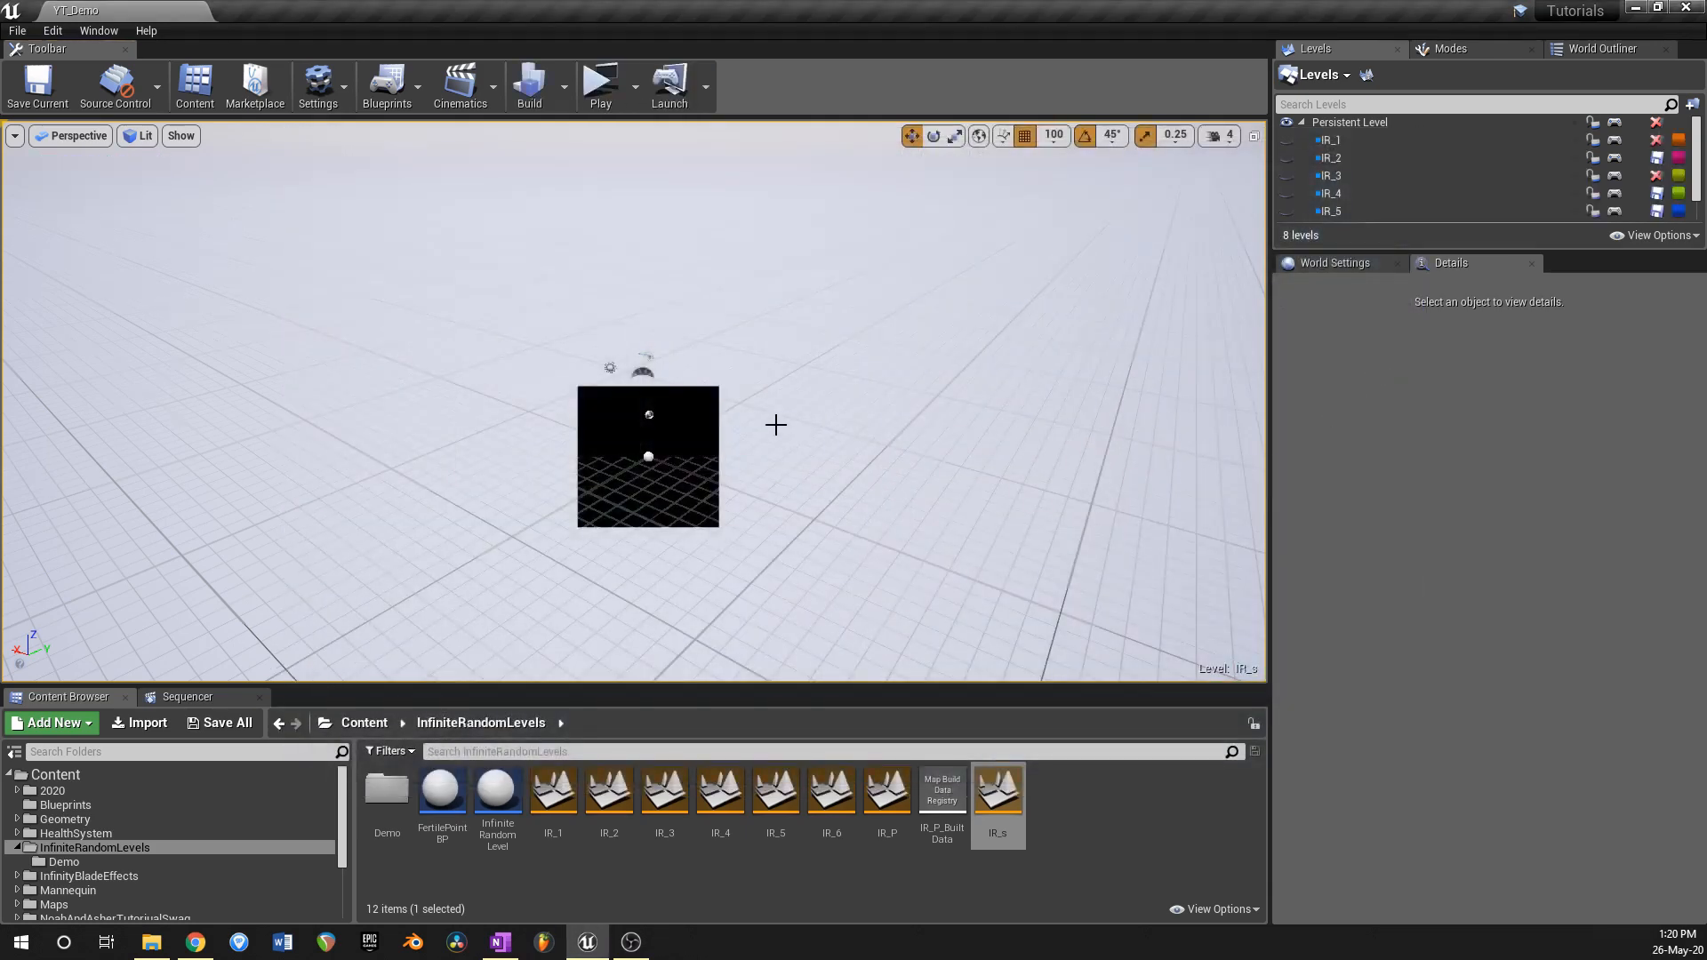
Step: Set the generator's Fertile Point Overlap Extent to 10000 in both X and Y
left_click(1493, 587)
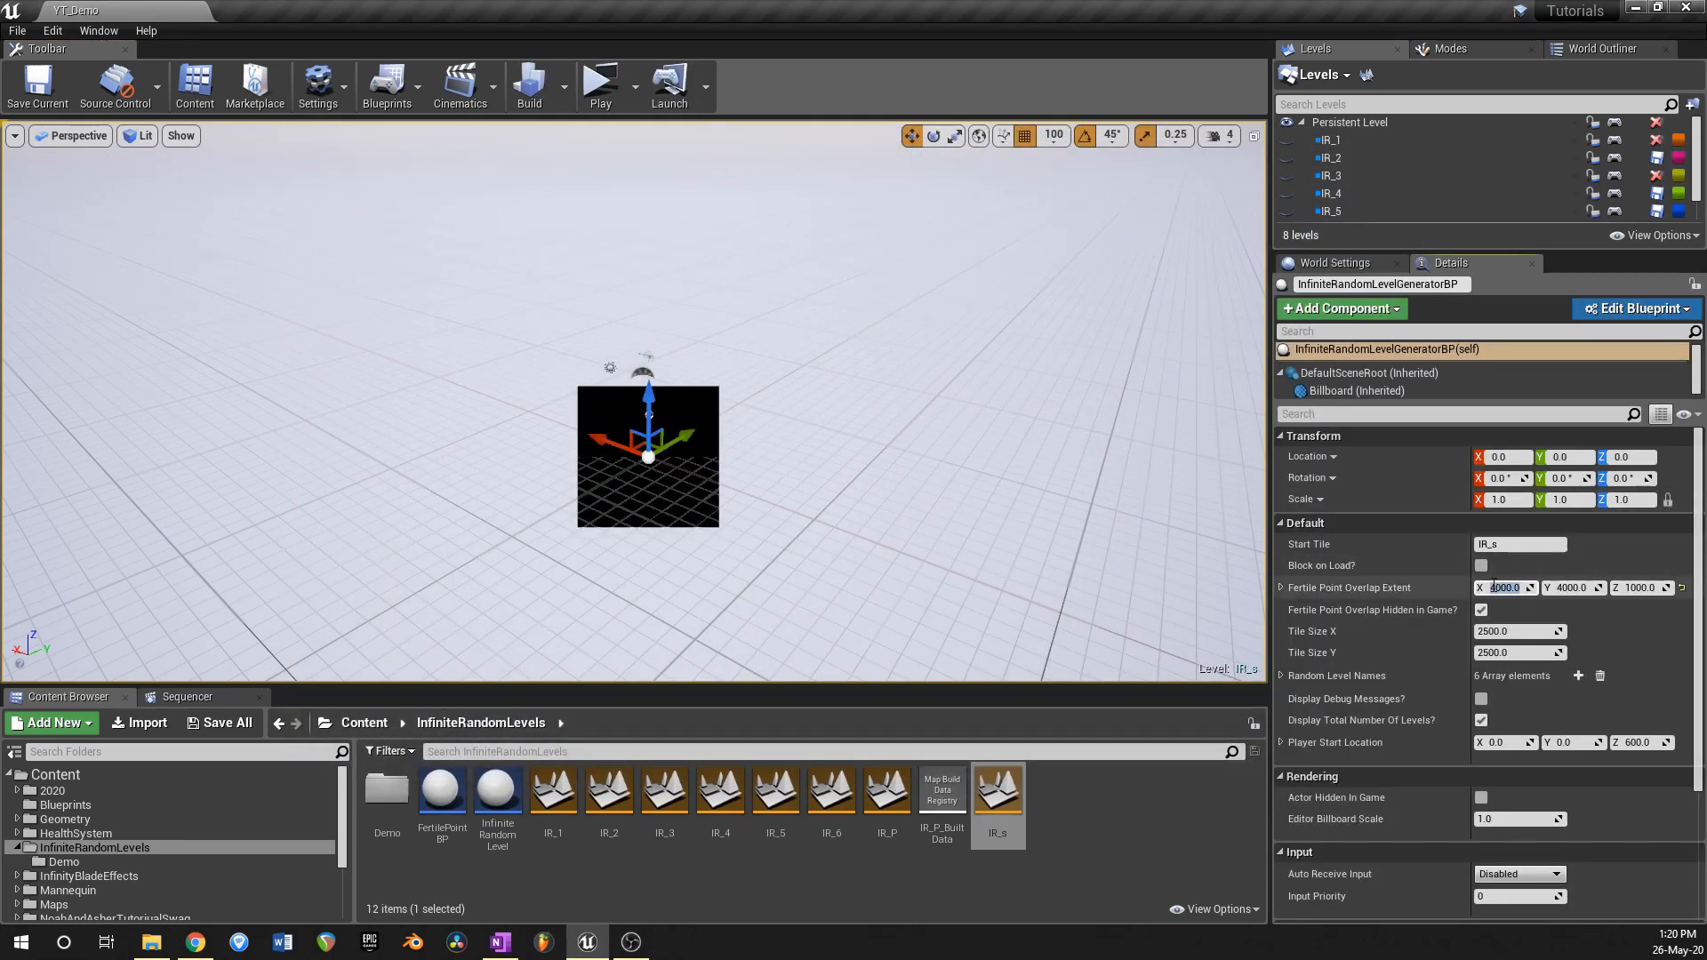
type("20000")
key("Tab")
type("20000")
key("Return")
Step: Save the level and play-test the generator with the larger overlap extent, moving the character over the tiles before stopping
left_click(601, 84)
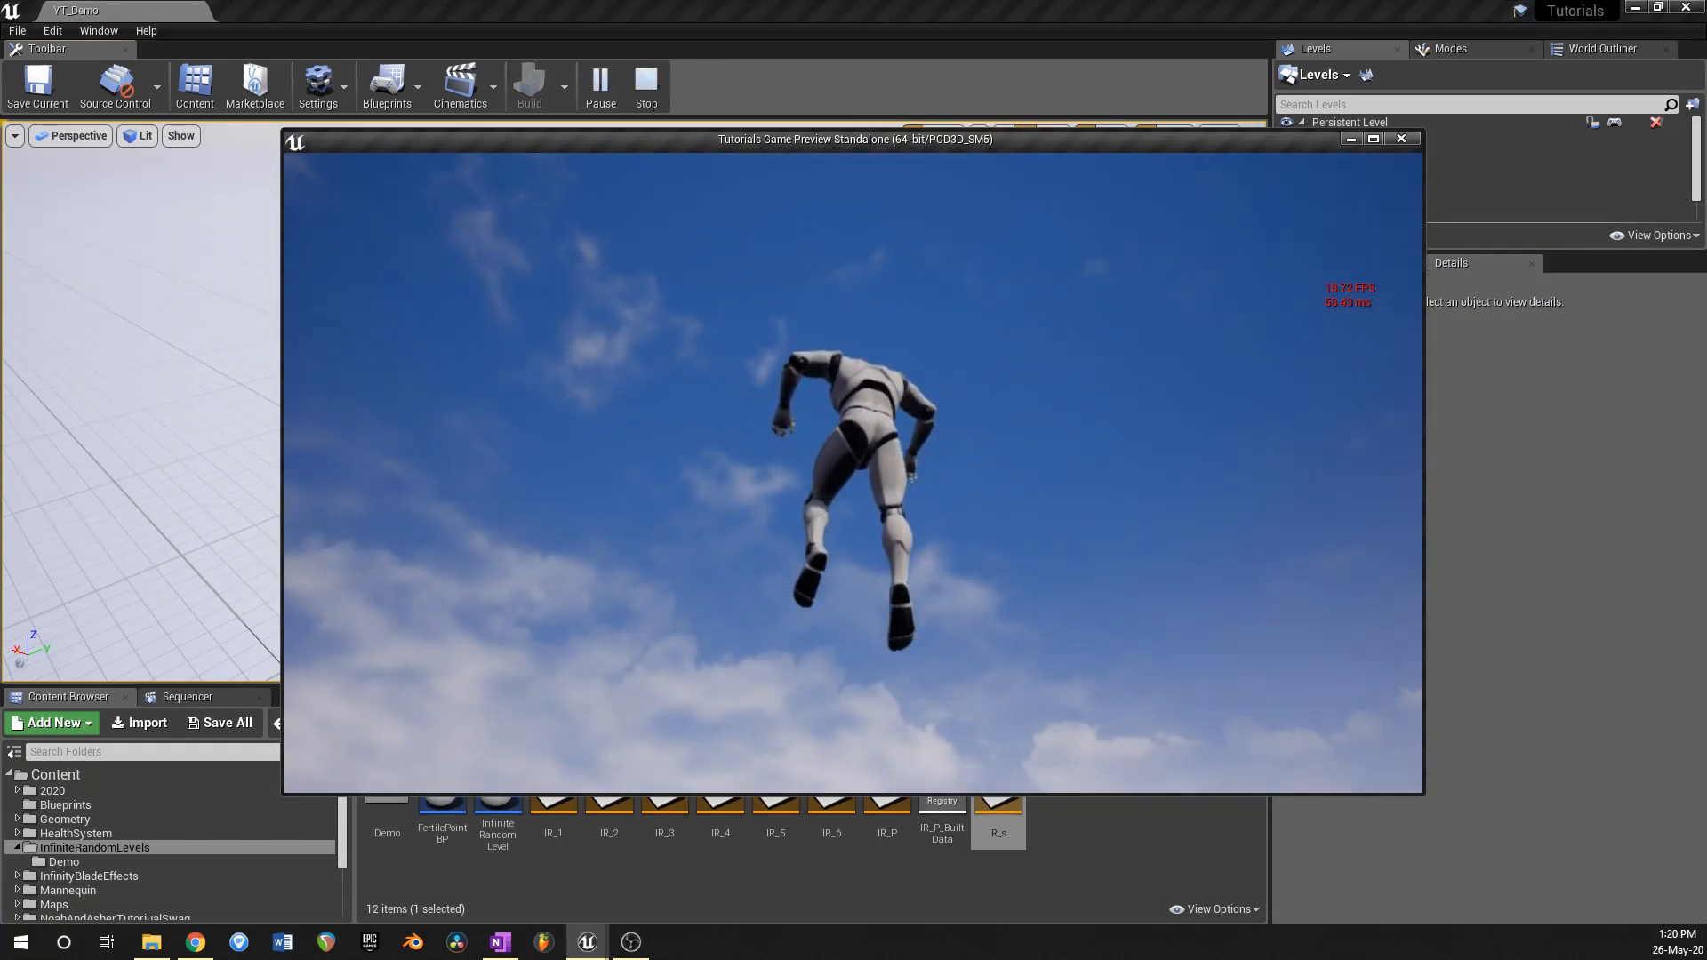
key("Escape")
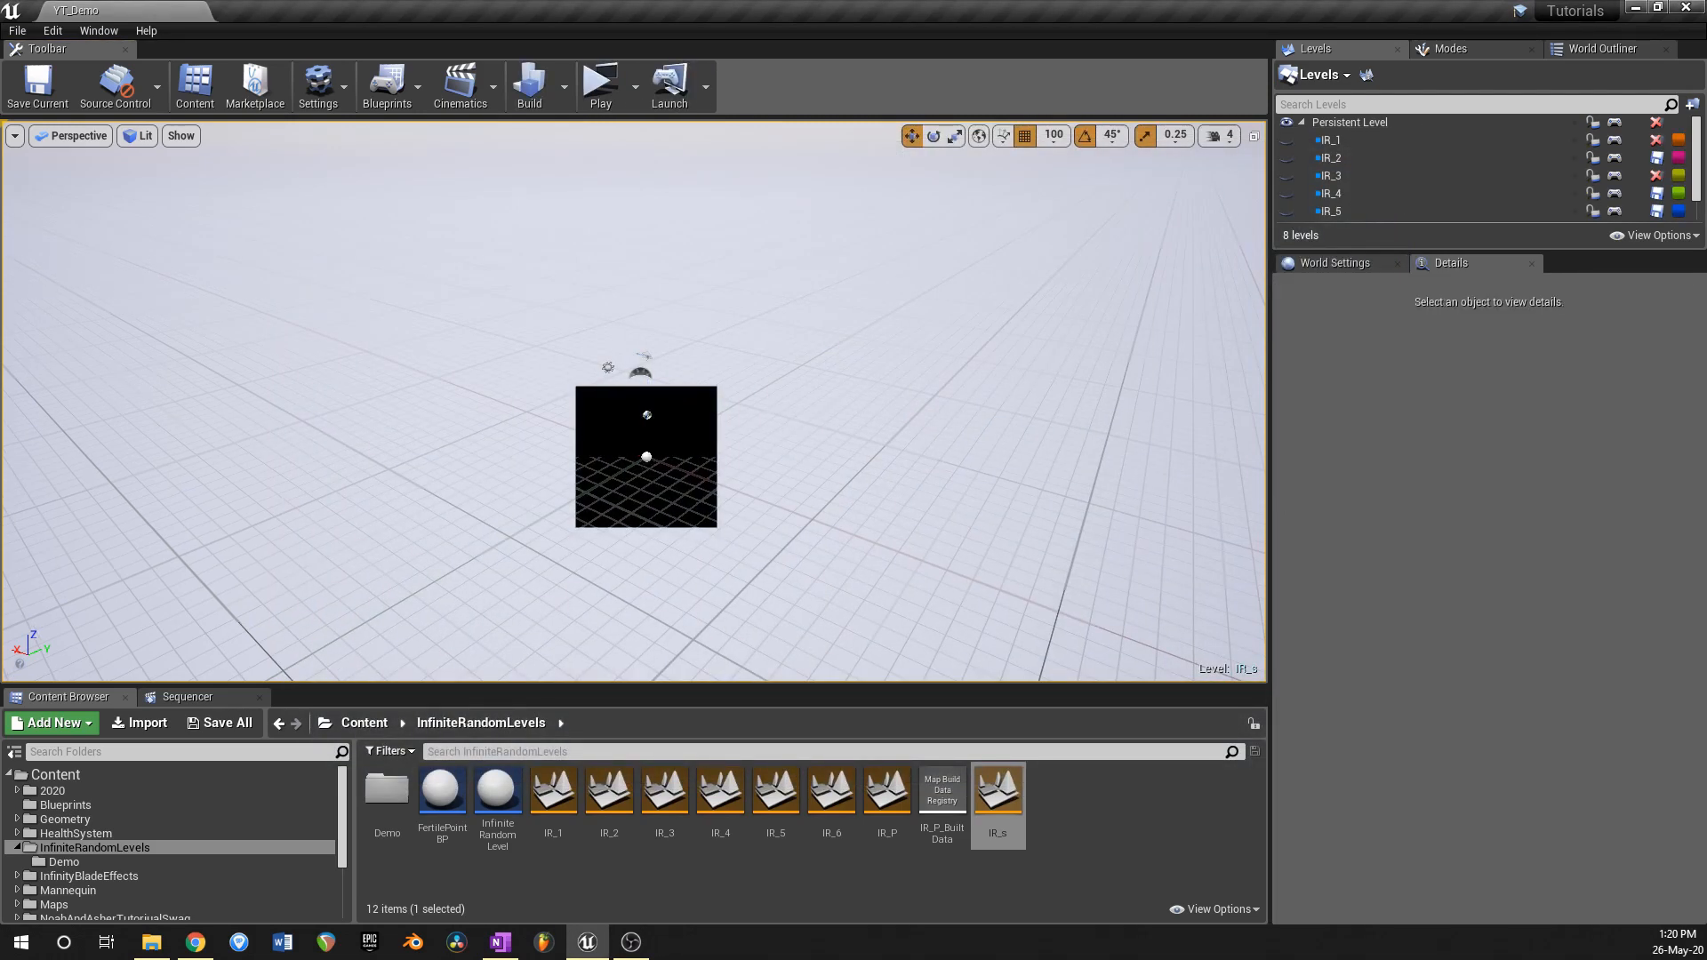
left_click(647, 462)
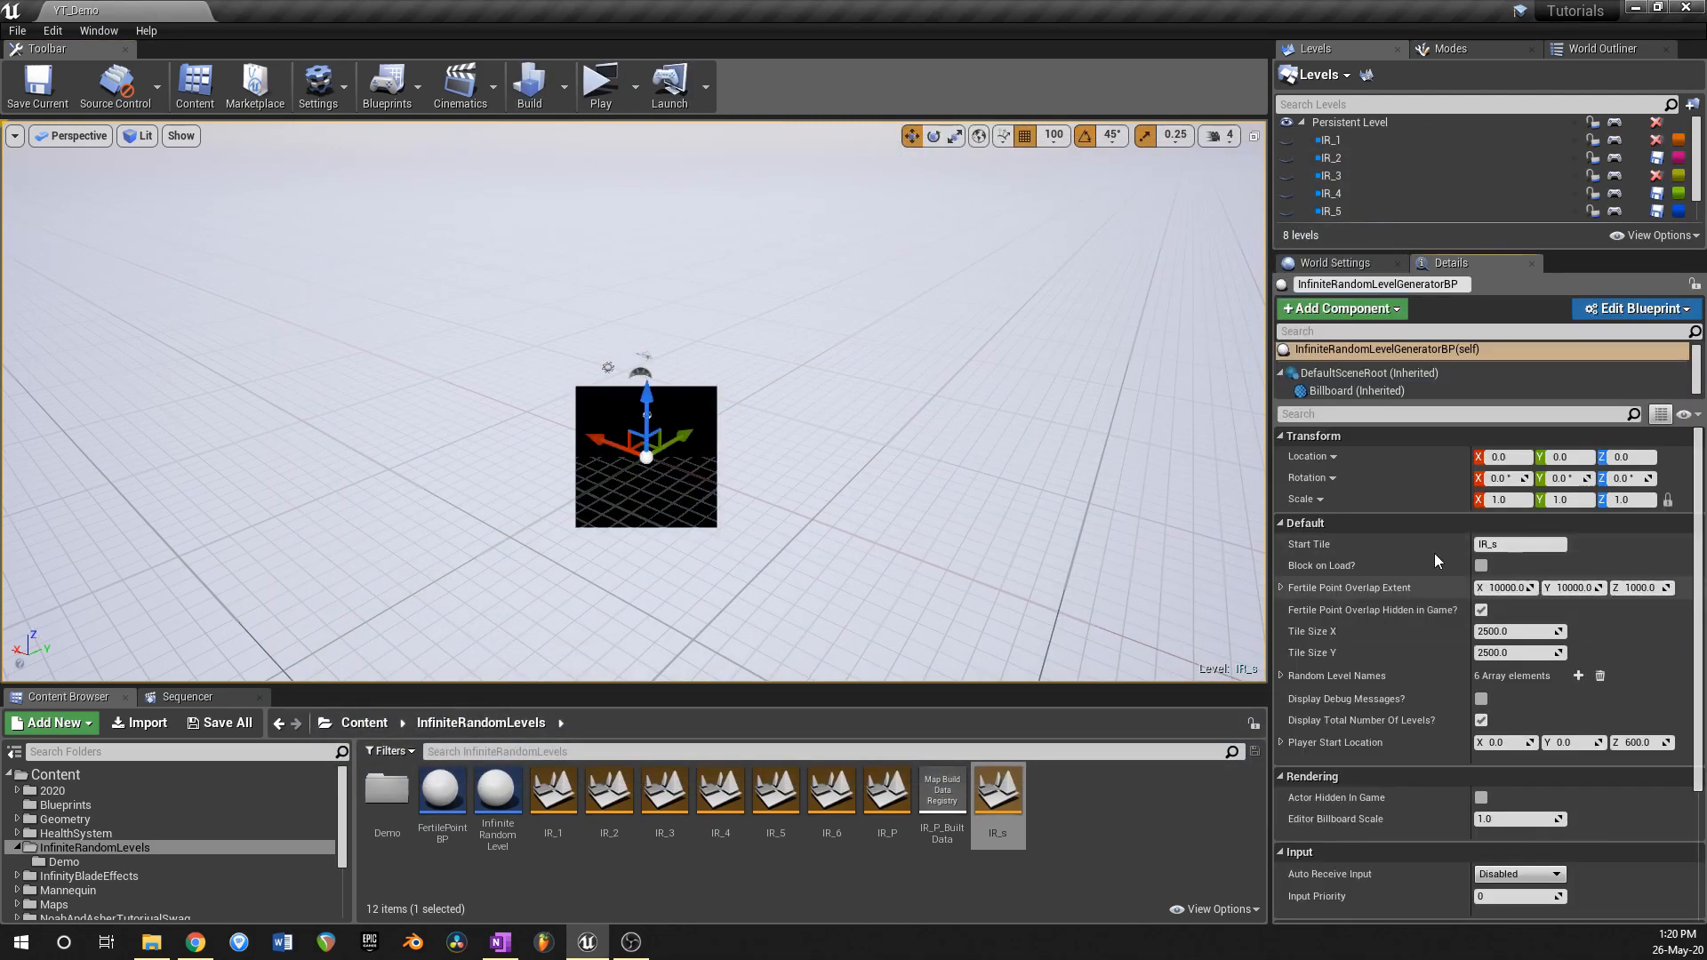
key("ctrl+s")
left_click(604, 84)
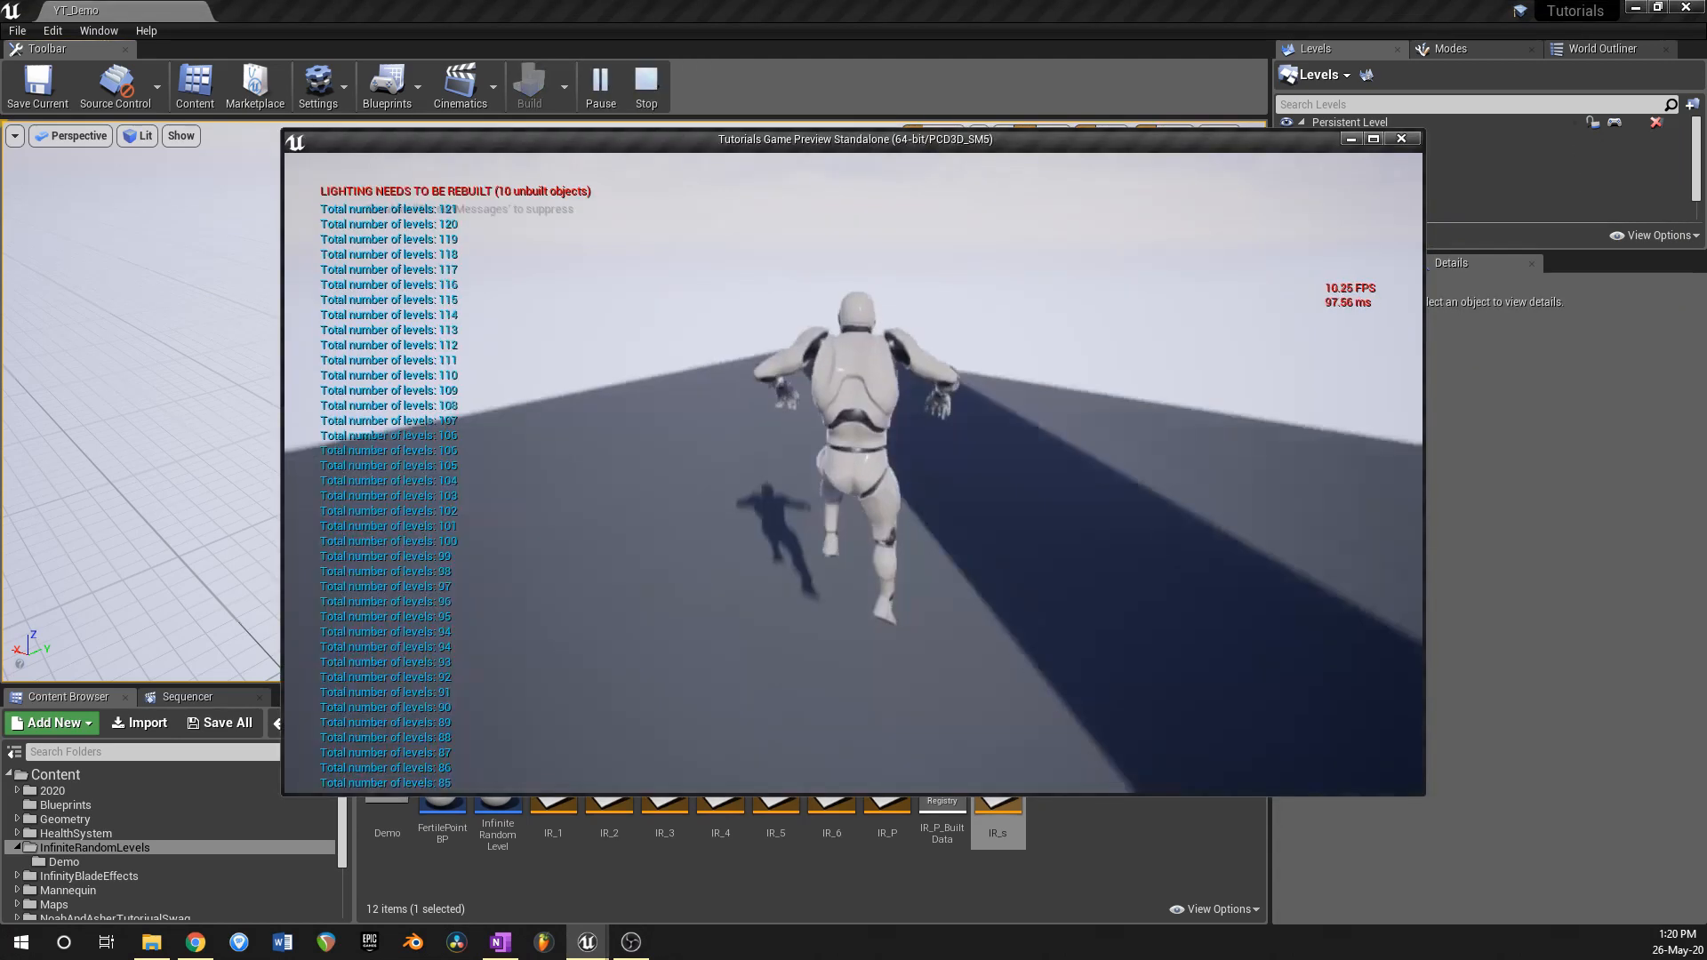
key("w")
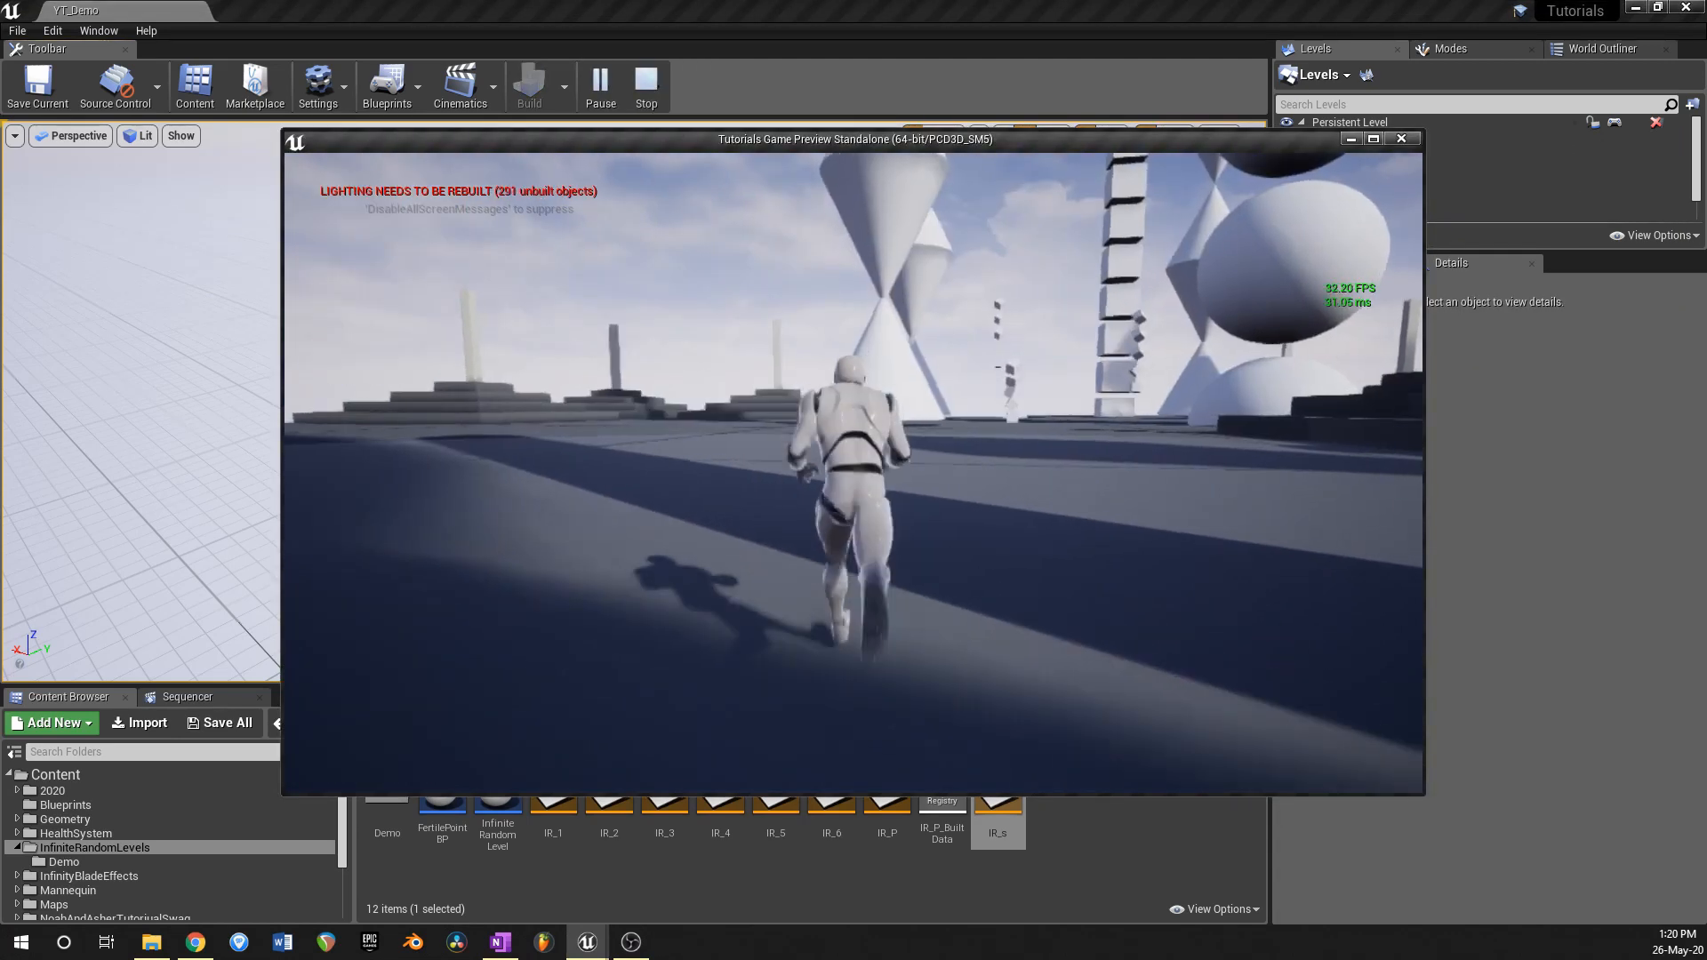
key("s")
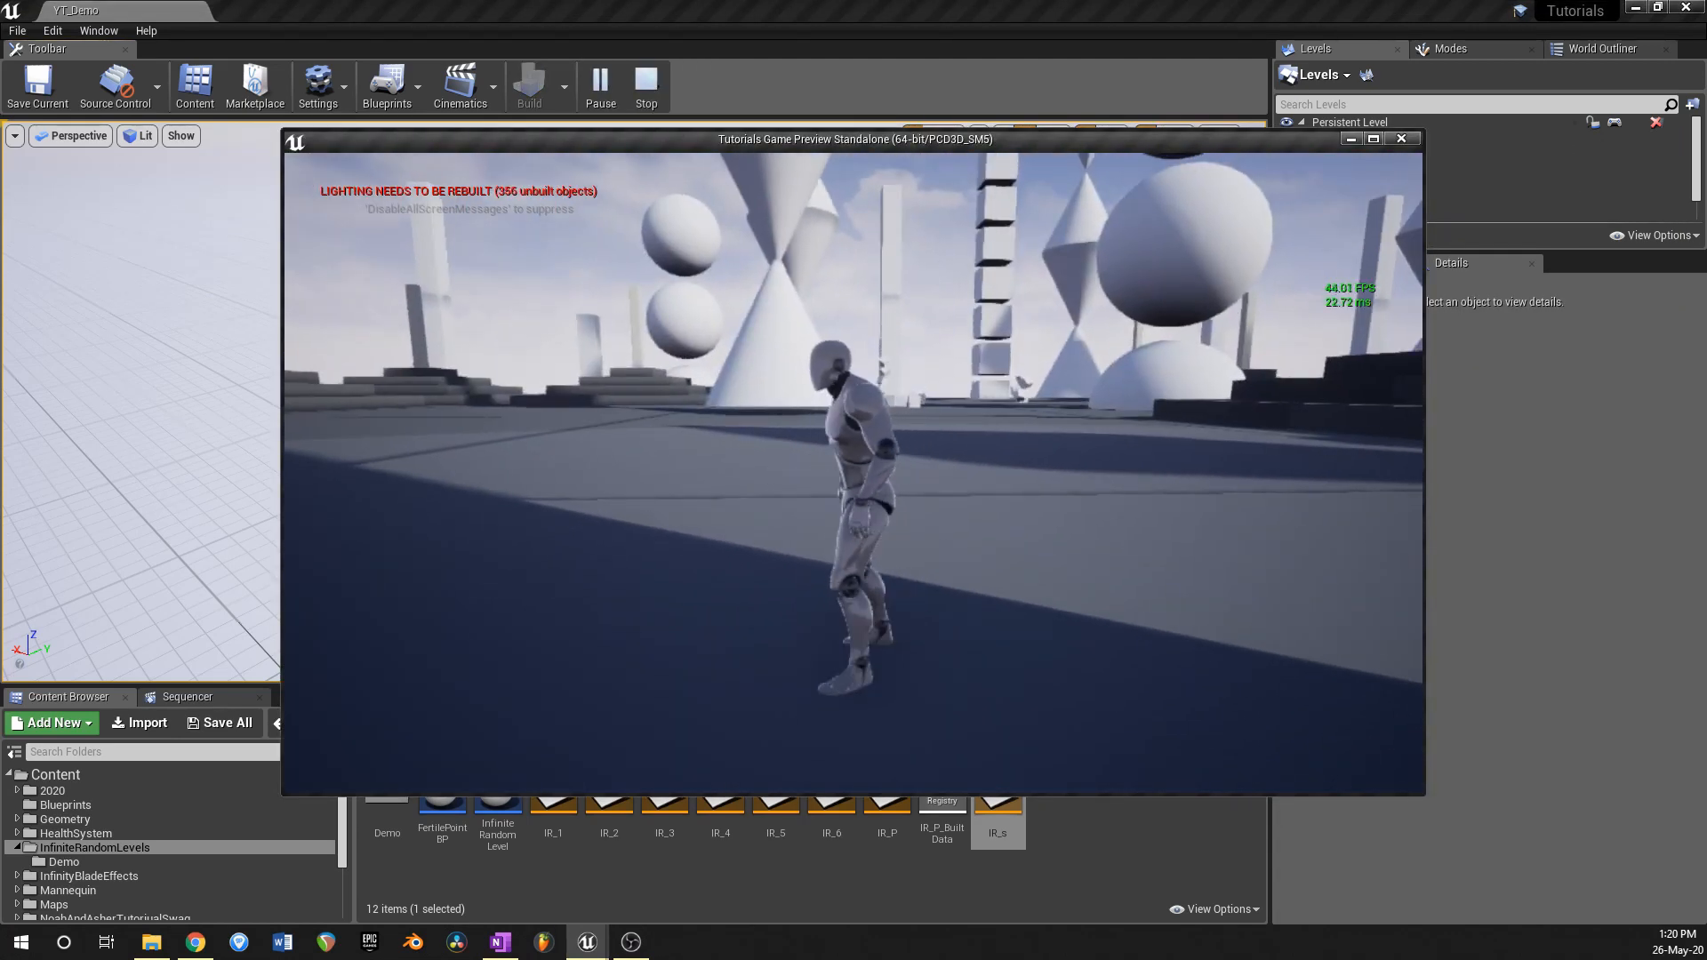
key("Escape")
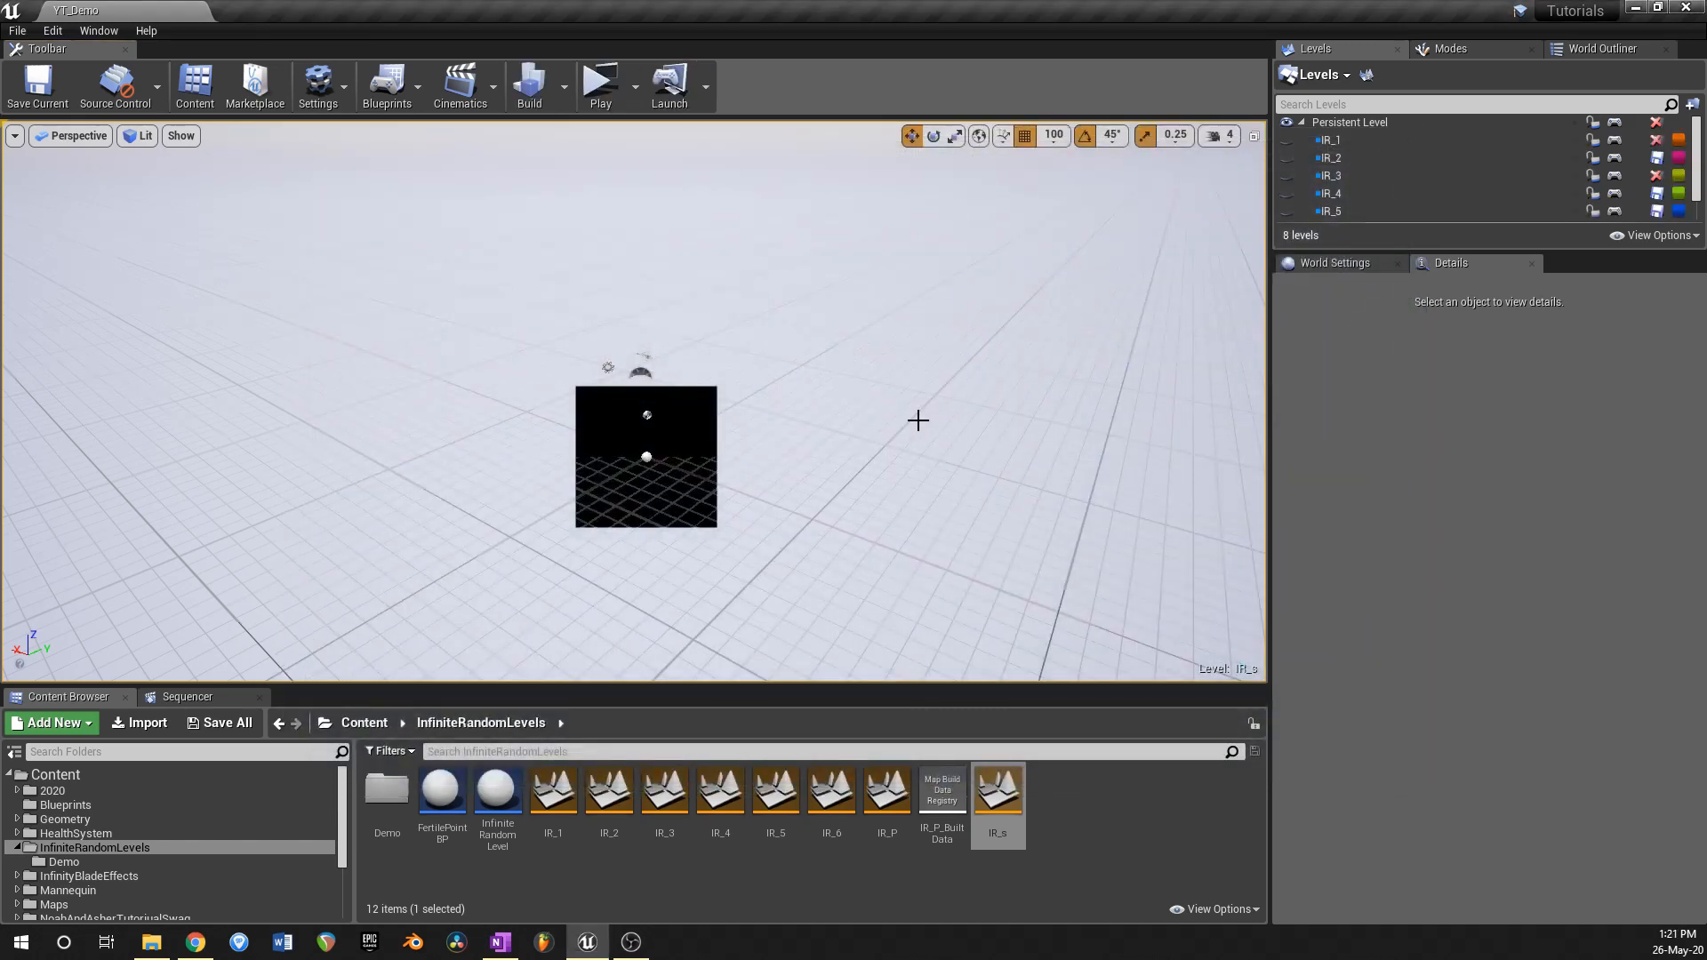
Step: Select the level generator actor and show the IR_3 sublevel to compare its tile with the Tile Size settings
left_click(647, 457)
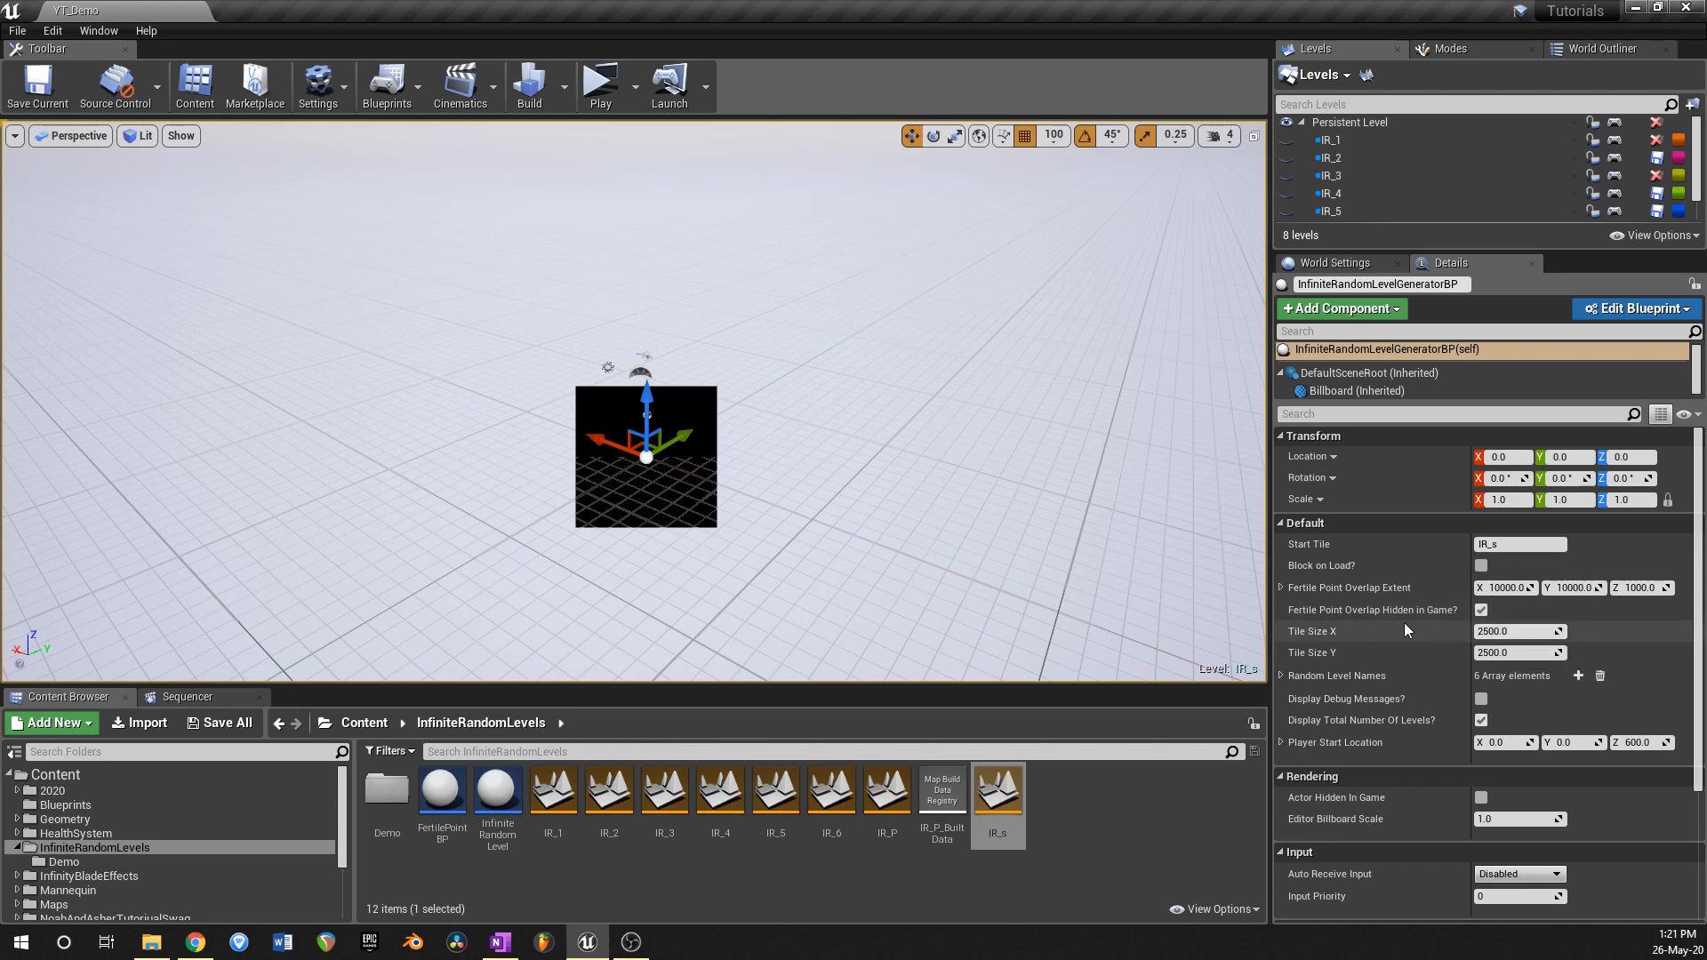
left_click(1287, 175)
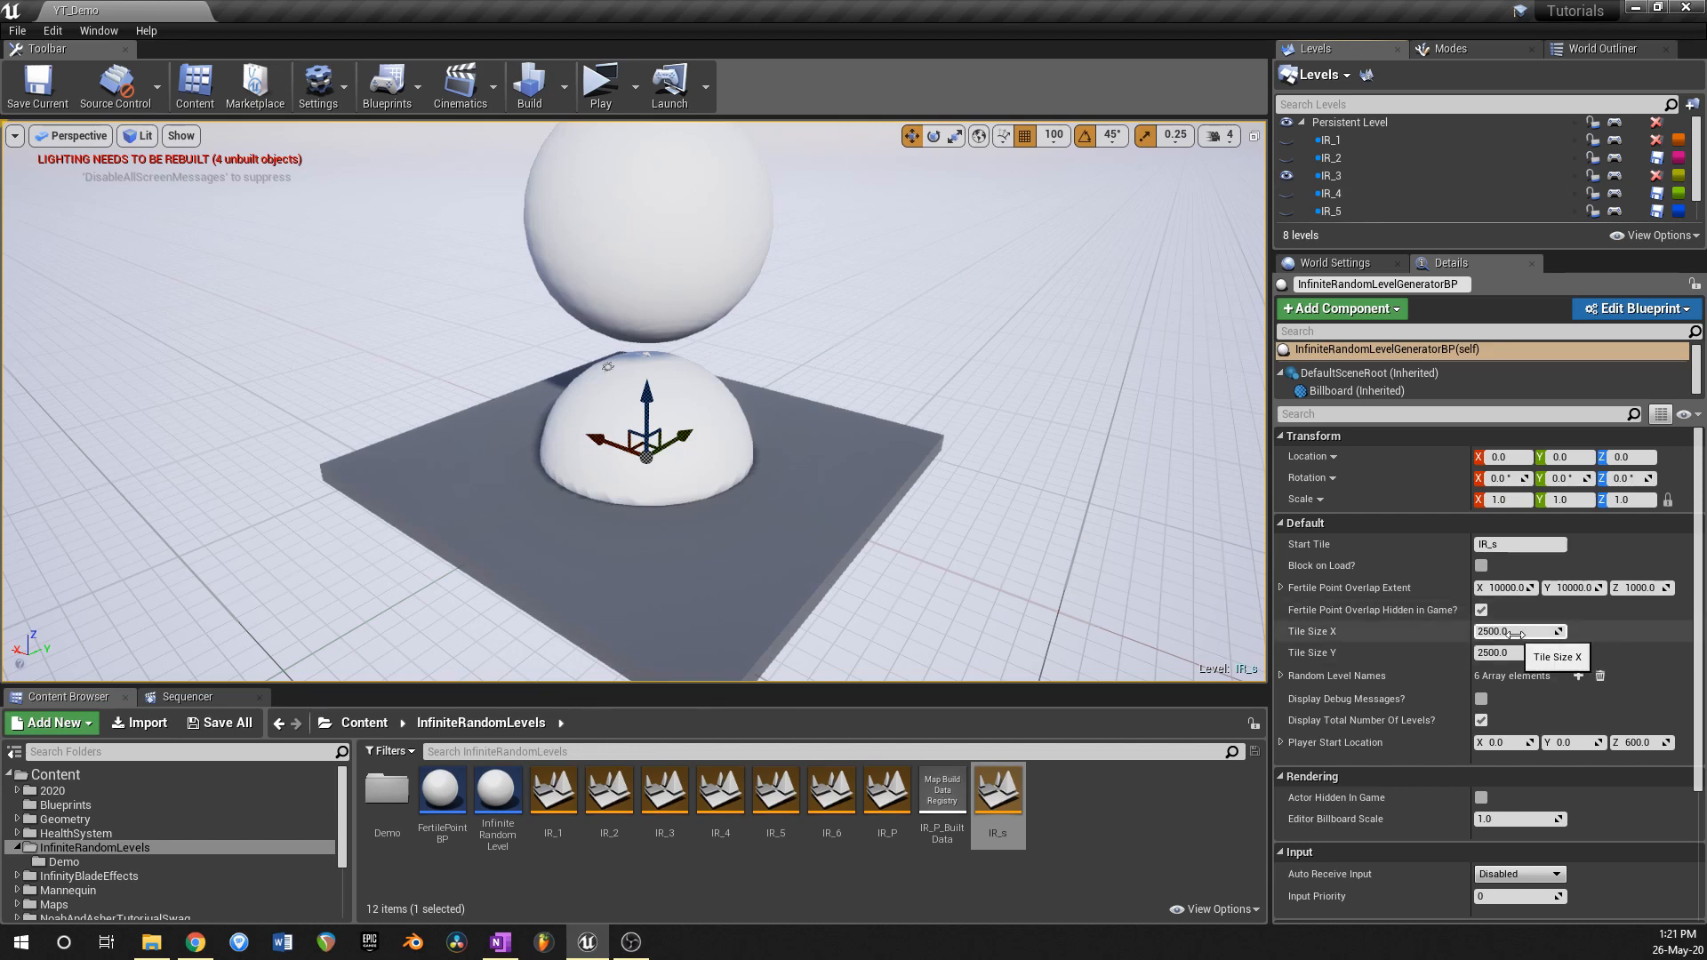
Step: Hide the IR_3 sublevel and expand the generator's Random Level Names to compare its entries with the full sublevel list
left_click(1286, 175)
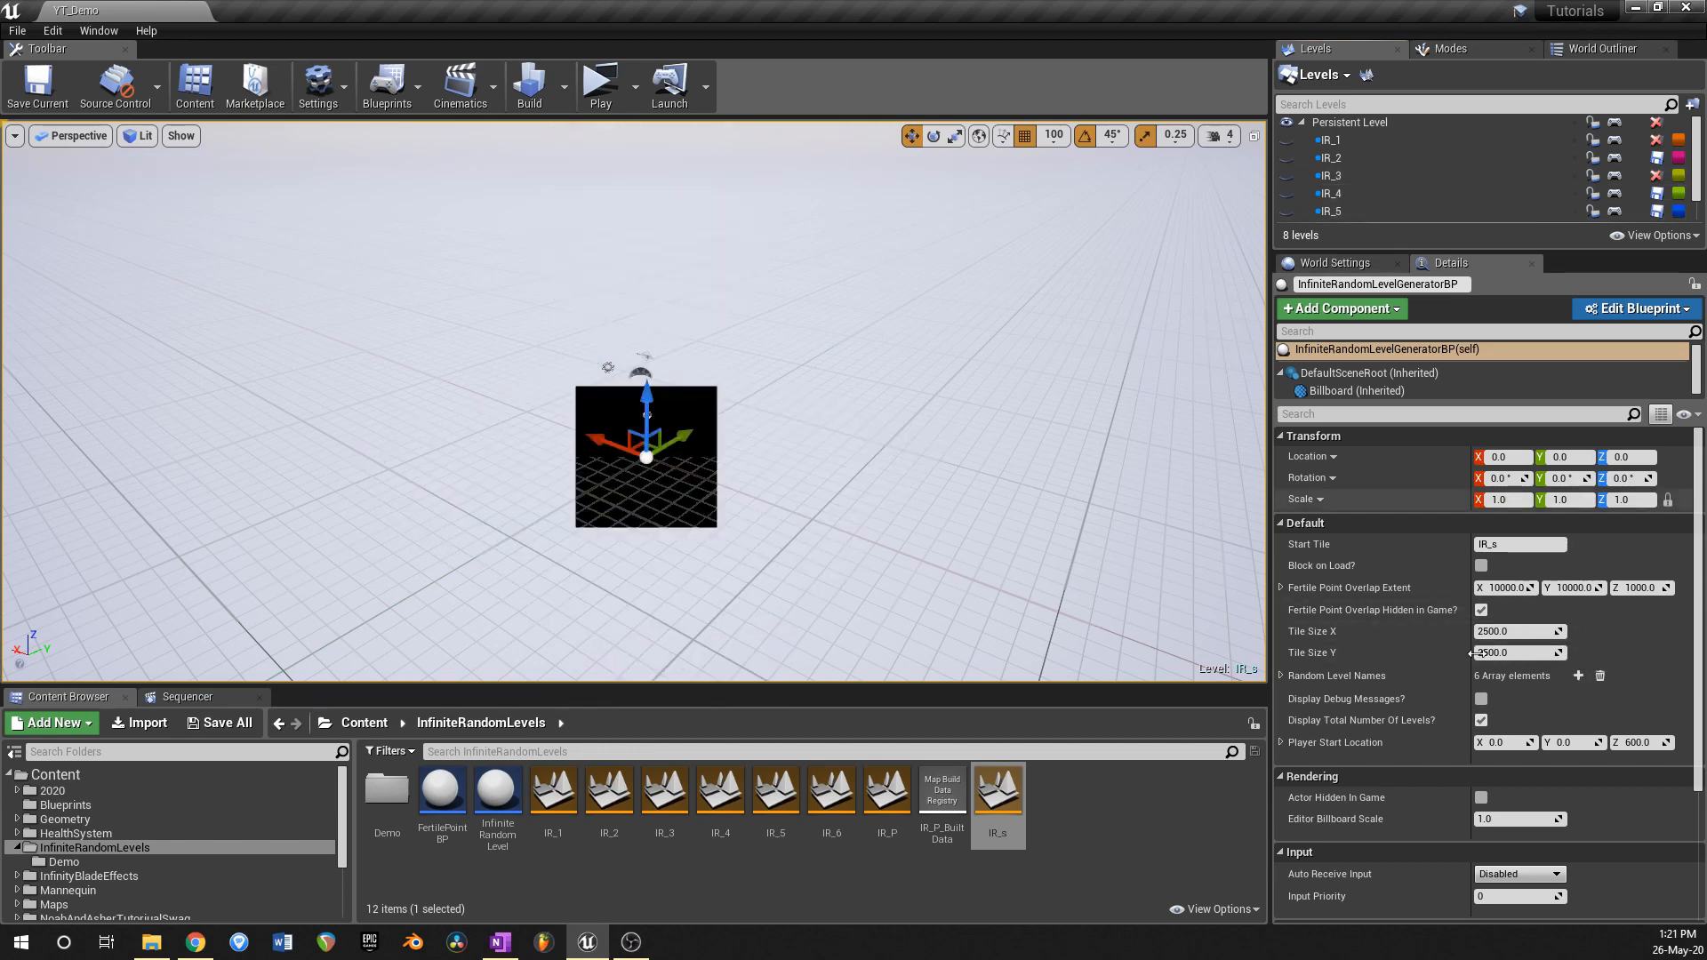
left_click(1282, 676)
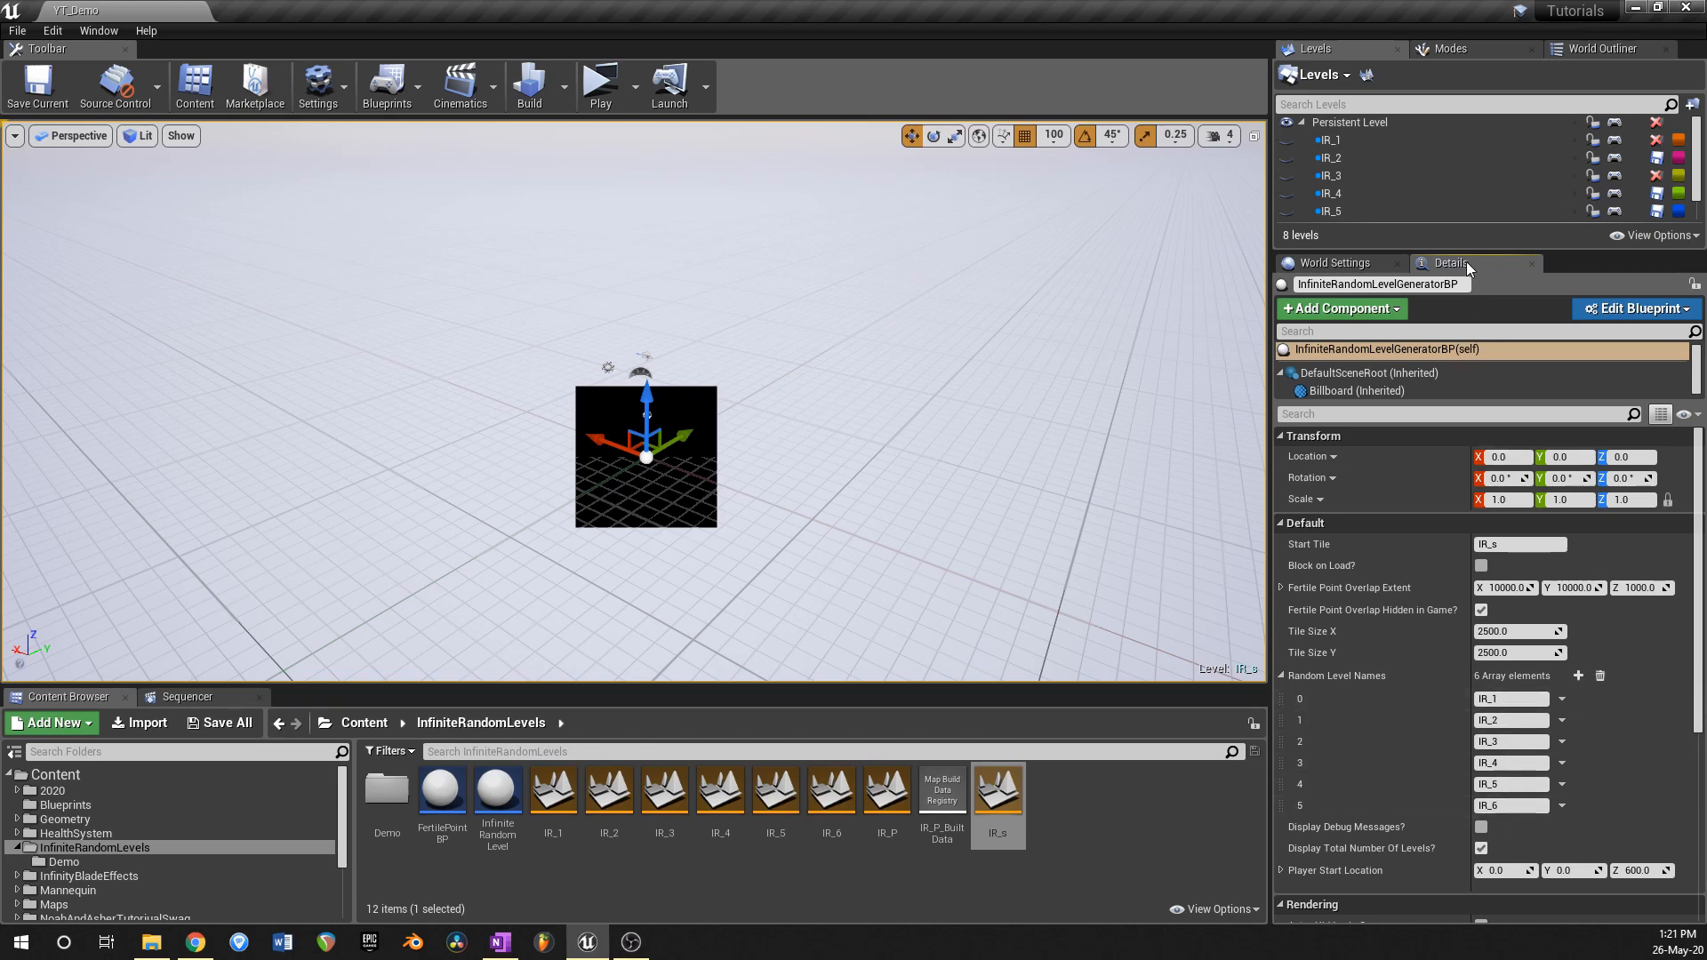
left_click_drag(1467, 252, 1462, 349)
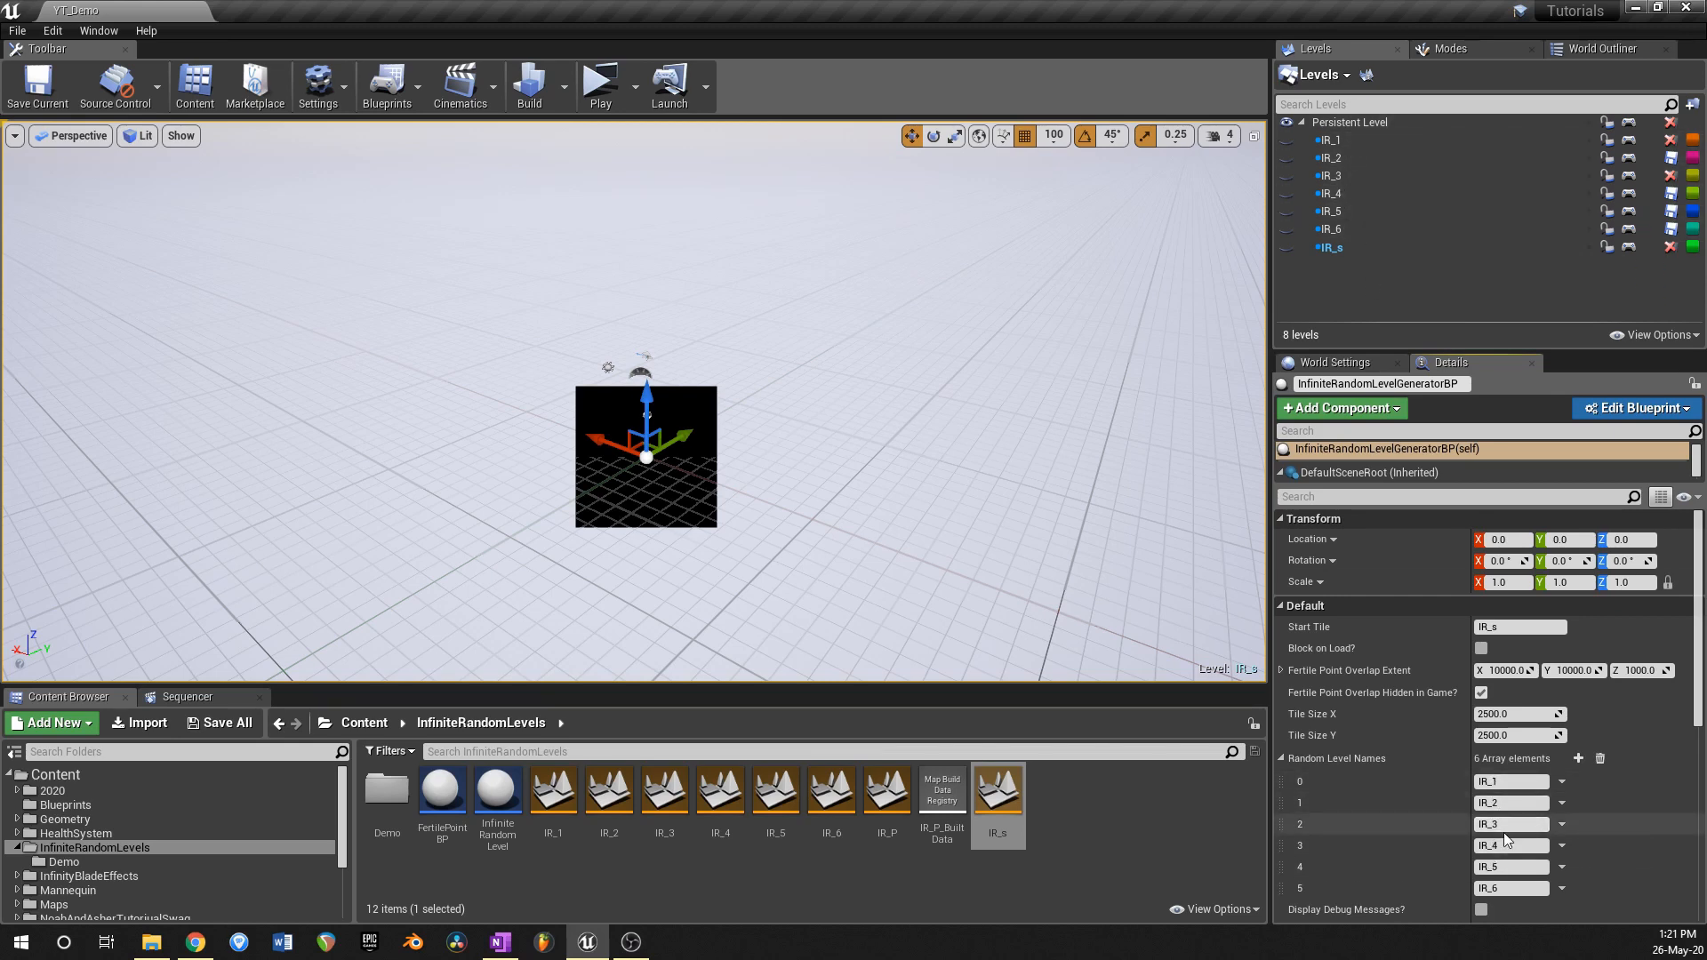
scroll(1401, 762, "down", 1)
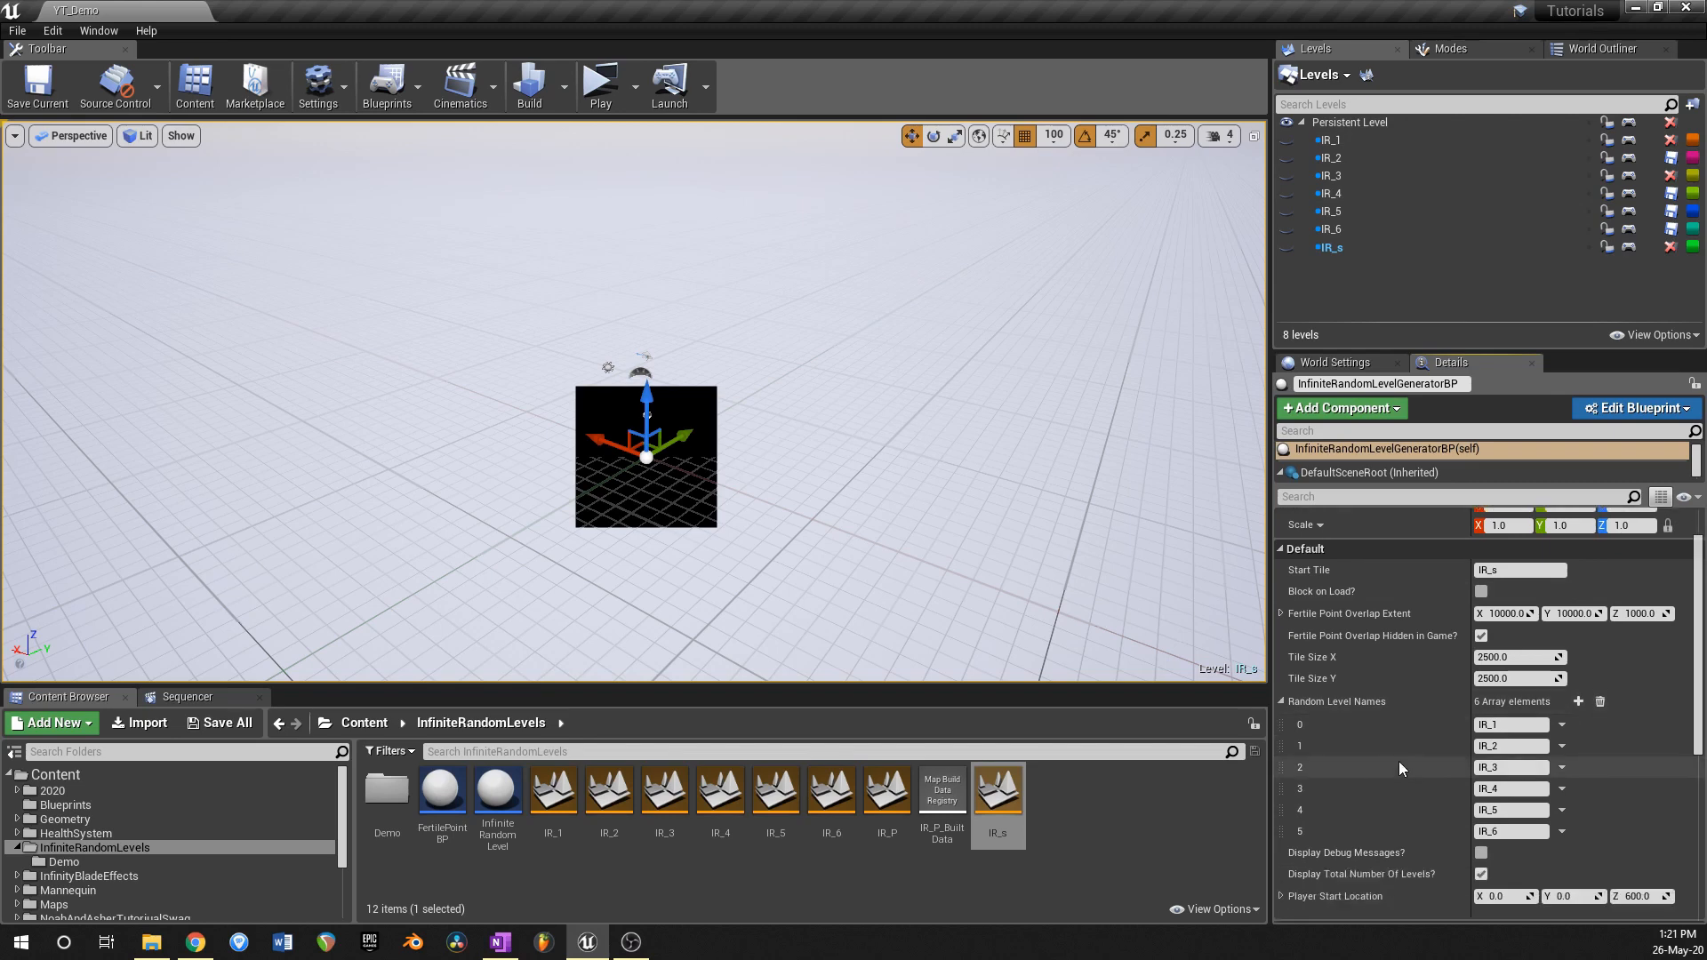
scroll(1406, 829, "down", 1)
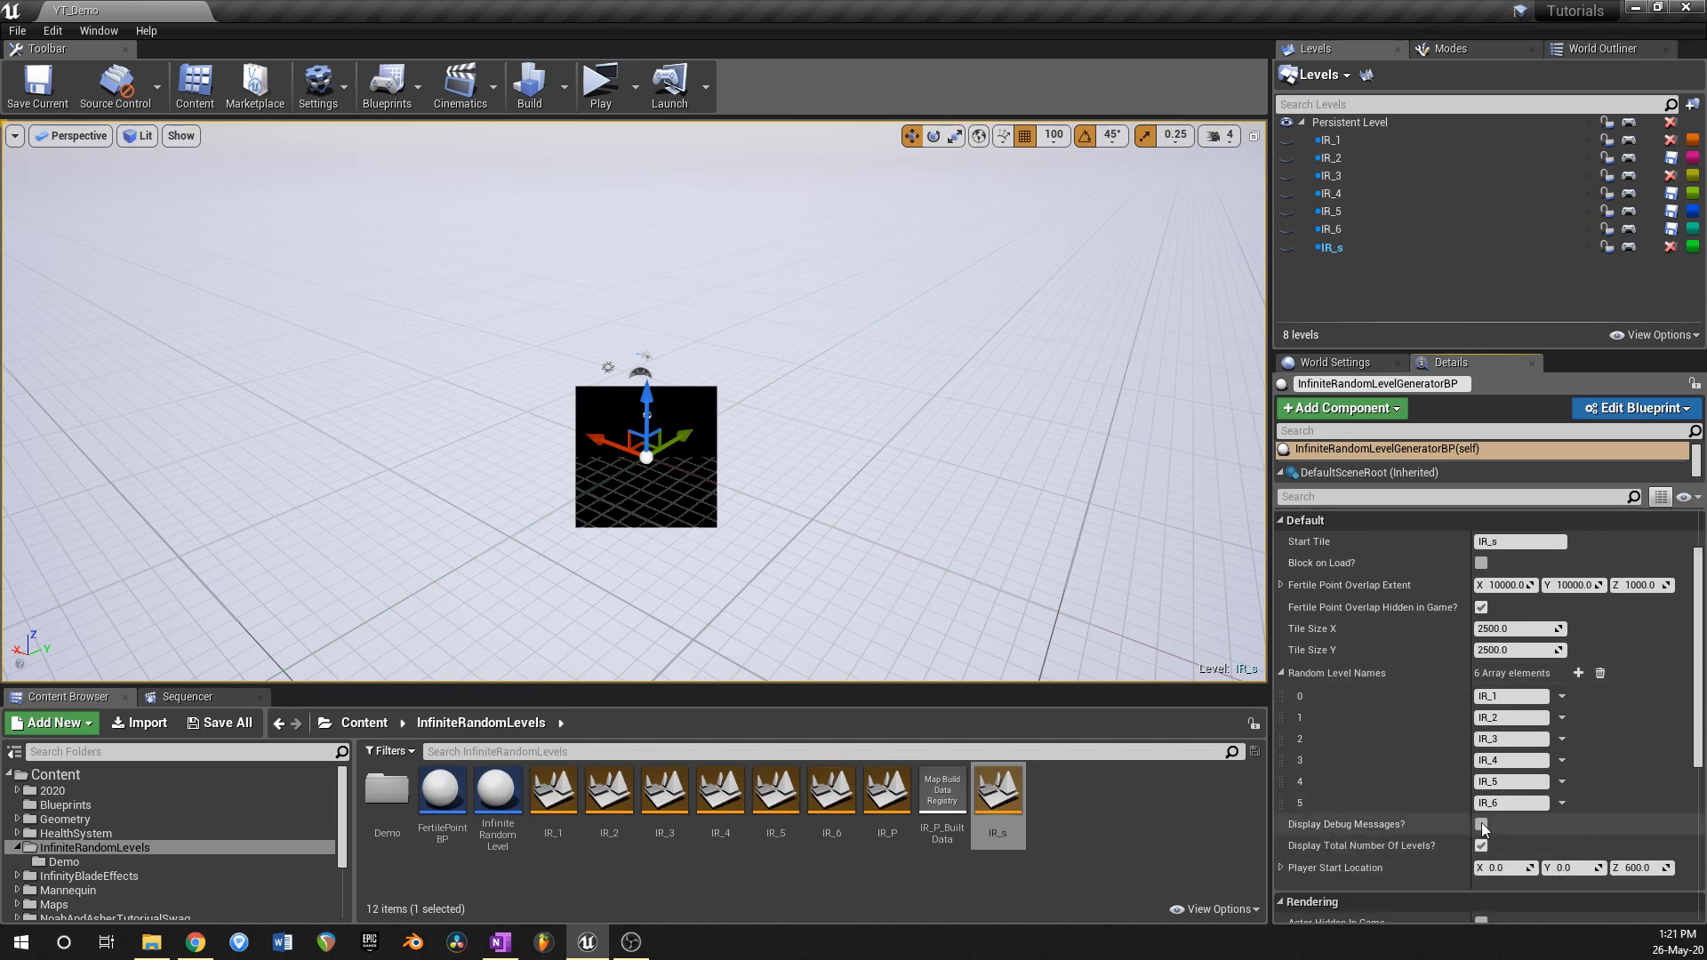
Step: Turn off the generator's Display Total Number Of Levels option and save the level
scroll(1402, 822, "down", 1)
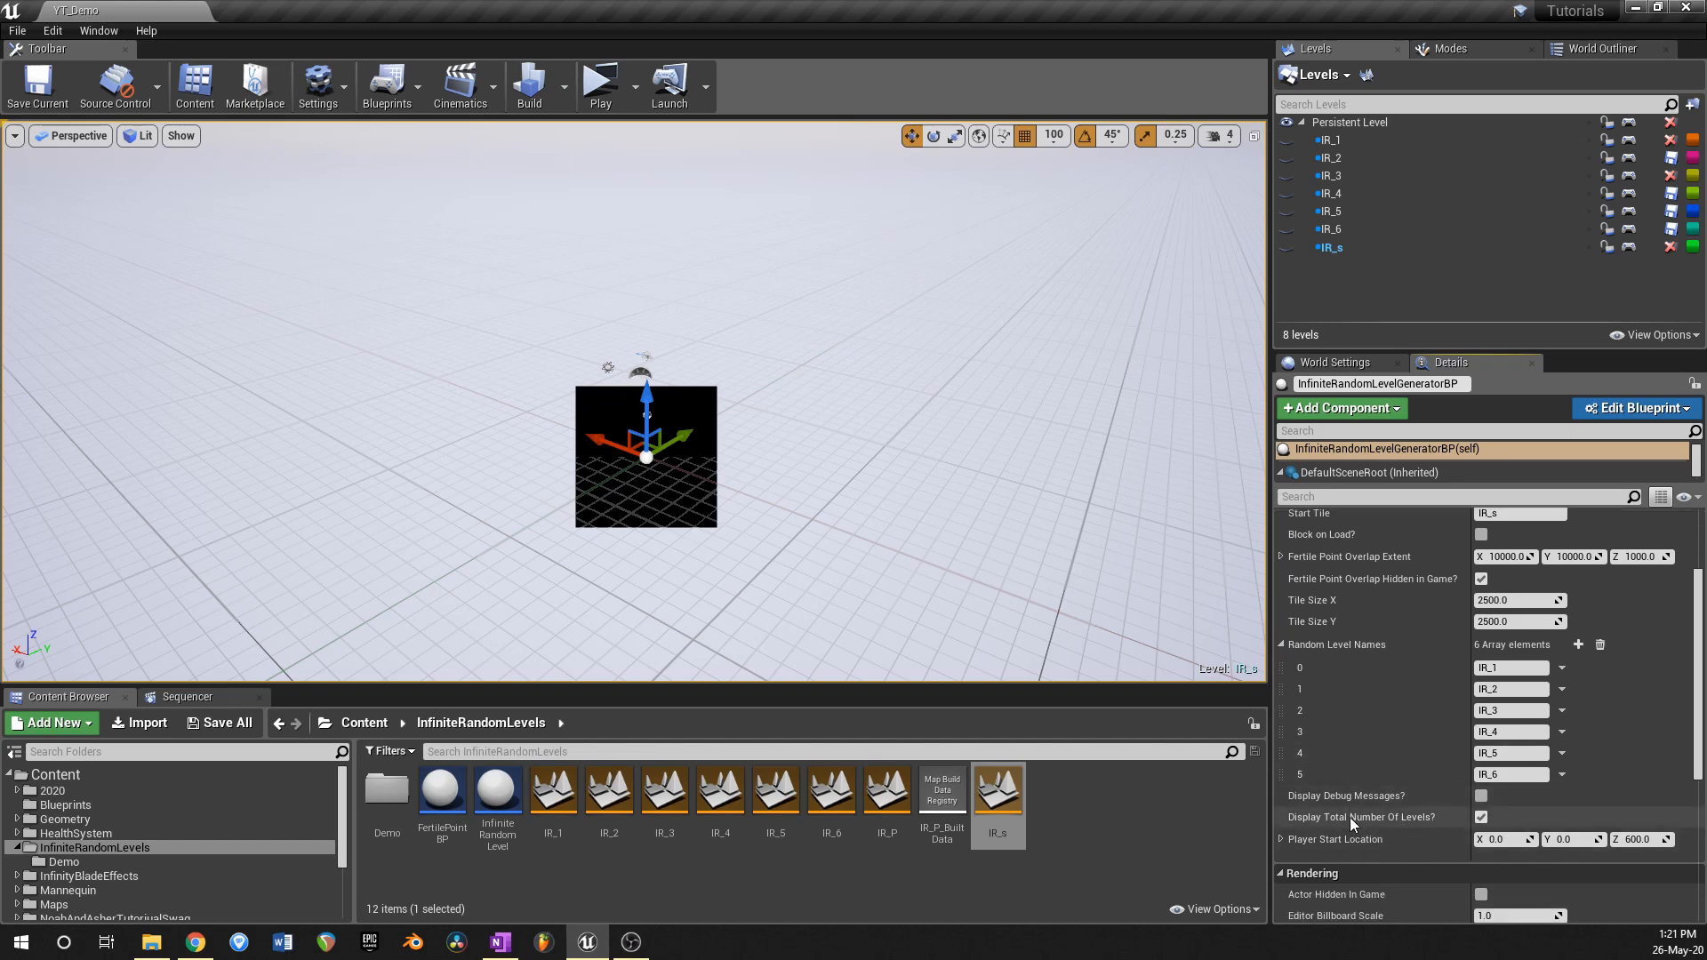
left_click(1482, 818)
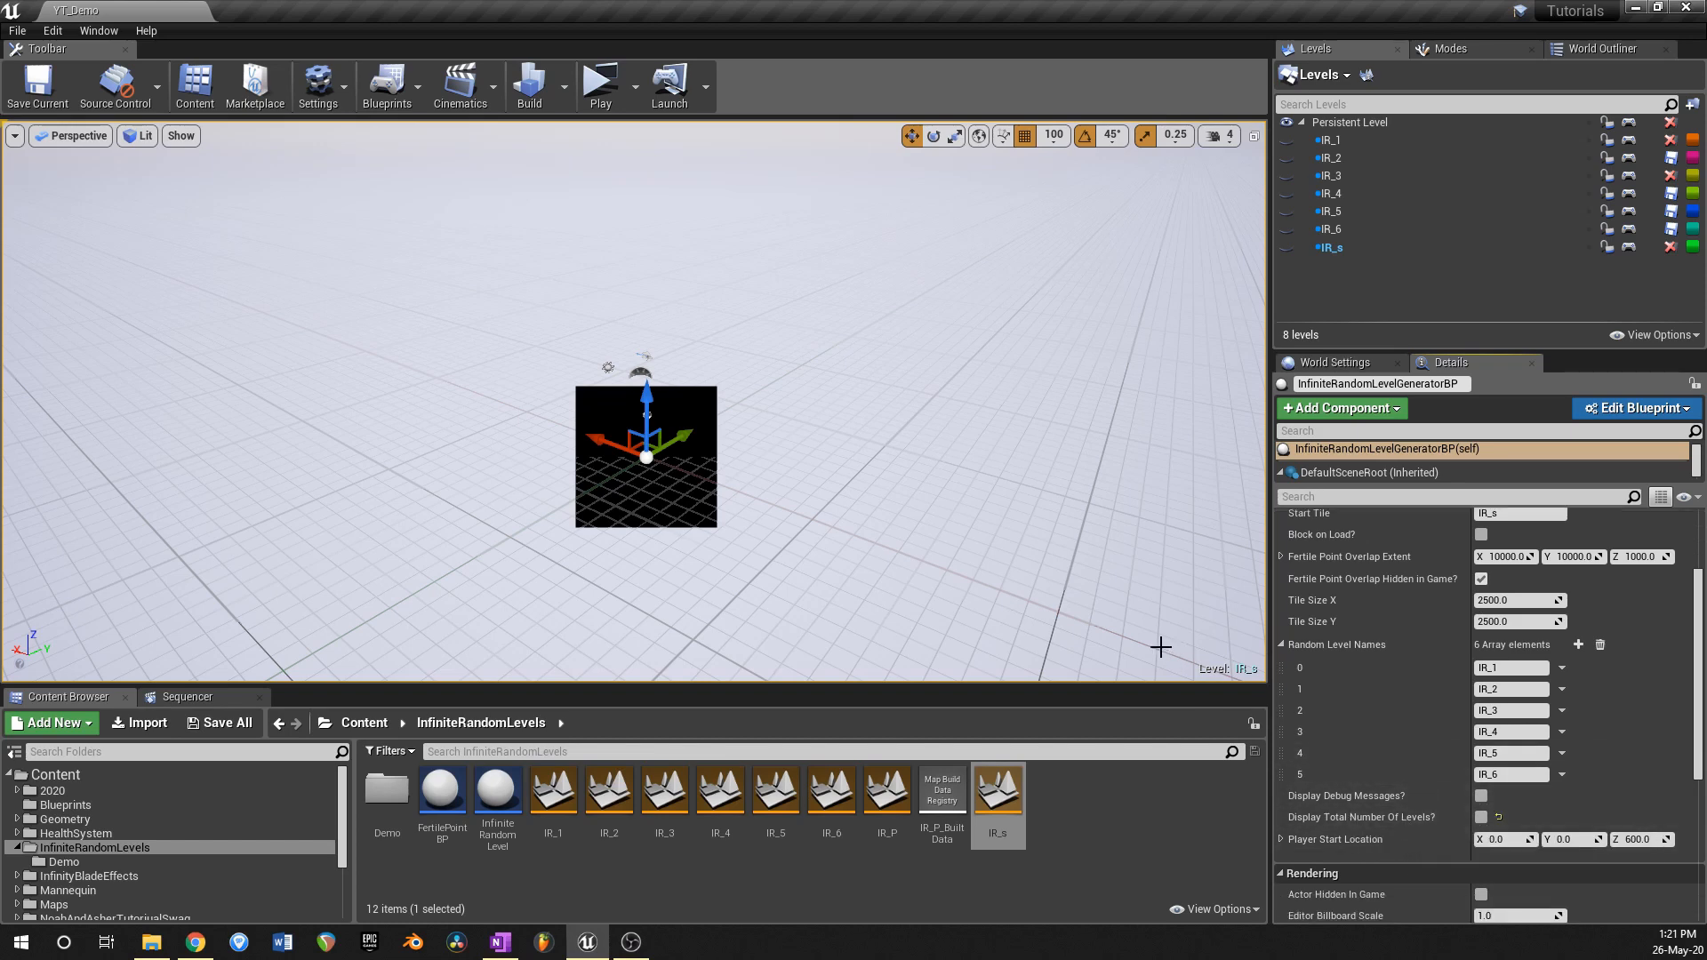
key("ctrl+s")
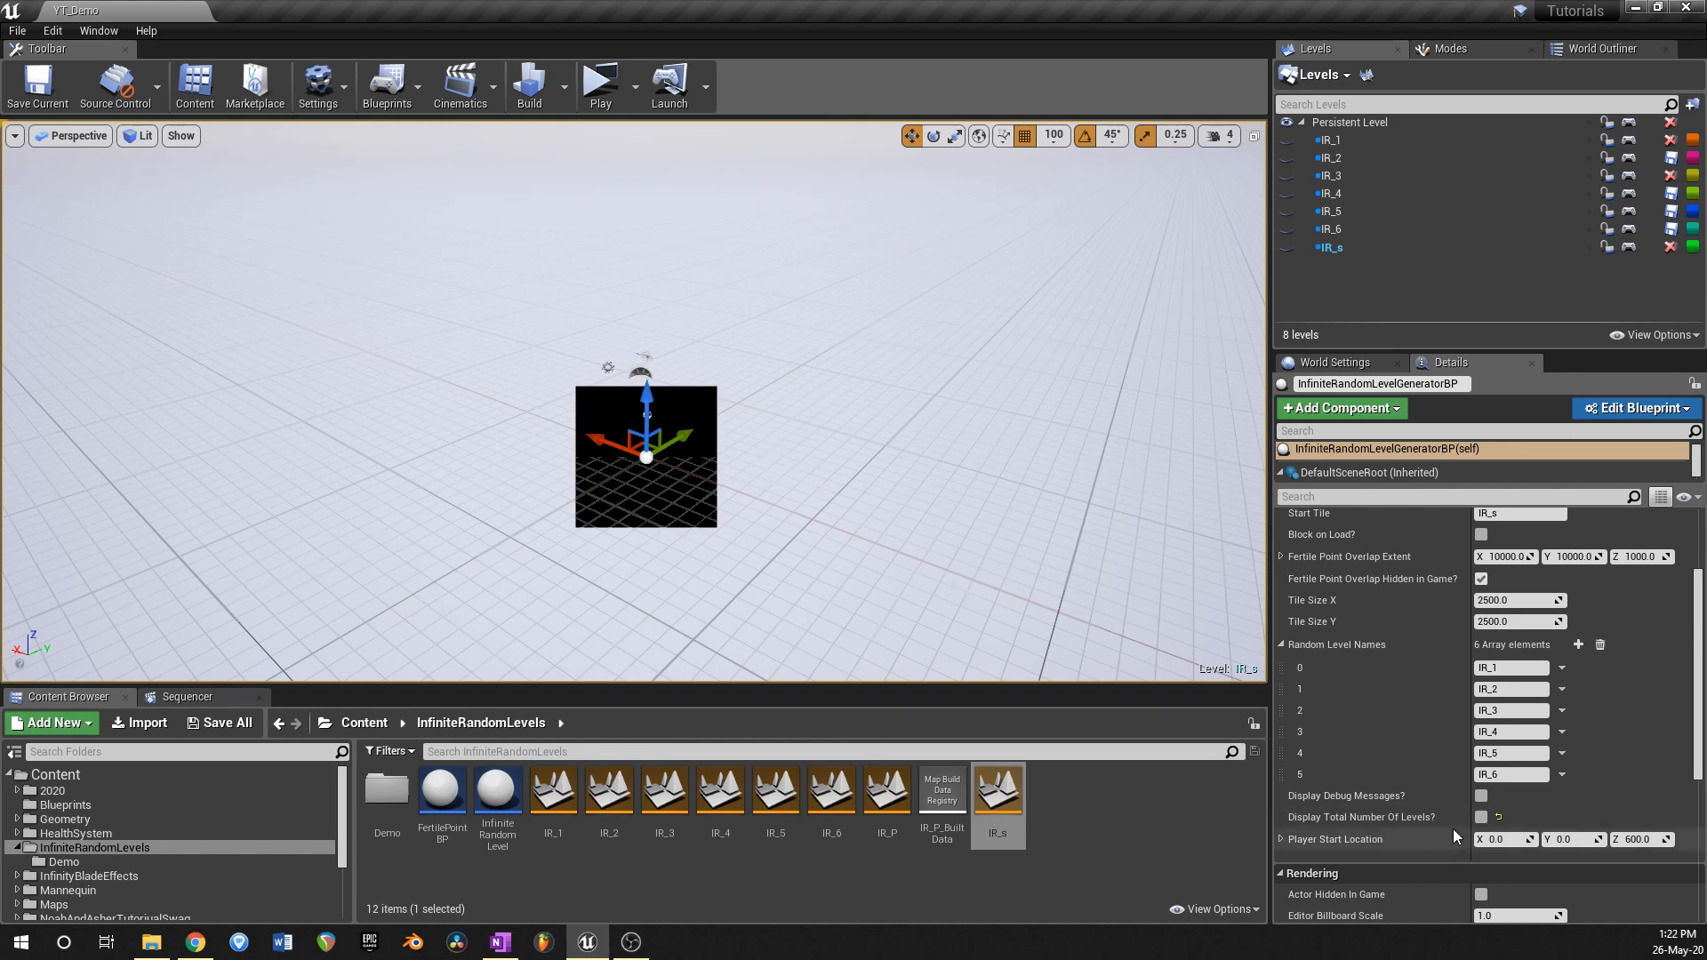
Step: Open the level generator's blueprint and locate the Event Graph comment group about lag at large level counts
left_click(1649, 409)
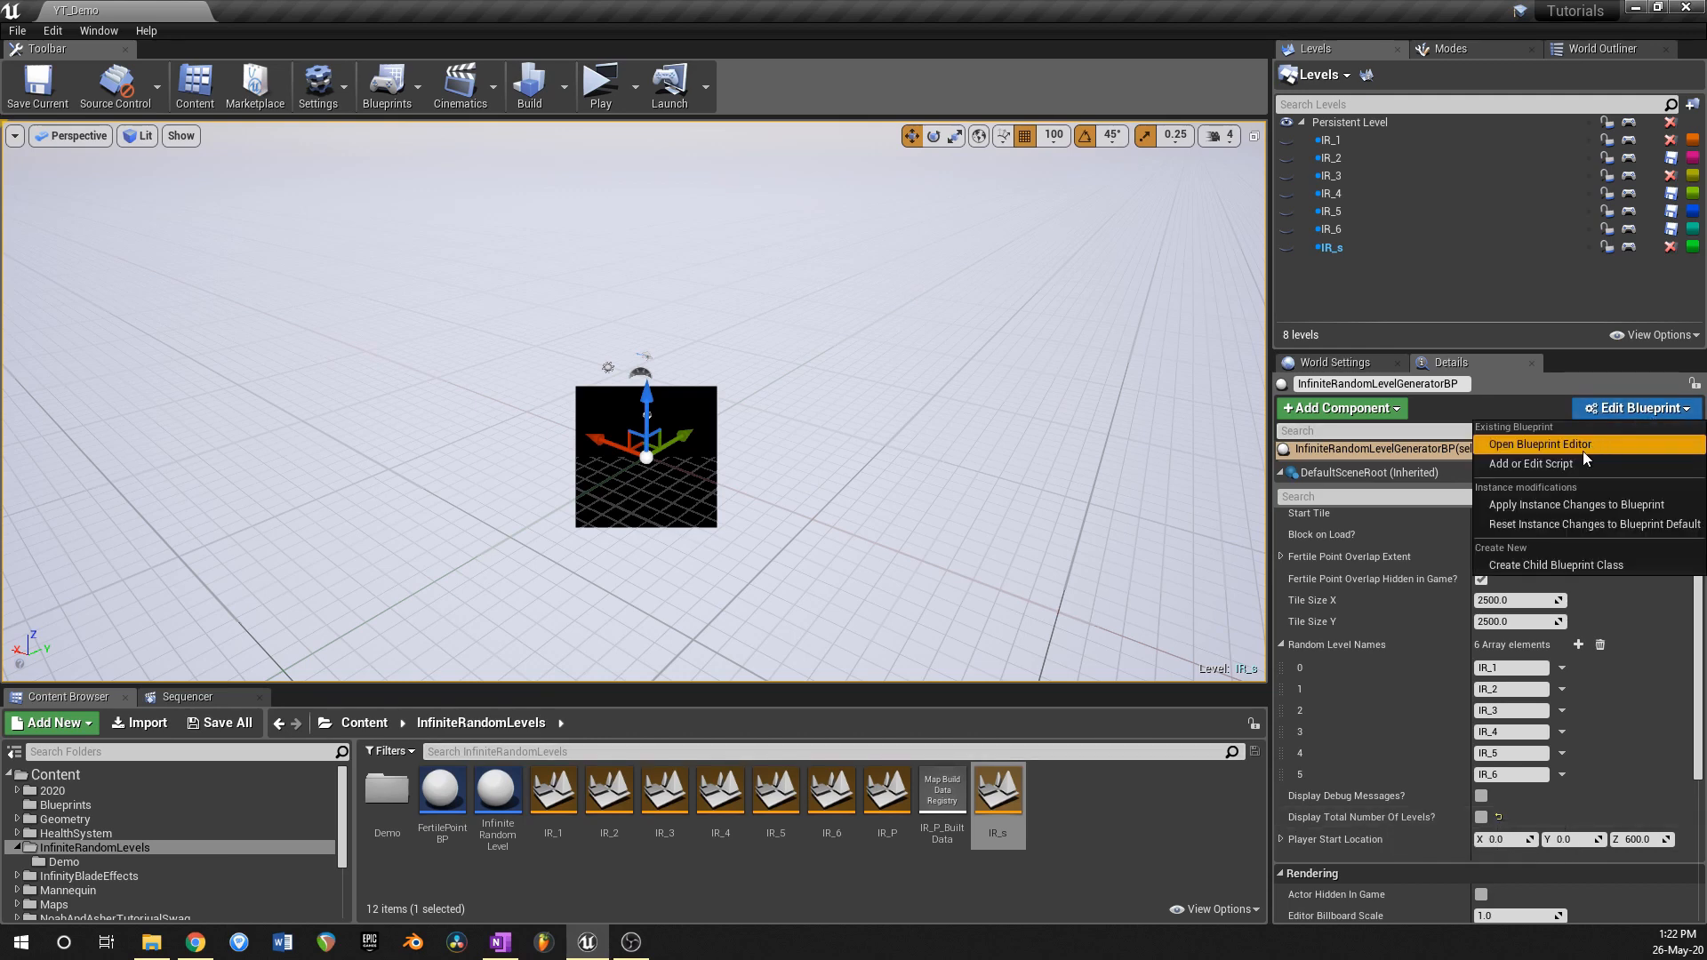
left_click(1579, 450)
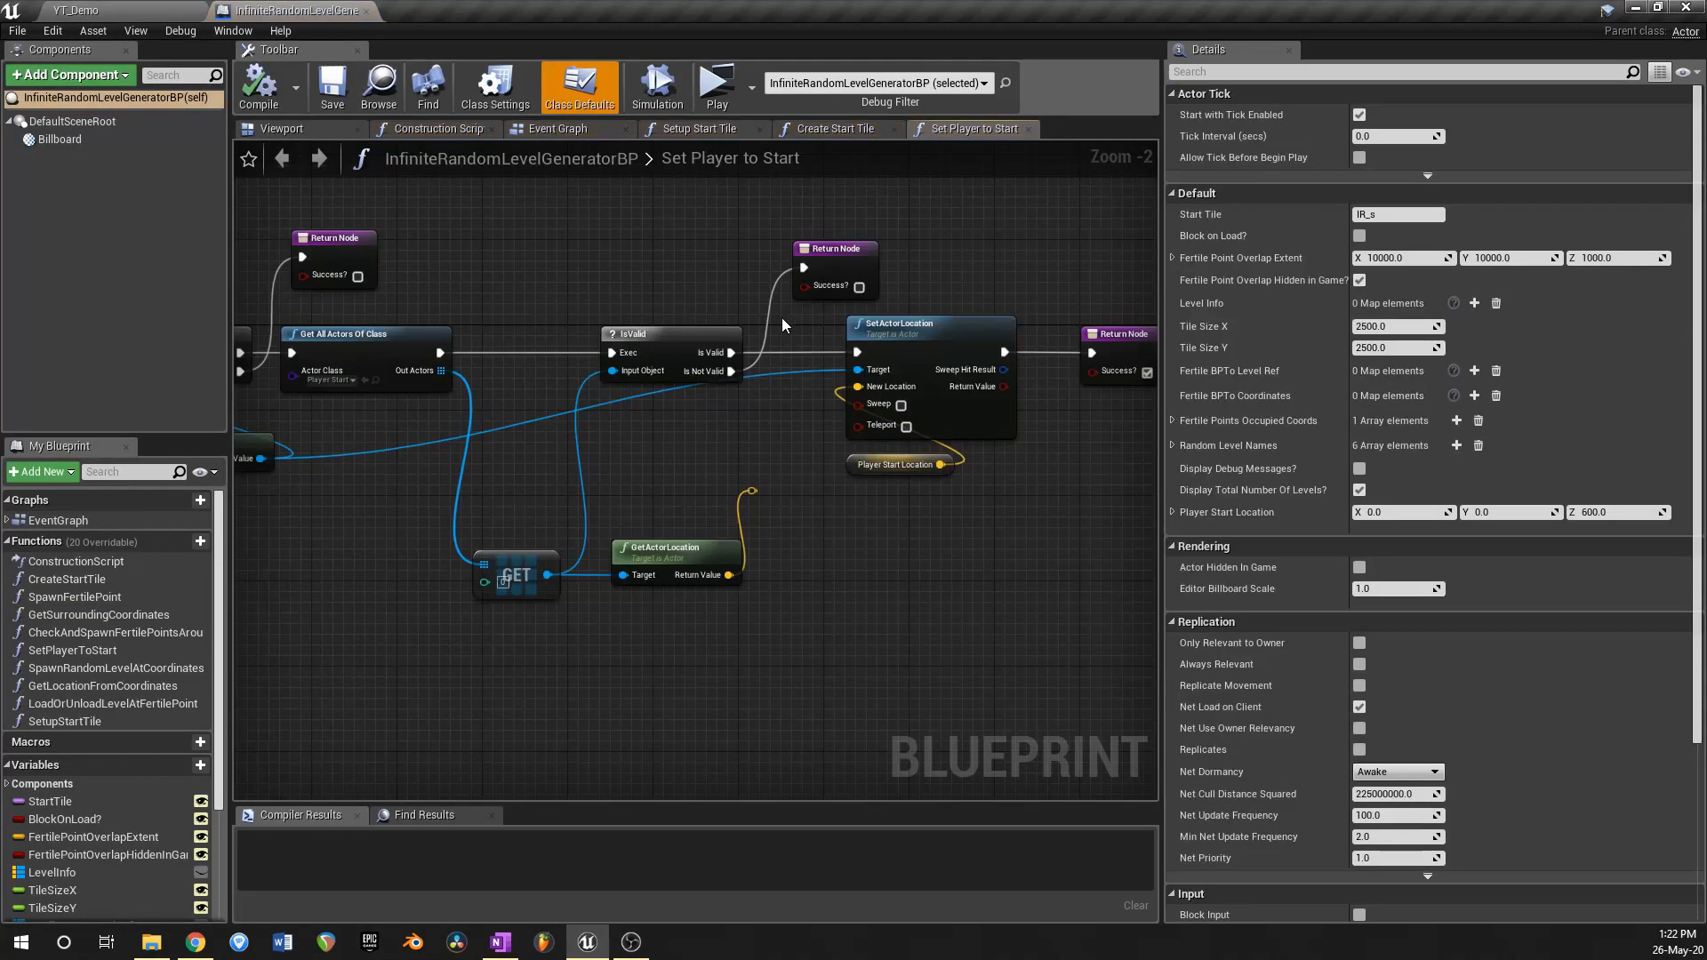
left_click(588, 131)
scroll(647, 311, "down", 3)
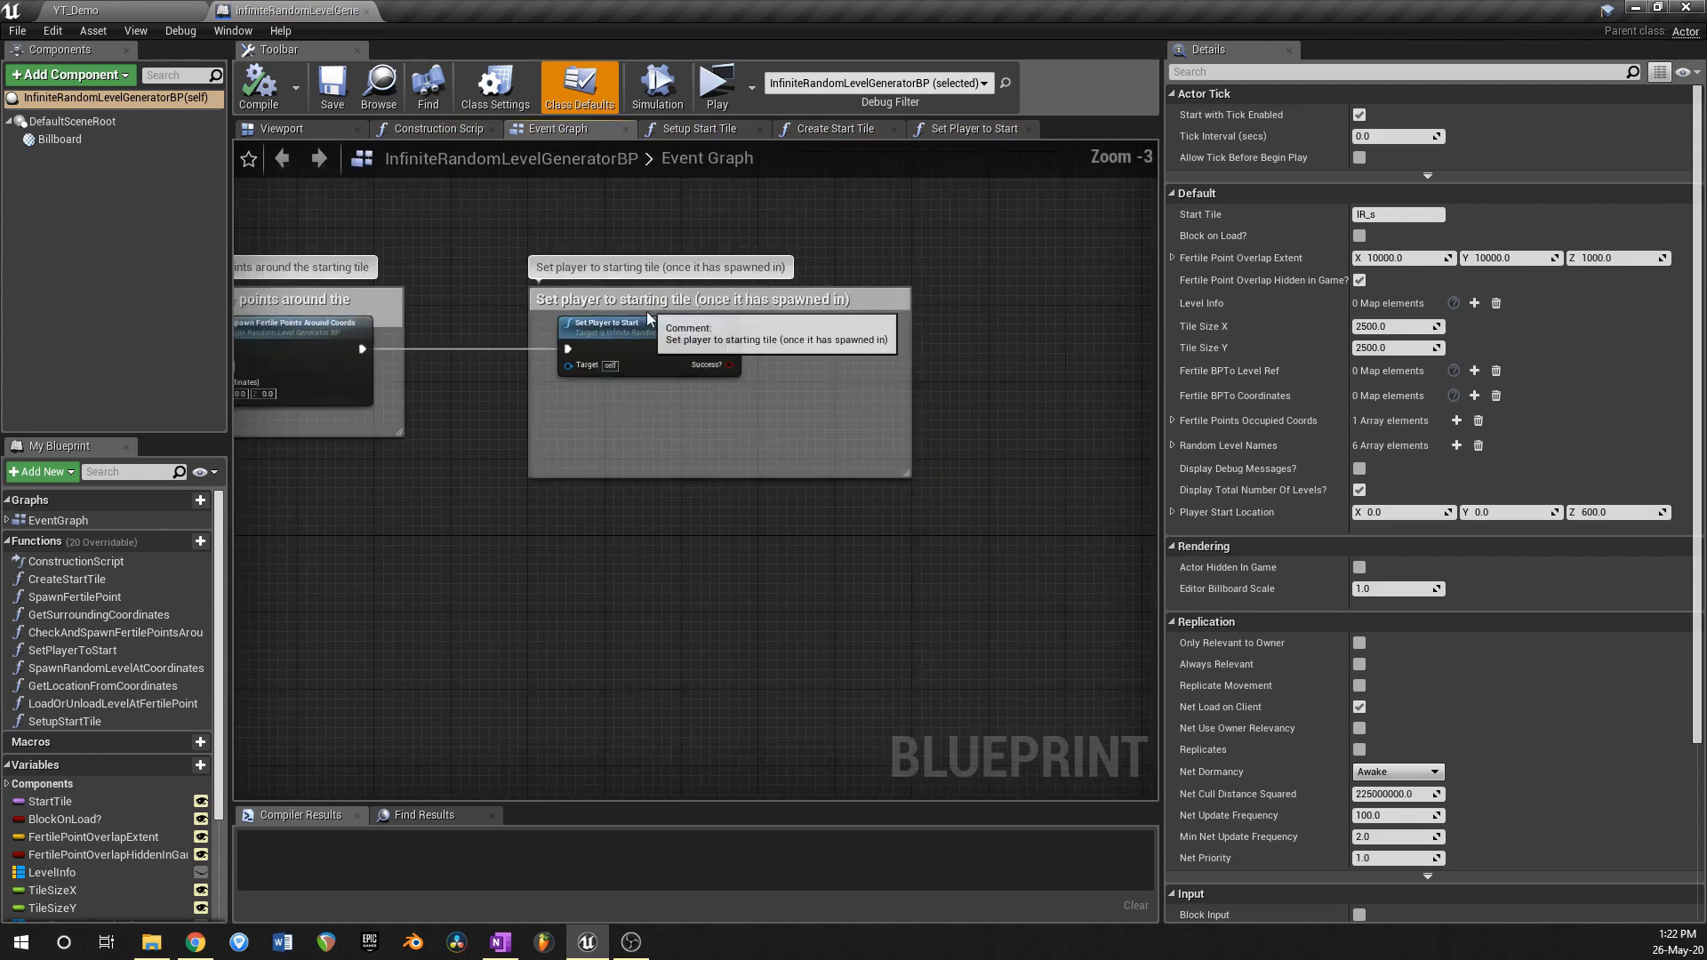
right_click_drag(655, 396, 550, 579)
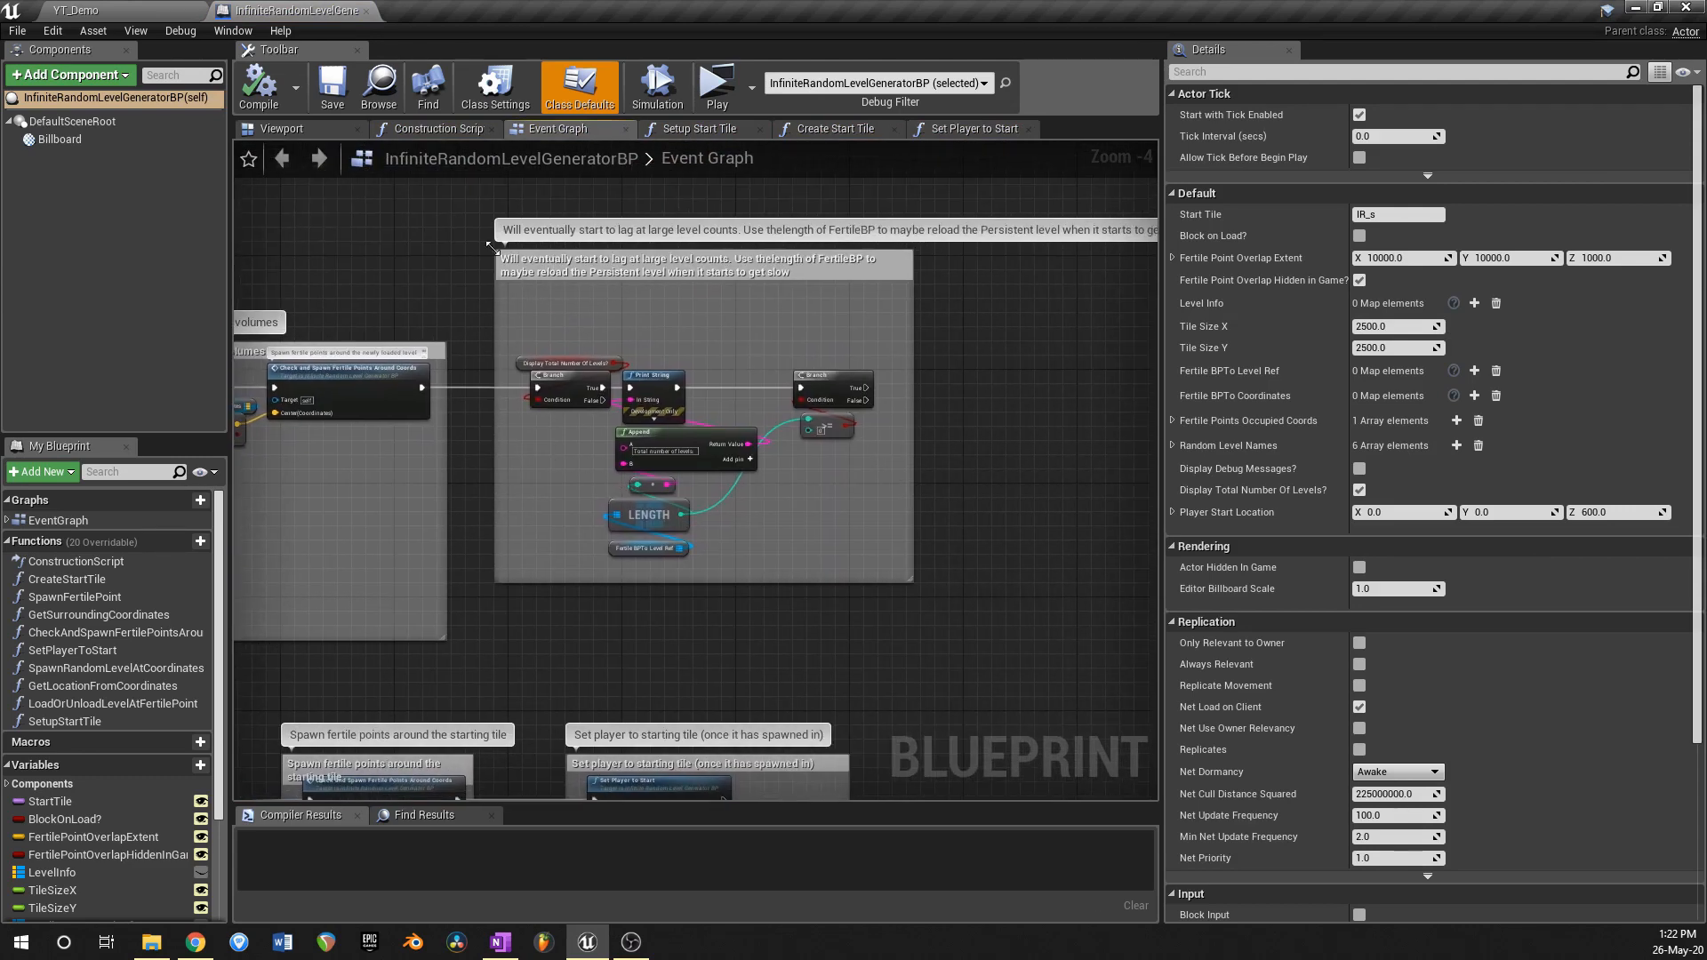
left_click_drag(482, 228, 938, 556)
left_click(800, 338)
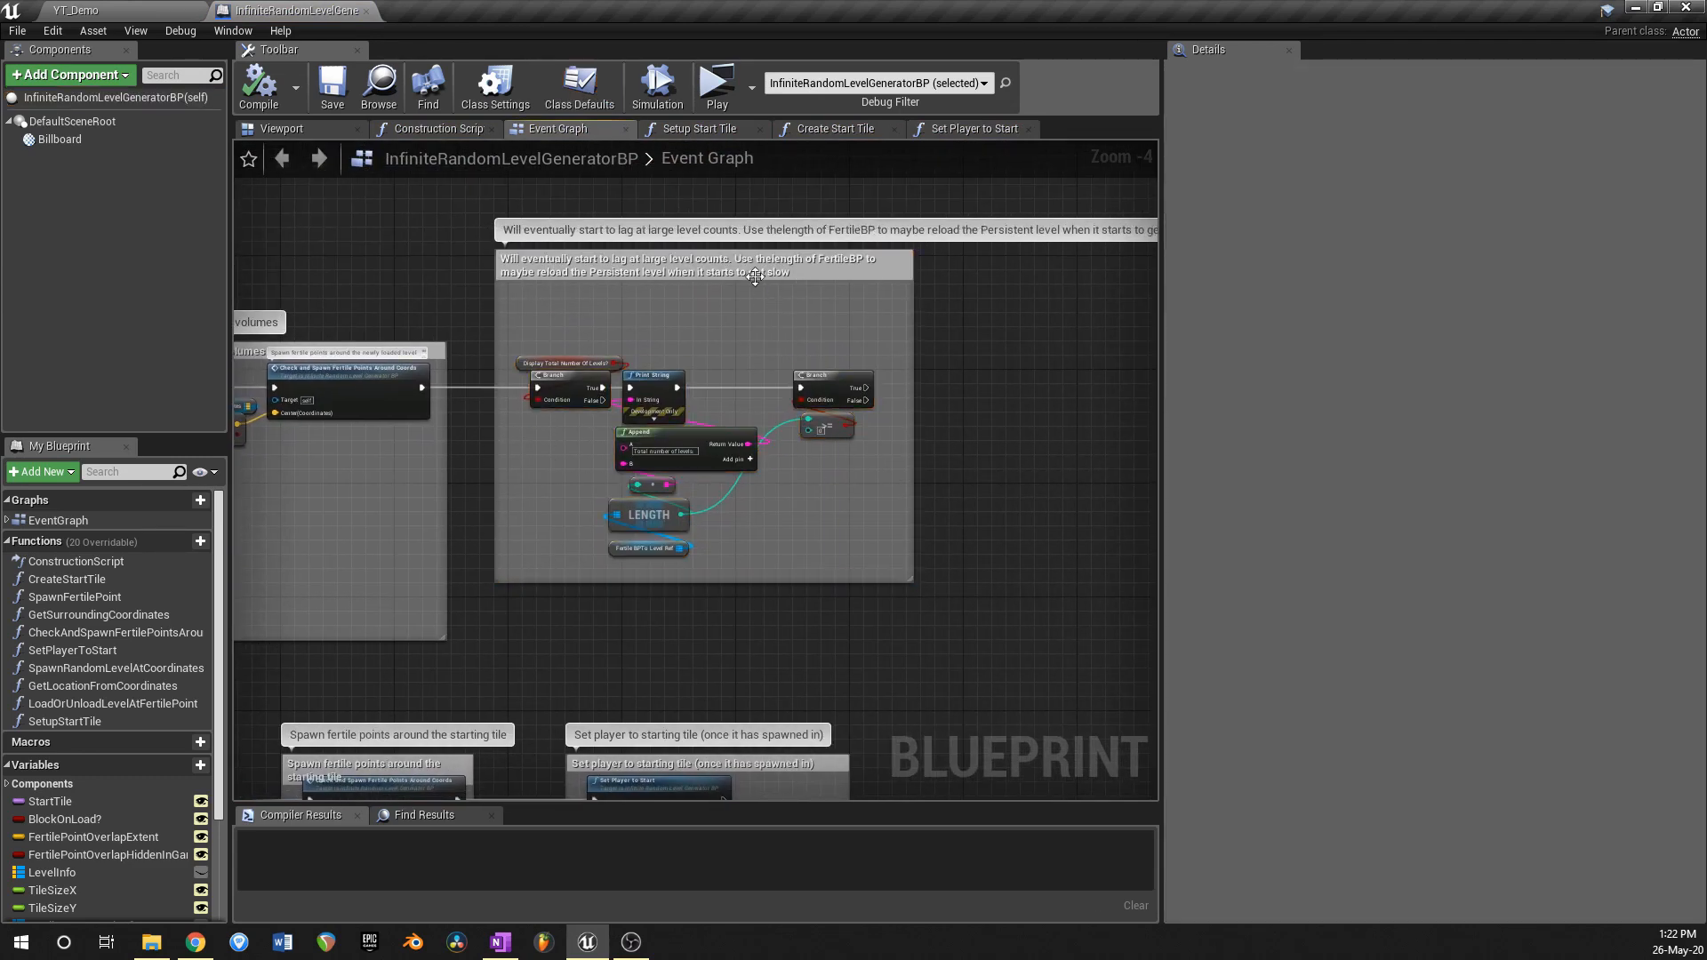
Step: Set the colour of the comment box about lag at large level counts to red
left_click(752, 272)
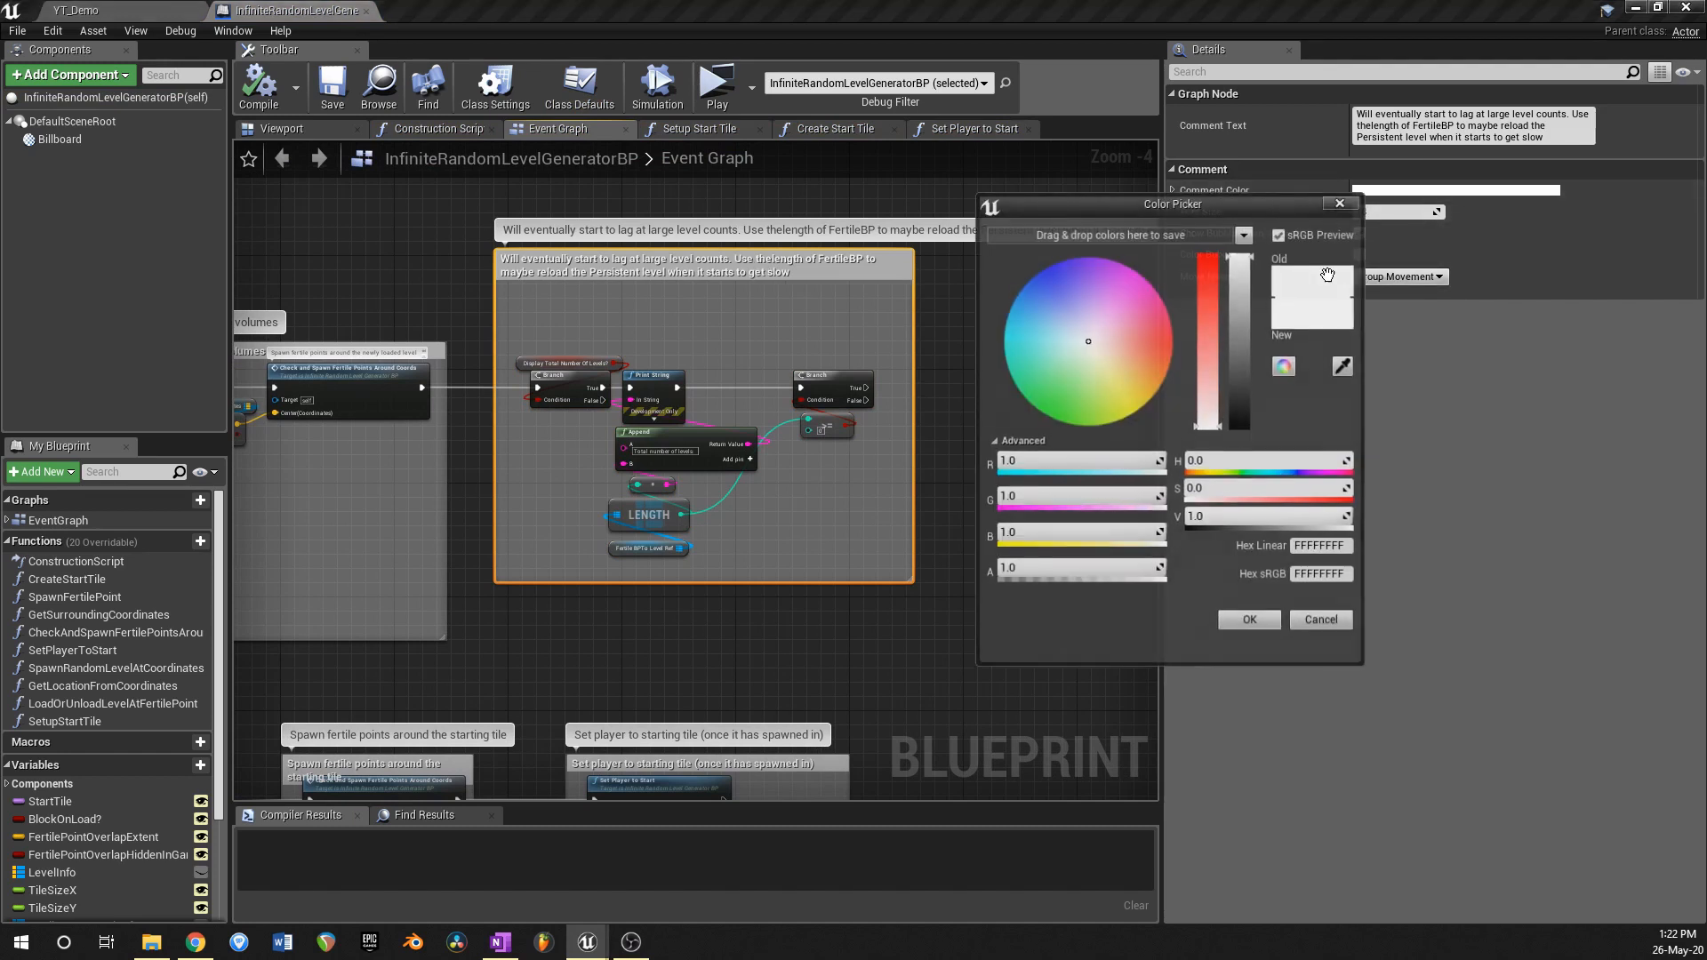
left_click(1455, 190)
left_click_drag(1163, 350, 1175, 346)
left_click(1251, 622)
right_click_drag(977, 359, 941, 445)
left_click(1053, 430)
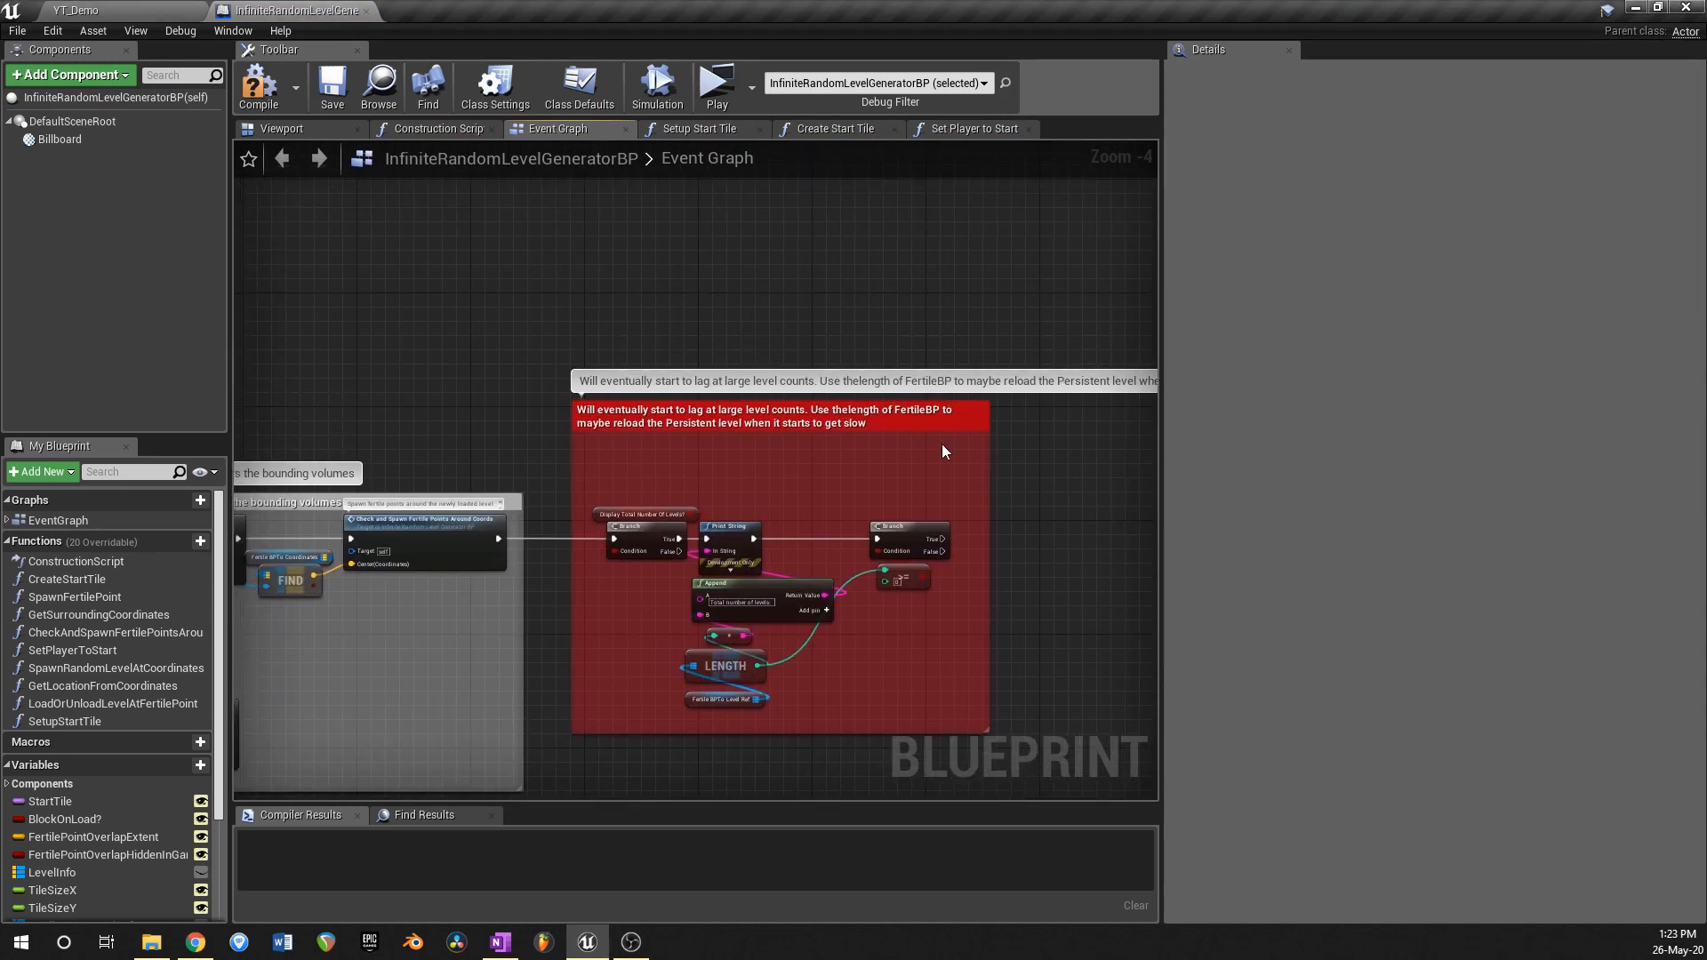
right_click_drag(744, 405, 699, 392)
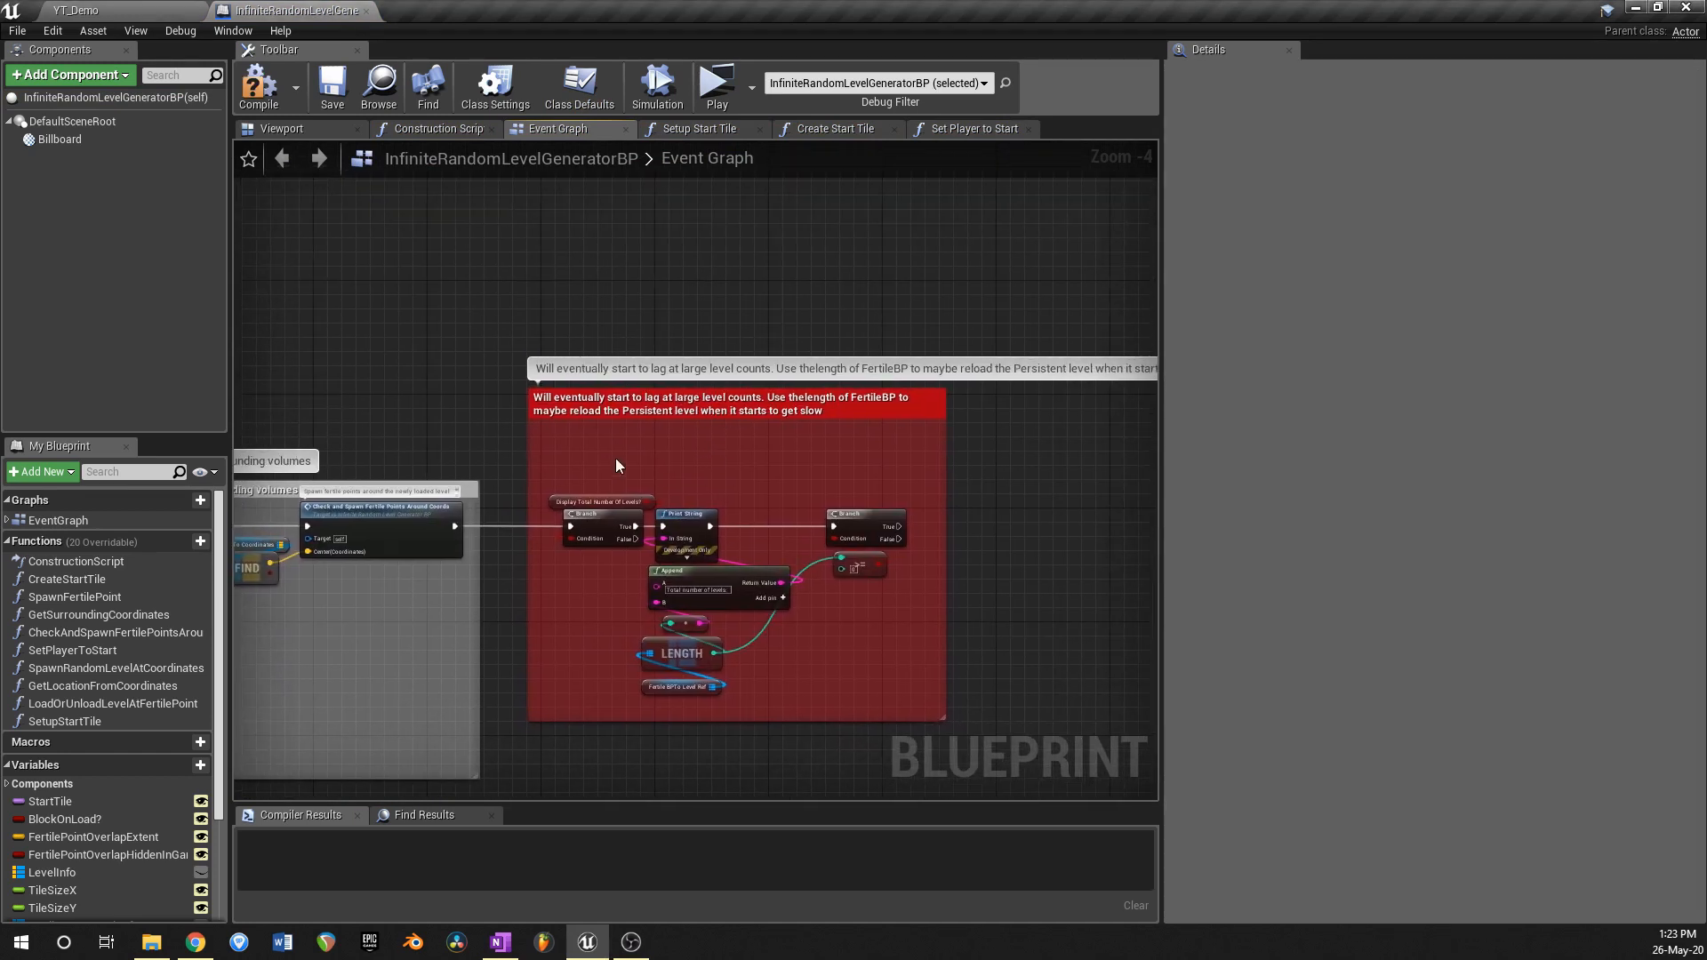
left_click(709, 409)
left_click(638, 944)
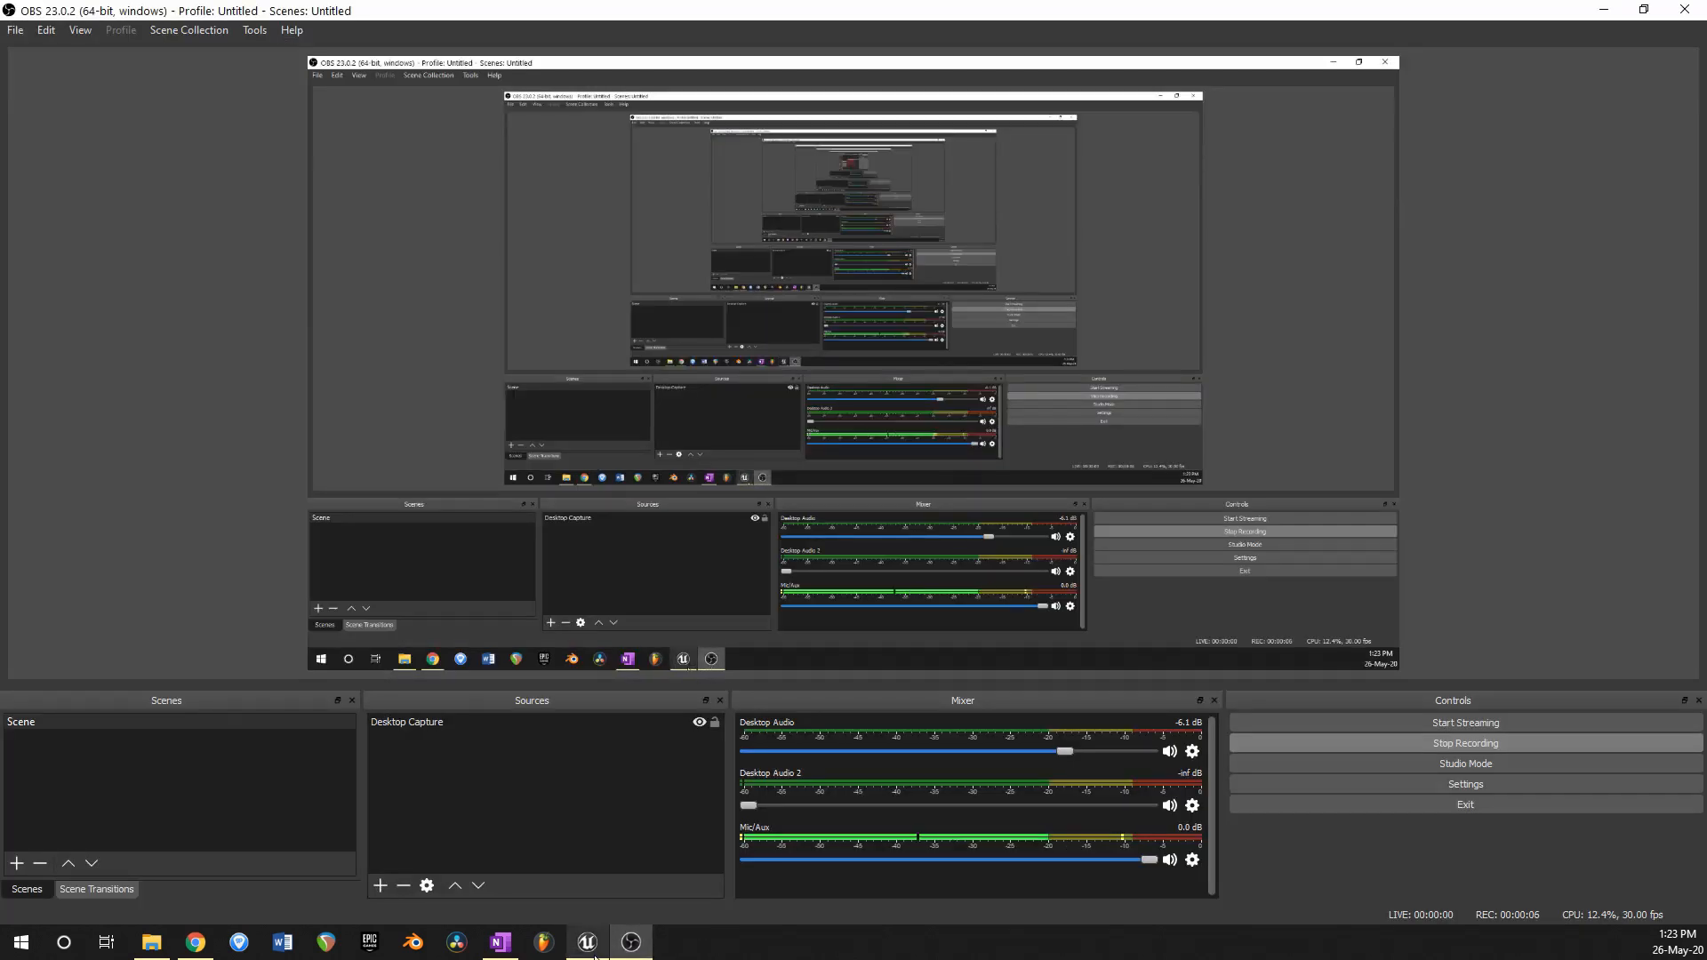
left_click(587, 941)
scroll(707, 413, "up", 3)
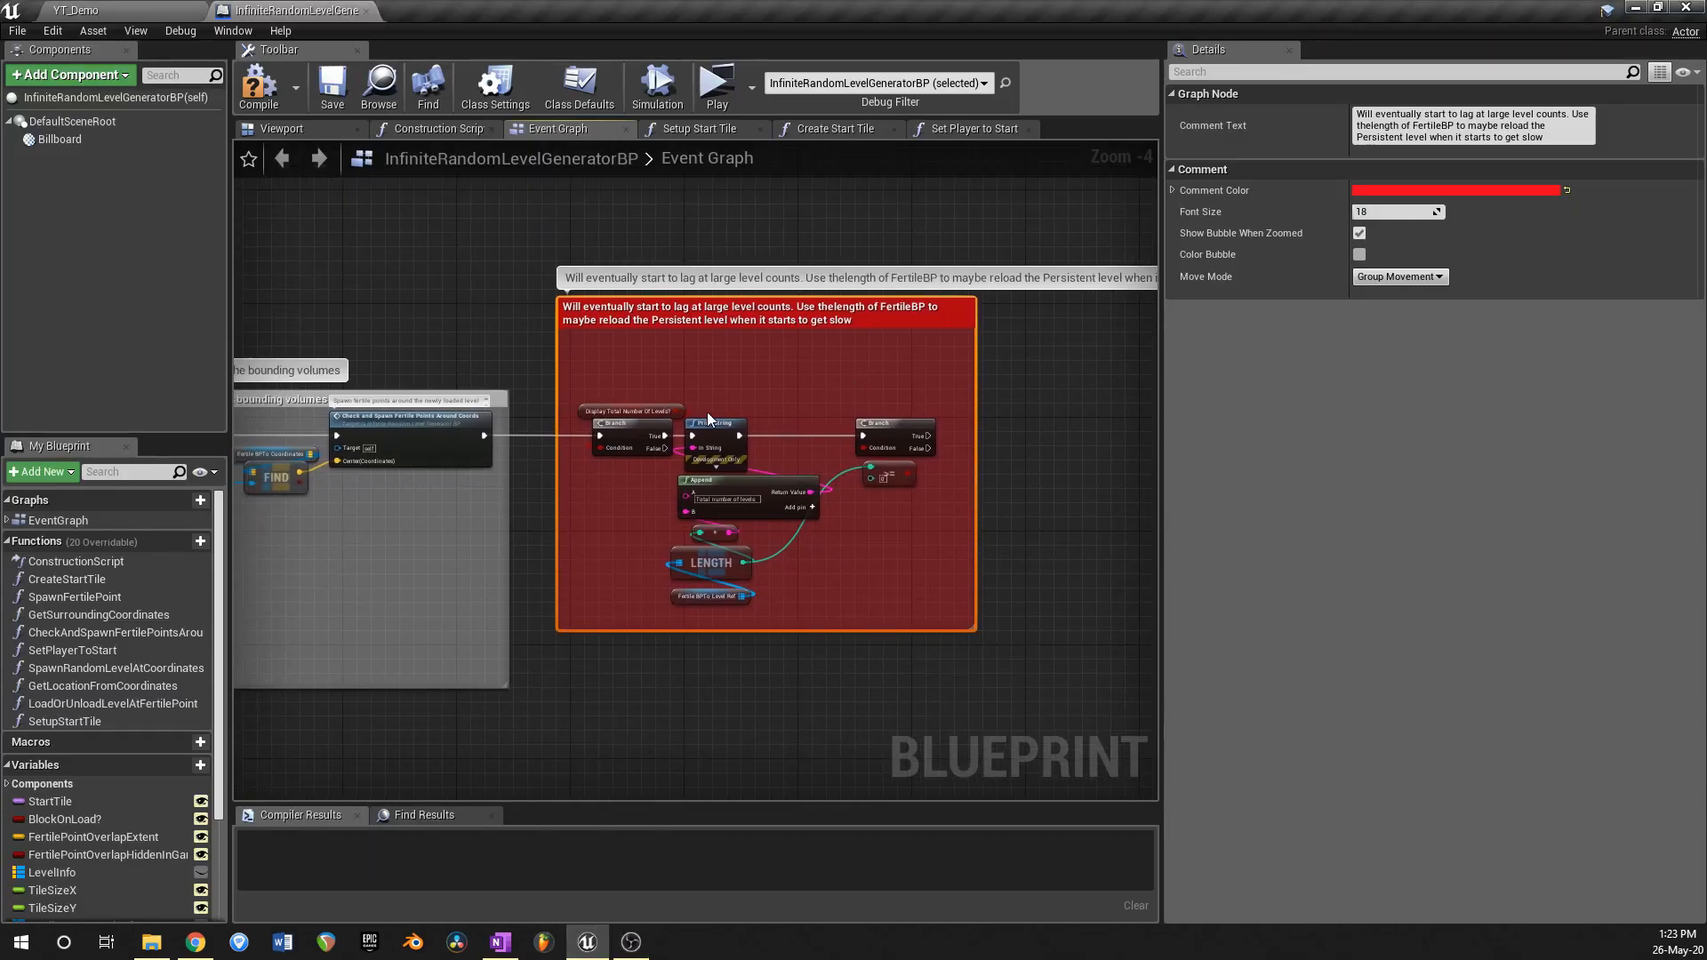
Step: Examine the Display Total Number Of Levels branch and trace the execution chain from the Player Entered Fertile Bounds event
left_click(563, 412)
scroll(561, 453, "down", 3)
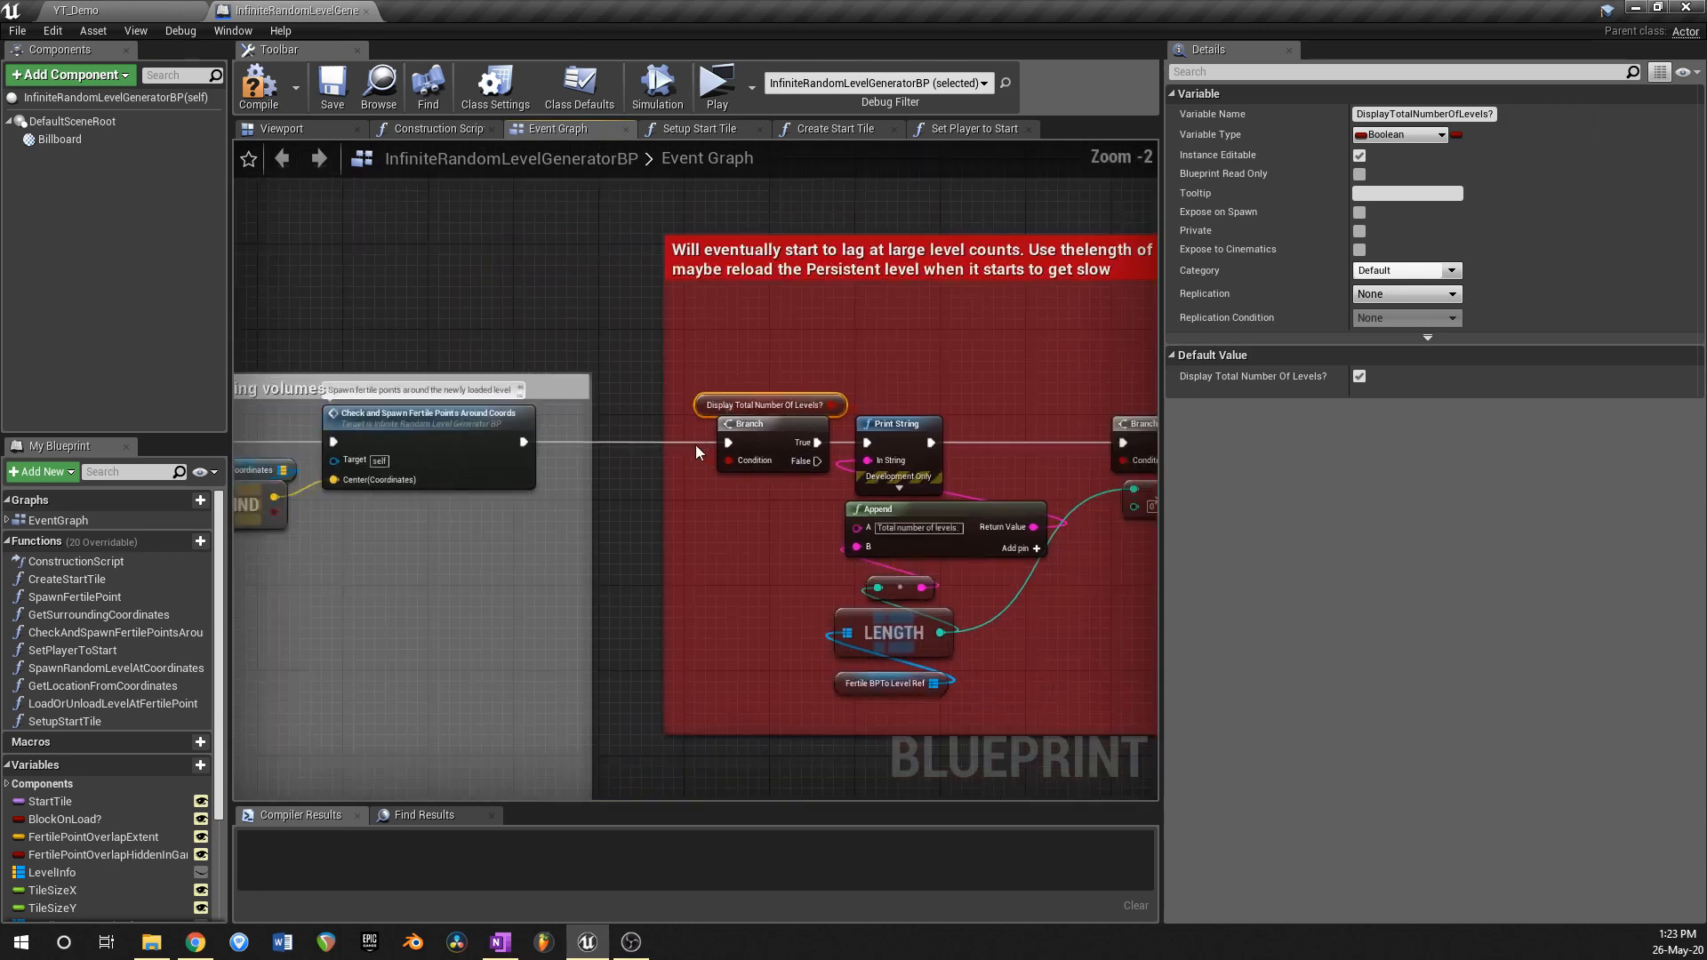
scroll(467, 464, "up", 3)
left_click(467, 465)
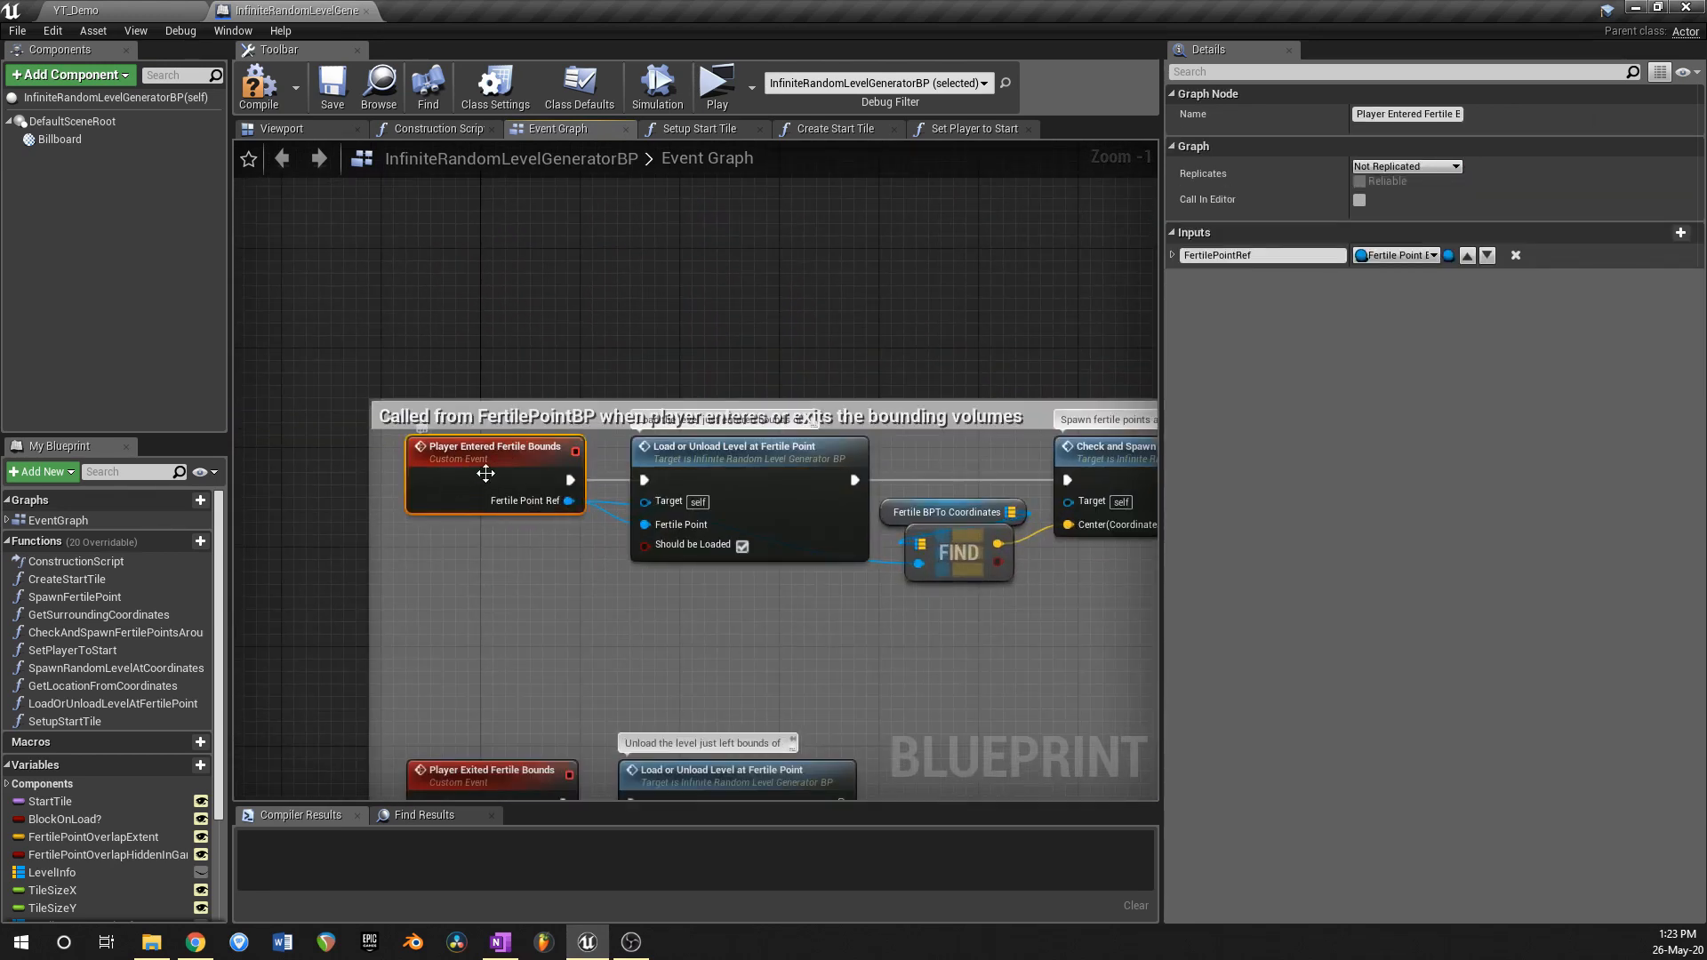
scroll(472, 466, "down", 3)
scroll(851, 483, "up", 3)
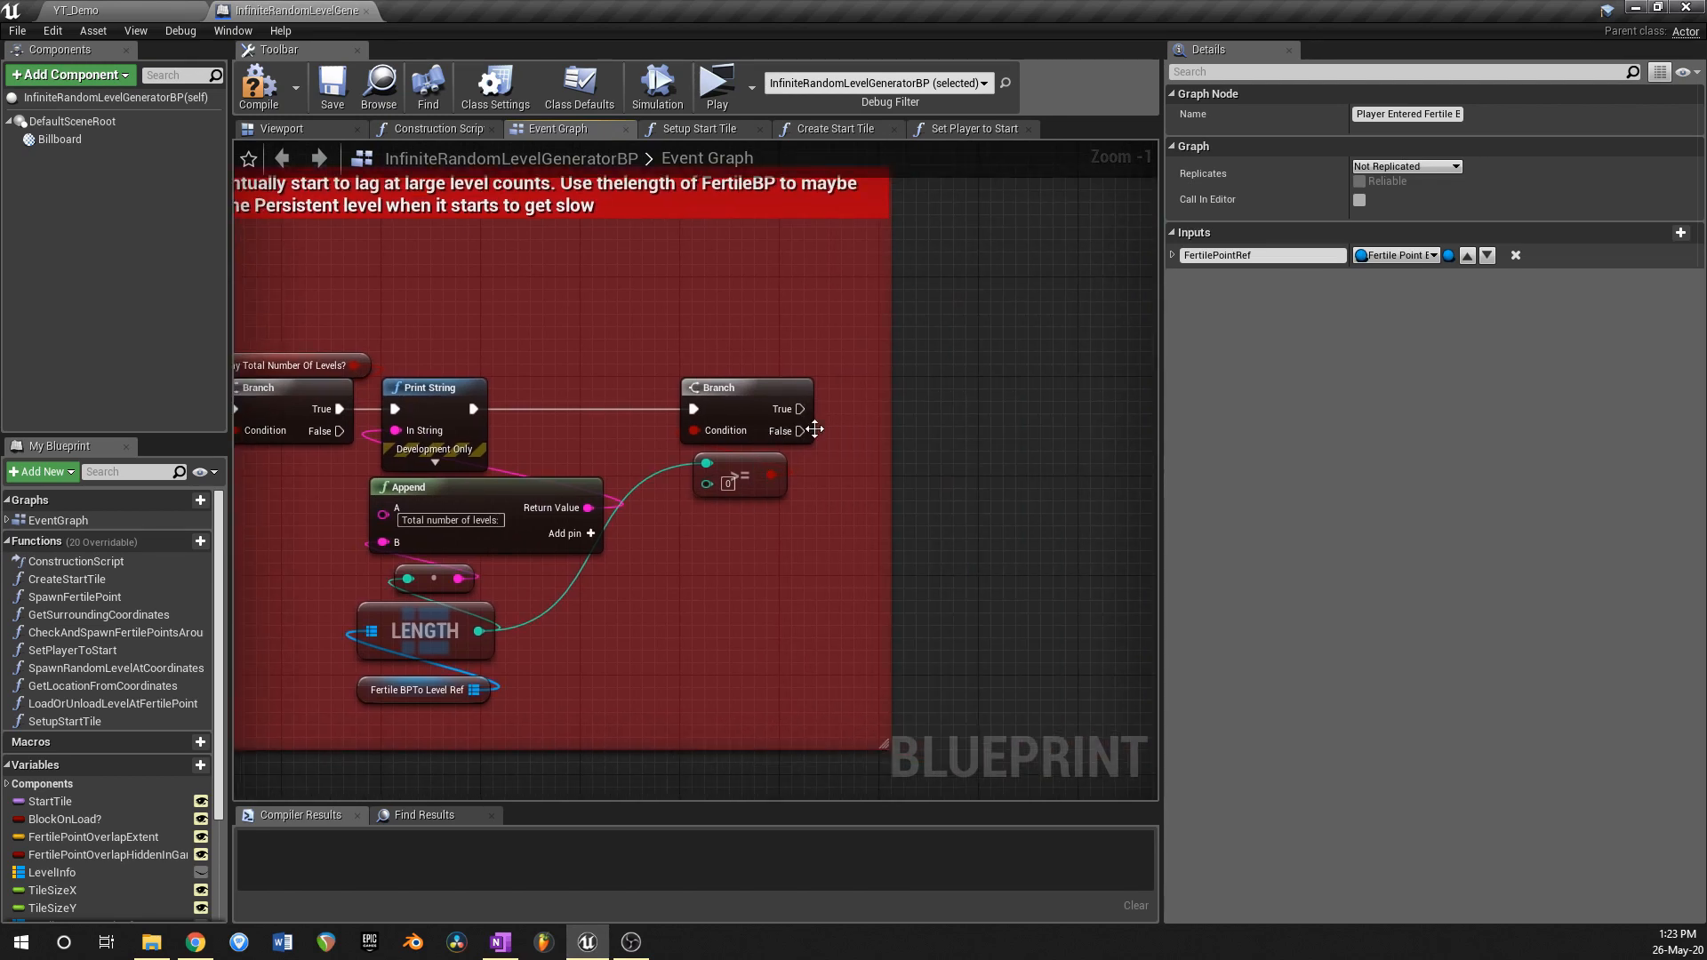
left_click_drag(801, 409, 947, 411)
left_click(876, 437)
left_click_drag(708, 485, 718, 594)
left_click(681, 595)
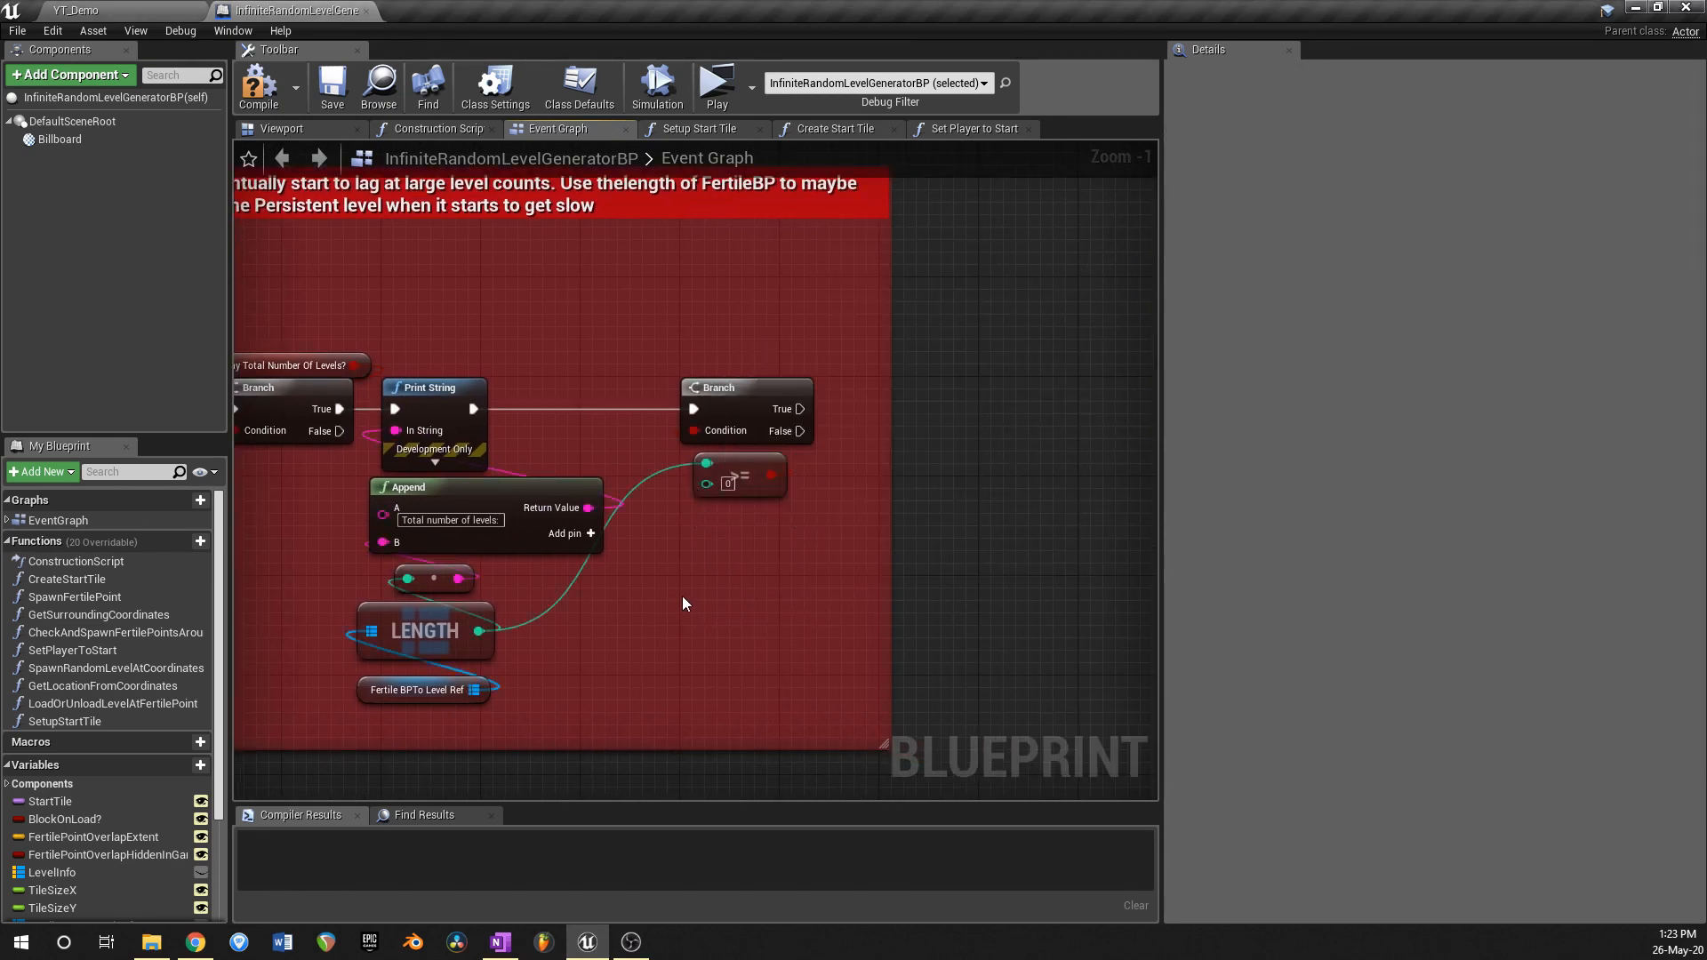
Step: Set the comparison threshold for the fertile point map length to 1000 and compile the blueprint
left_click(727, 483)
type("1000")
right_click_drag(837, 406, 757, 416)
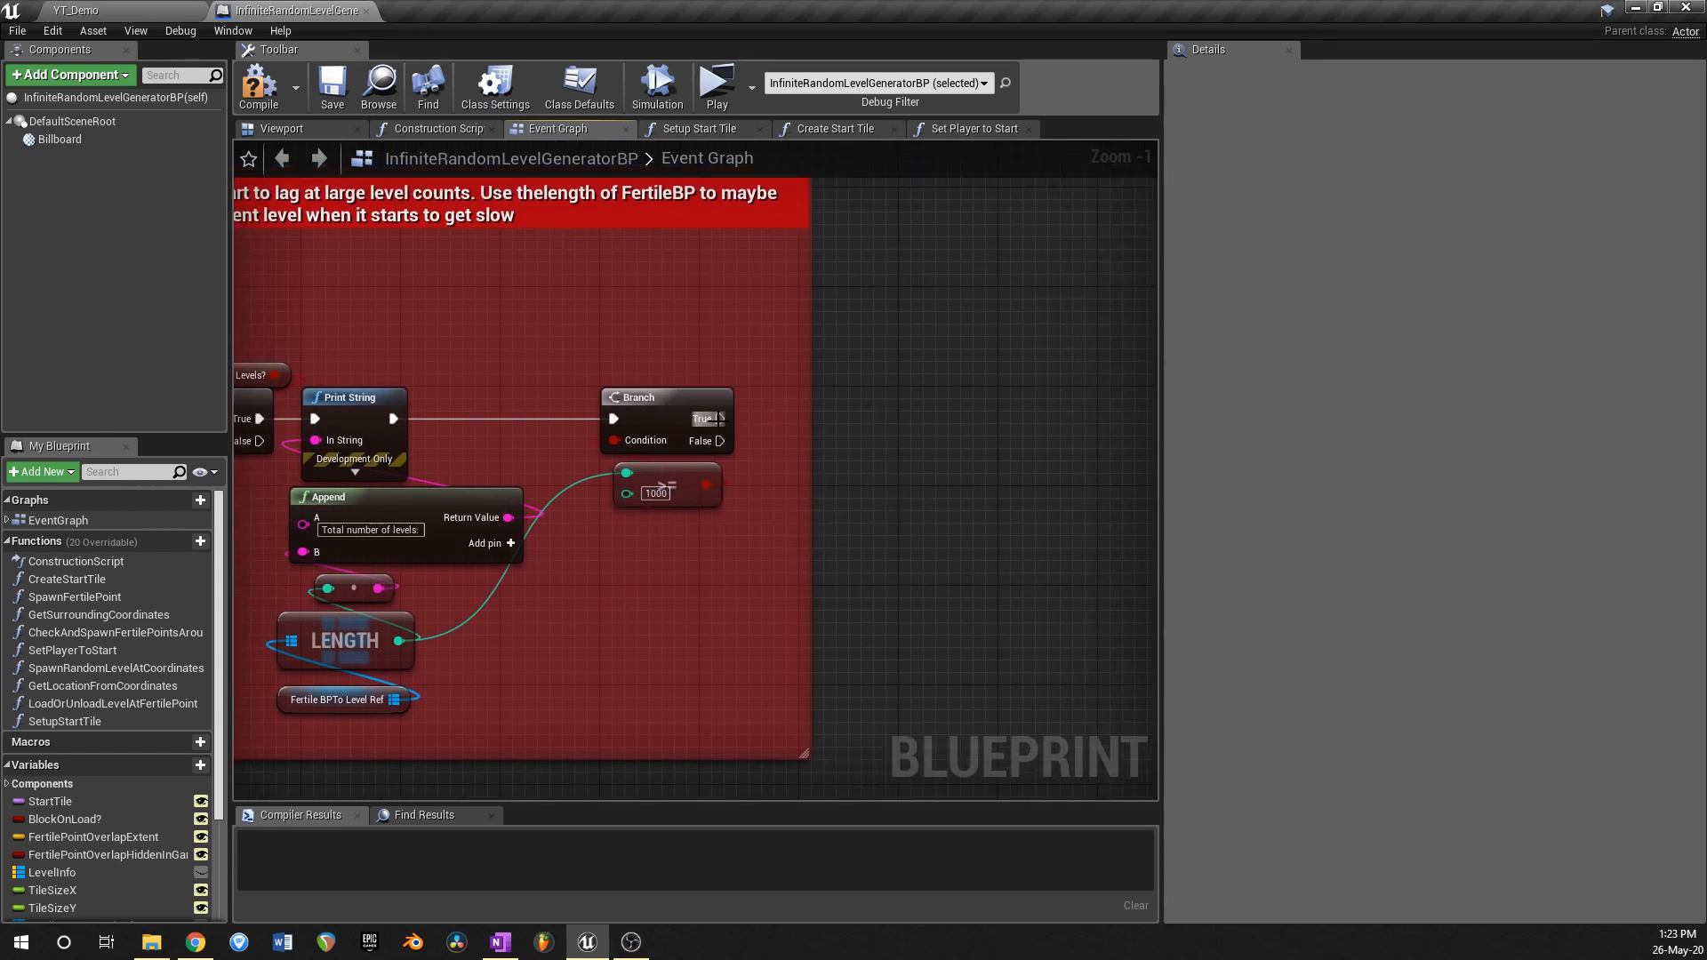
left_click_drag(721, 419, 976, 419)
left_click(256, 89)
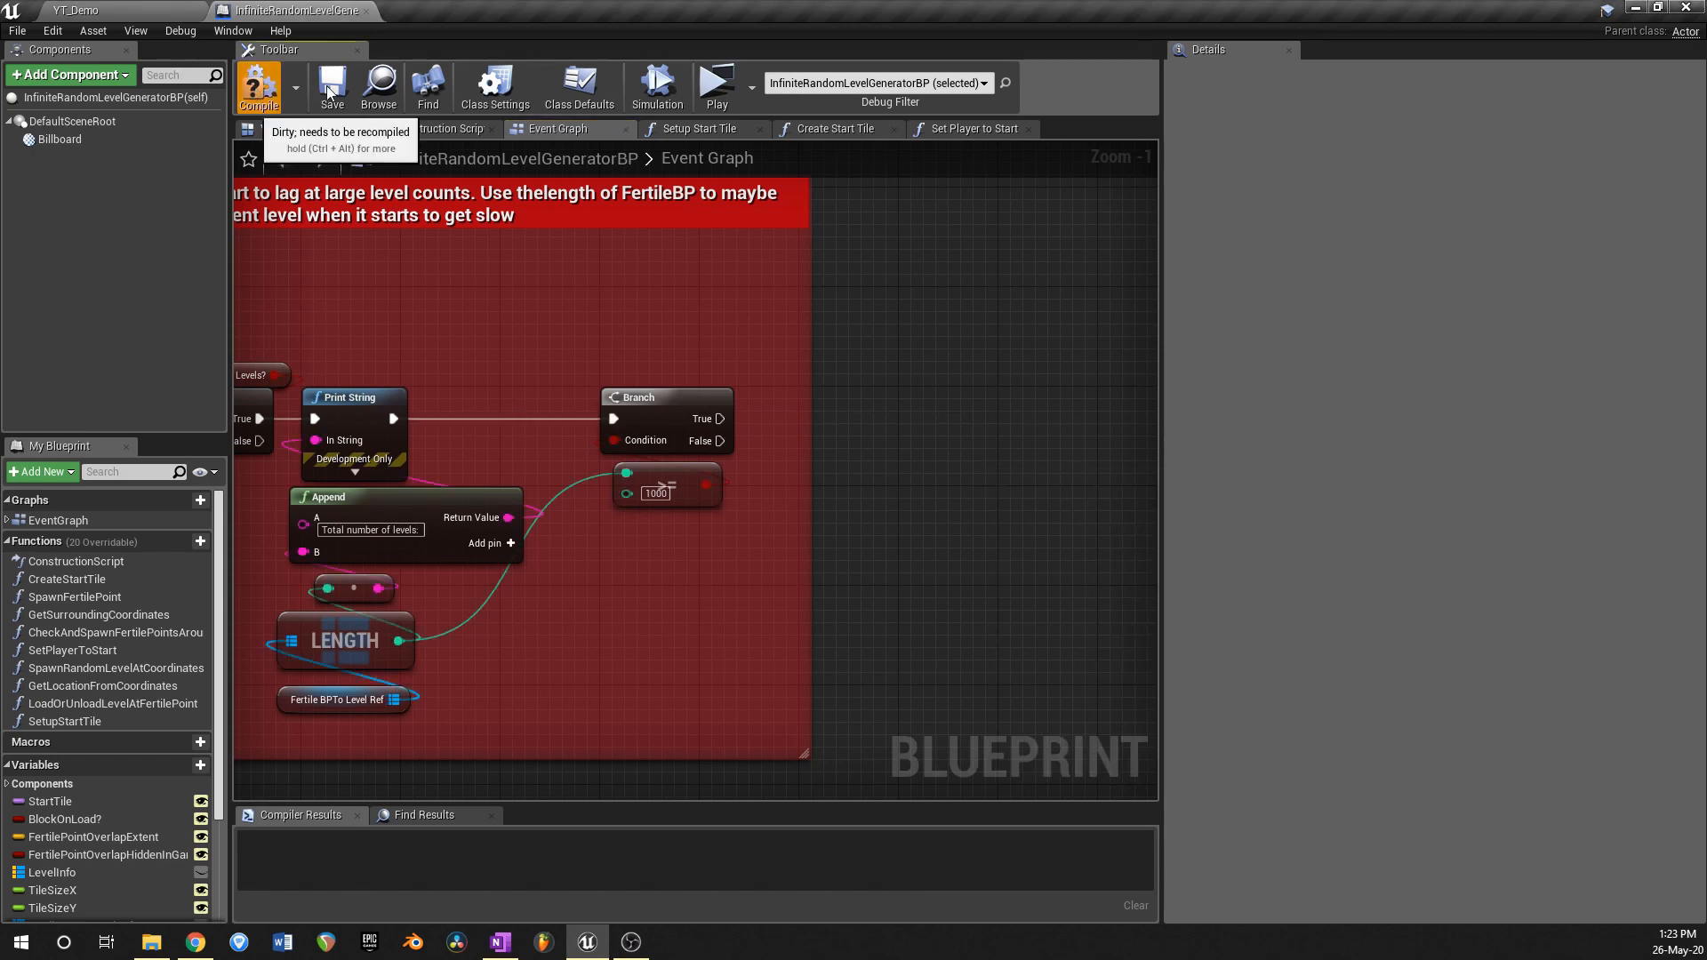
Step: Review how the map length comparison relates to the final Branch node and its unused True output
right_click_drag(624, 517, 696, 519)
scroll(700, 514, "up", 1)
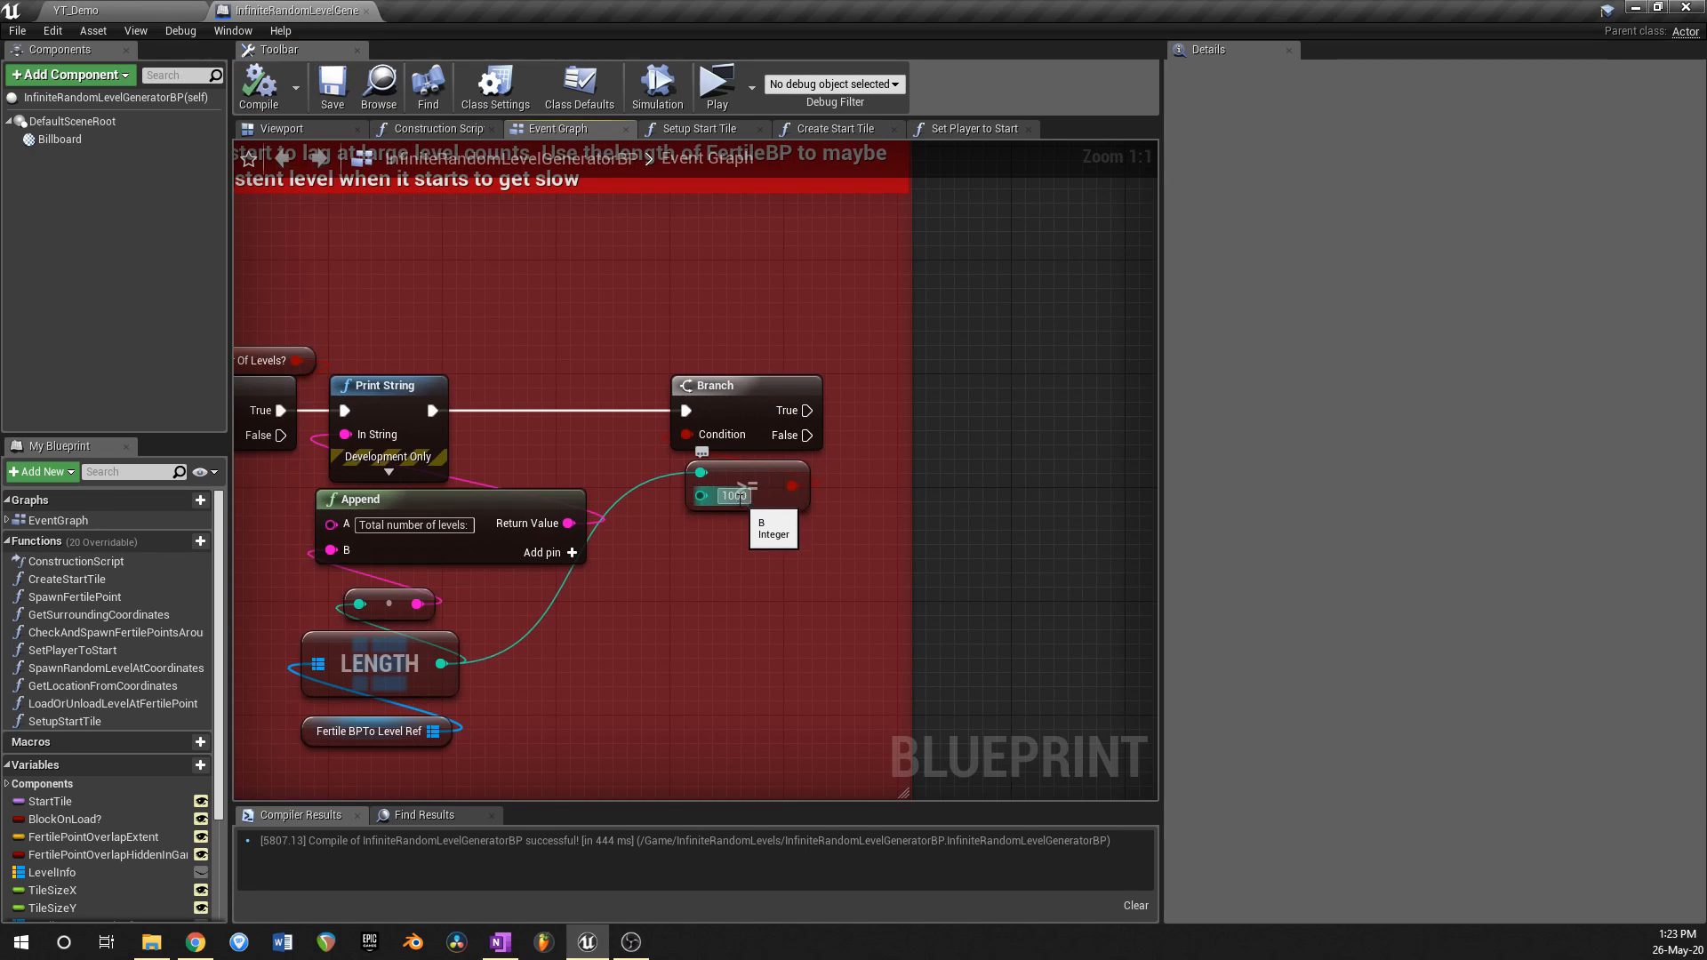
right_click_drag(736, 511, 746, 587)
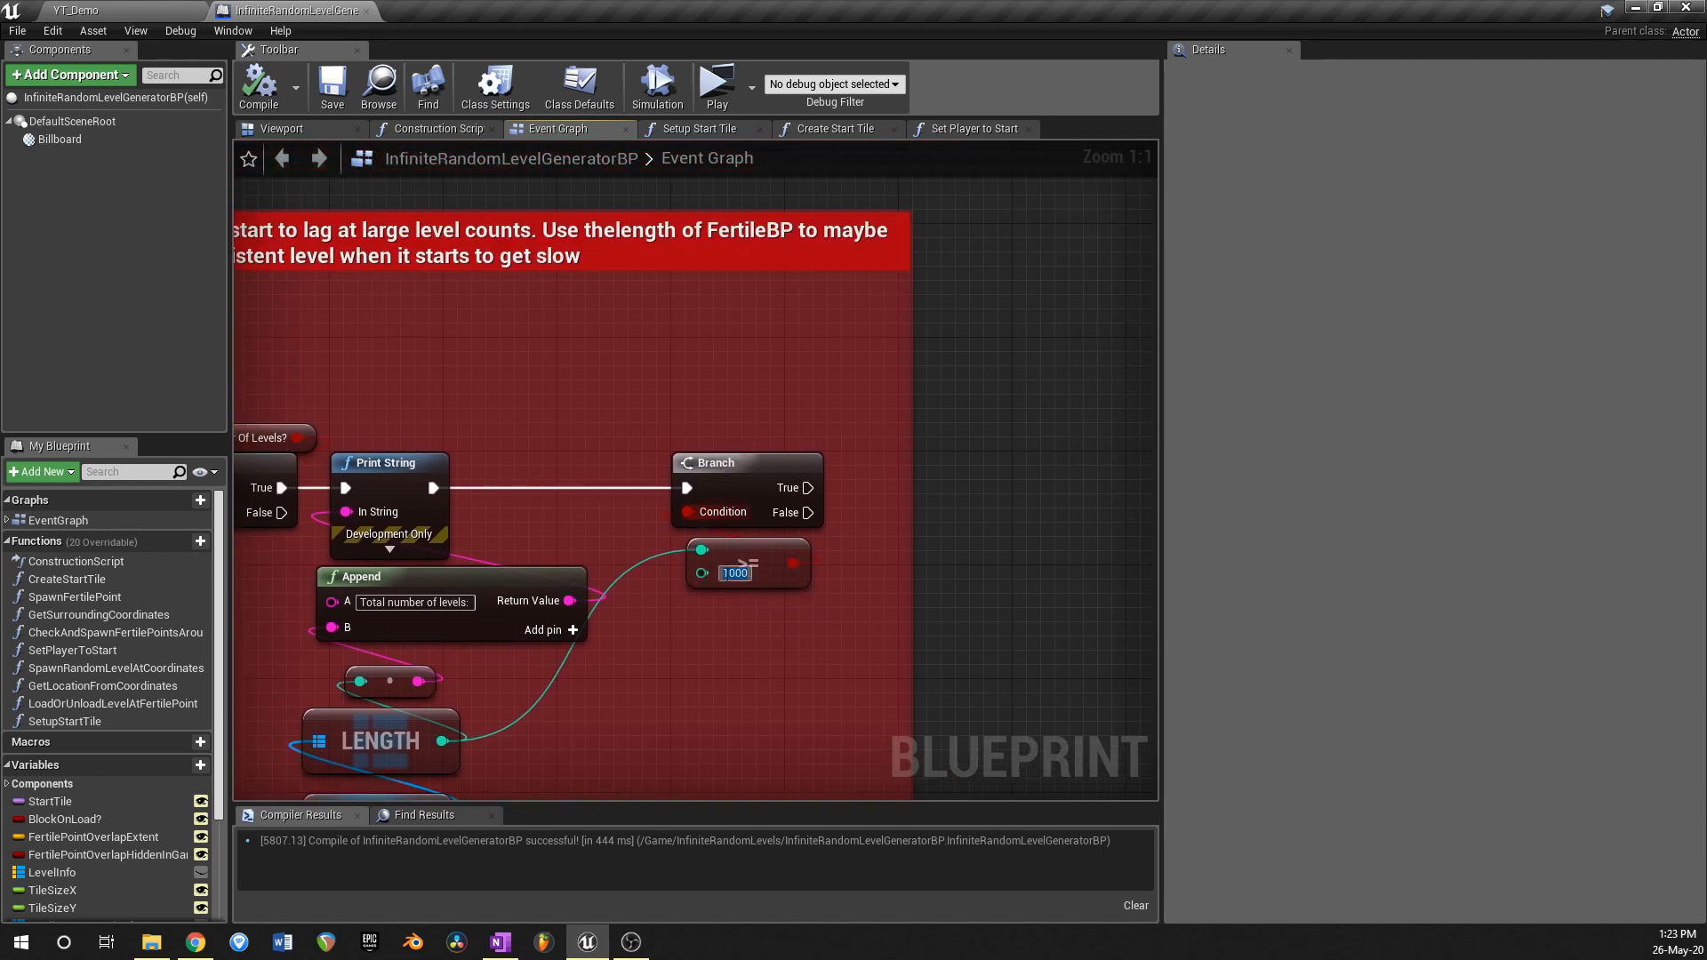
right_click_drag(397, 607, 418, 495)
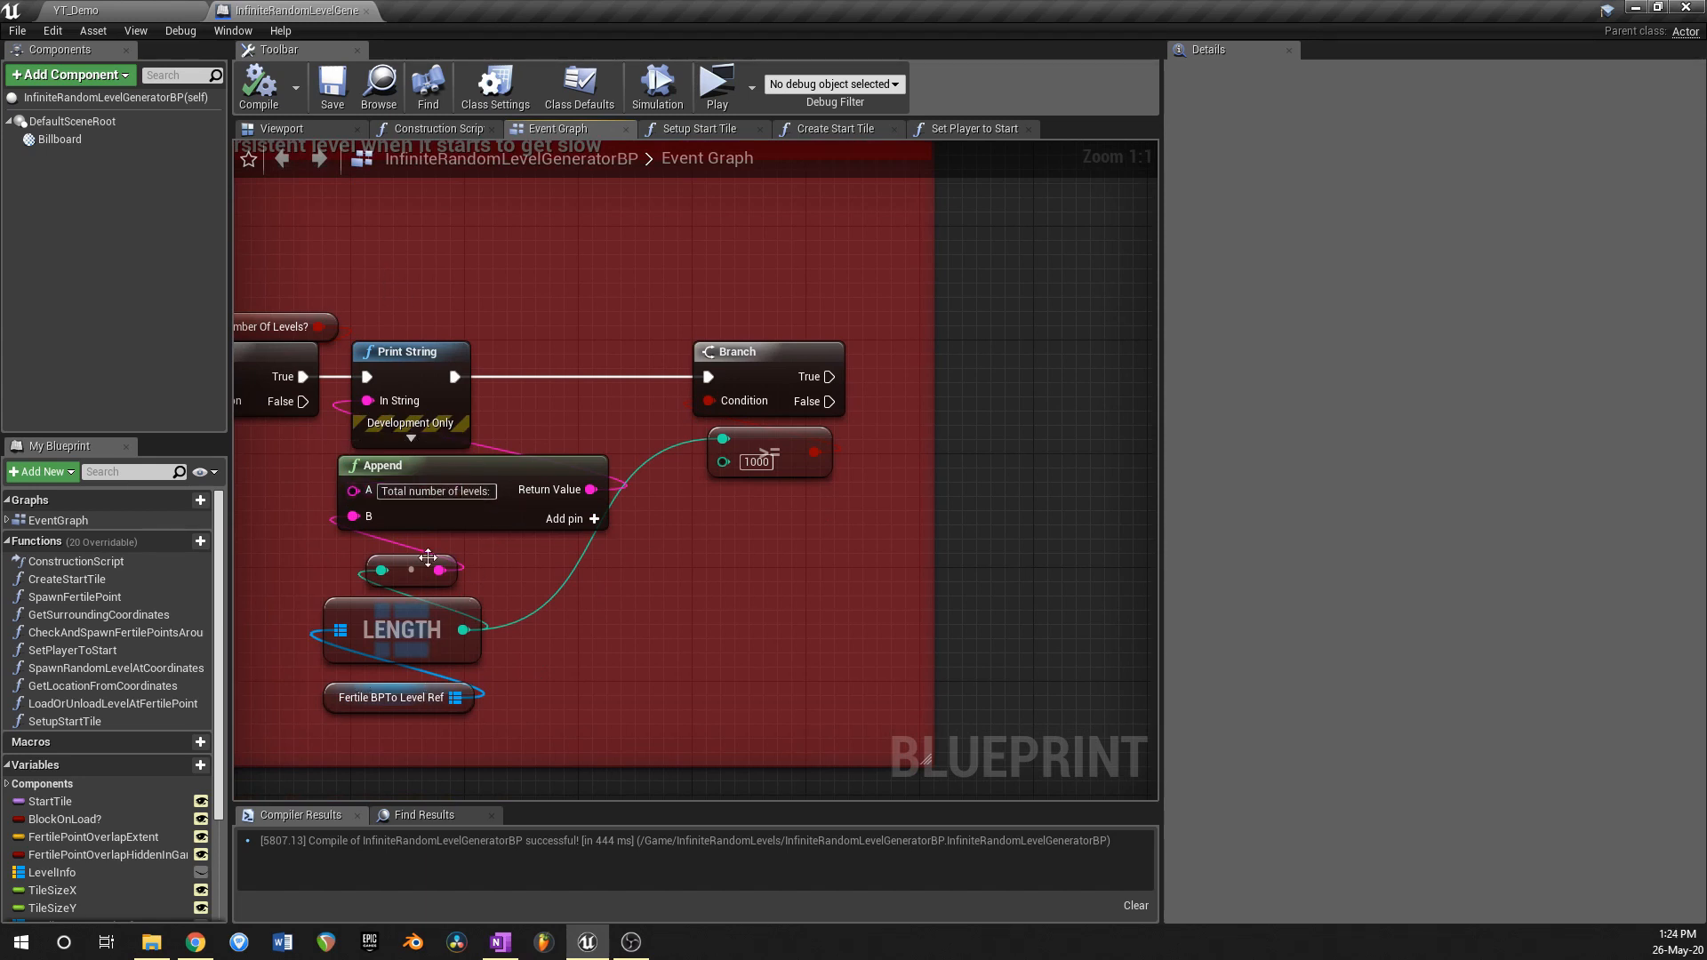
right_click_drag(681, 484, 639, 501)
left_click_drag(710, 412, 1084, 416)
left_click(923, 468)
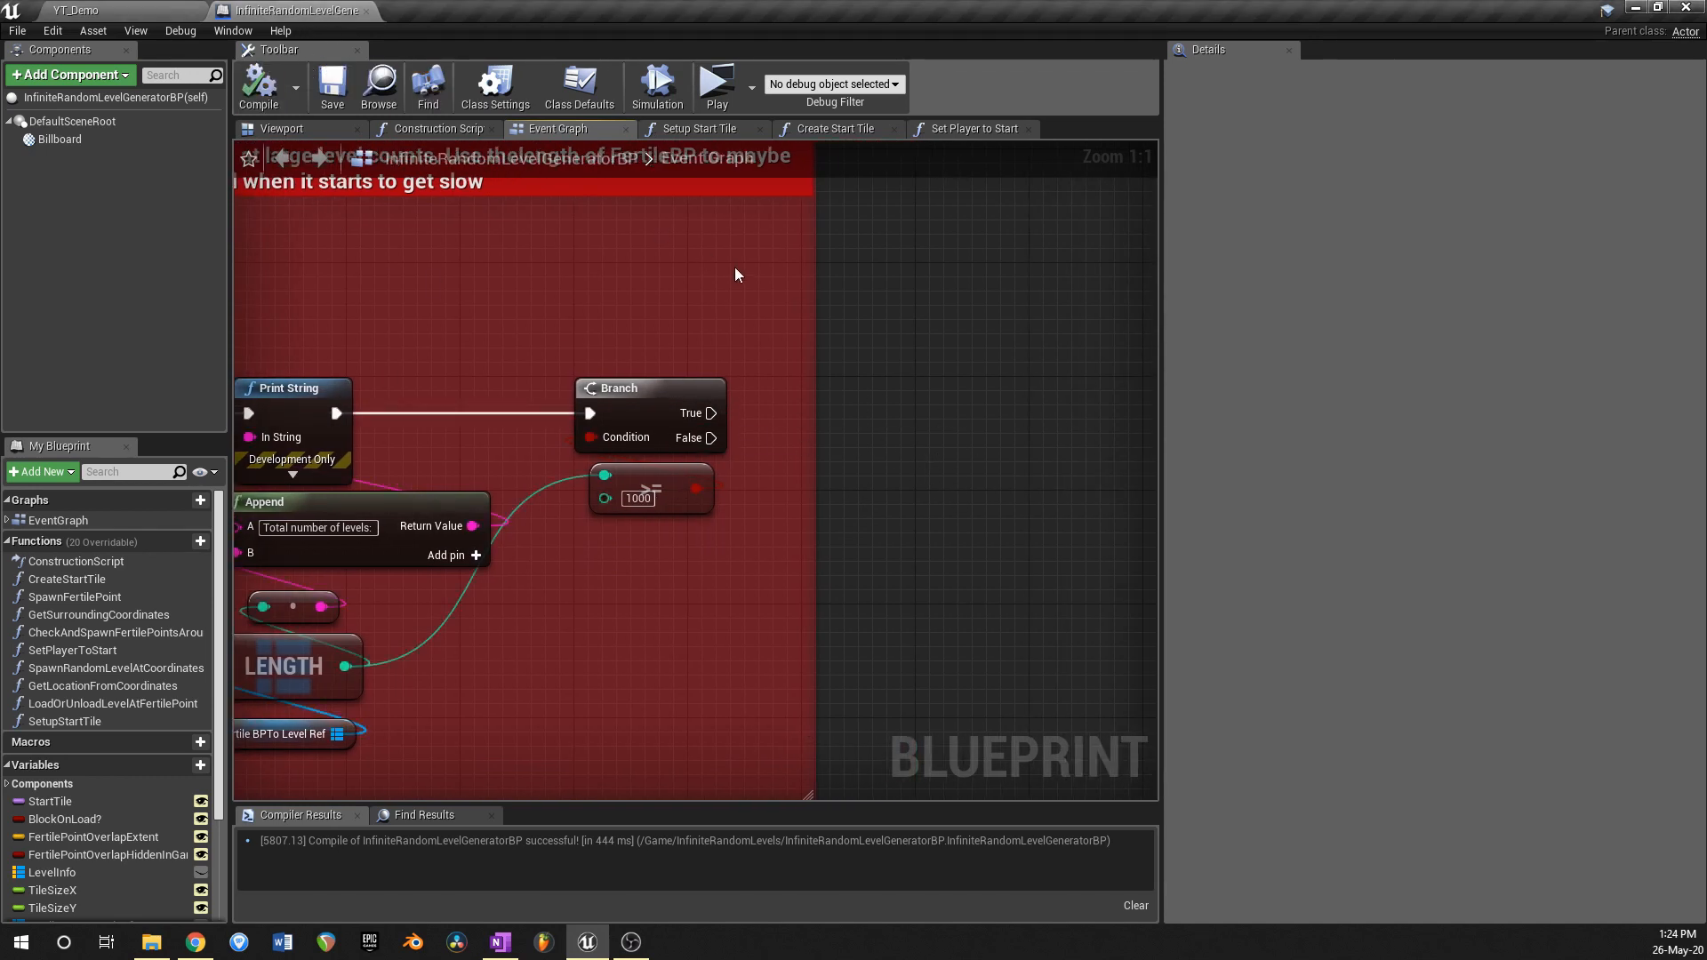
Step: Return to the YT_Demo level and show the IR_s start tile sublevel to check it against Player Start Location
left_click(368, 12)
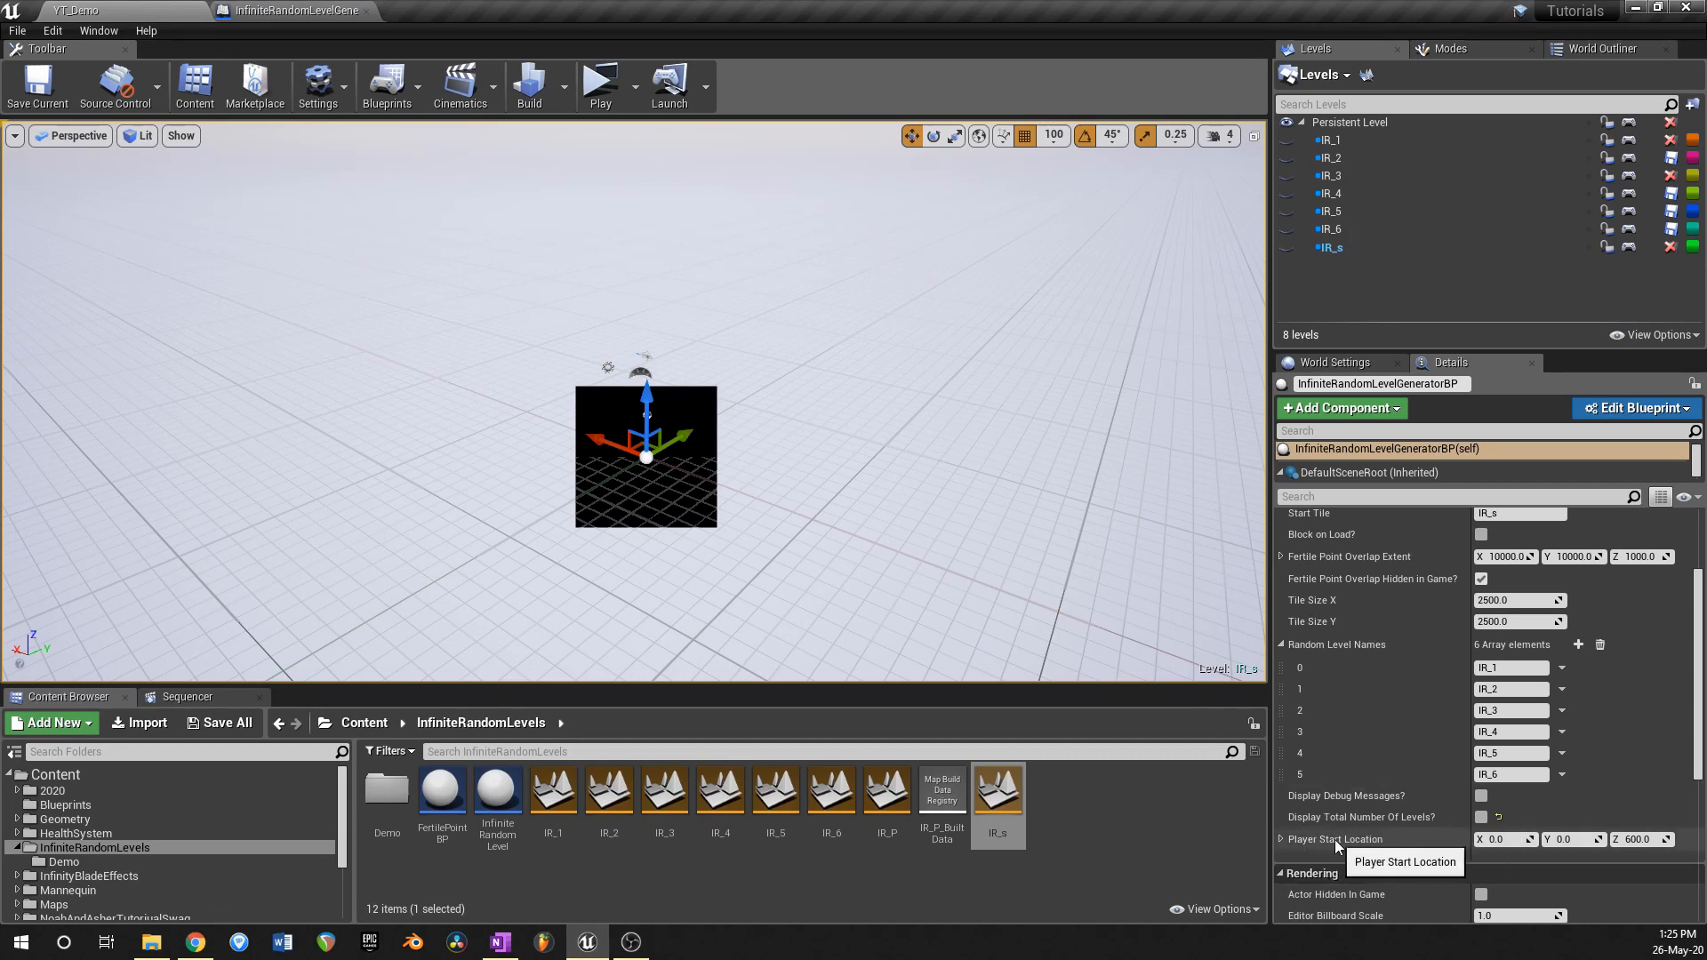
right_click_drag(810, 442, 789, 461)
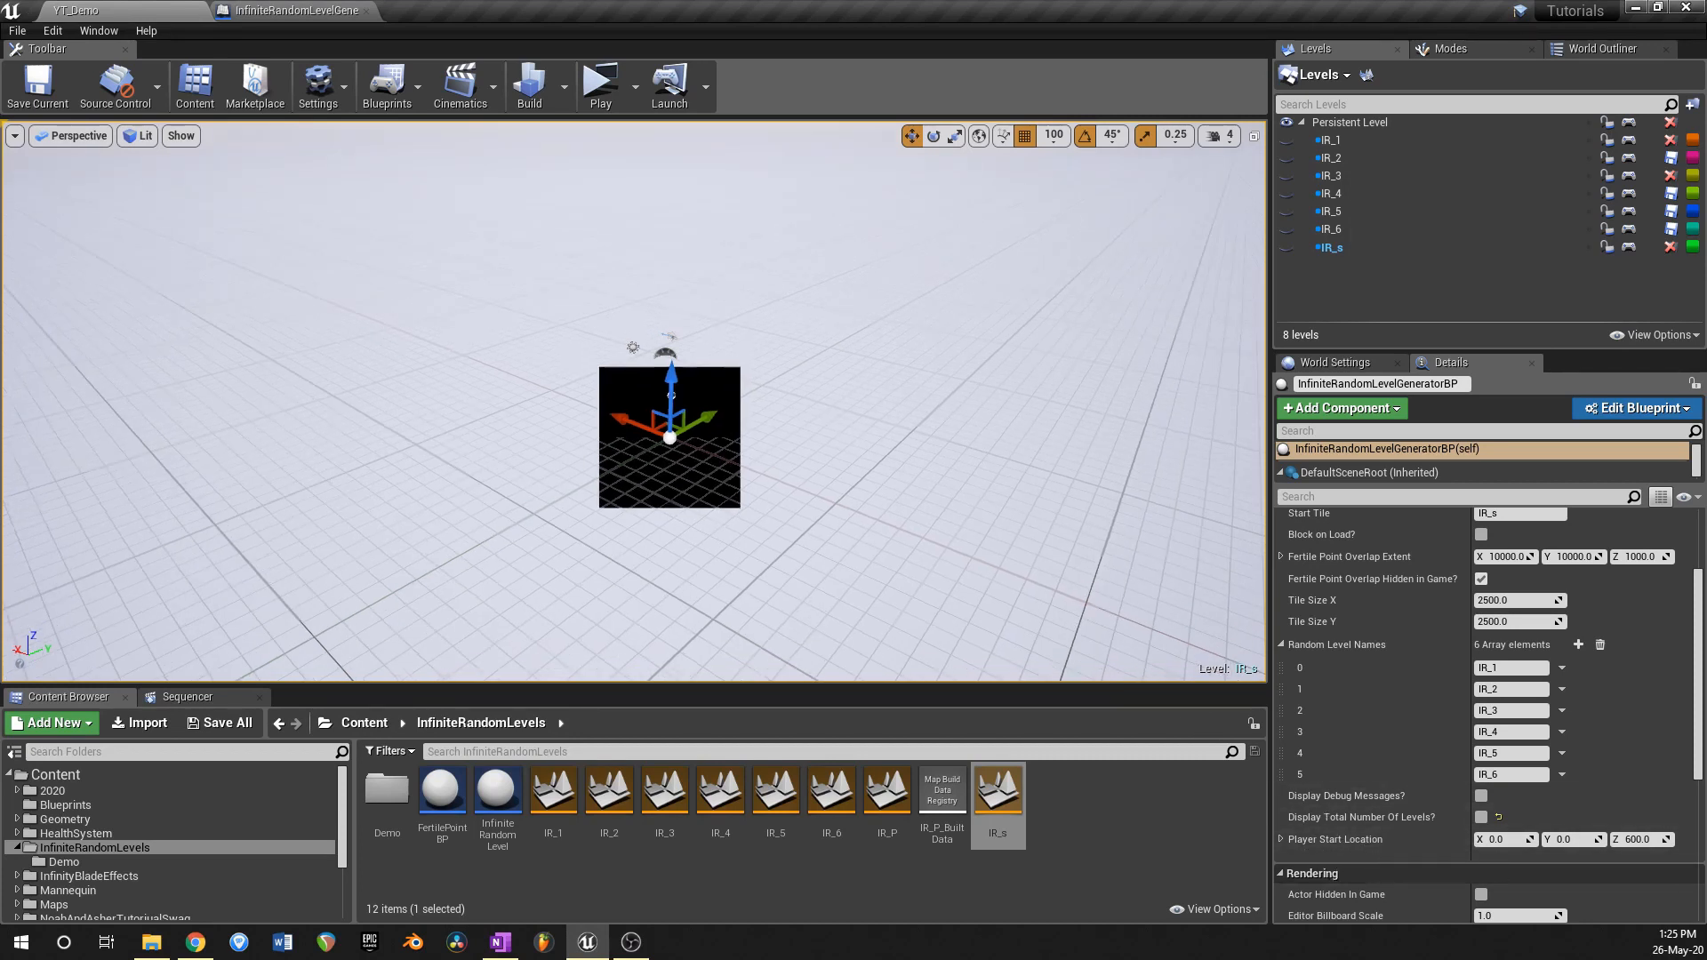
left_click(1286, 250)
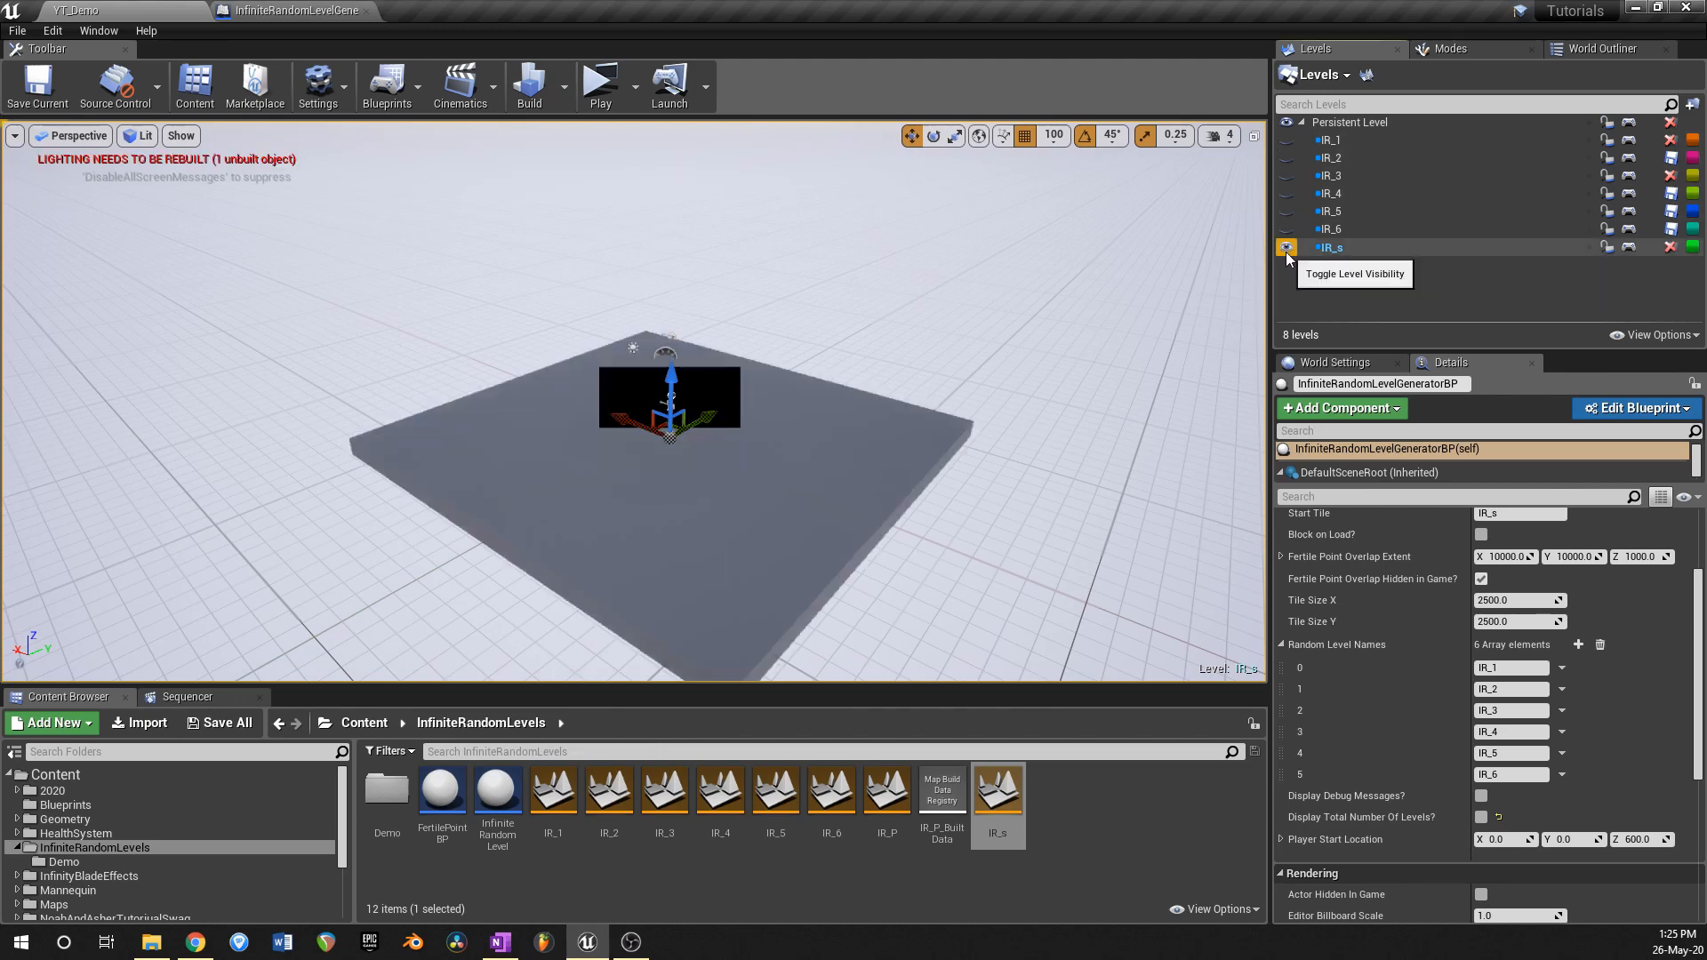
scroll(685, 438, "up", 3)
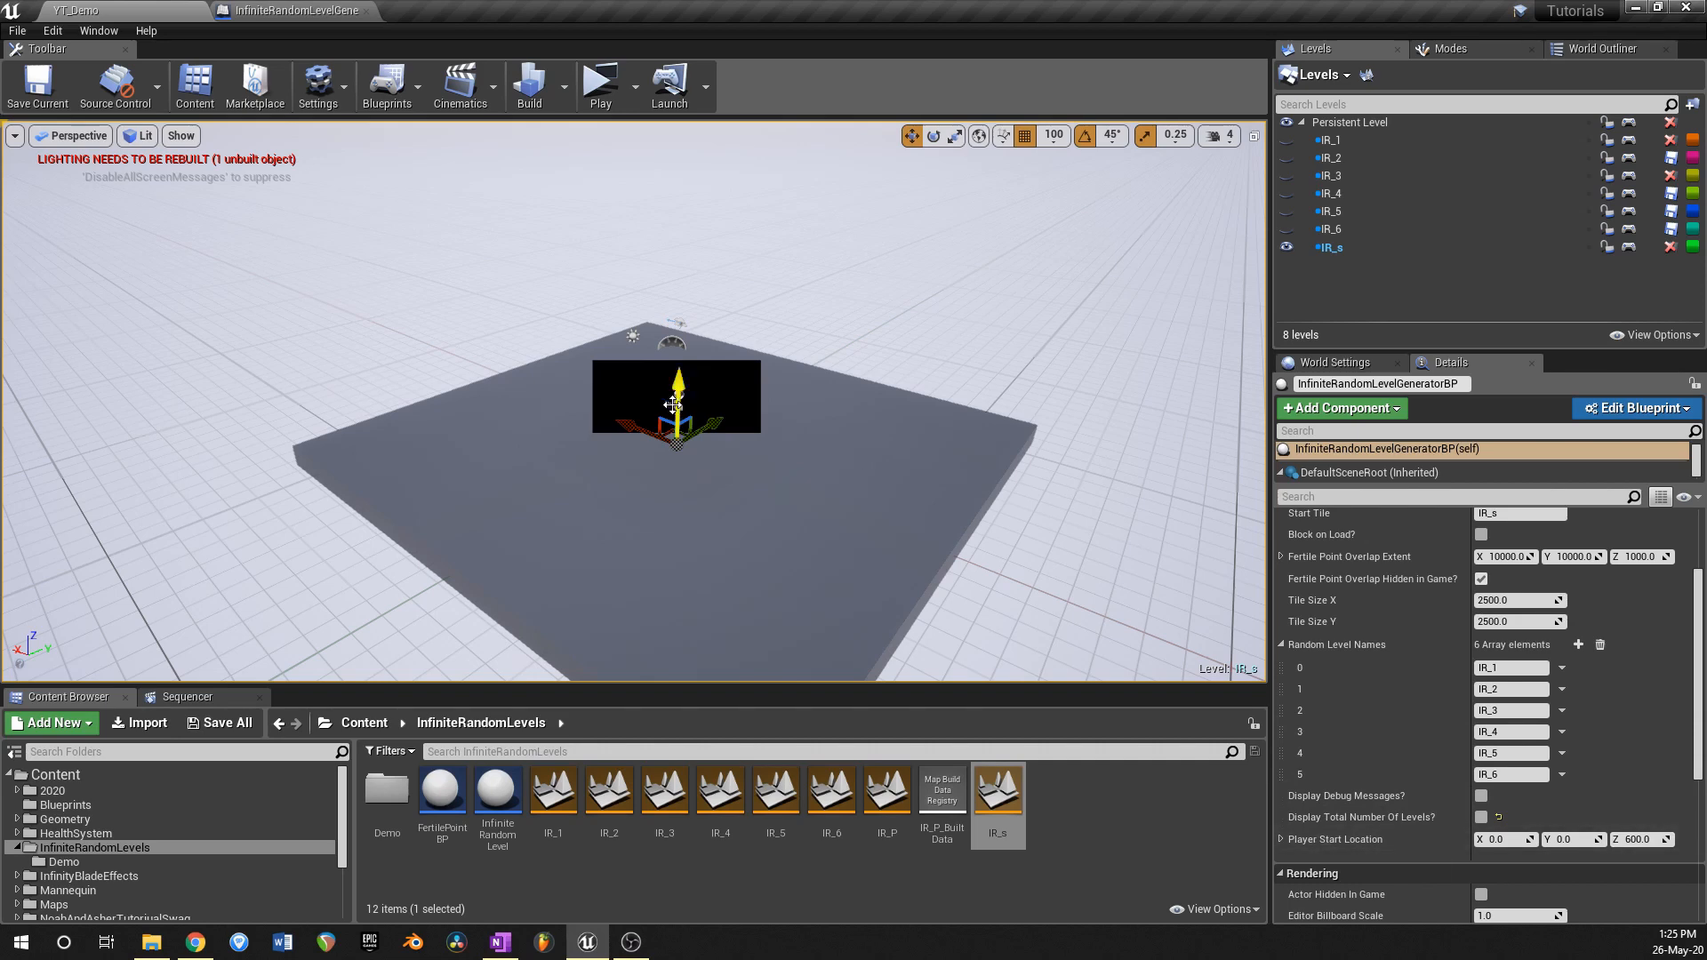
left_click(671, 404)
Step: Find the Set Player to Start node in the generator blueprint's Event Graph
left_click(327, 13)
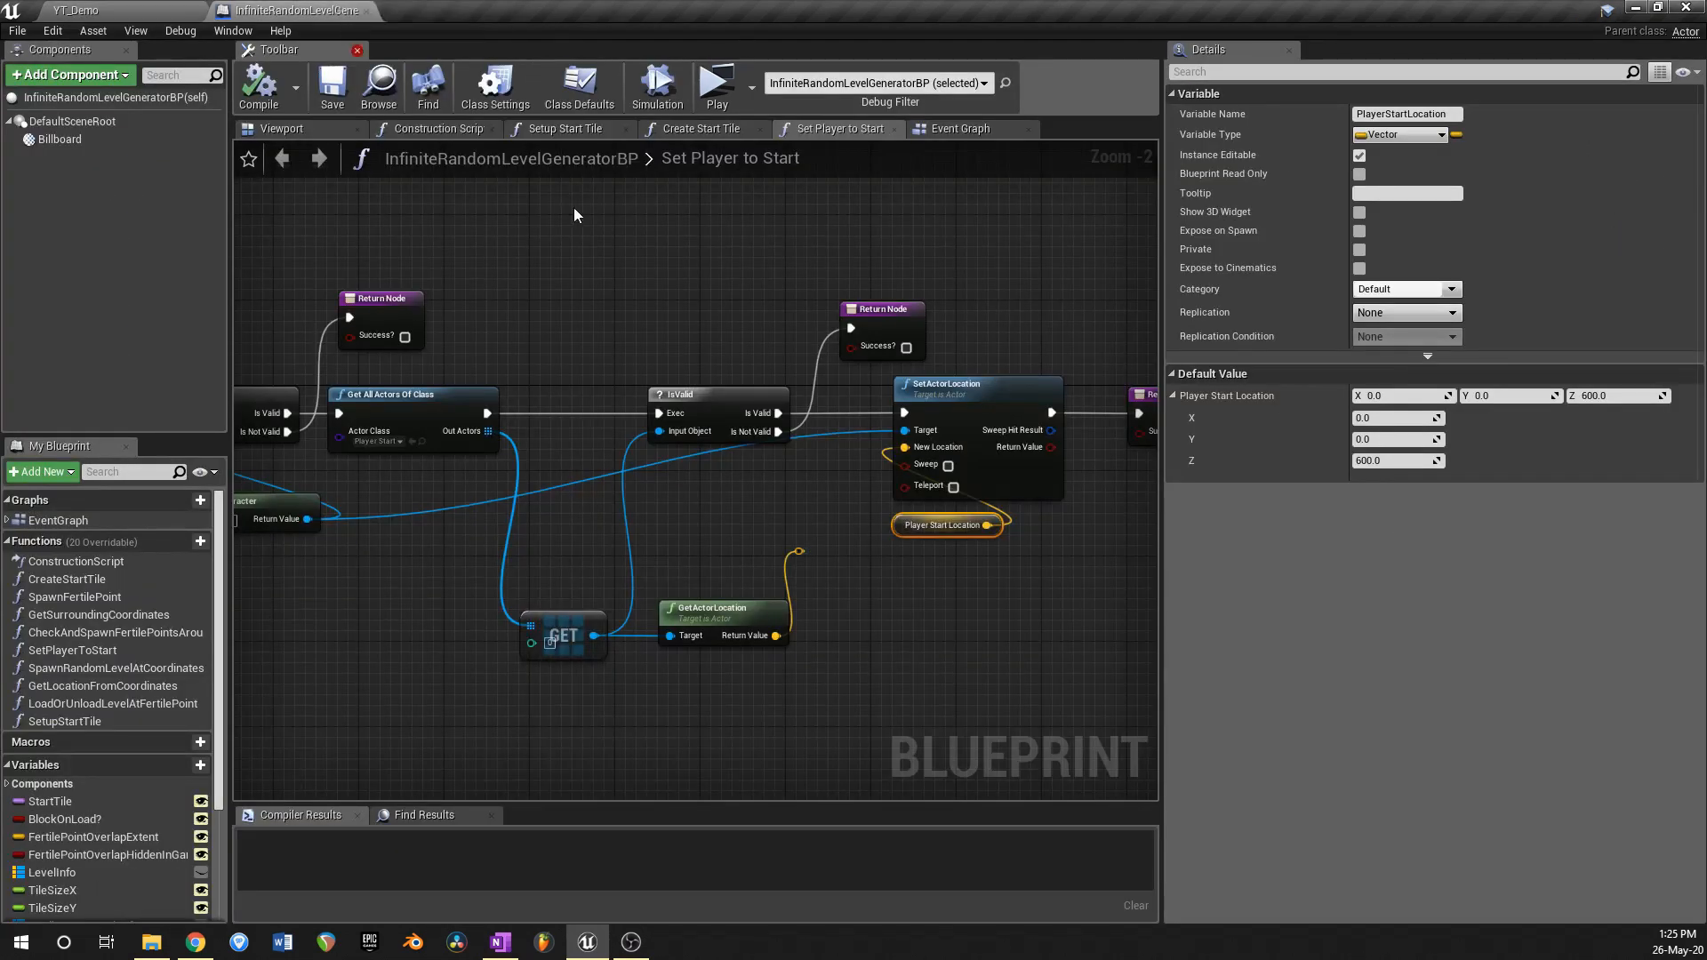
left_click(973, 136)
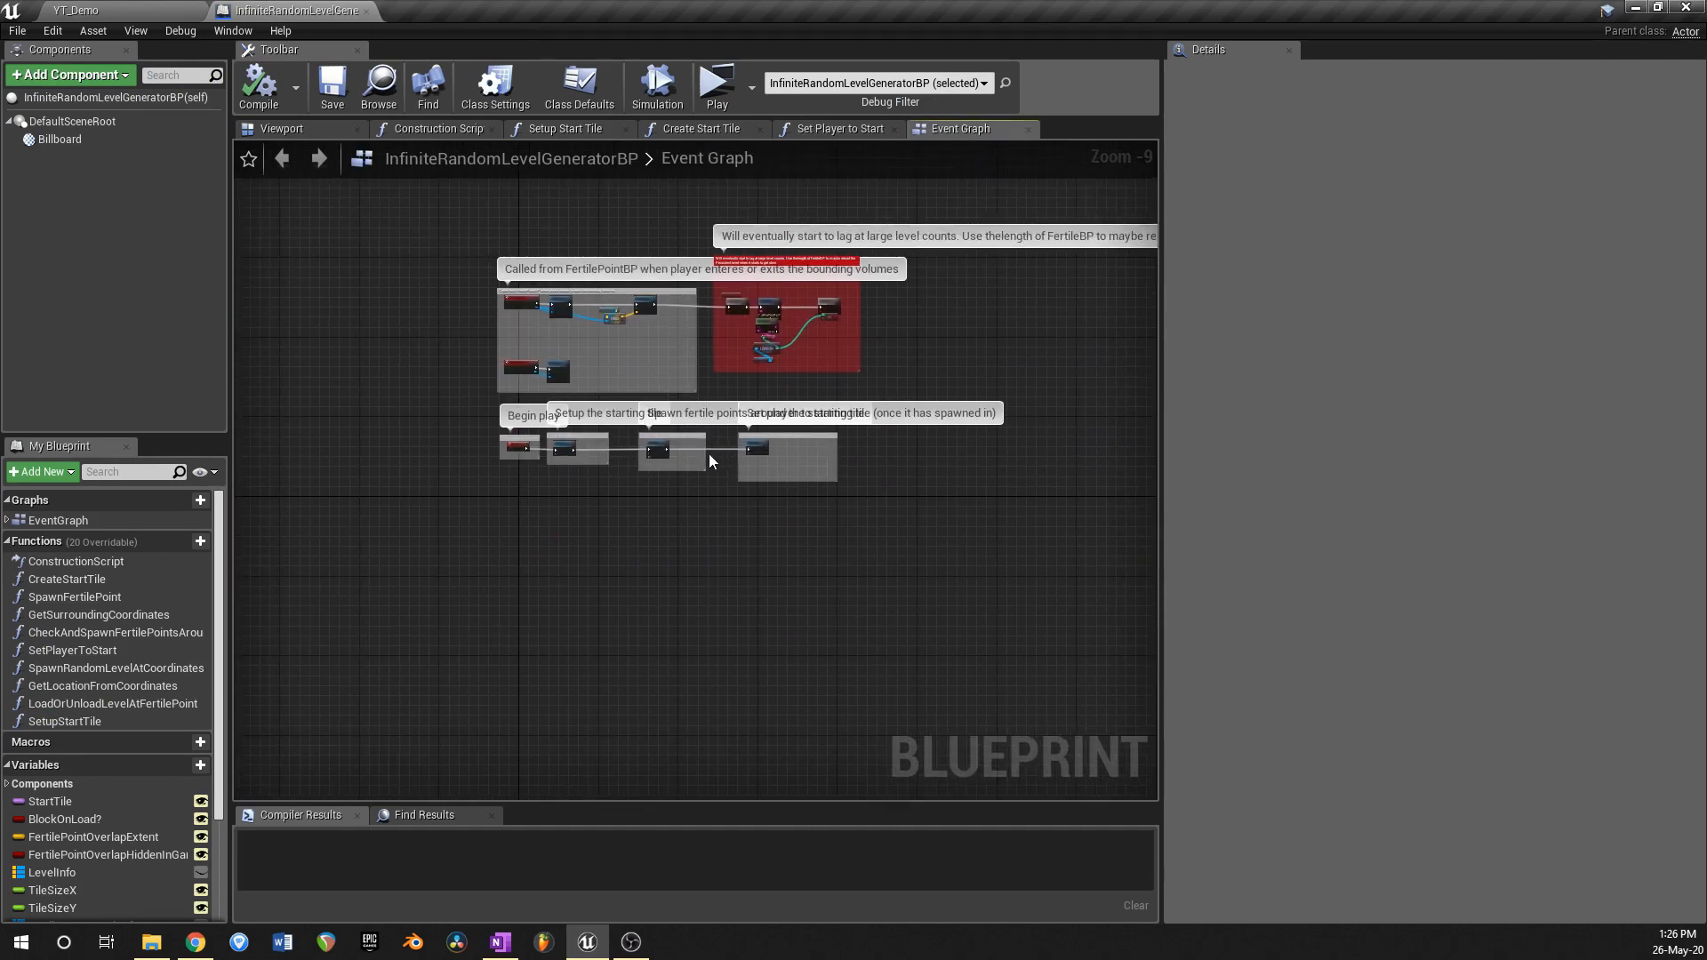
scroll(761, 451, "up", 6)
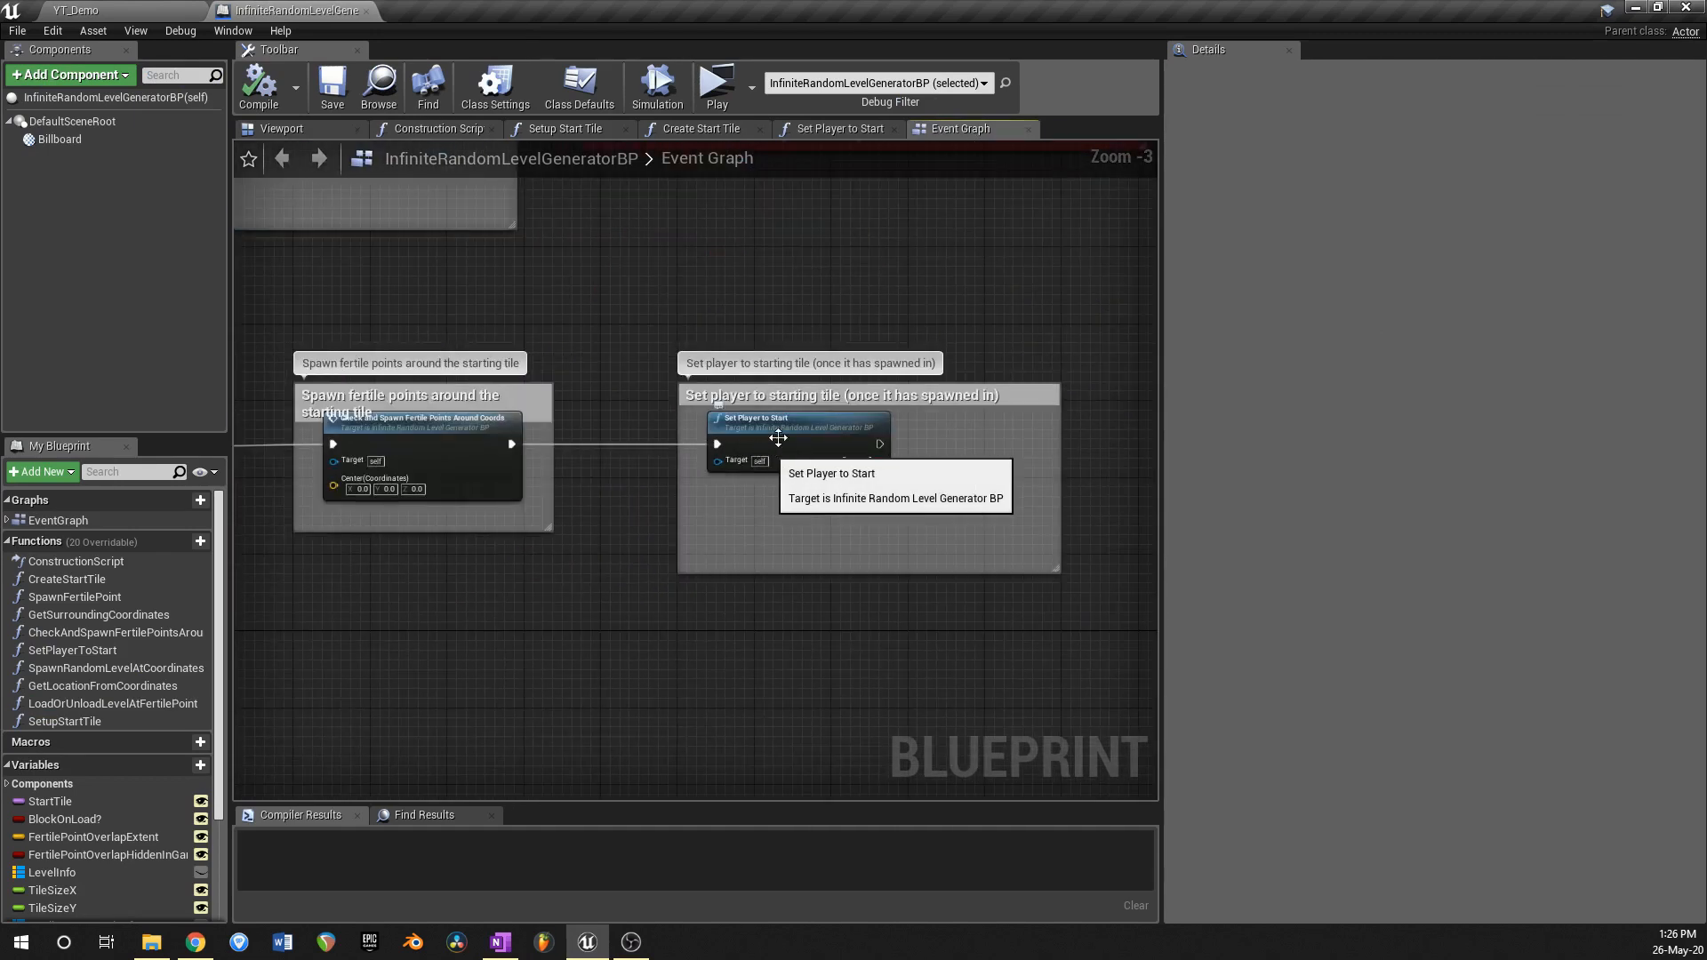
Step: Set the color of the "Set player to starting tile (once it has spawned in)" comment box to green
left_click(748, 397)
left_click(1478, 171)
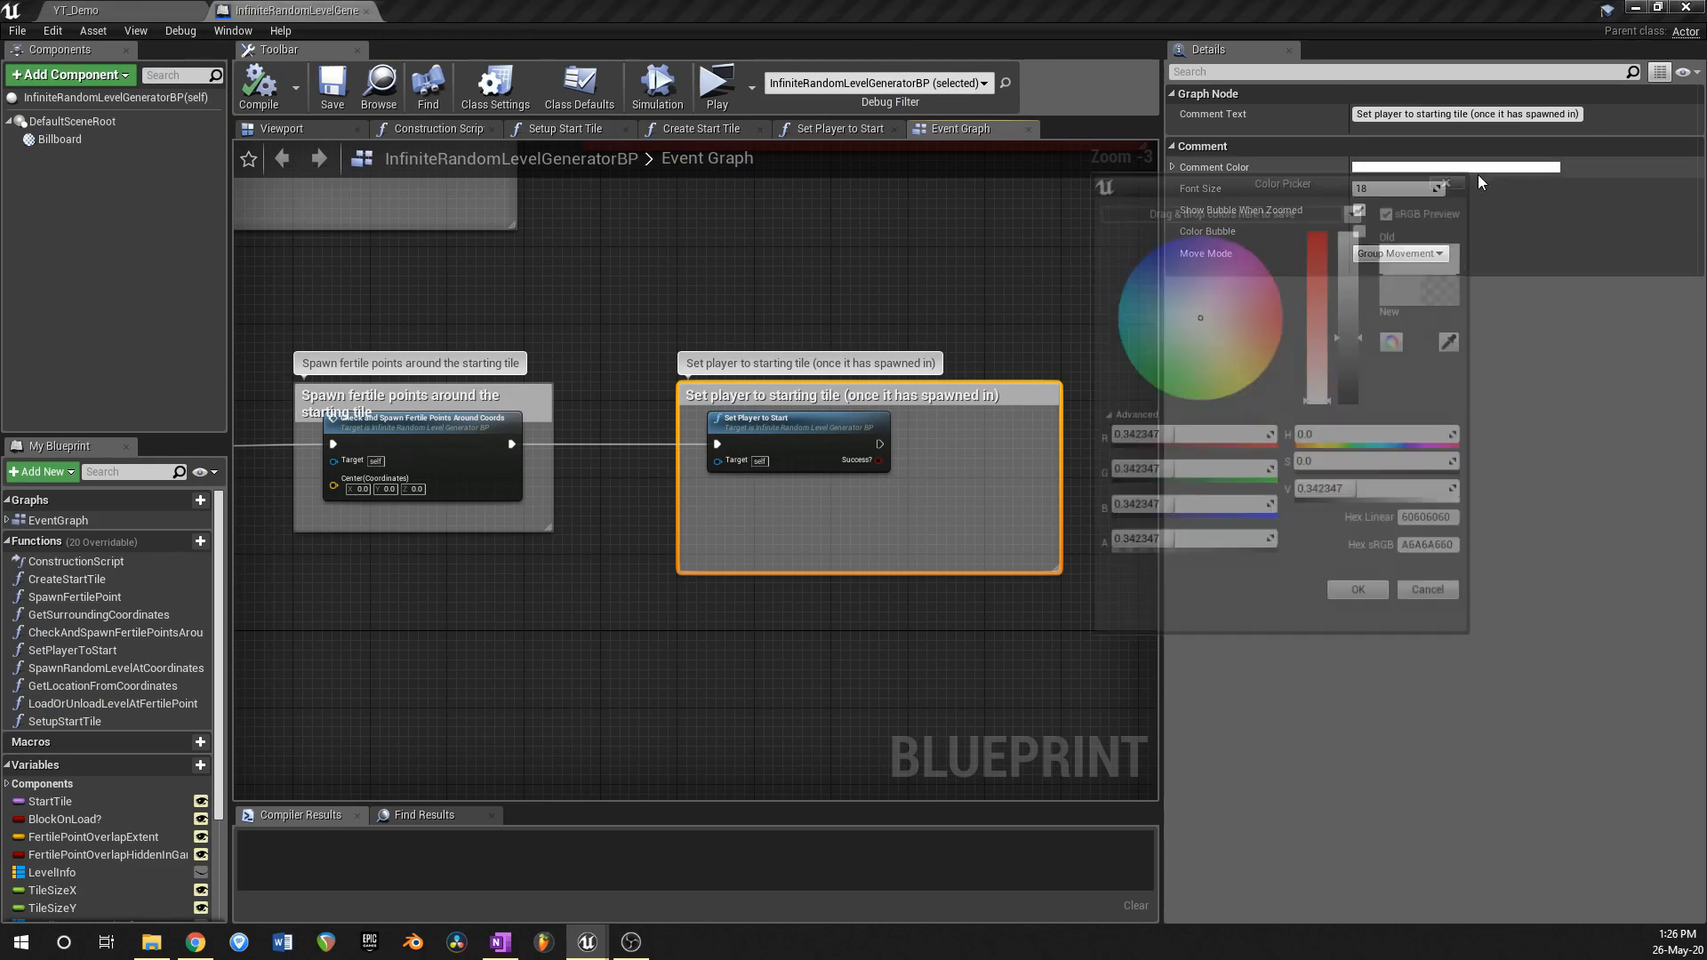
left_click(1156, 392)
left_click(1365, 602)
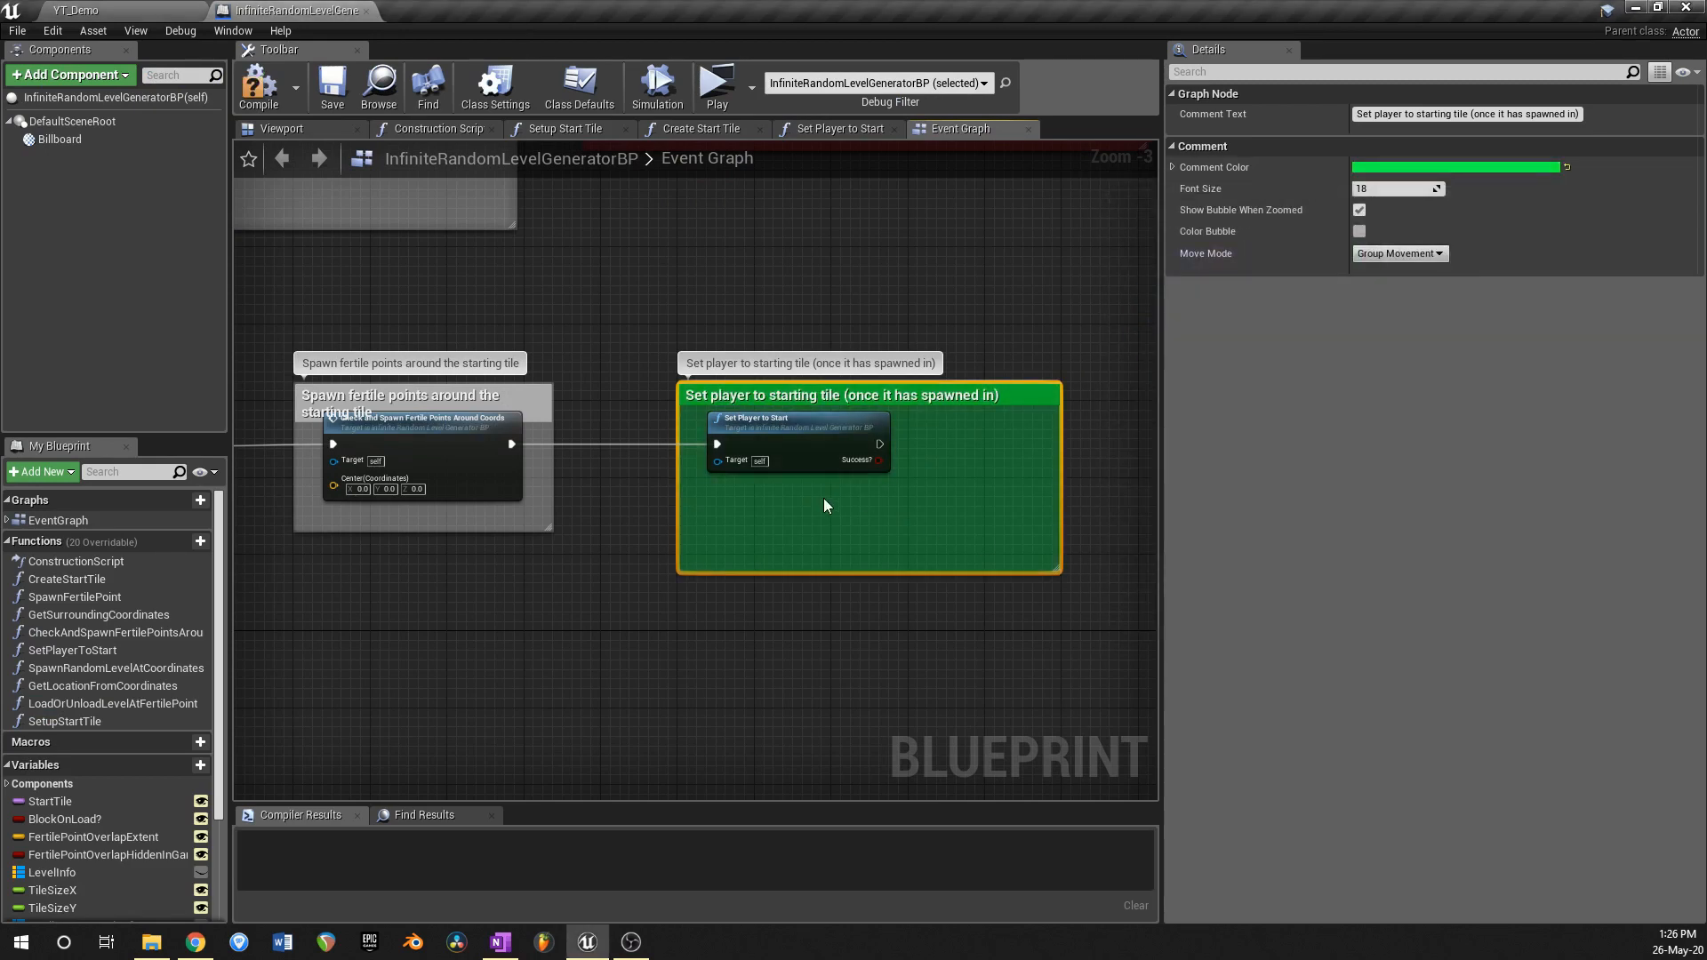
Step: Open the Set Player to Start function and examine its Player Start lookup nodes, GetActorLocation and the Player Start Location connection
double_click(782, 436)
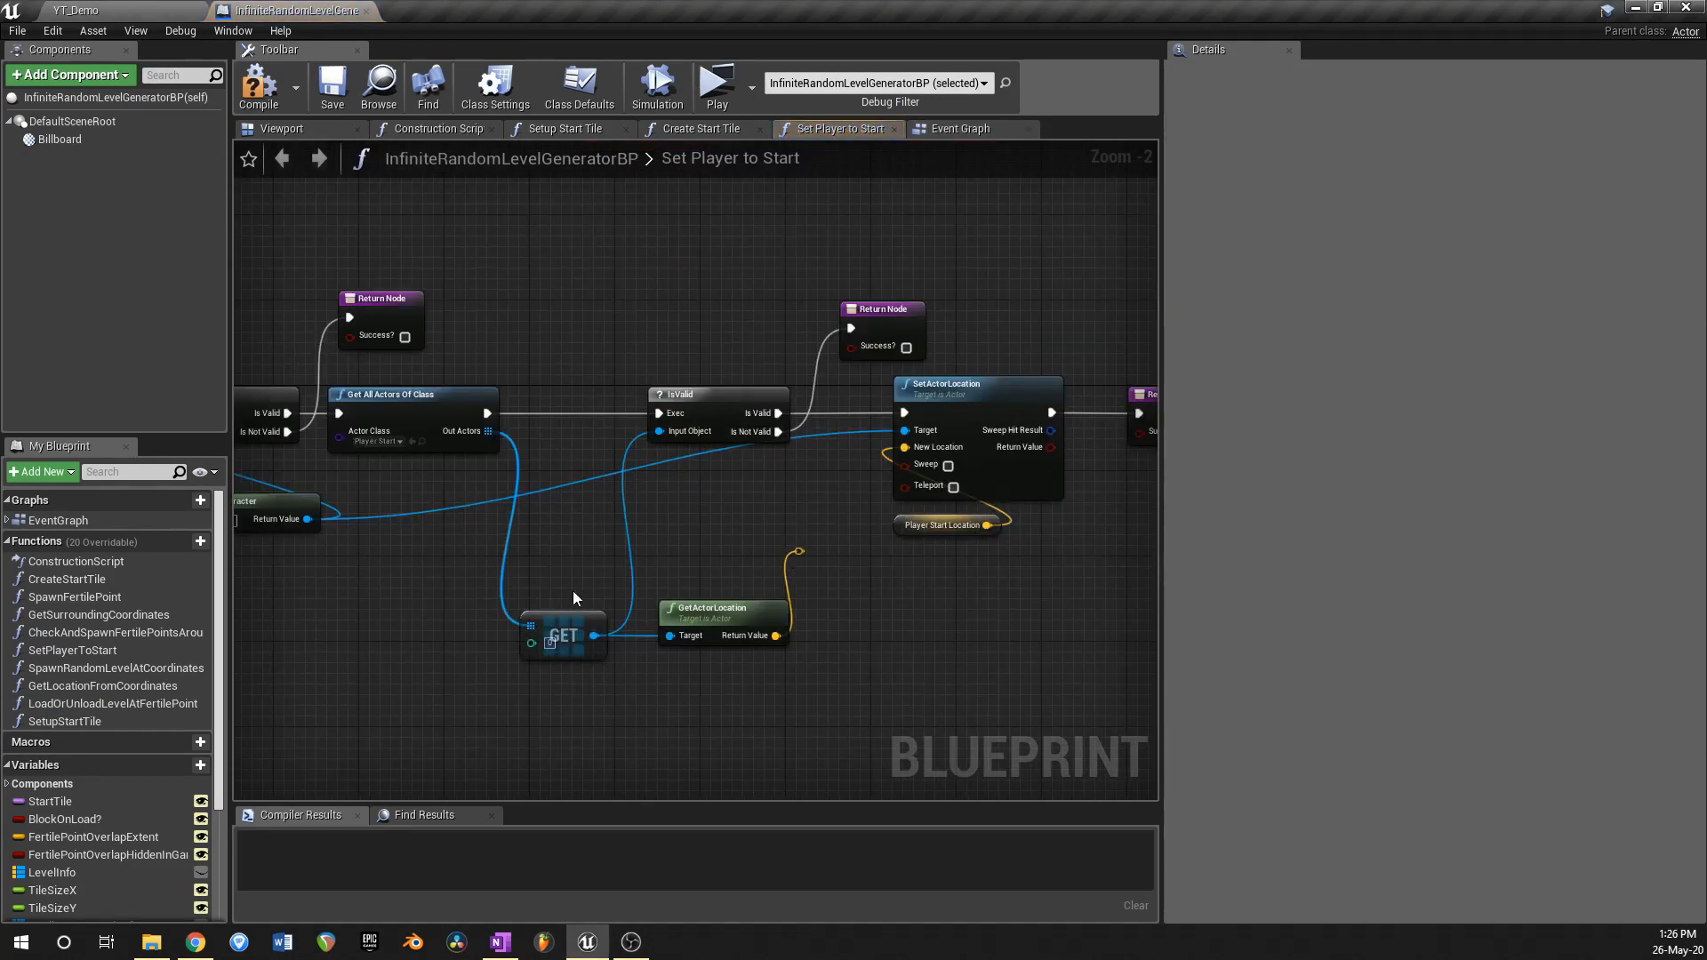
left_click_drag(509, 354, 888, 649)
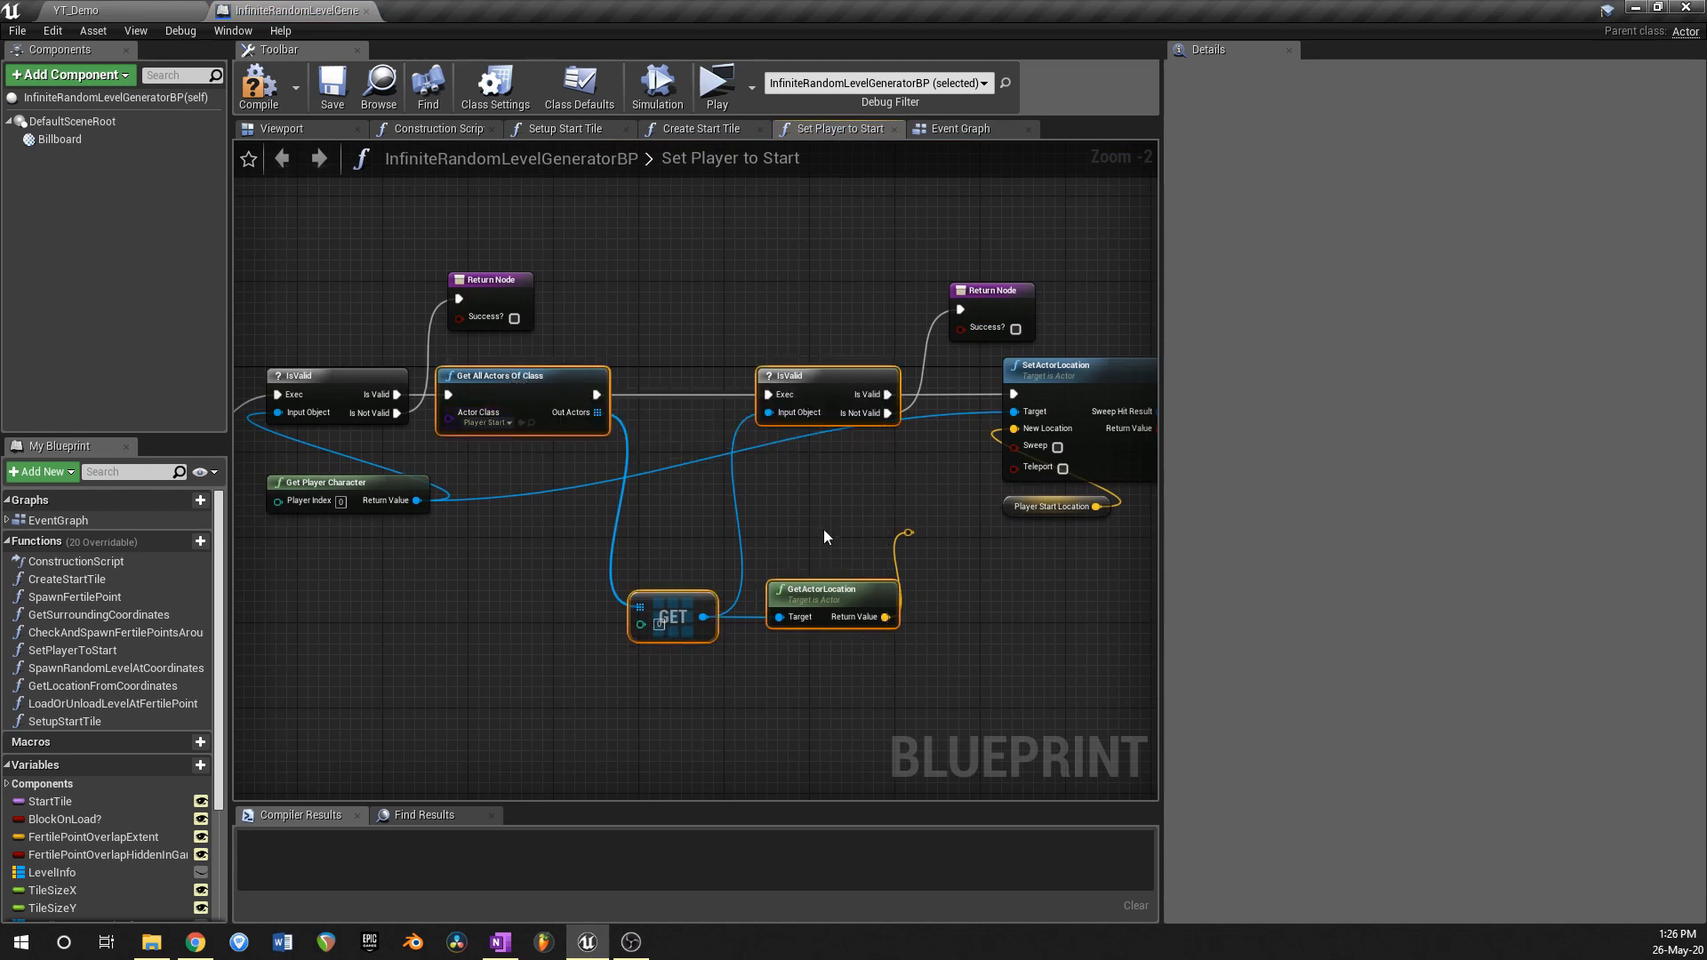
left_click(896, 576)
left_click_drag(910, 535, 820, 594)
left_click(816, 595)
left_click_drag(908, 528, 960, 482)
right_click_drag(915, 473, 754, 488)
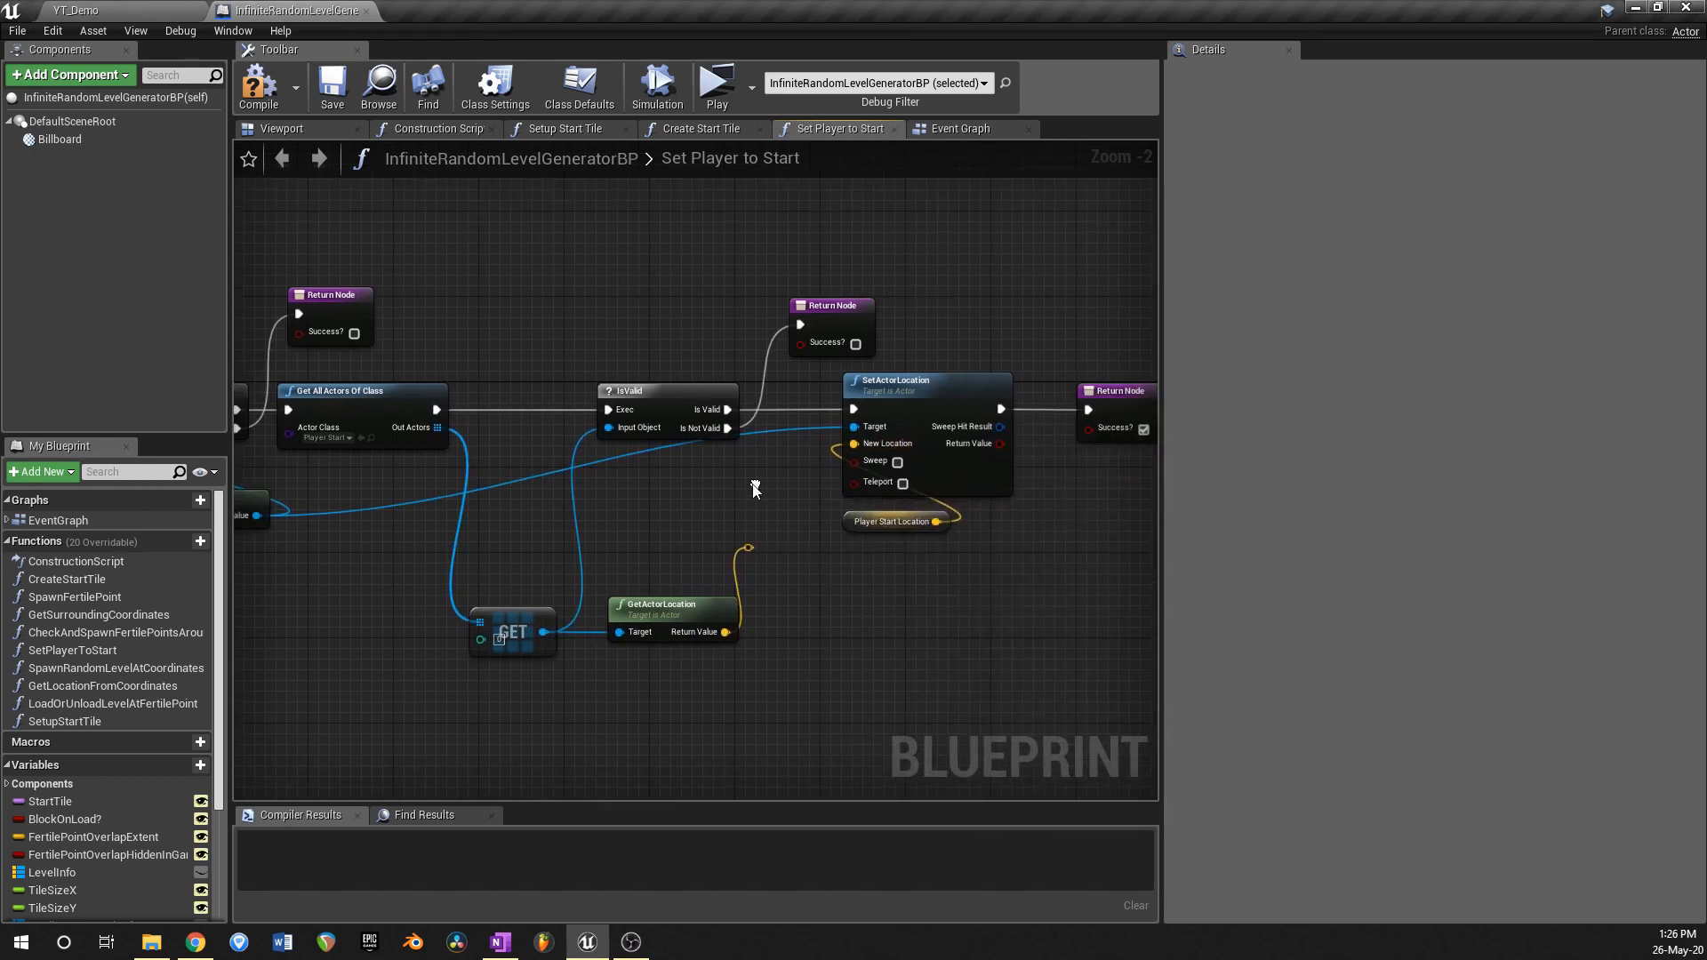
Step: Compile and save the generator blueprint, then close it to return to the YT_Demo level
left_click(259, 85)
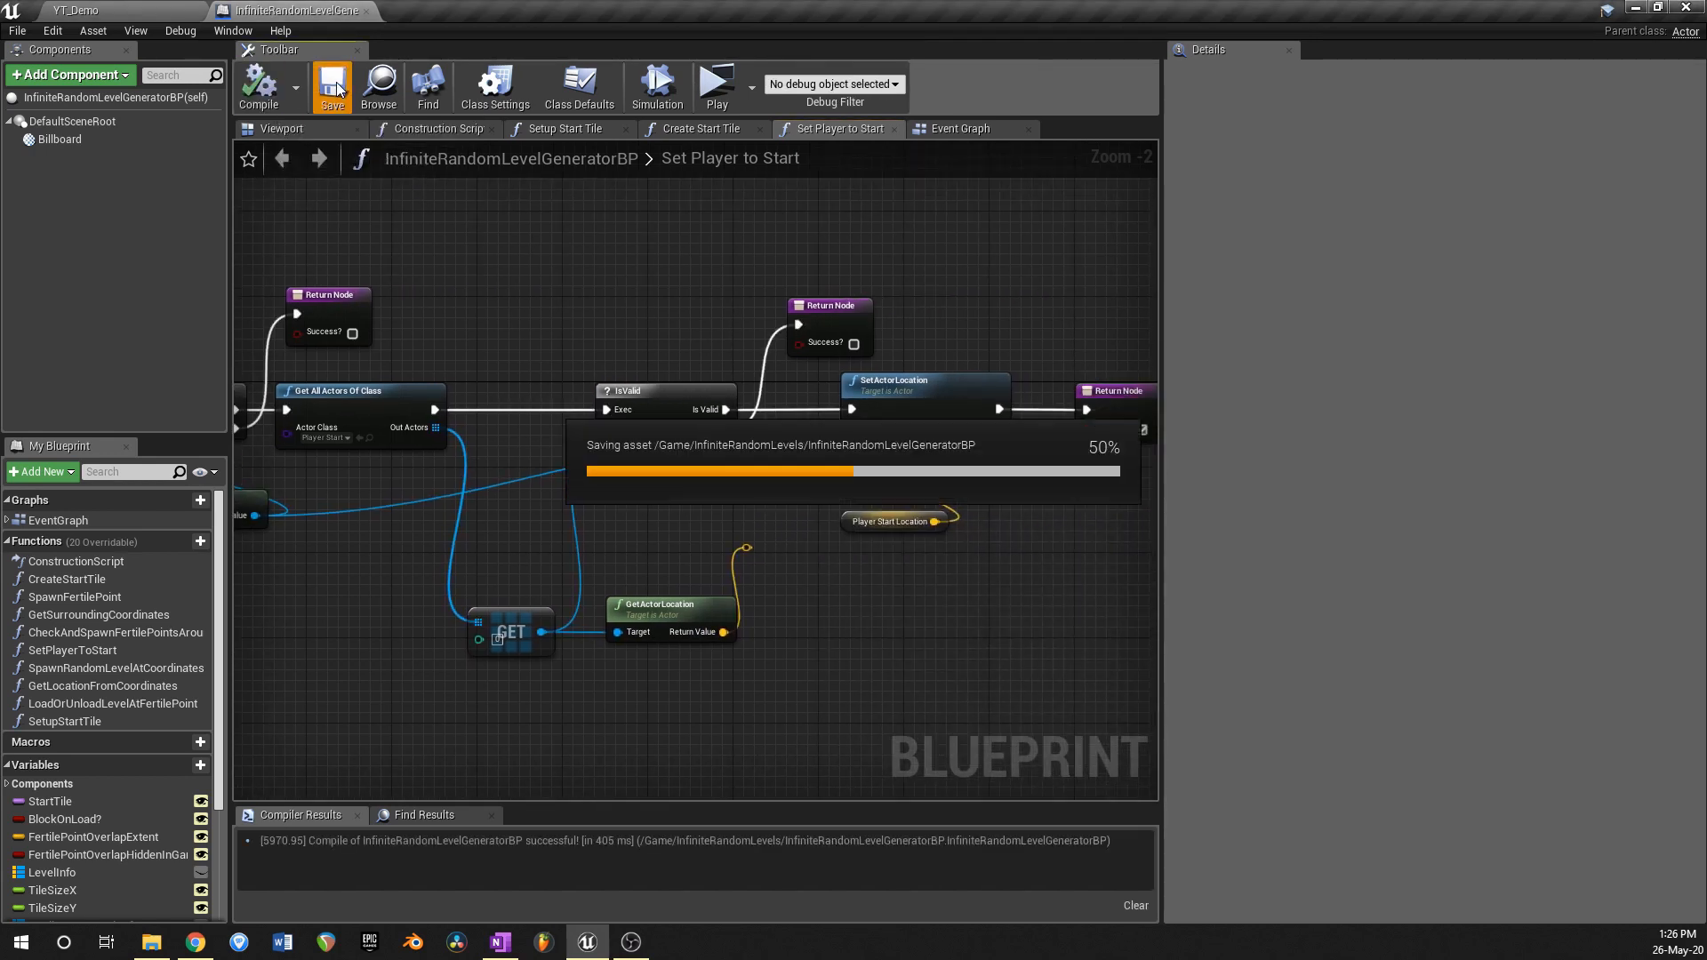
left_click(365, 12)
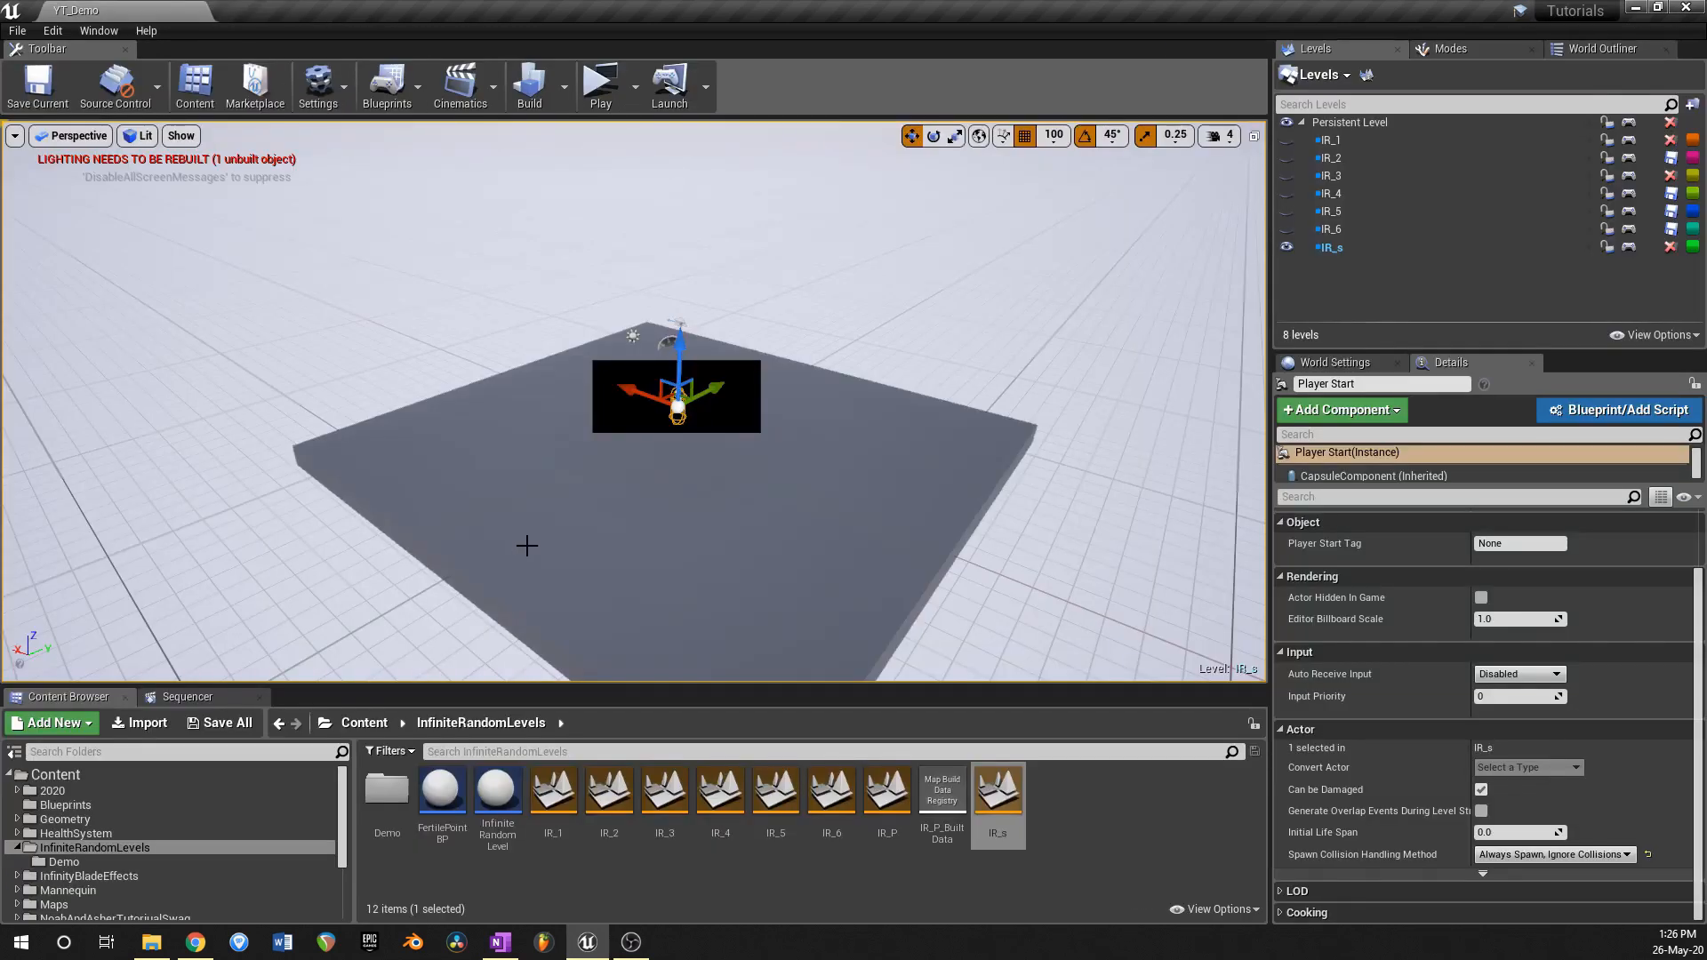
right_click_drag(703, 502, 667, 500)
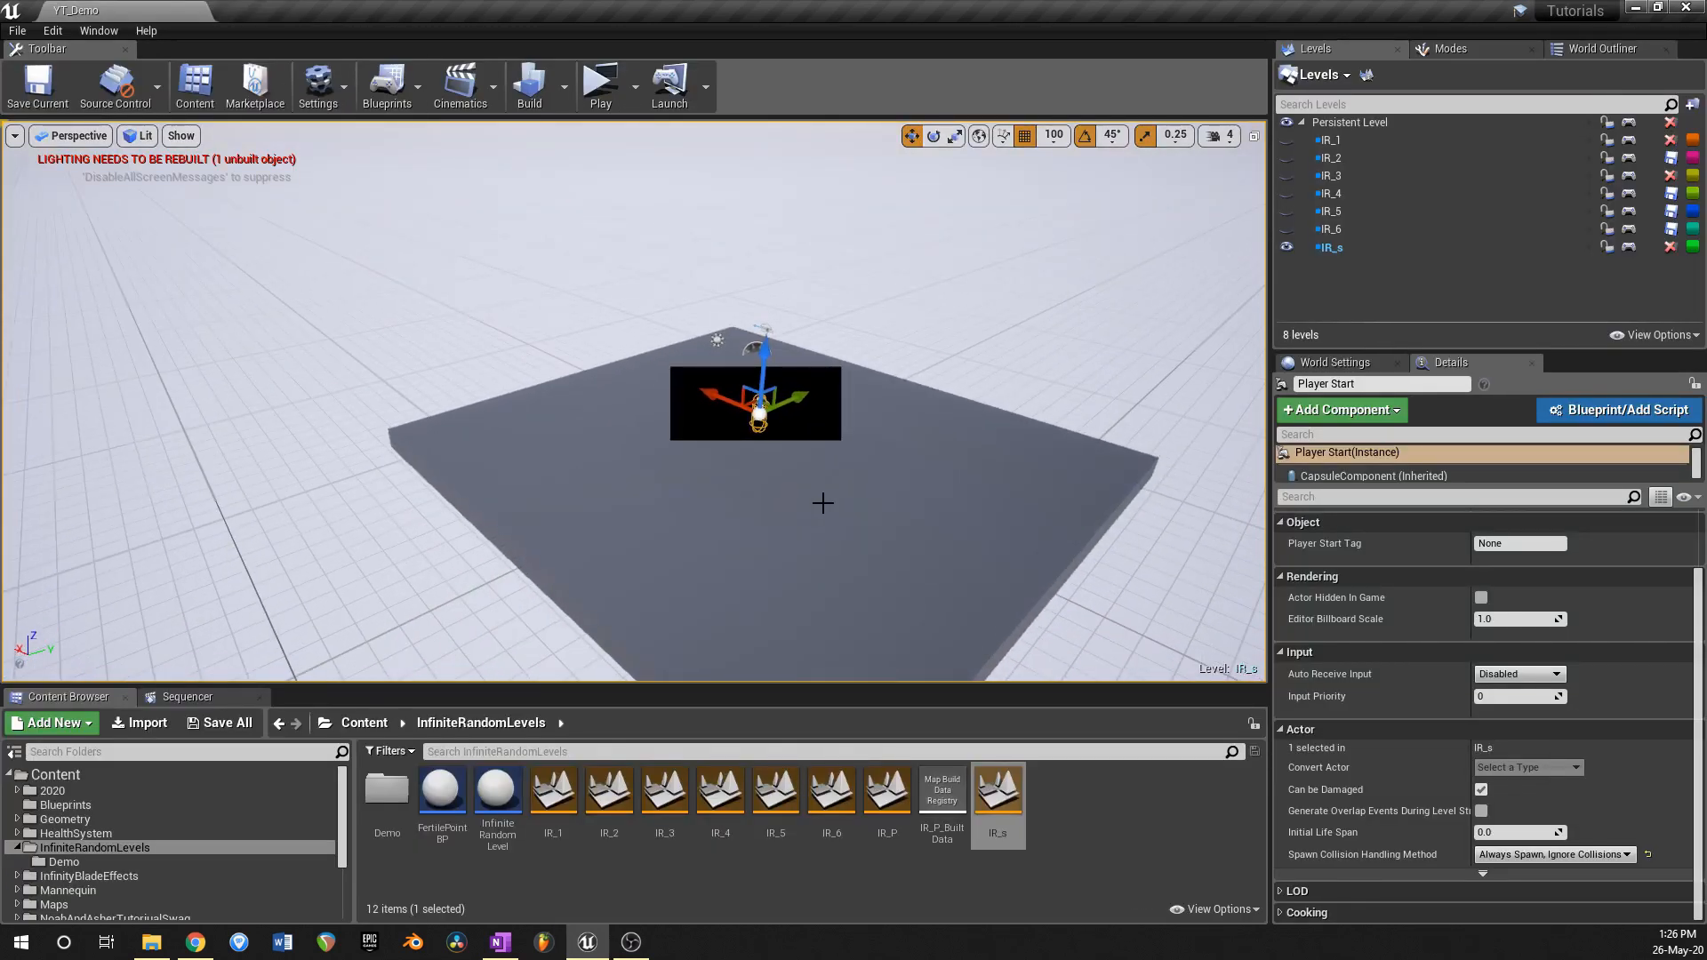
right_click_drag(854, 471, 862, 472)
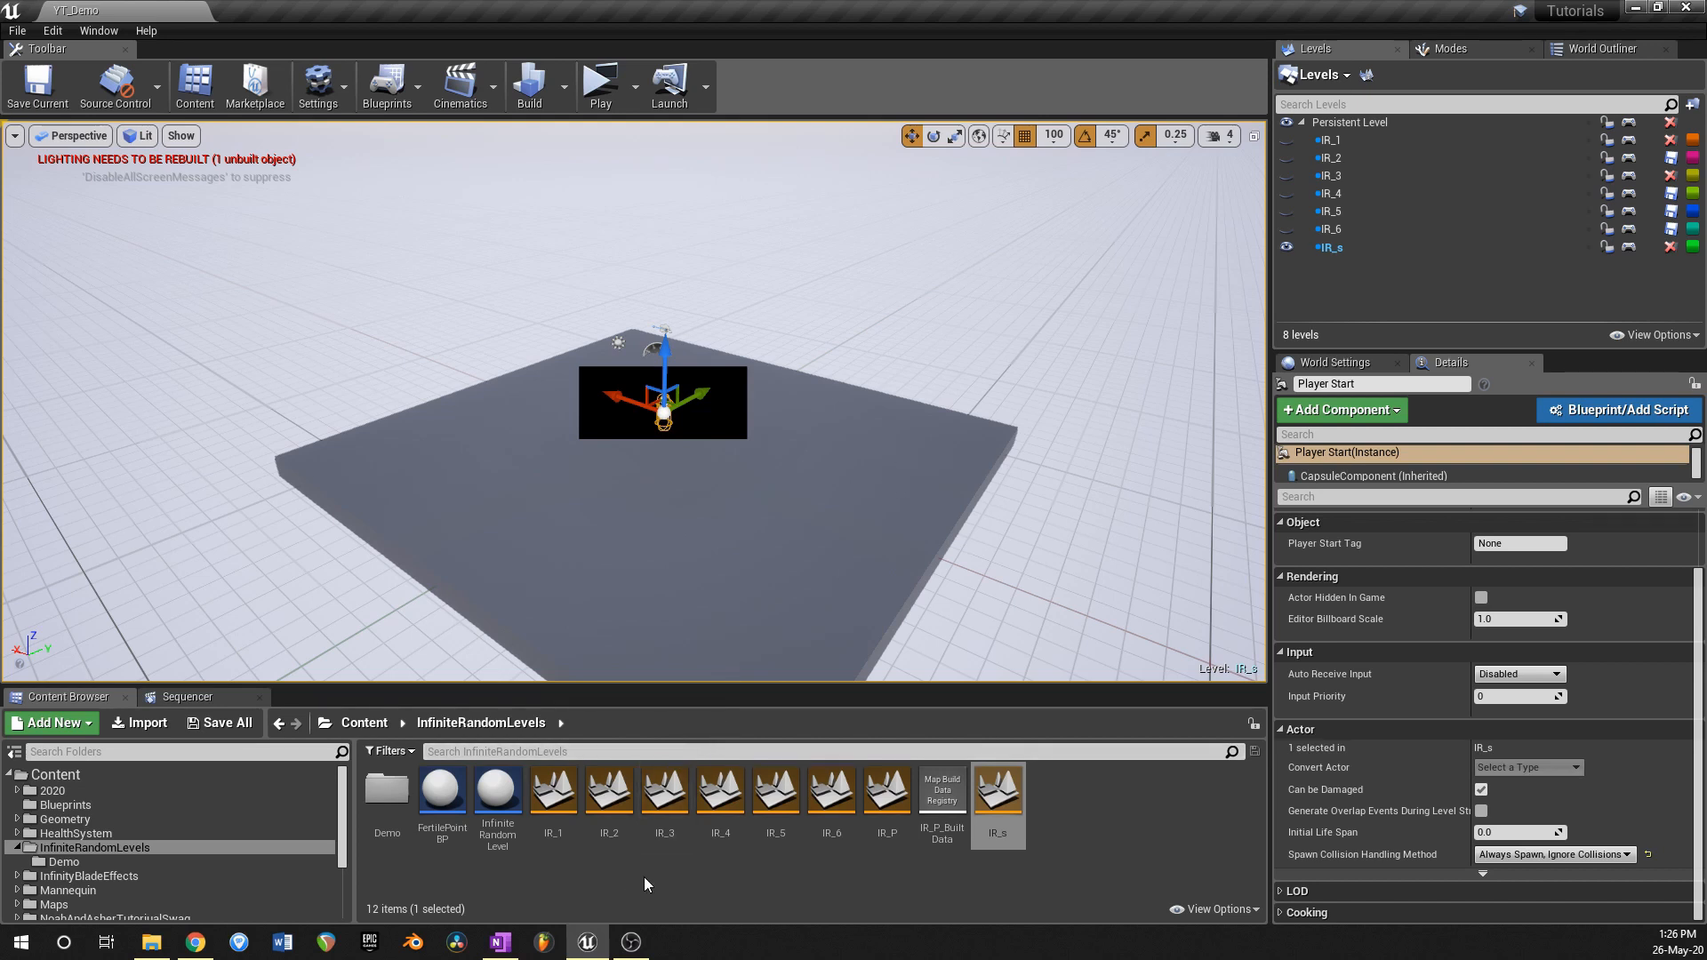
left_click(631, 941)
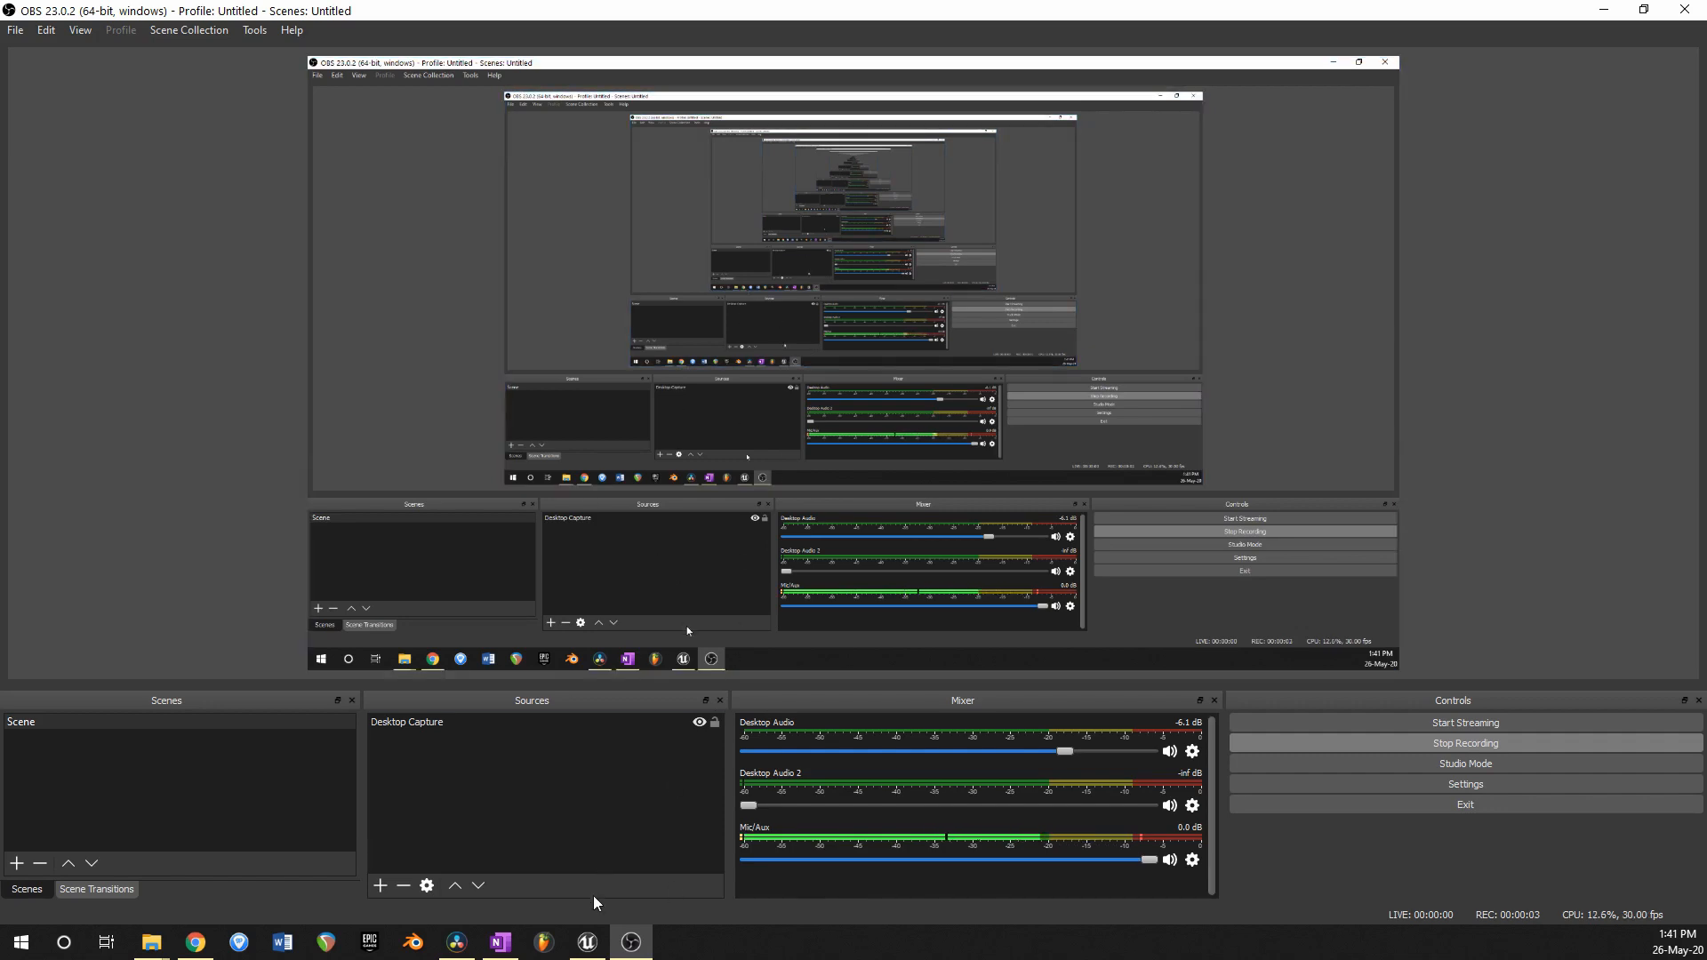
left_click(587, 942)
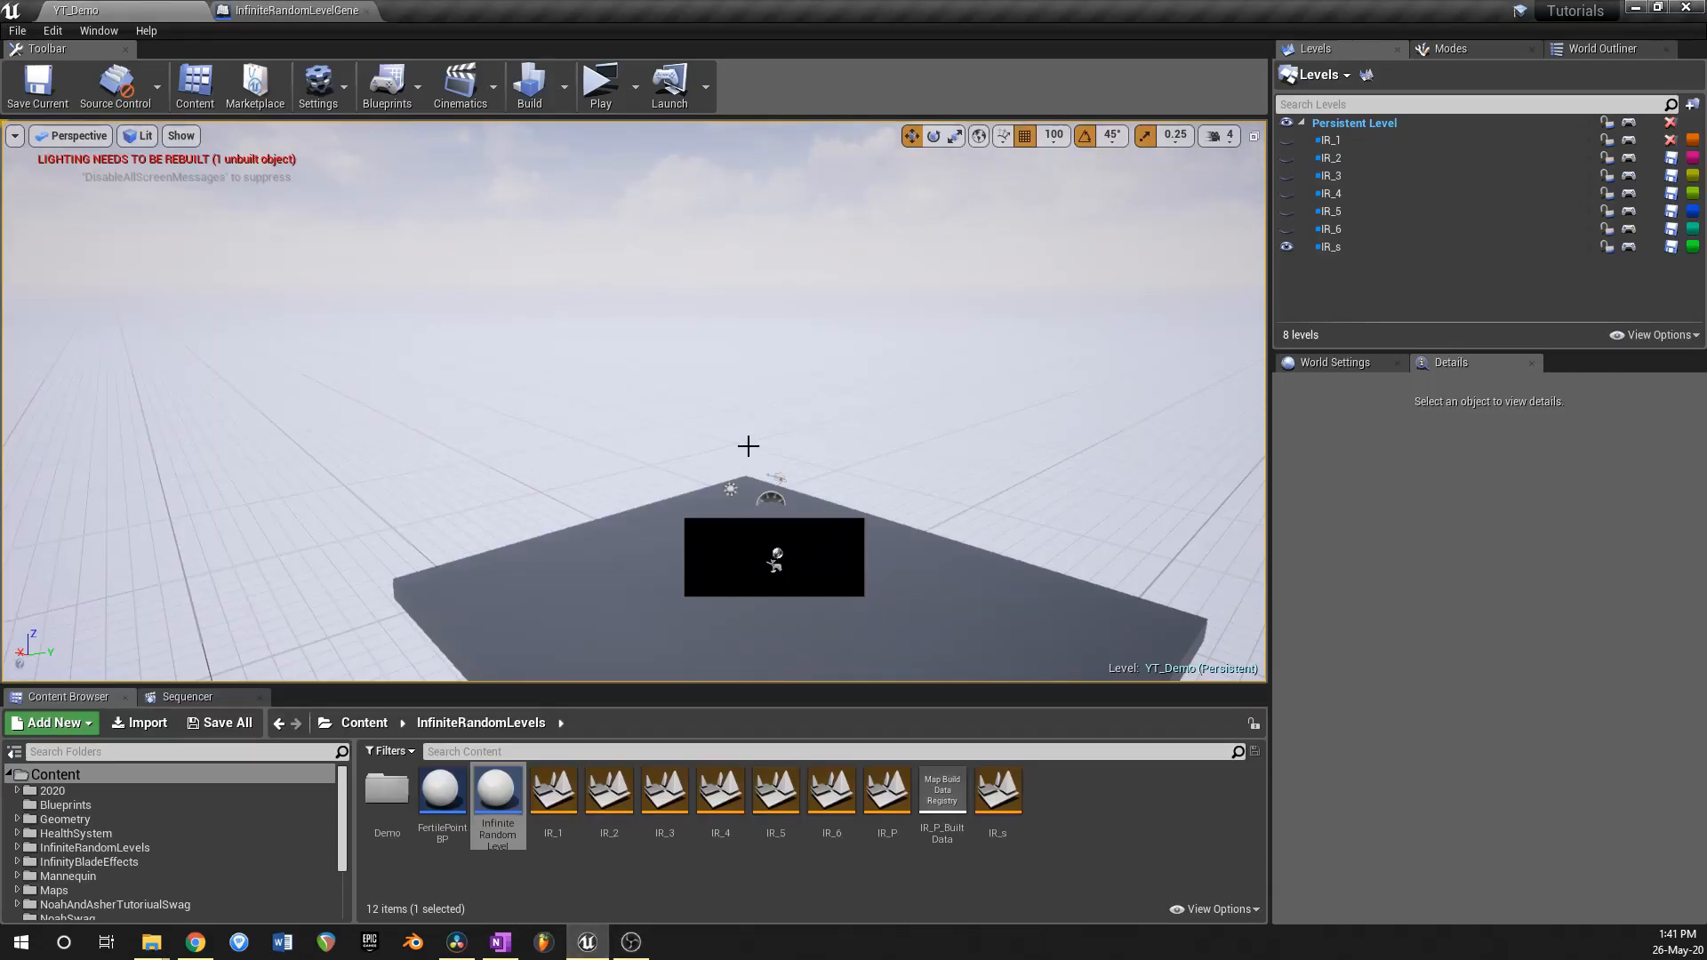
mouse_move(795, 567)
right_mouse_down()
mouse_move(833, 571)
mouse_move(805, 571)
right_mouse_up()
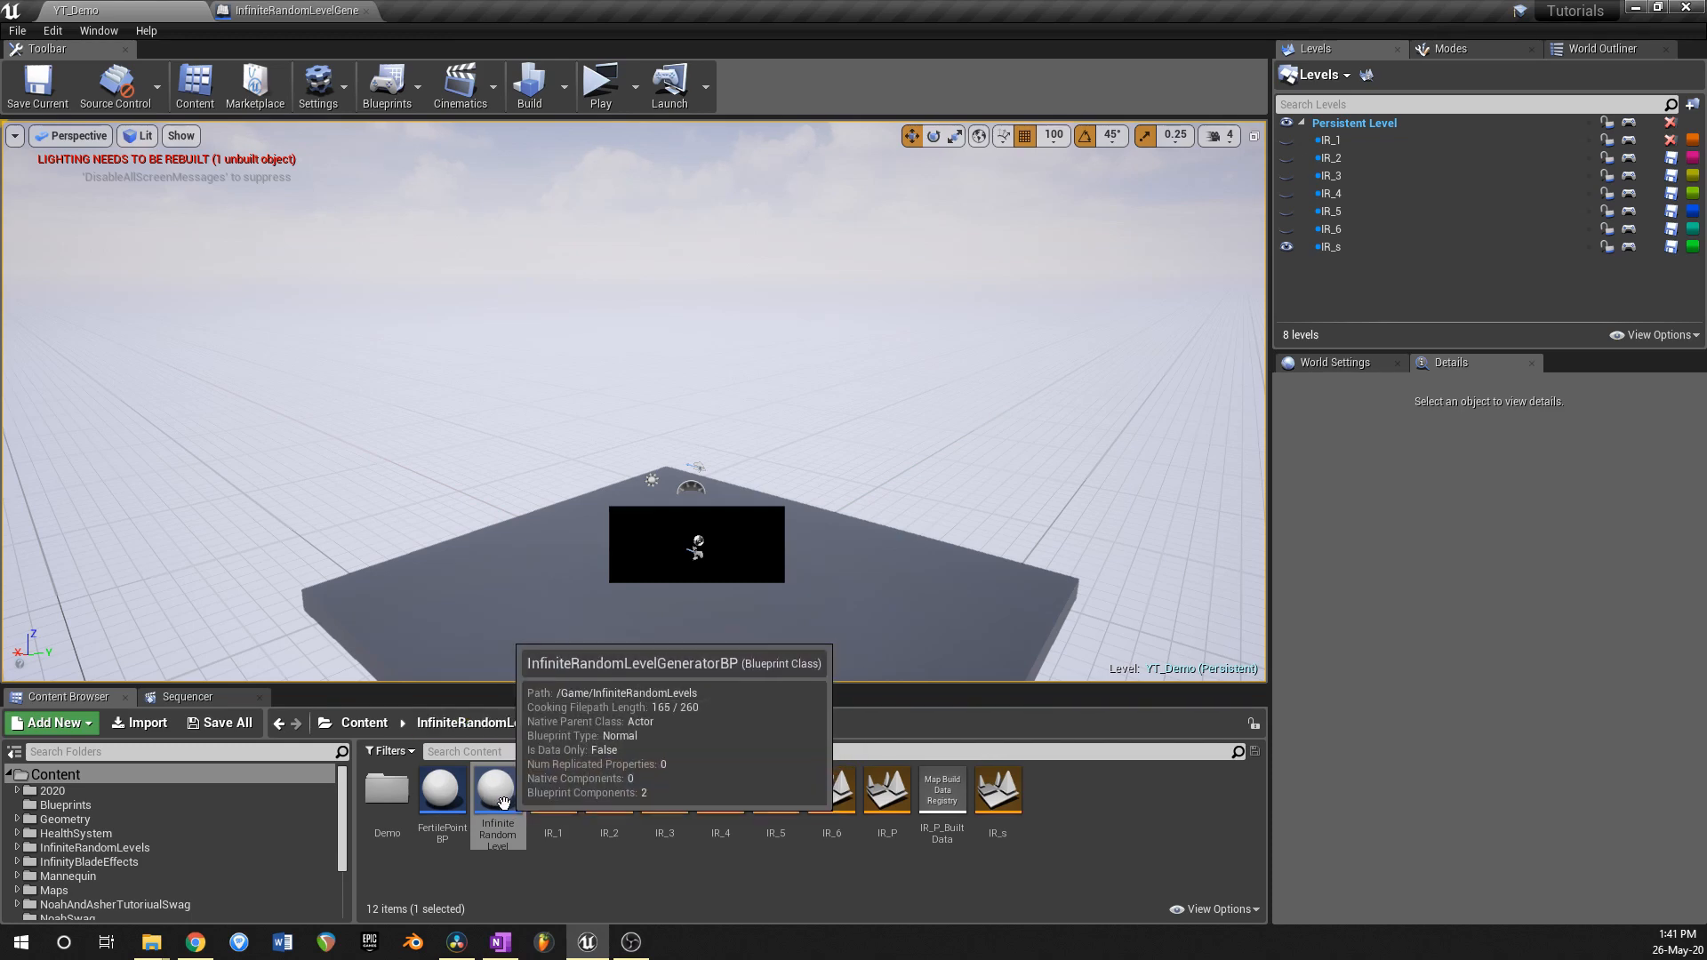
left_click(320, 9)
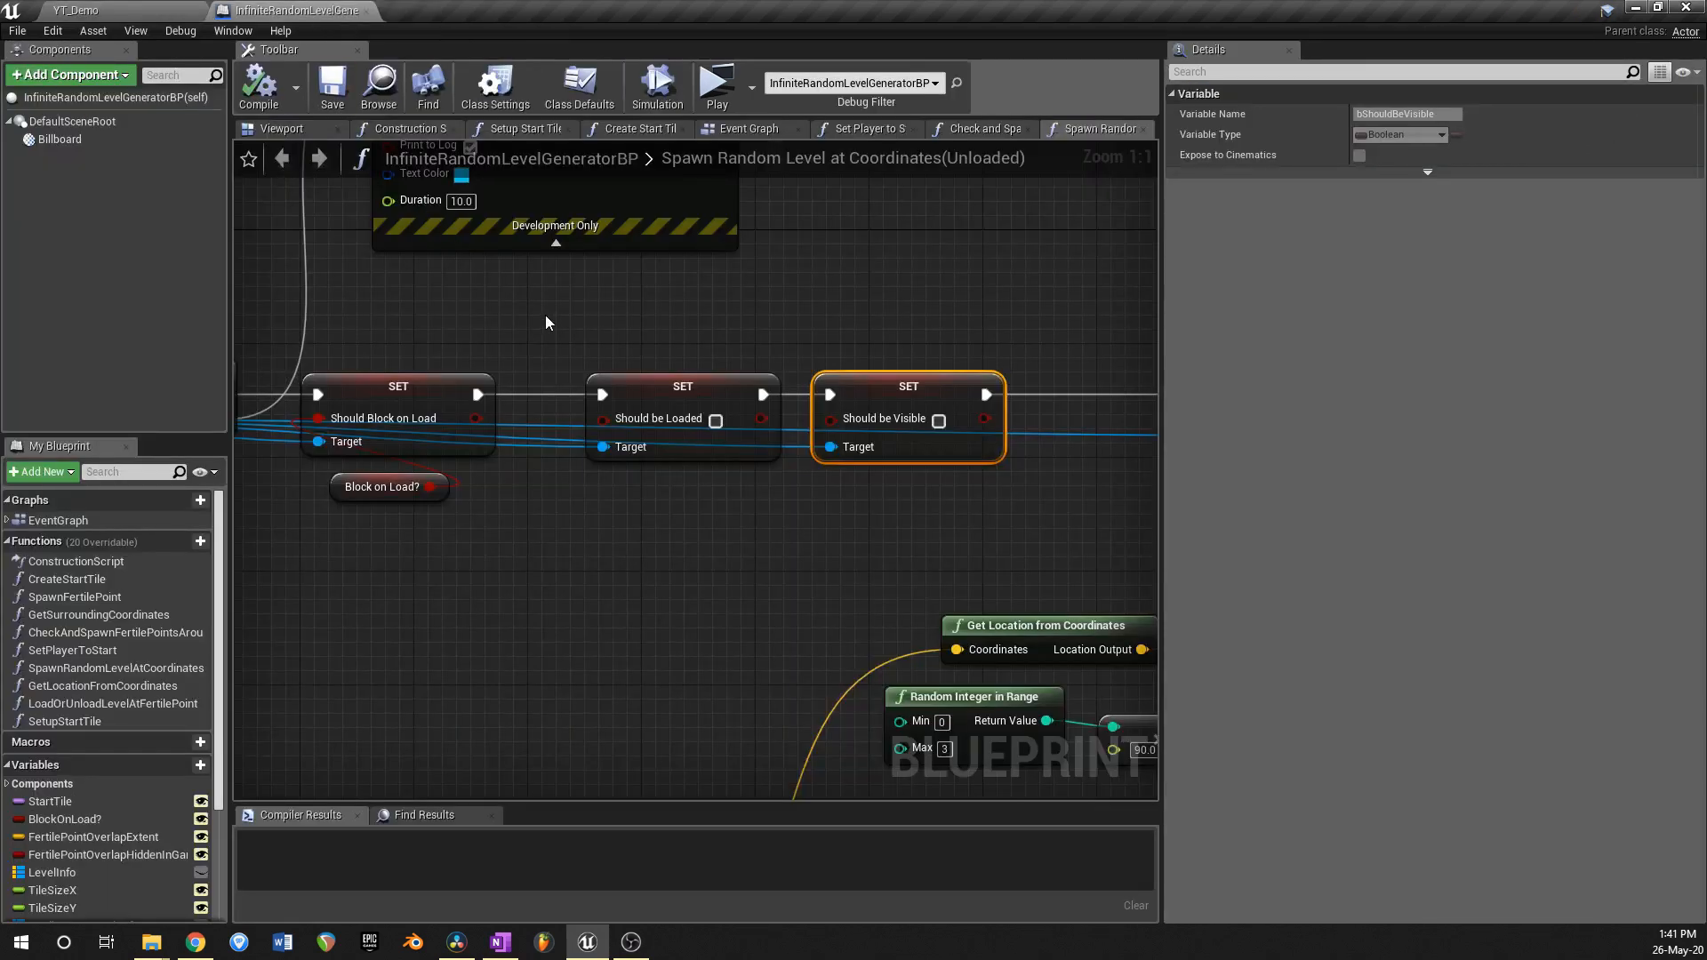
left_click(121, 9)
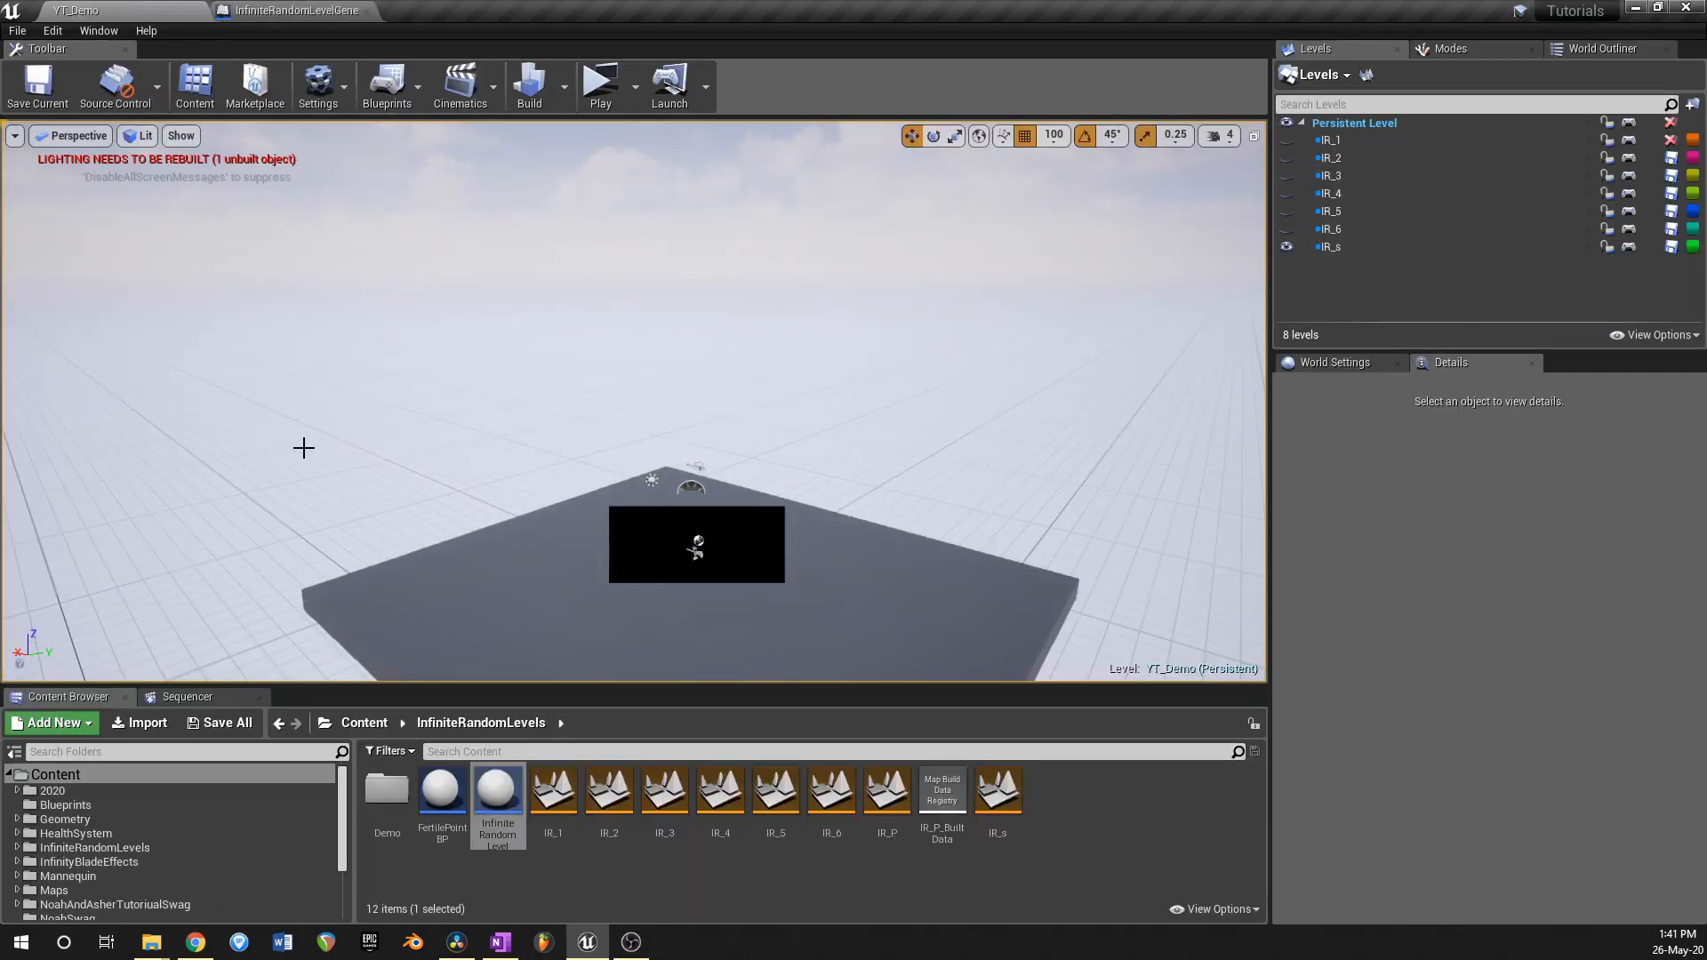
right_click_drag(542, 466, 495, 456)
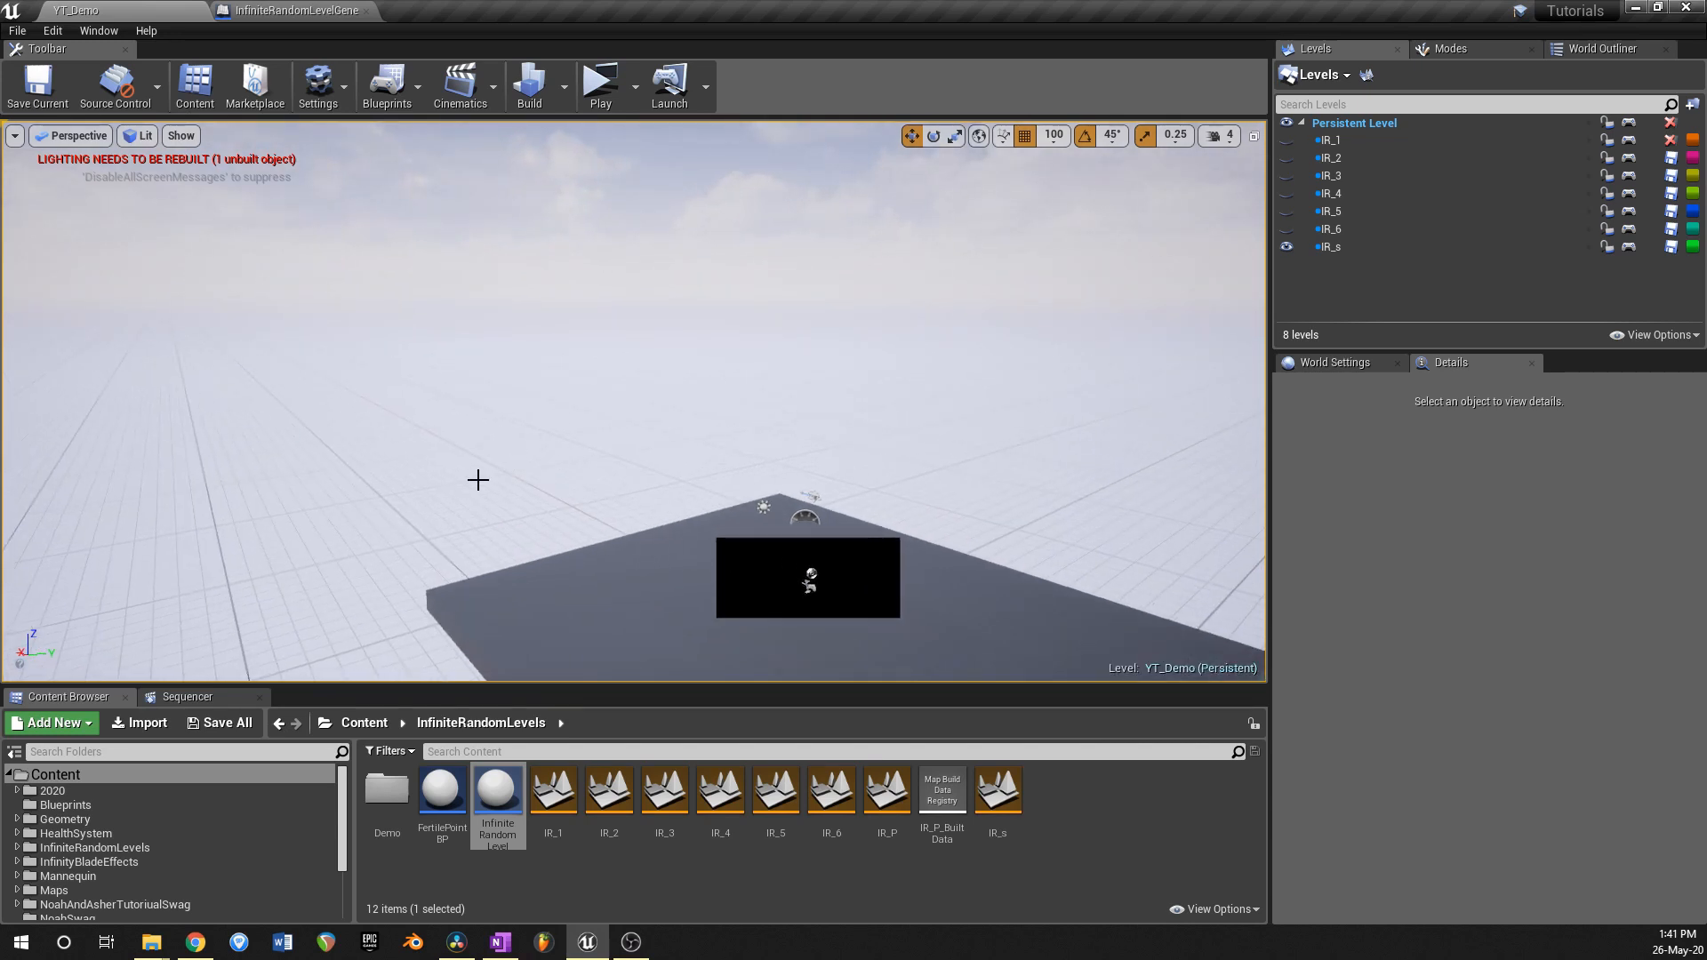
right_click_drag(693, 418, 728, 418)
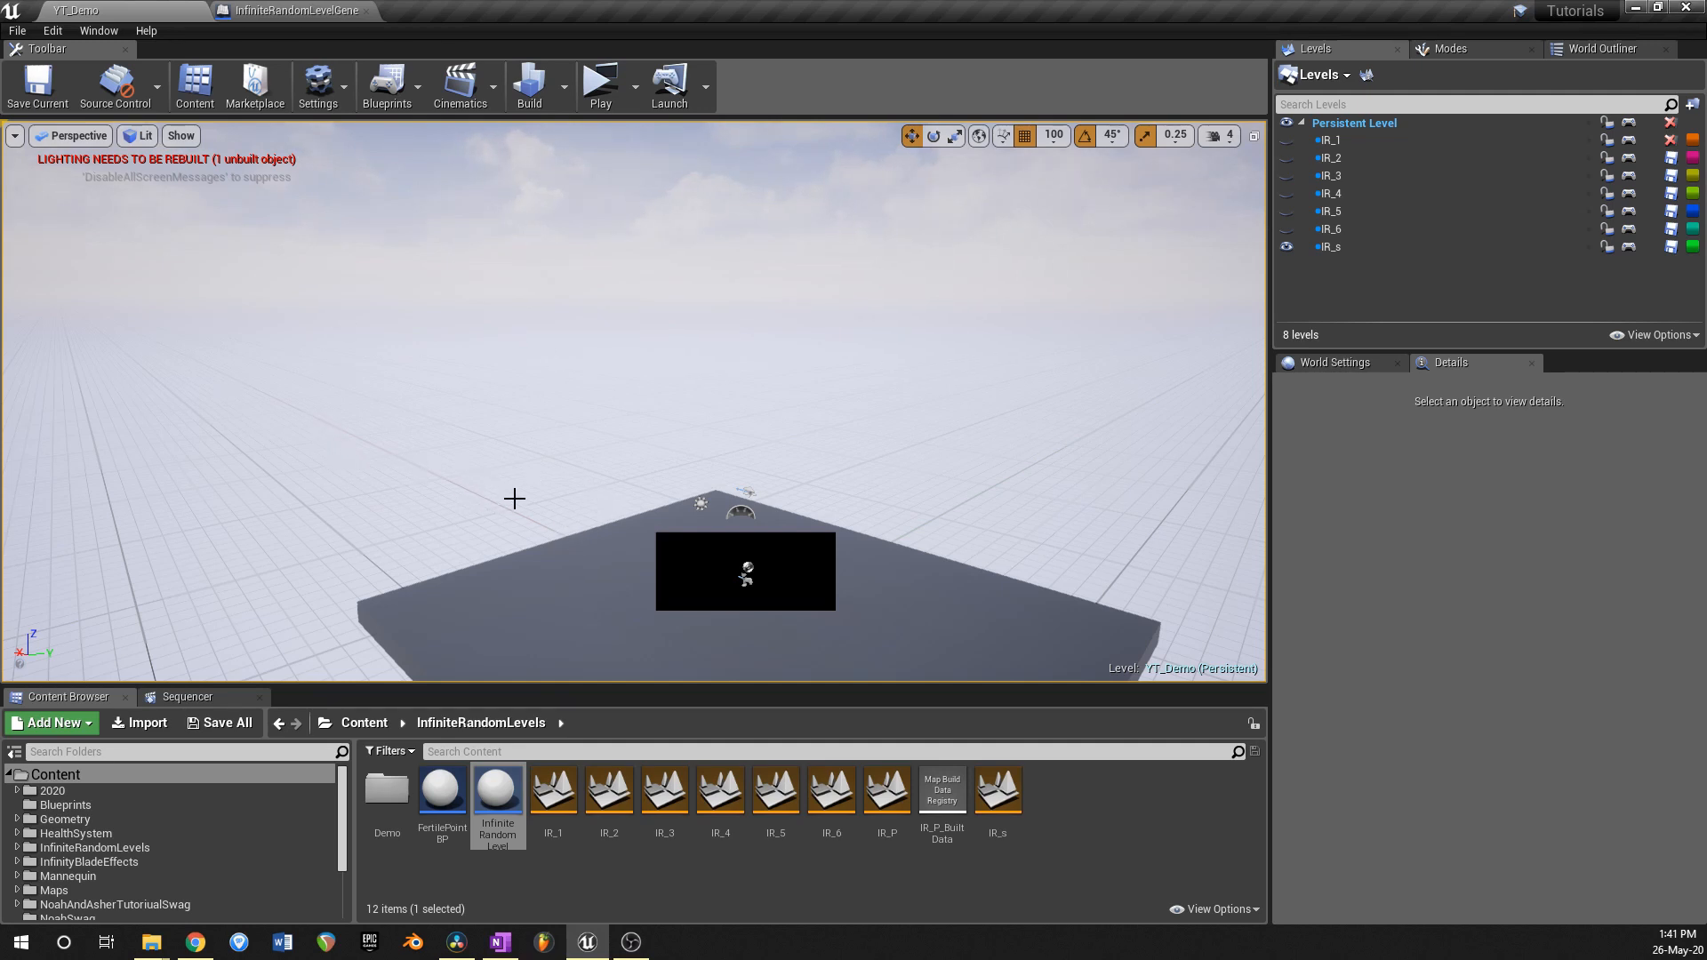
Step: Return to the generator blueprint and inspect the Create Instance node in the Spawn Random Level at Coordinates function
left_click(288, 11)
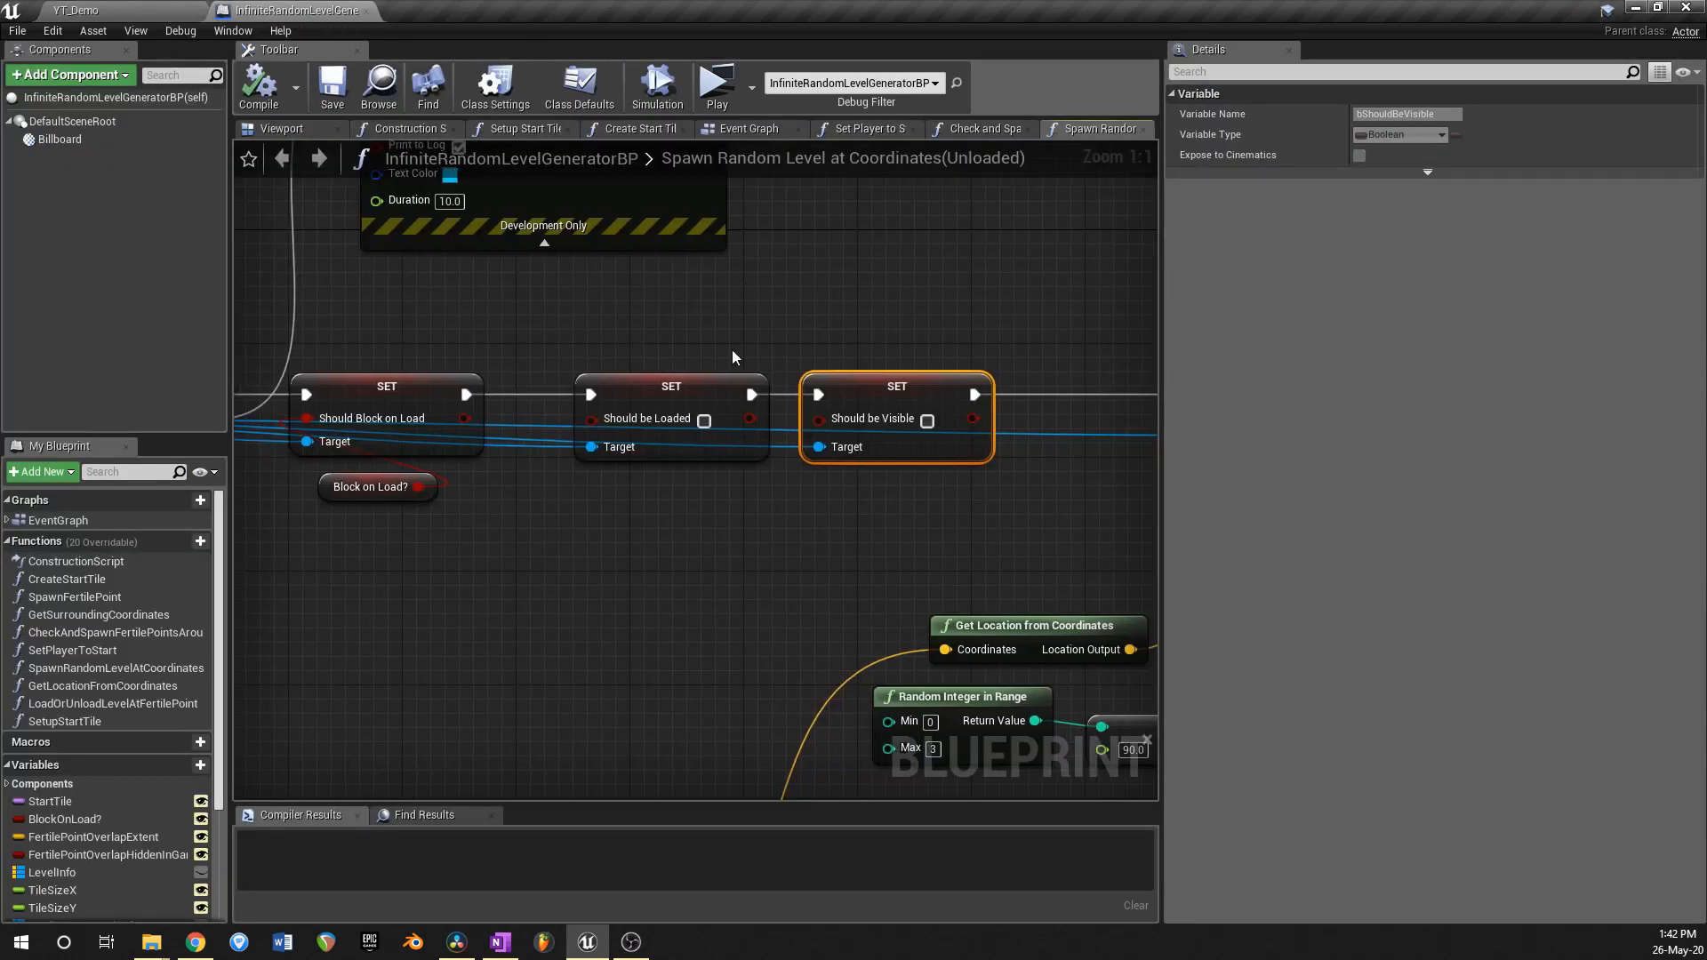
left_click(729, 382)
right_click_drag(461, 346, 1118, 391)
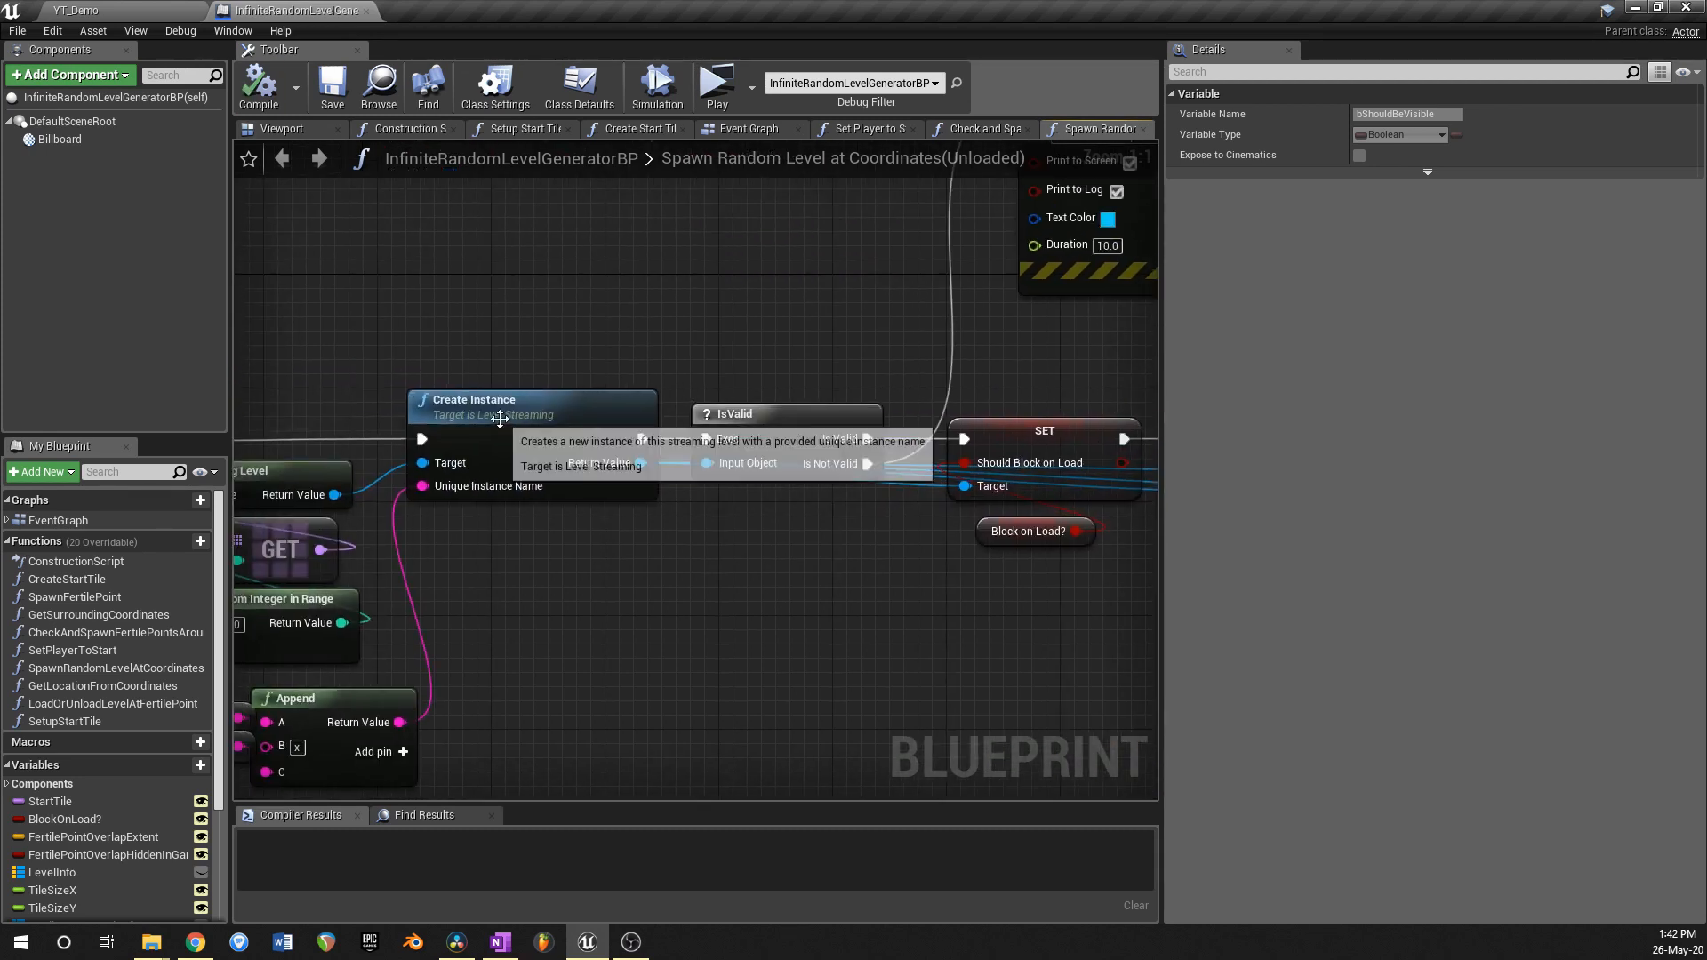
left_click(520, 393)
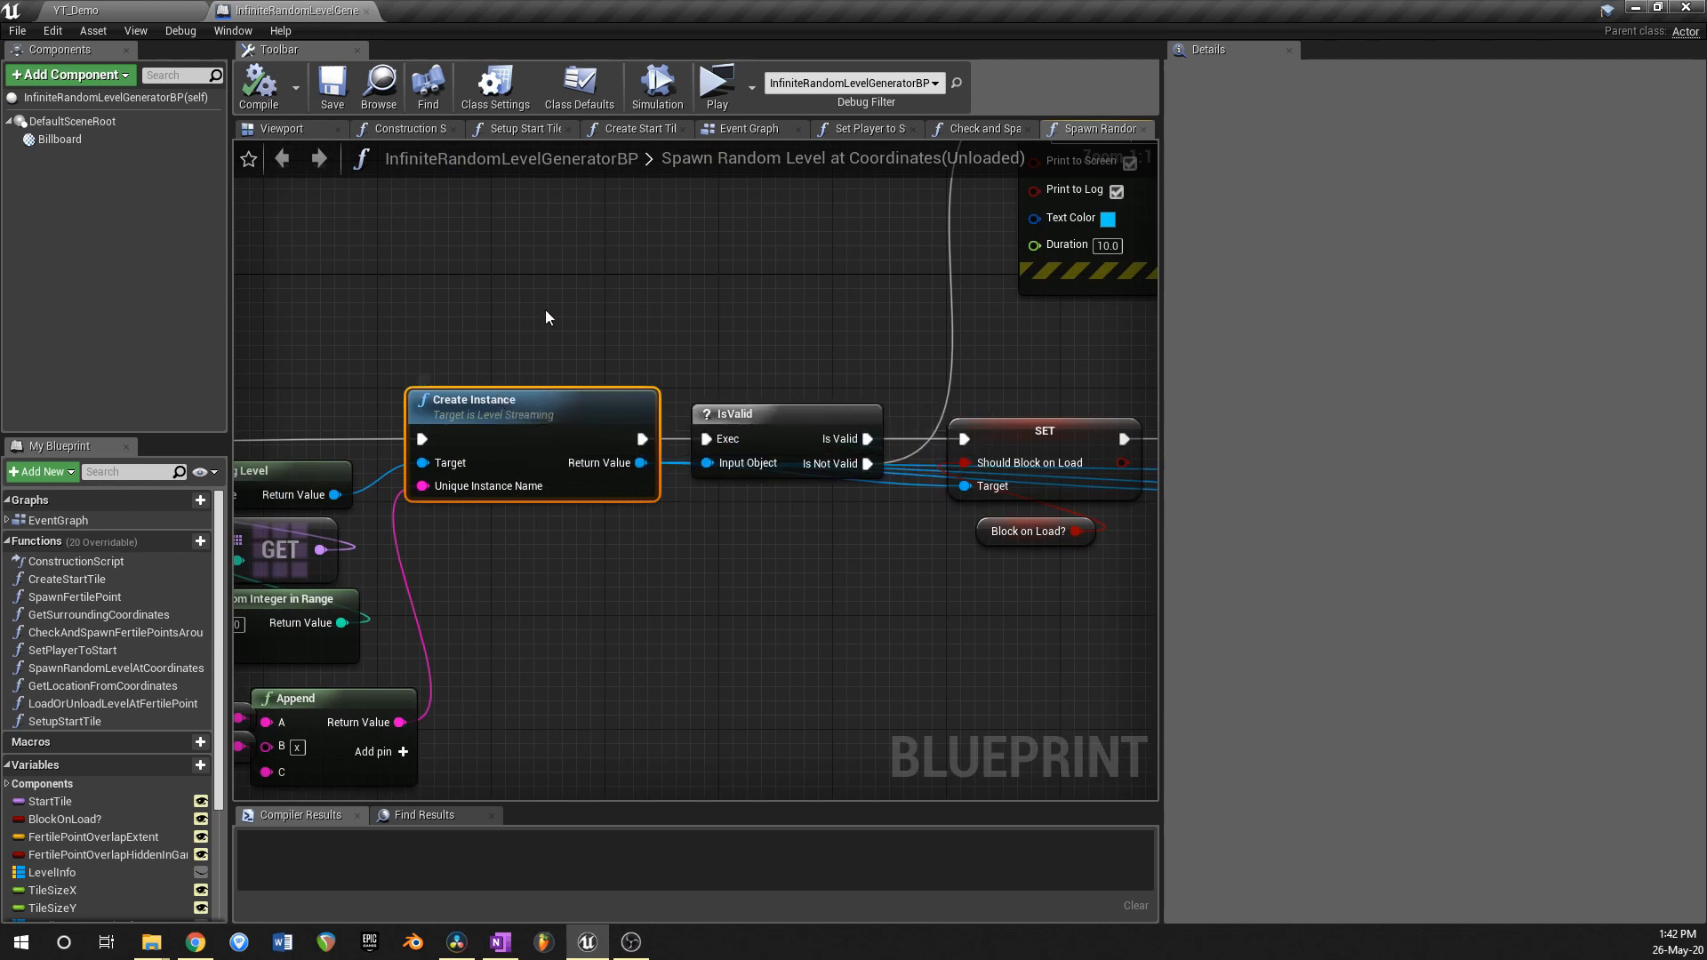
right_click_drag(534, 320, 597, 334)
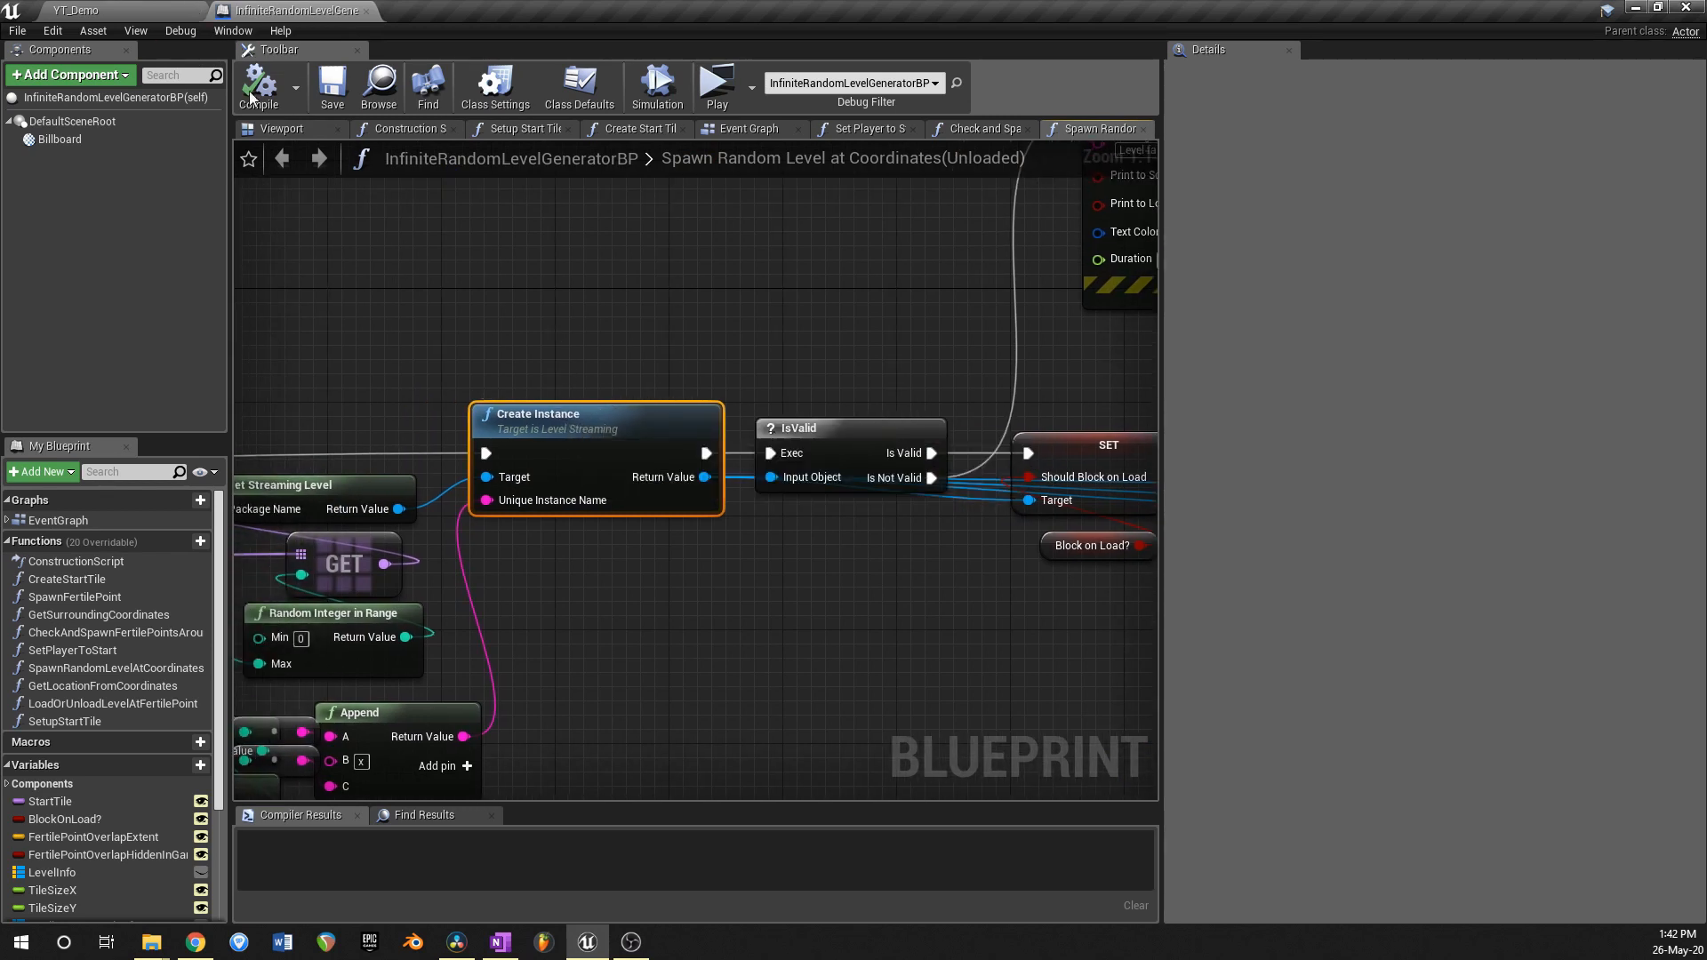
Step: Play the YT_Demo level and run the character forward with jumps to test the generation of random tiles
left_click(116, 11)
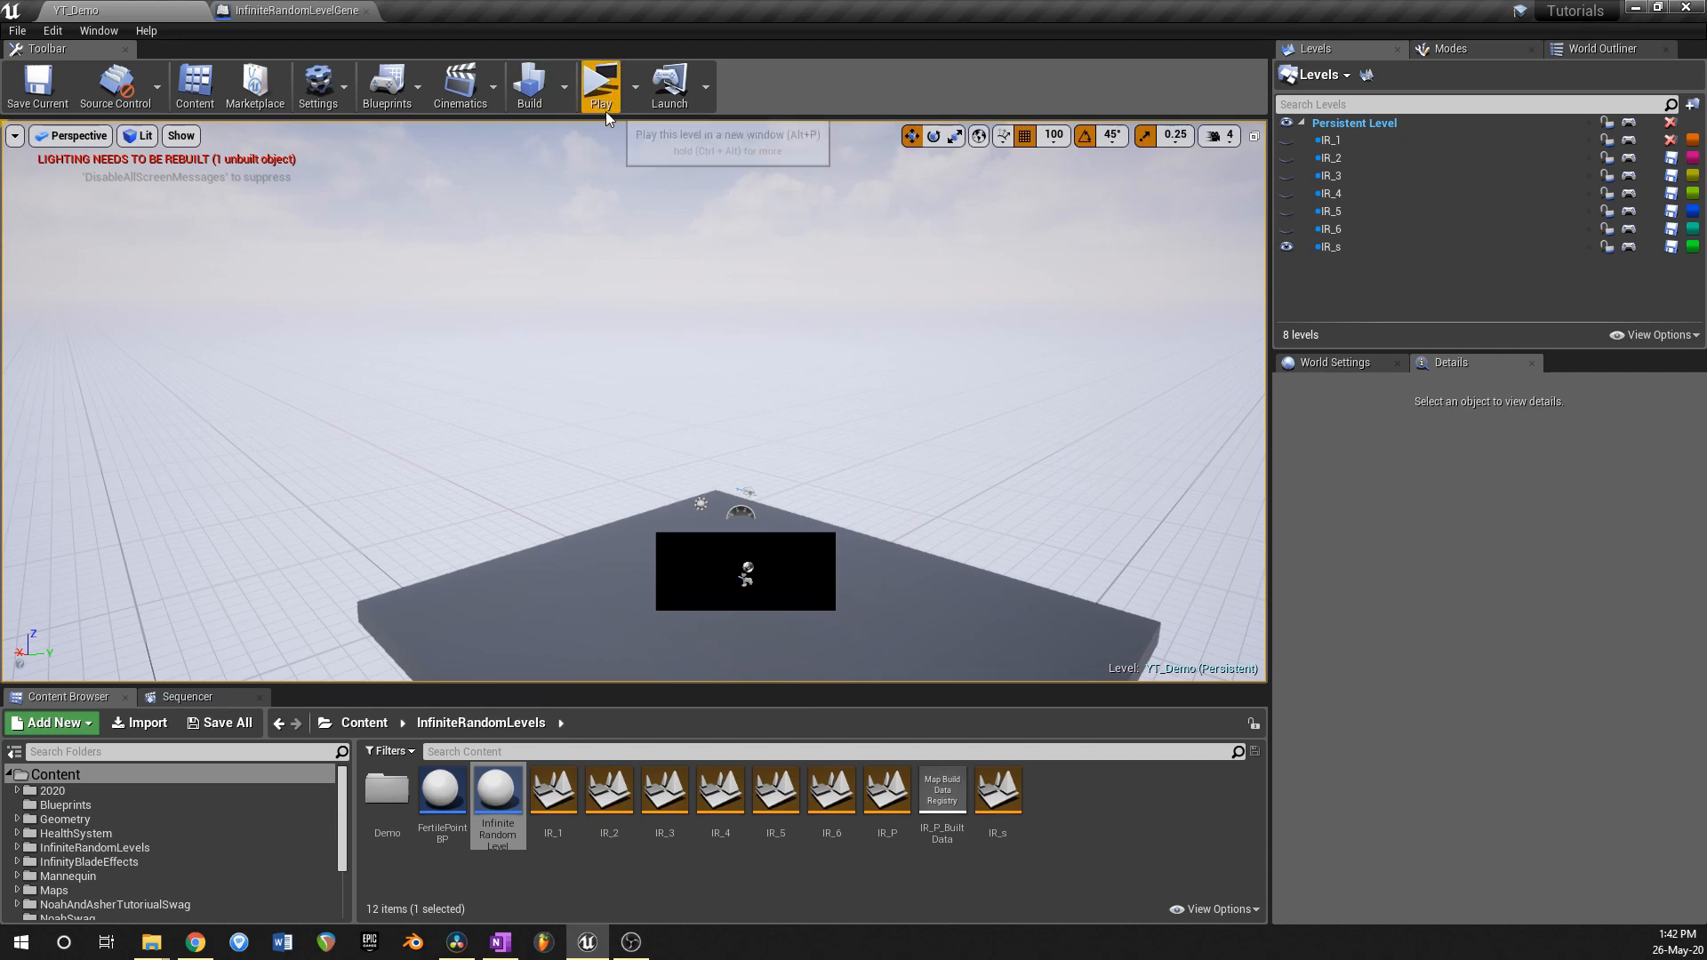
left_click(601, 84)
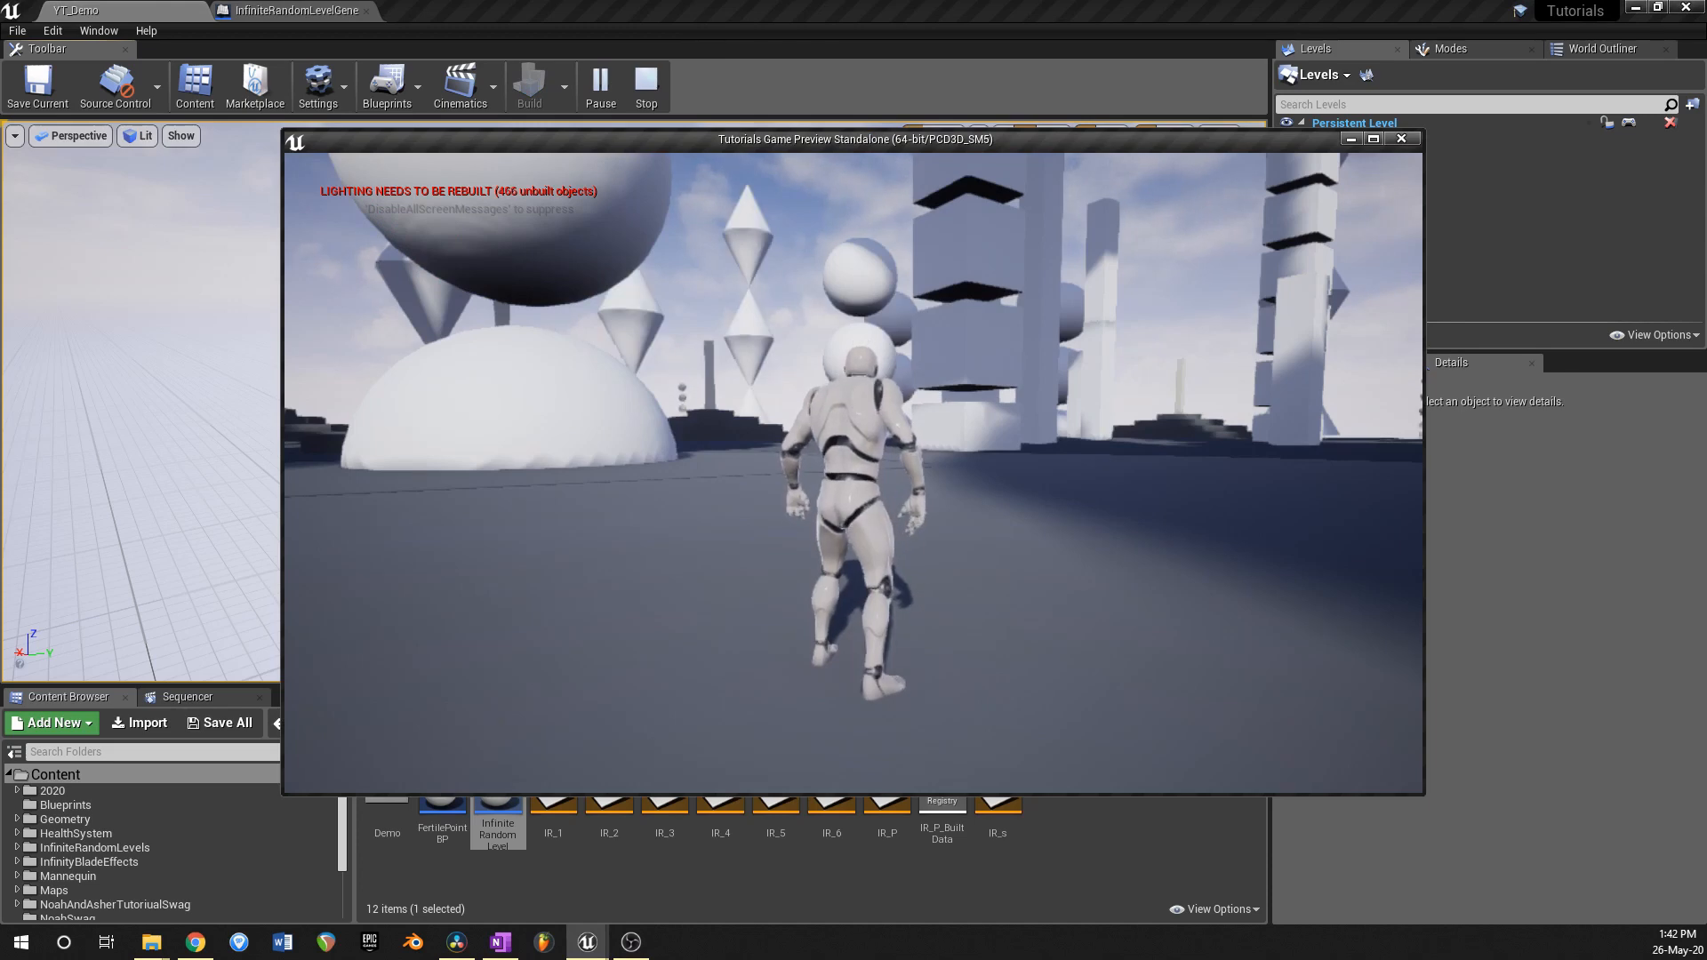
key("w")
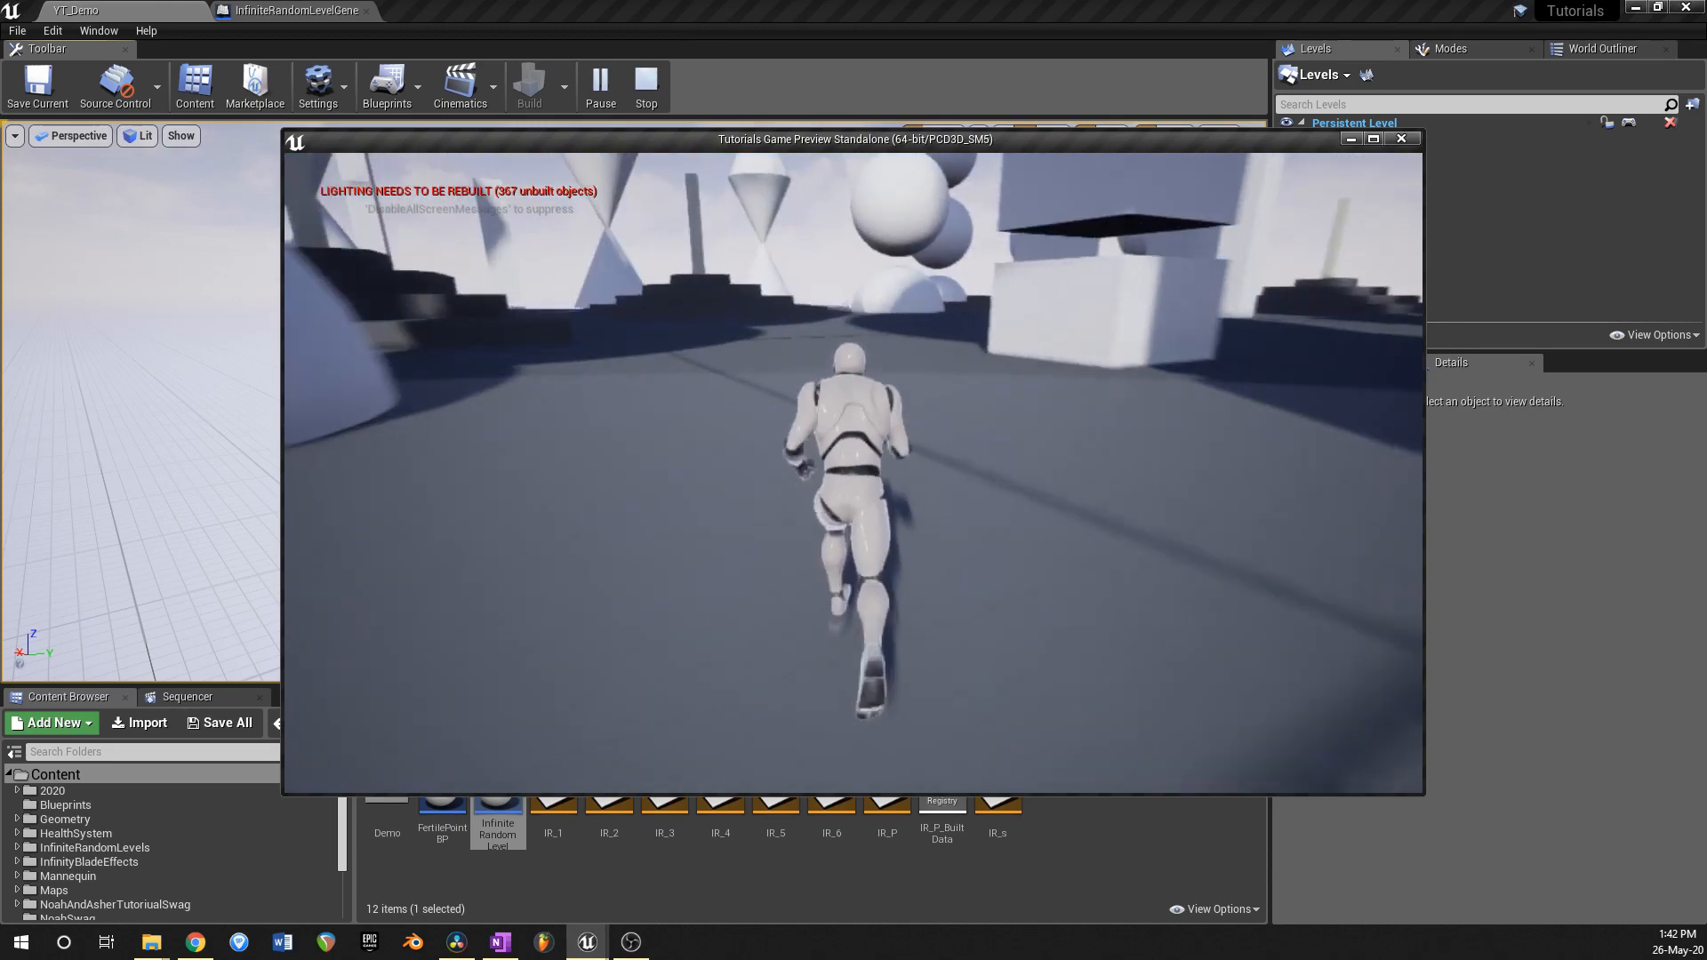
key("space")
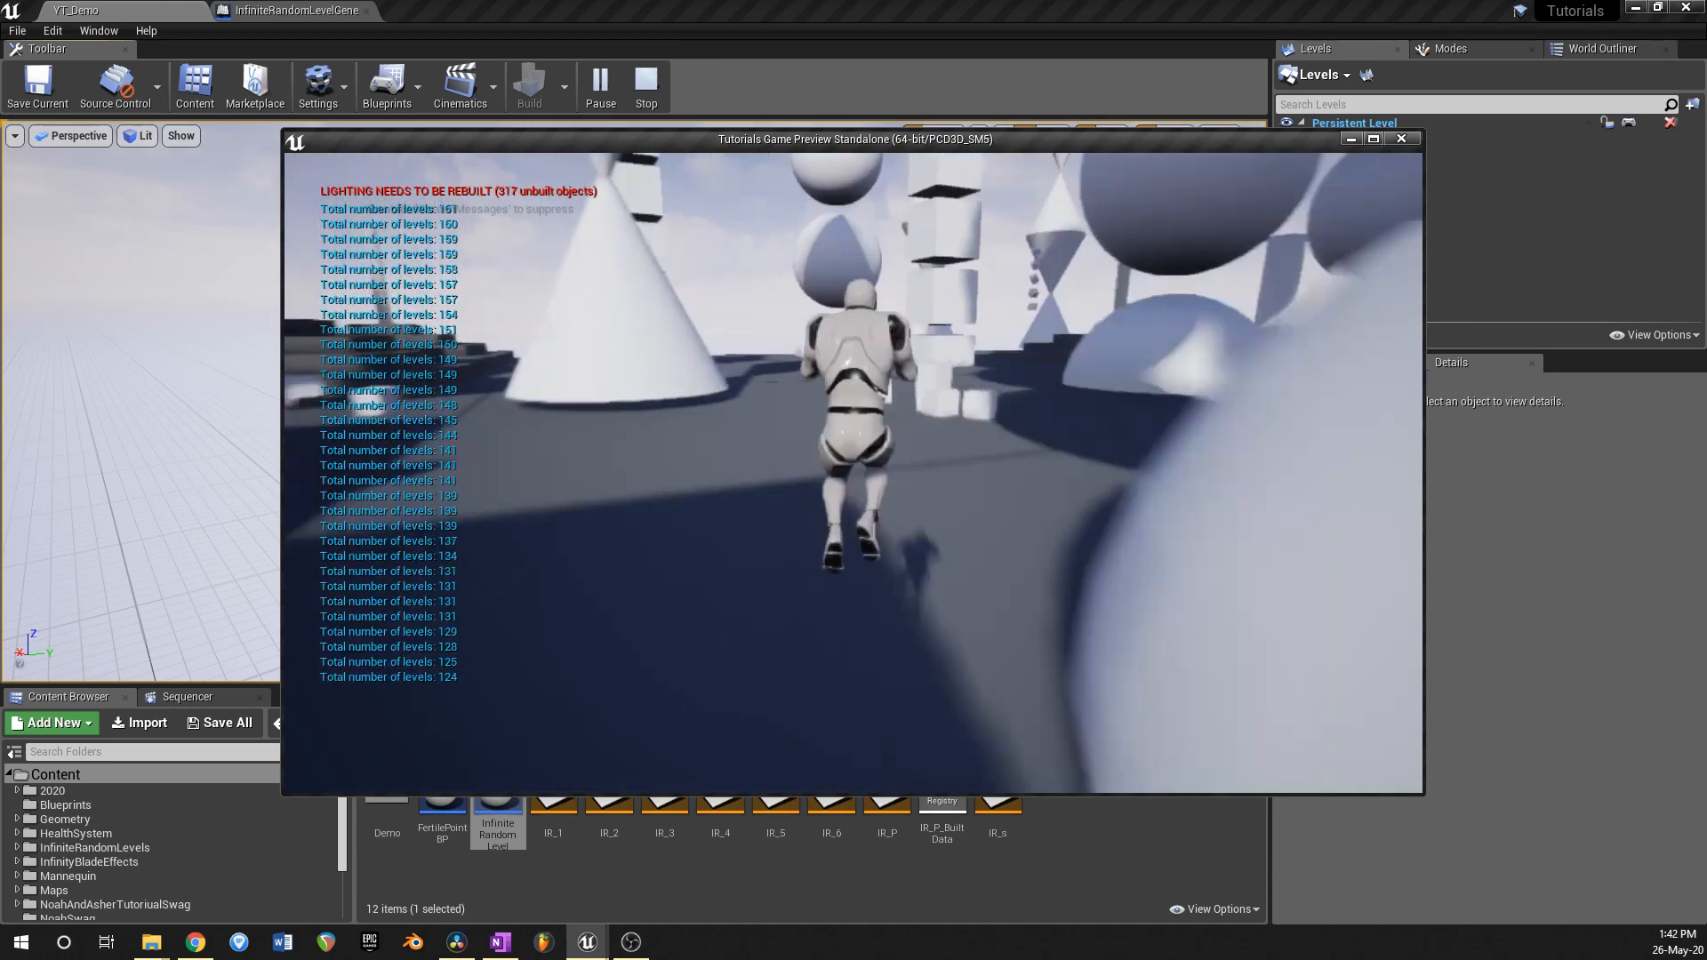
key("space")
key("space")
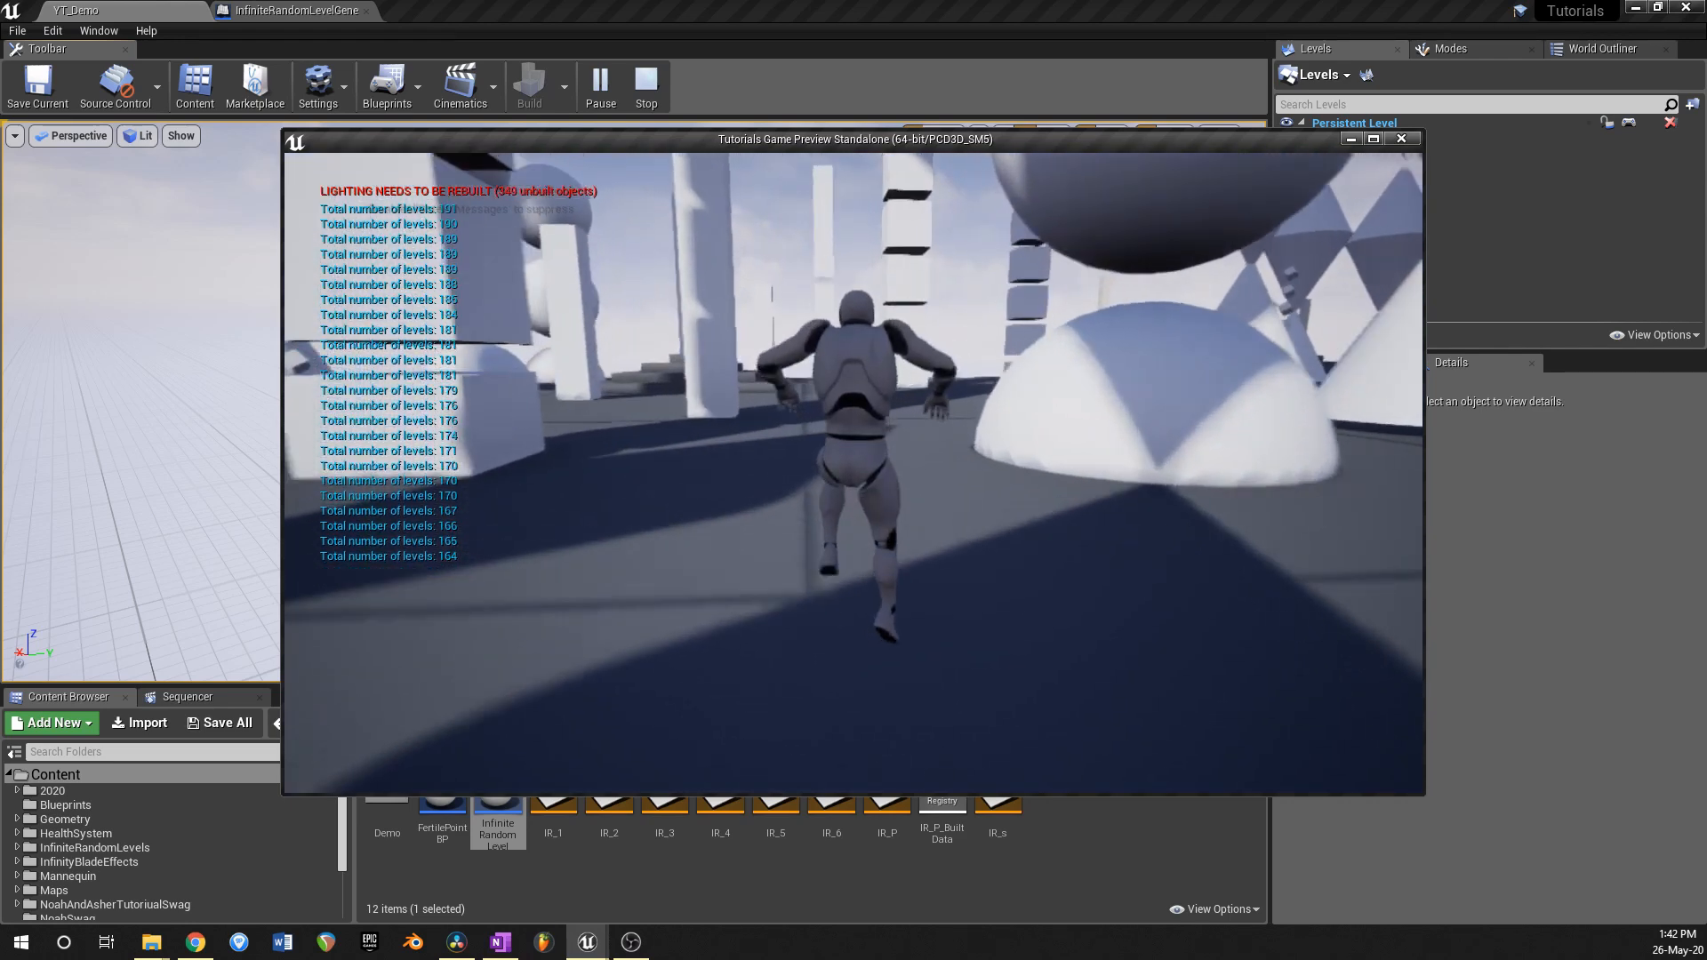
Step: Display the frame rate with the console command stat fps and maximize the game preview window
key("grave")
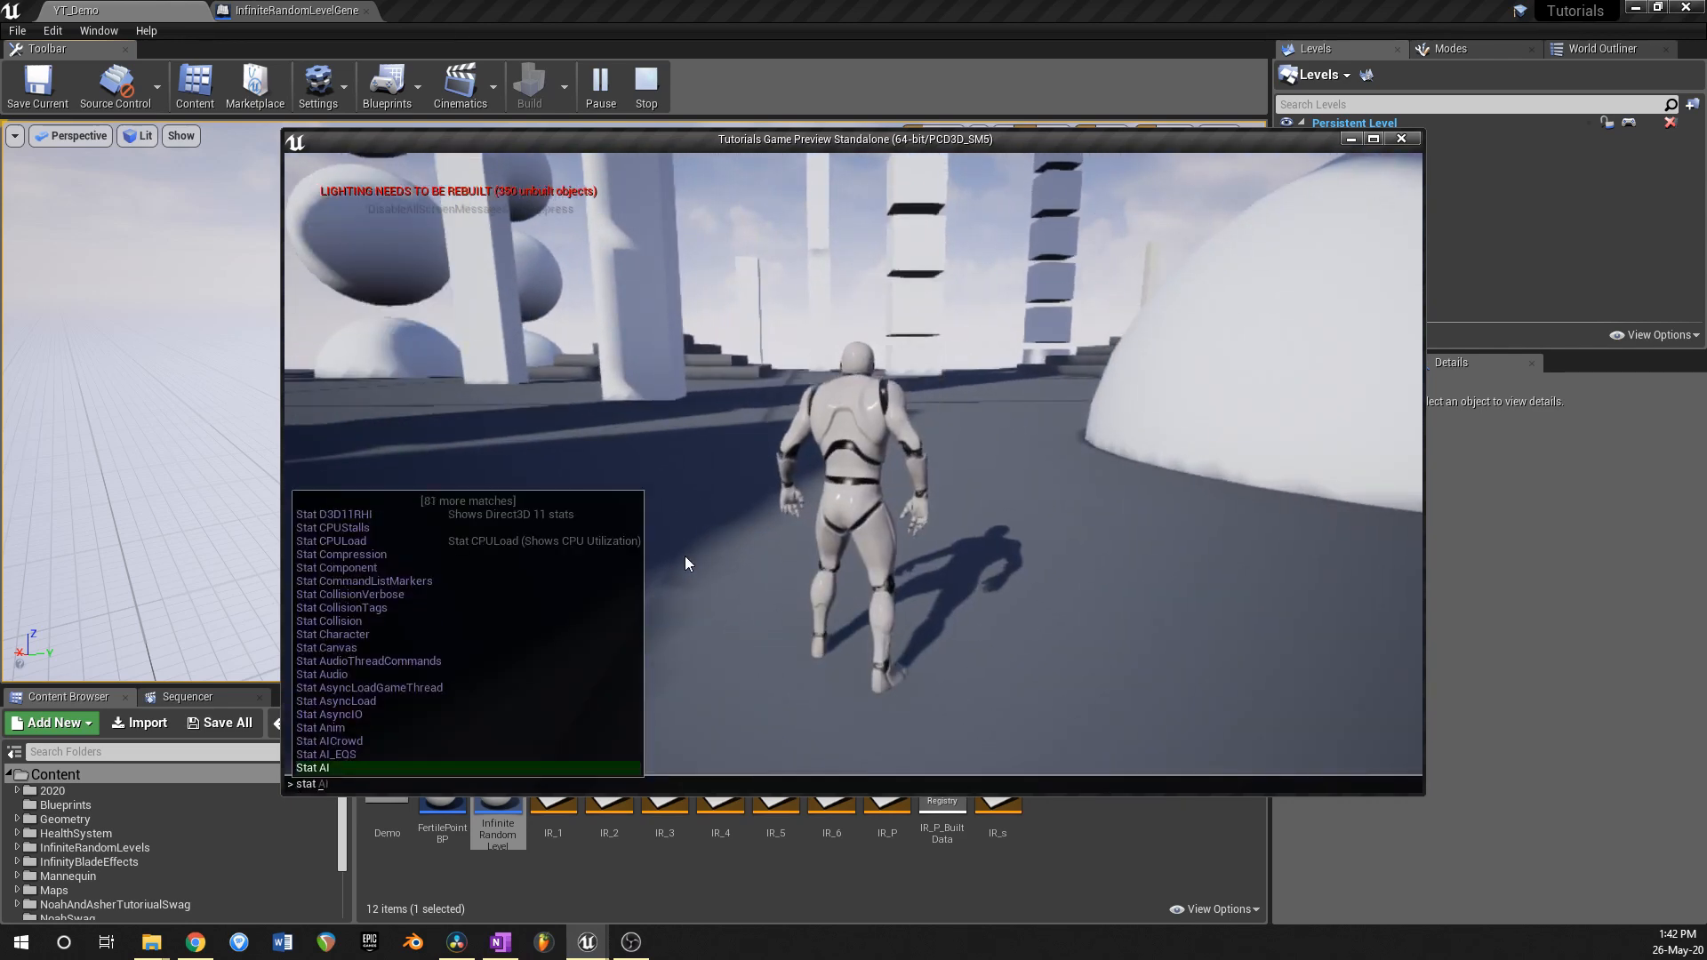
type("stat fps")
key("Return")
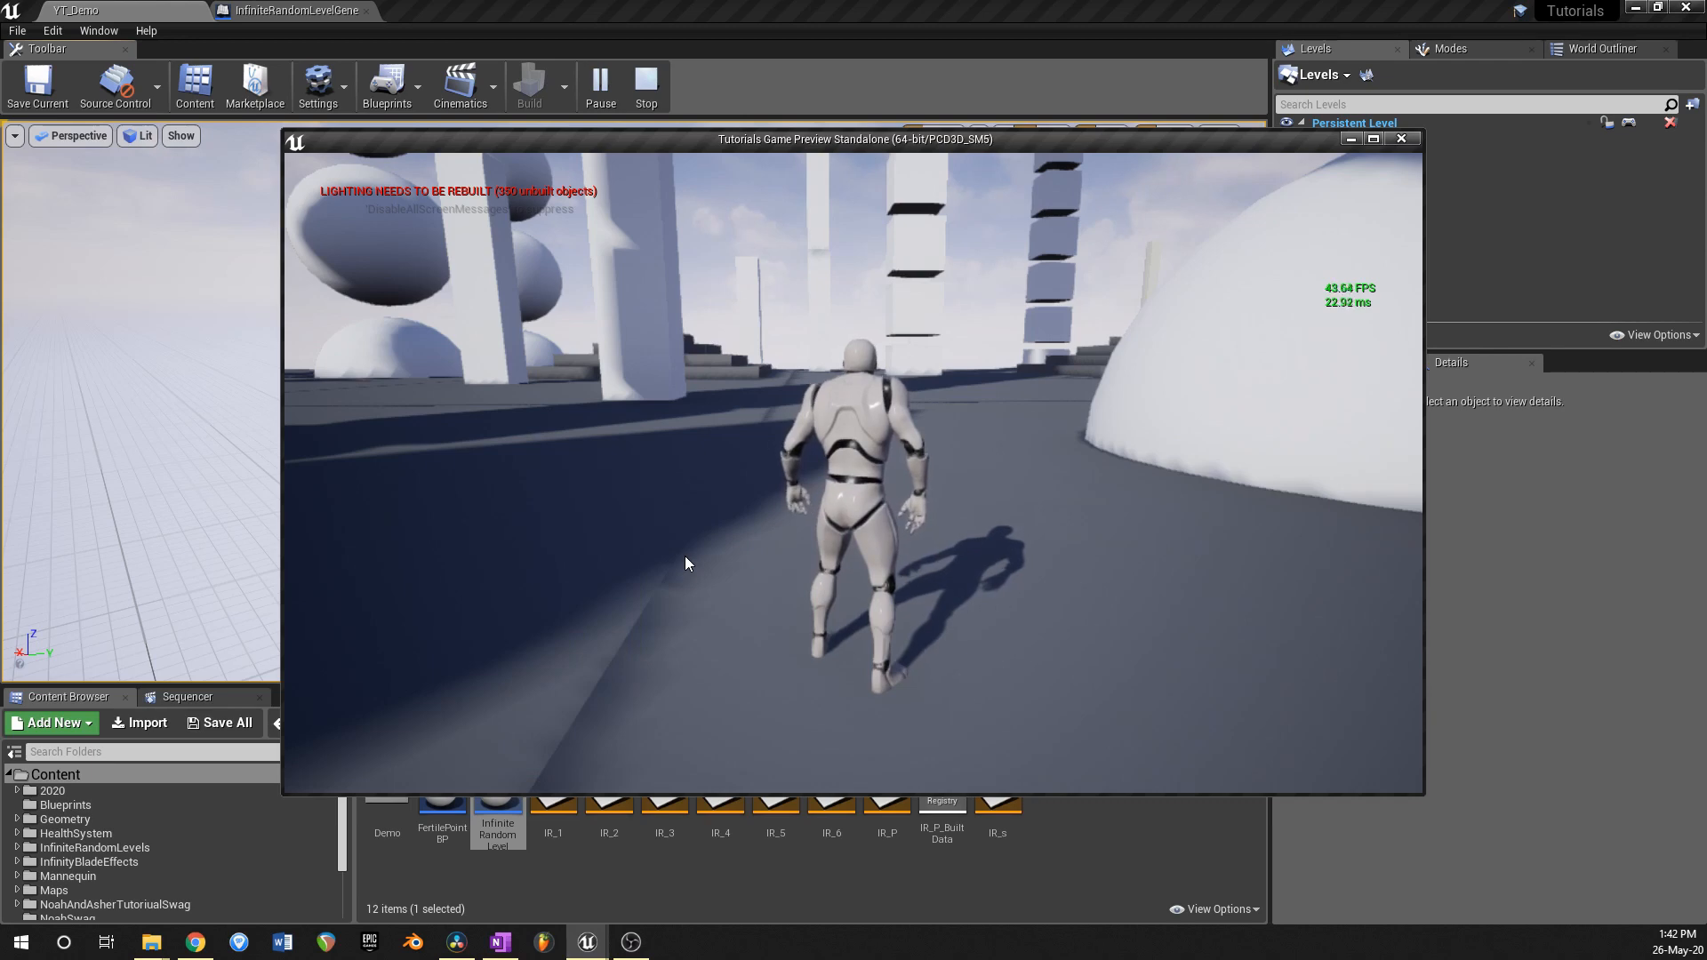
key("super")
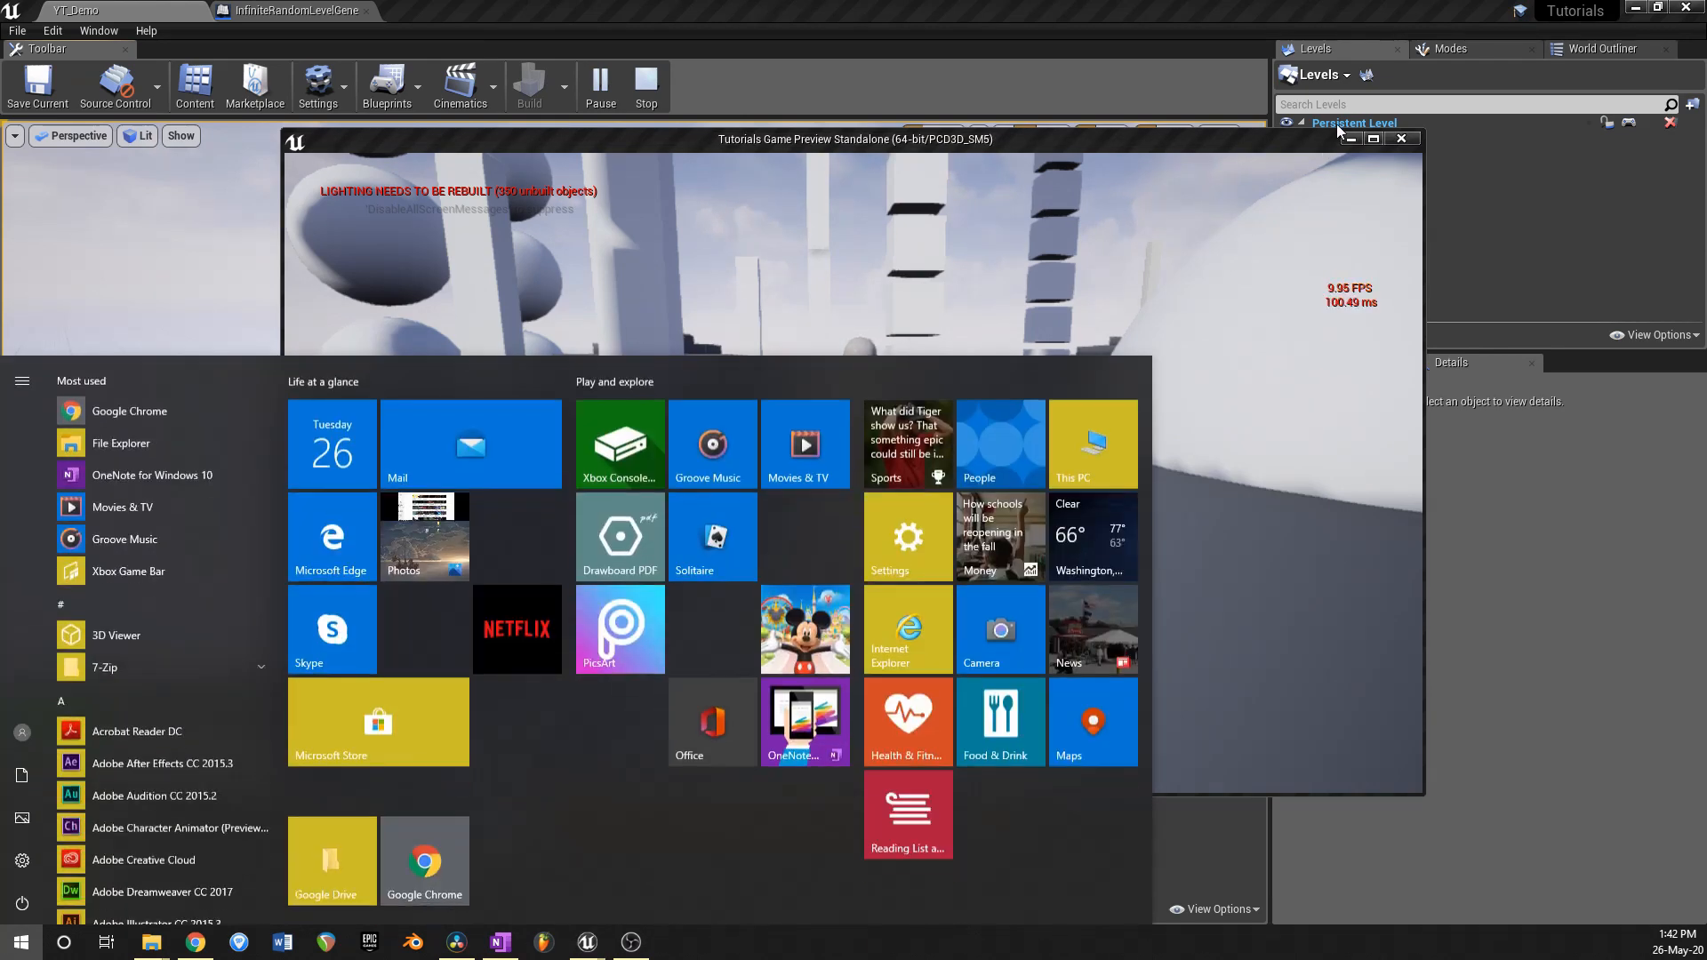
left_click(1377, 142)
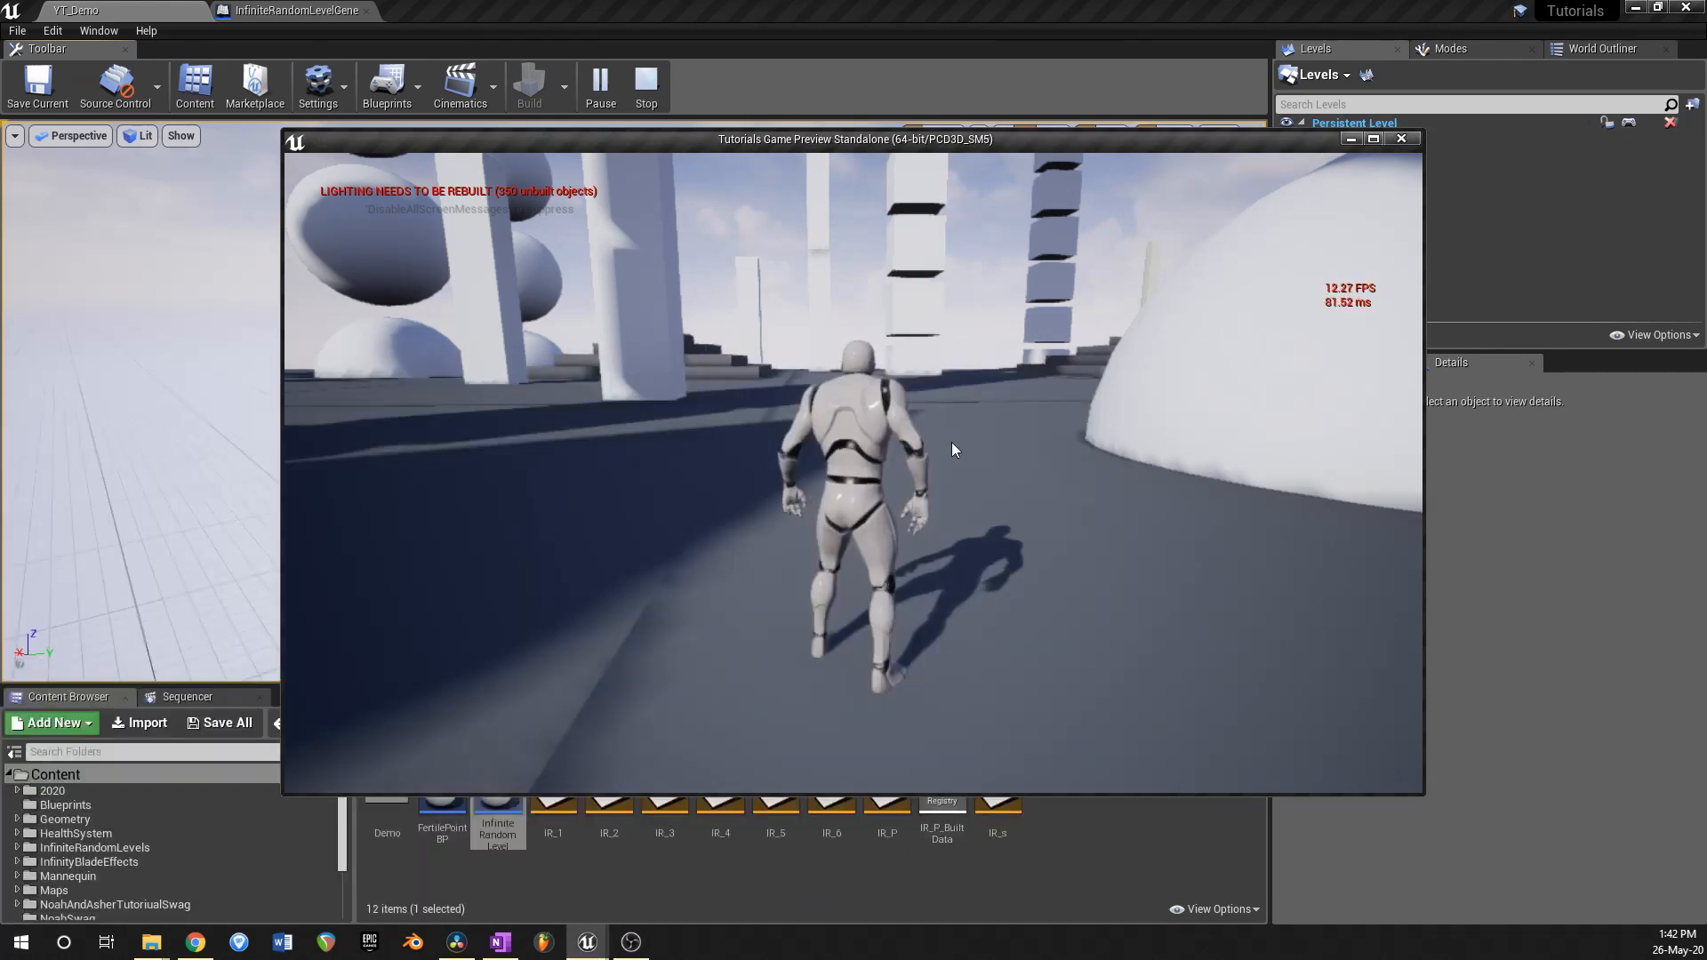
left_click(1373, 140)
Step: Run and jump the character across many newly generated tiles to check the frame rate as the number of levels grows
key("w")
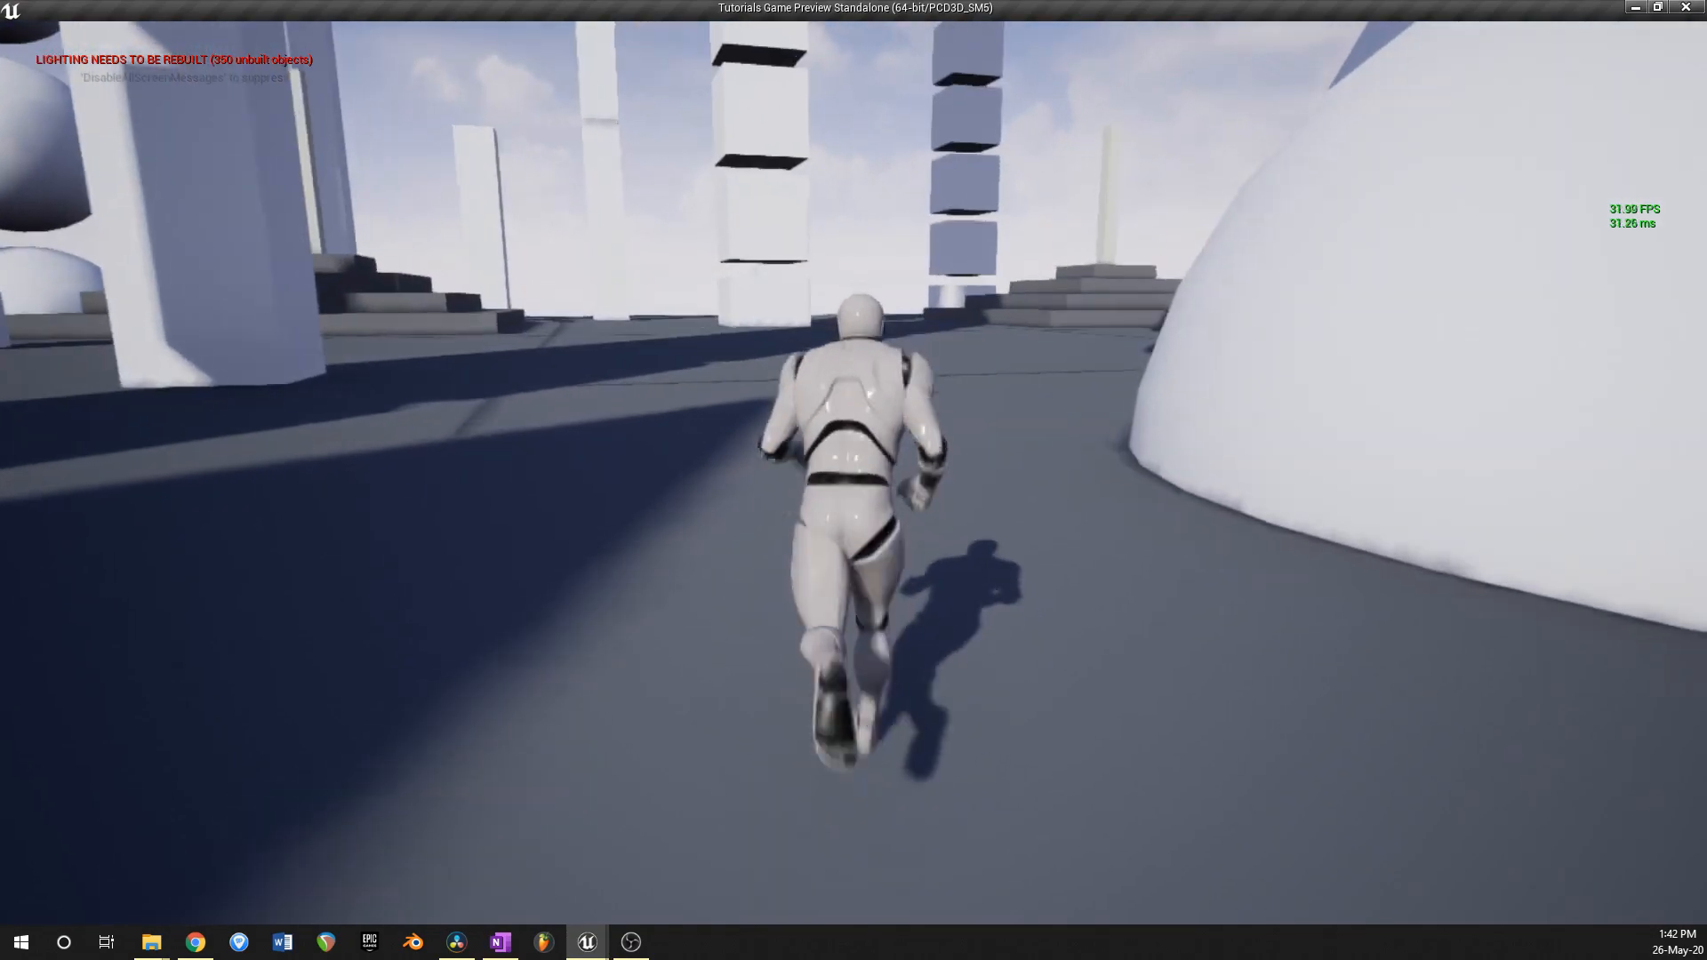
key("space")
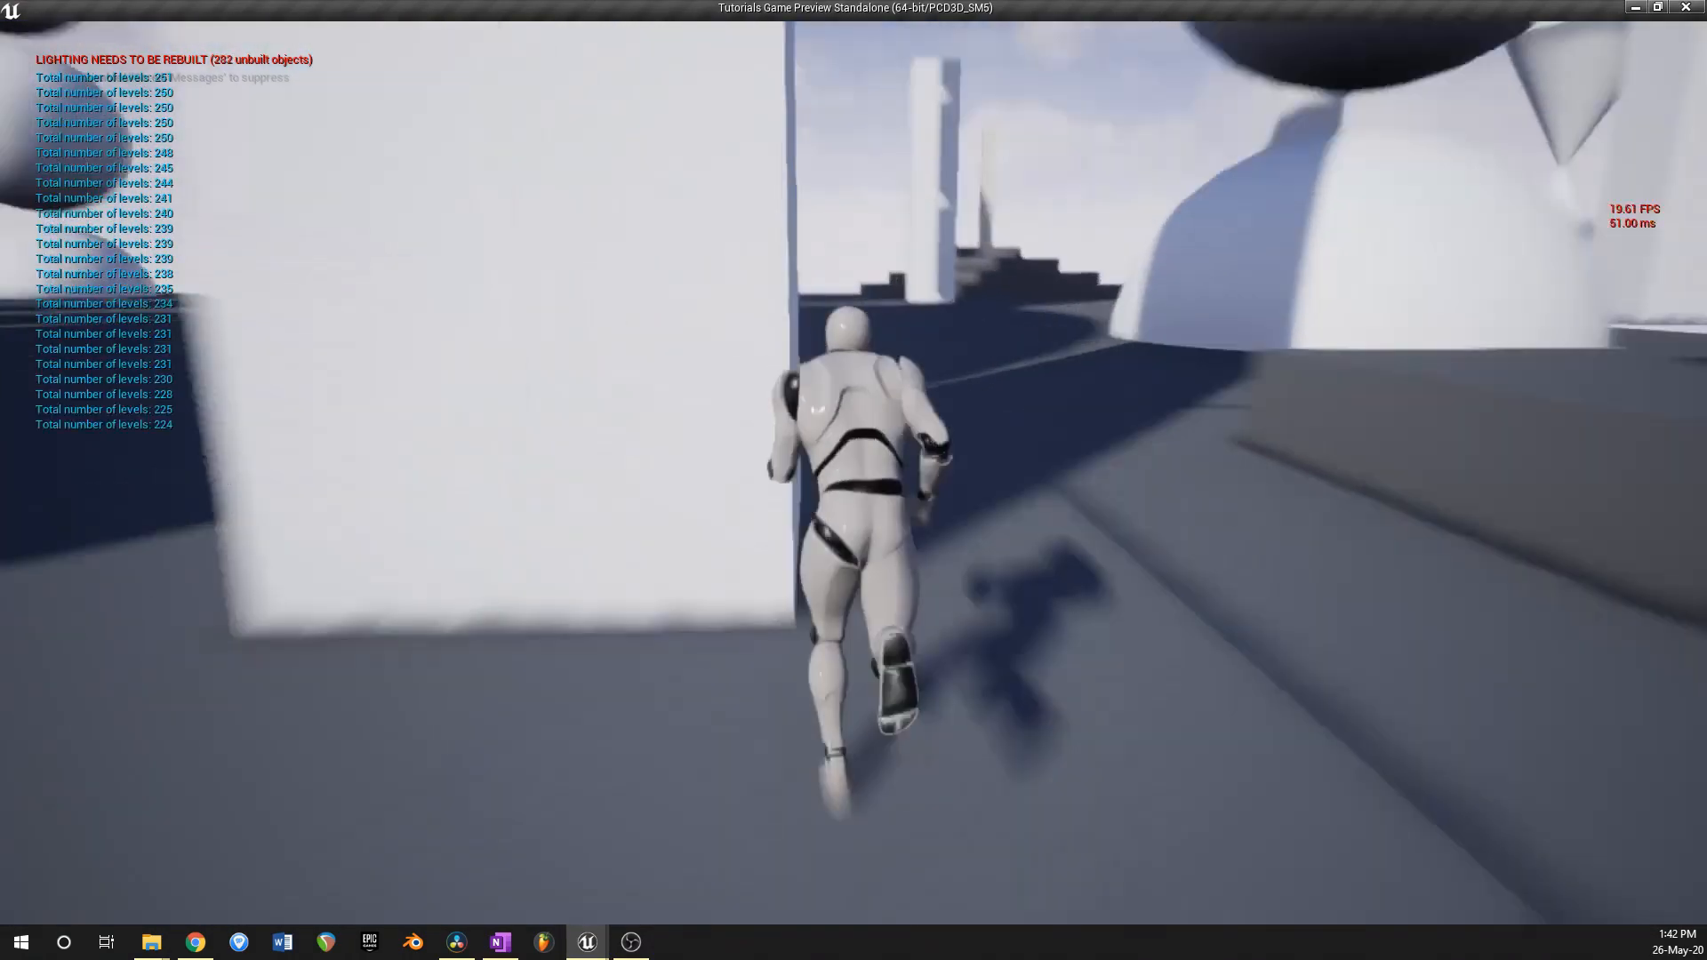
key("space")
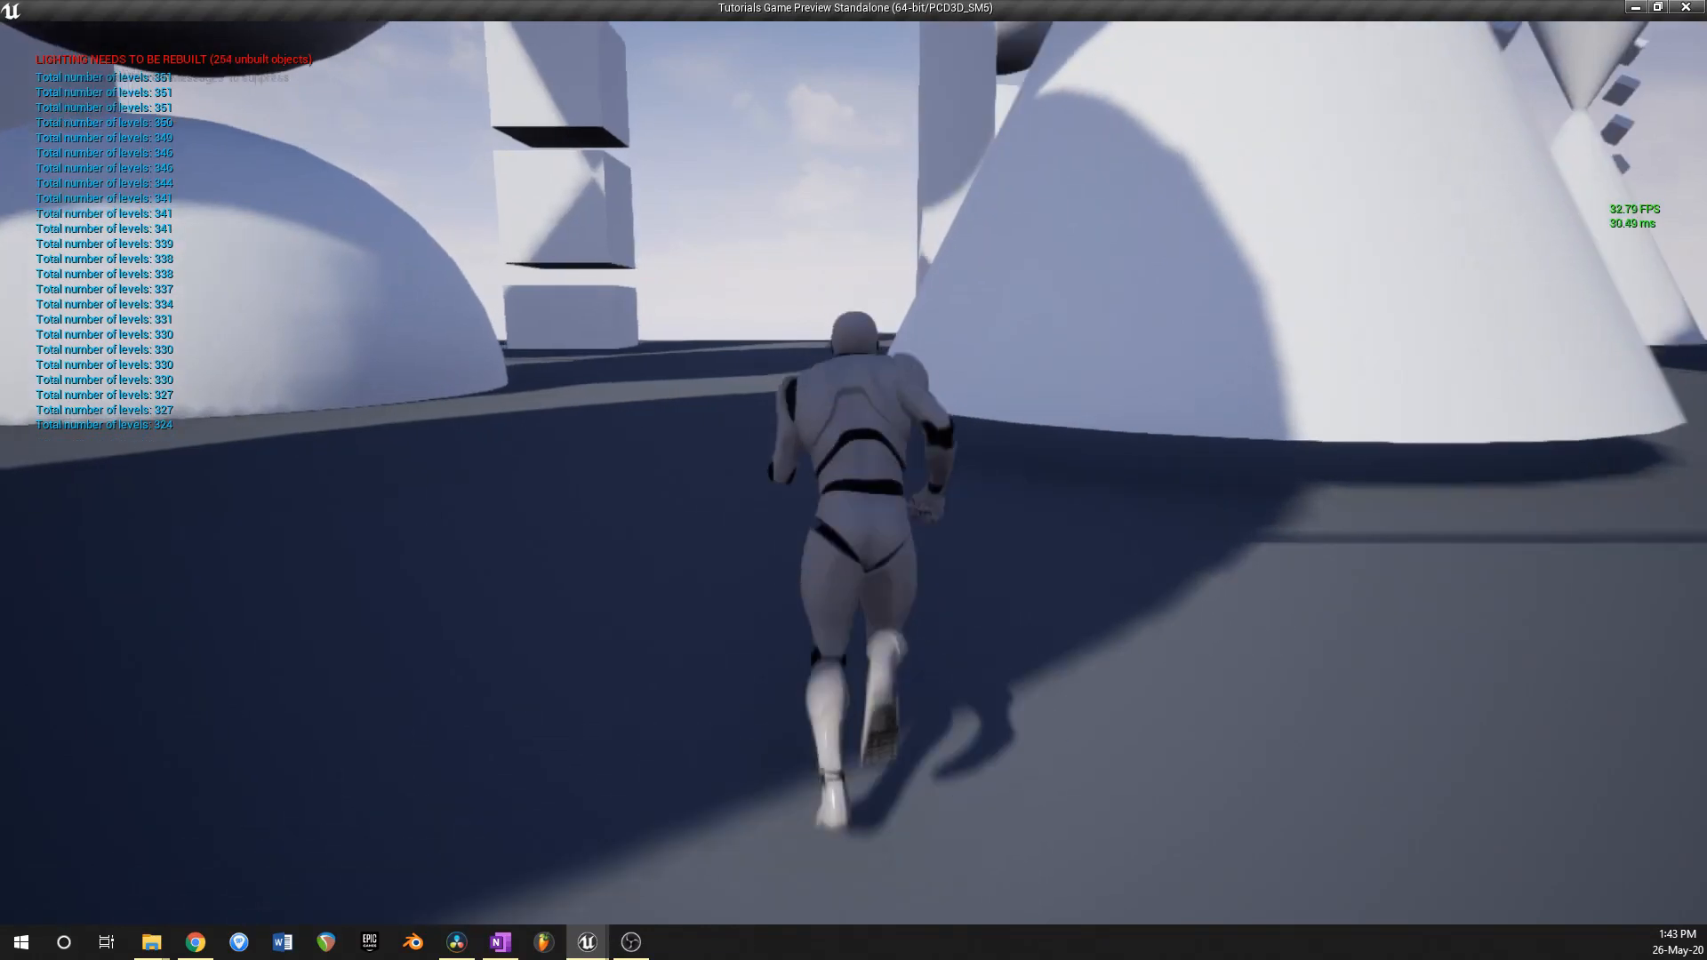
key("space")
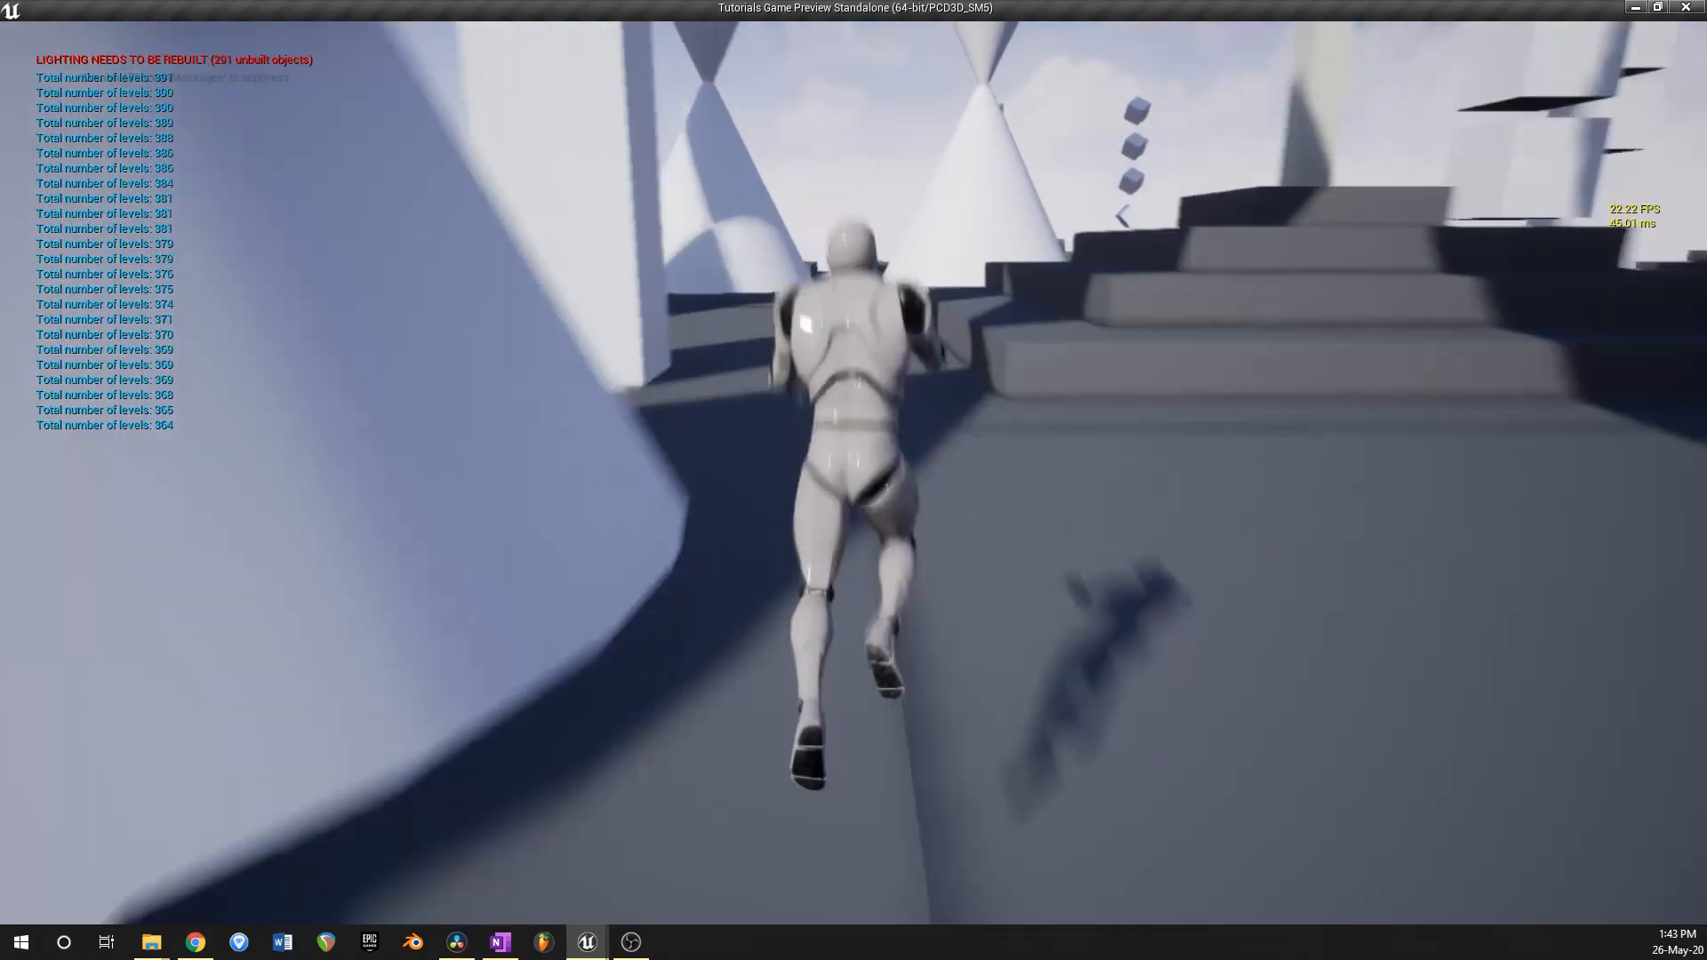
key("space")
key("space")
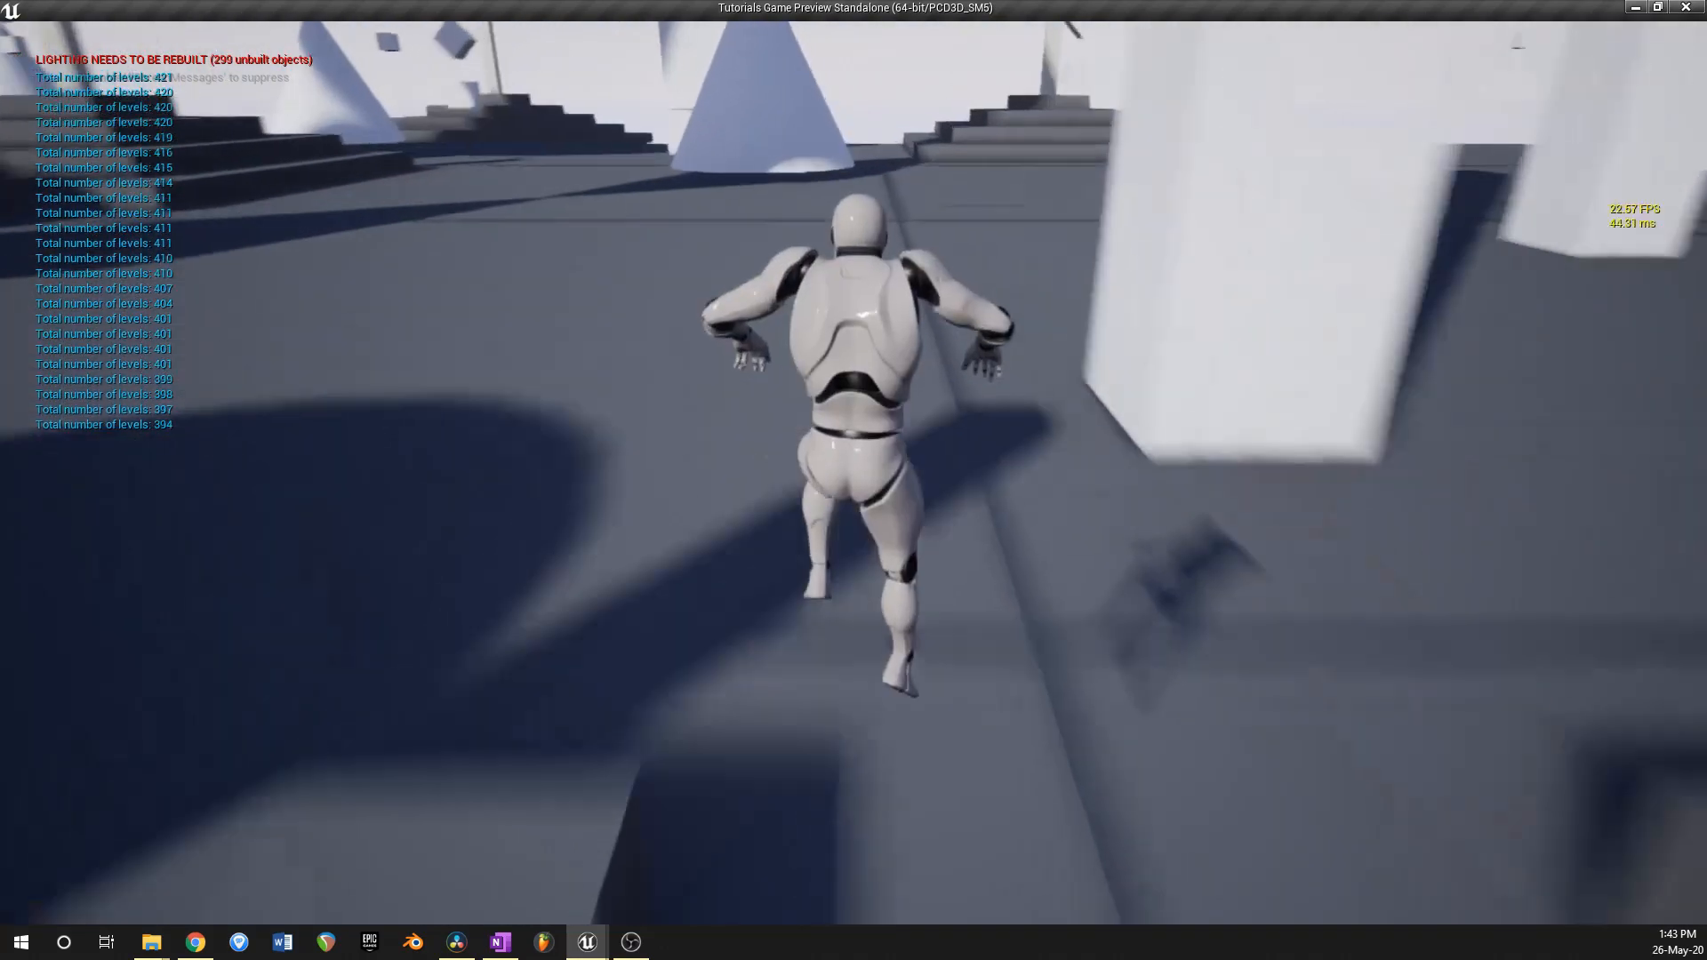
key("space")
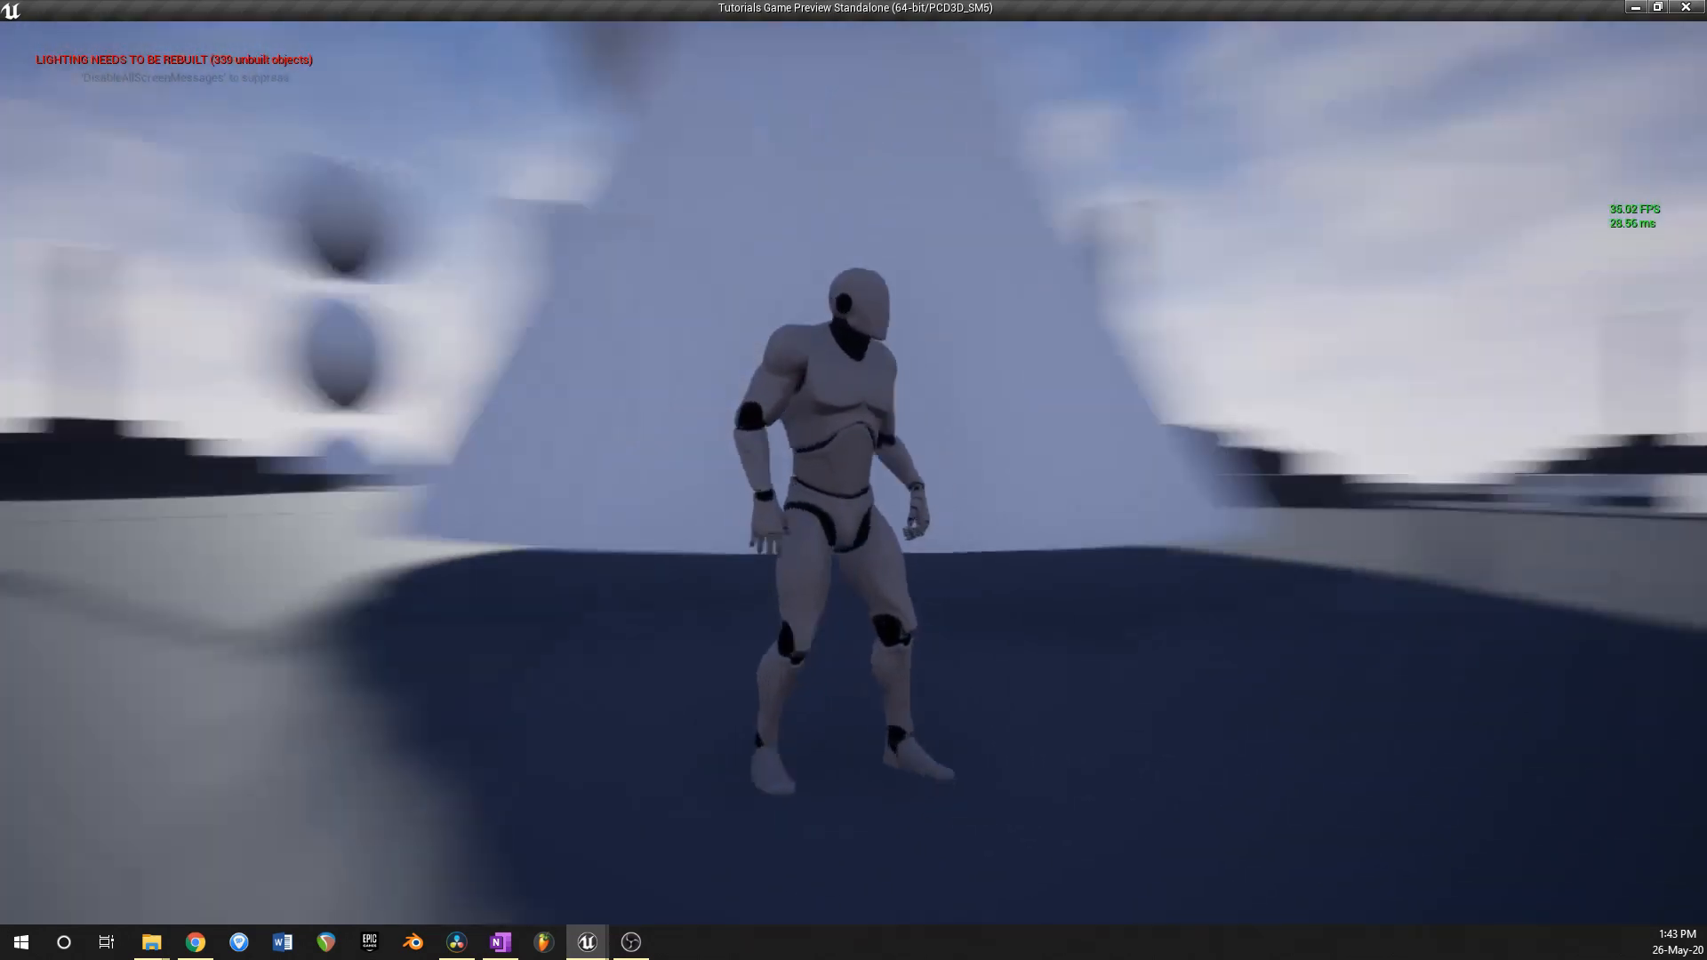
Step: Run and jump the character straight ahead through the generated tiles to stress-test the frame rate as more levels spawn
key("w")
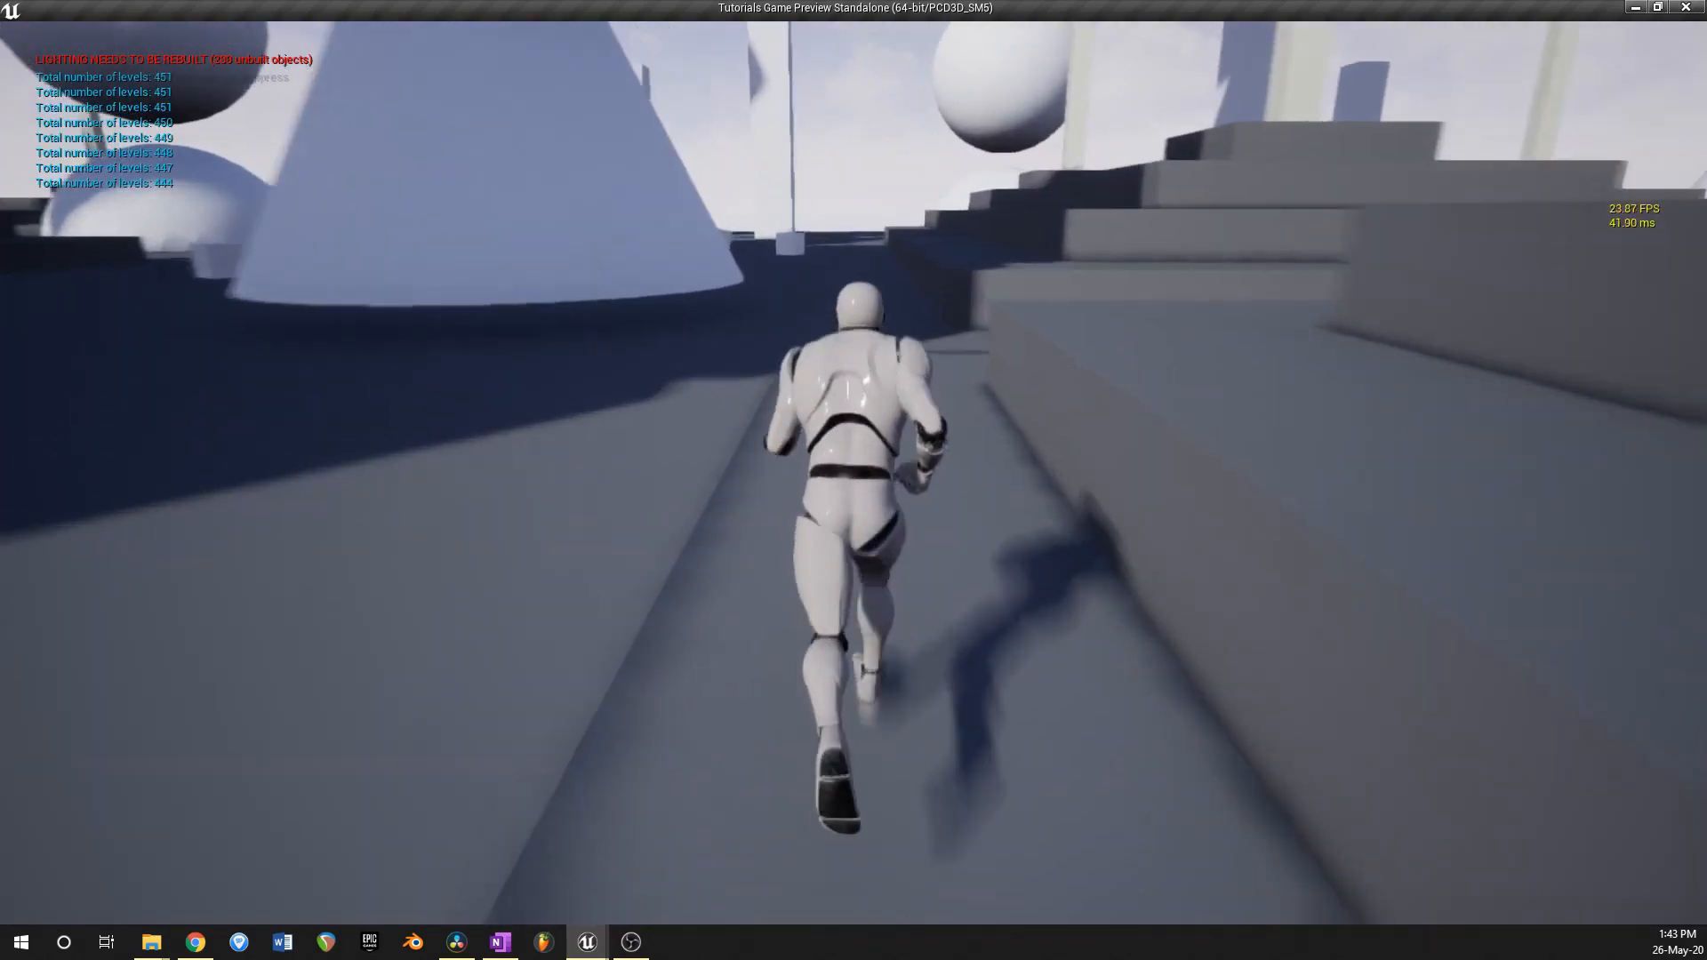
key("space")
key("space")
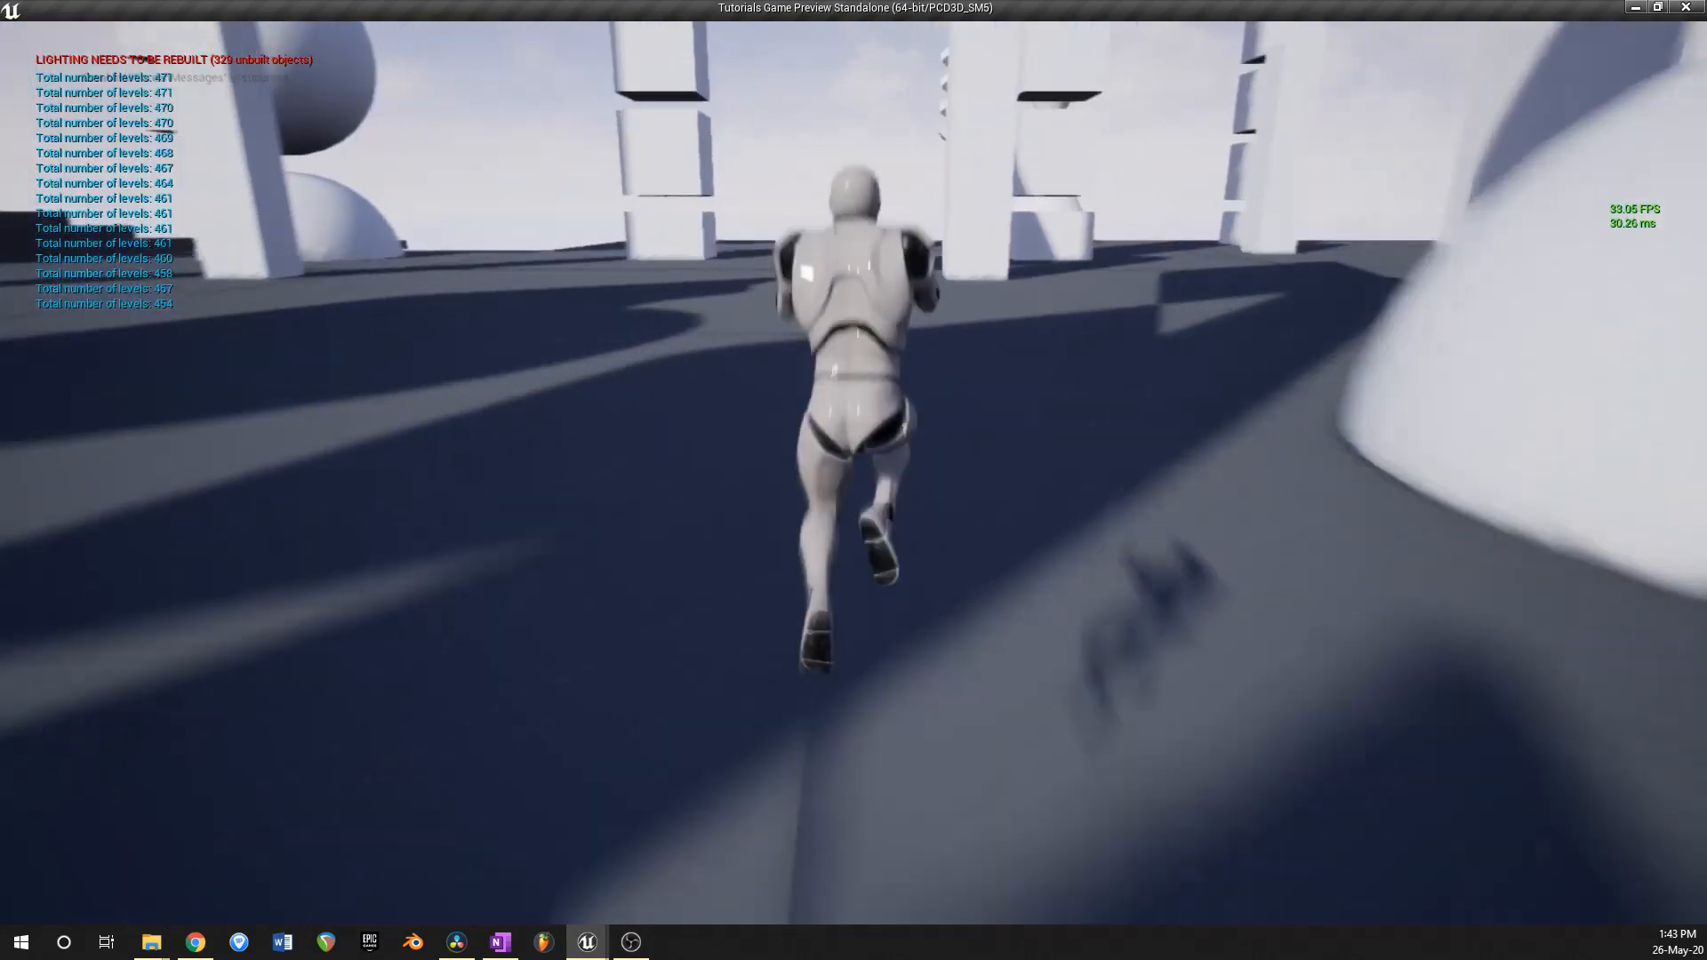
key("space")
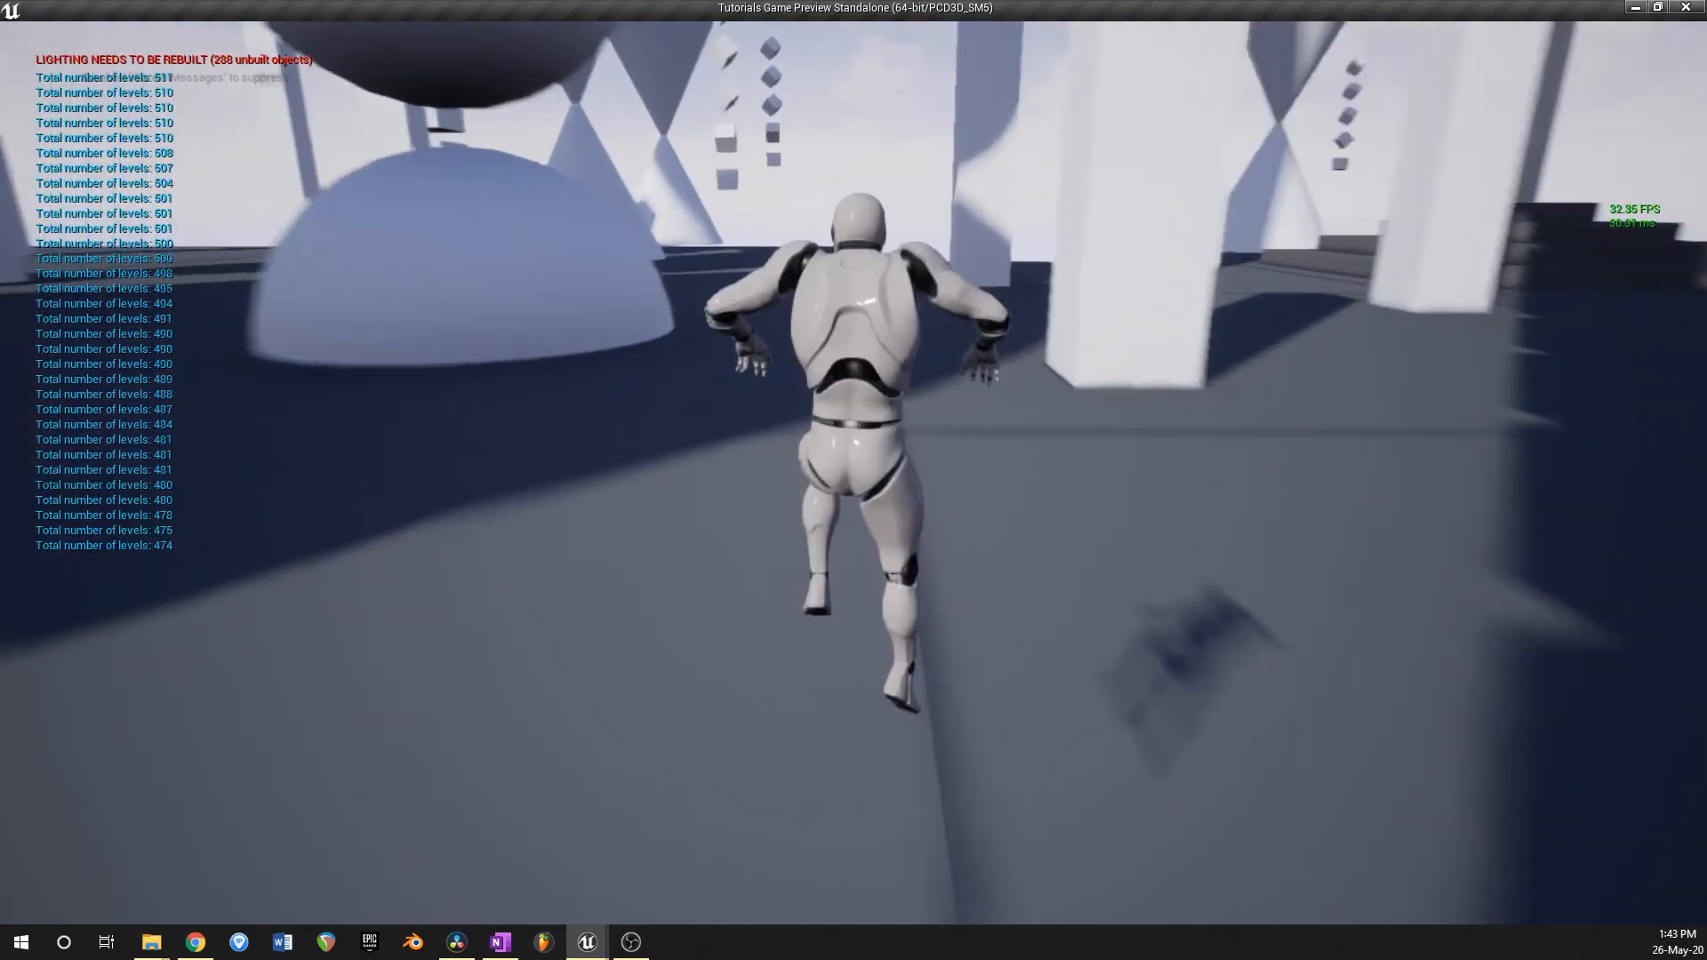
key("space")
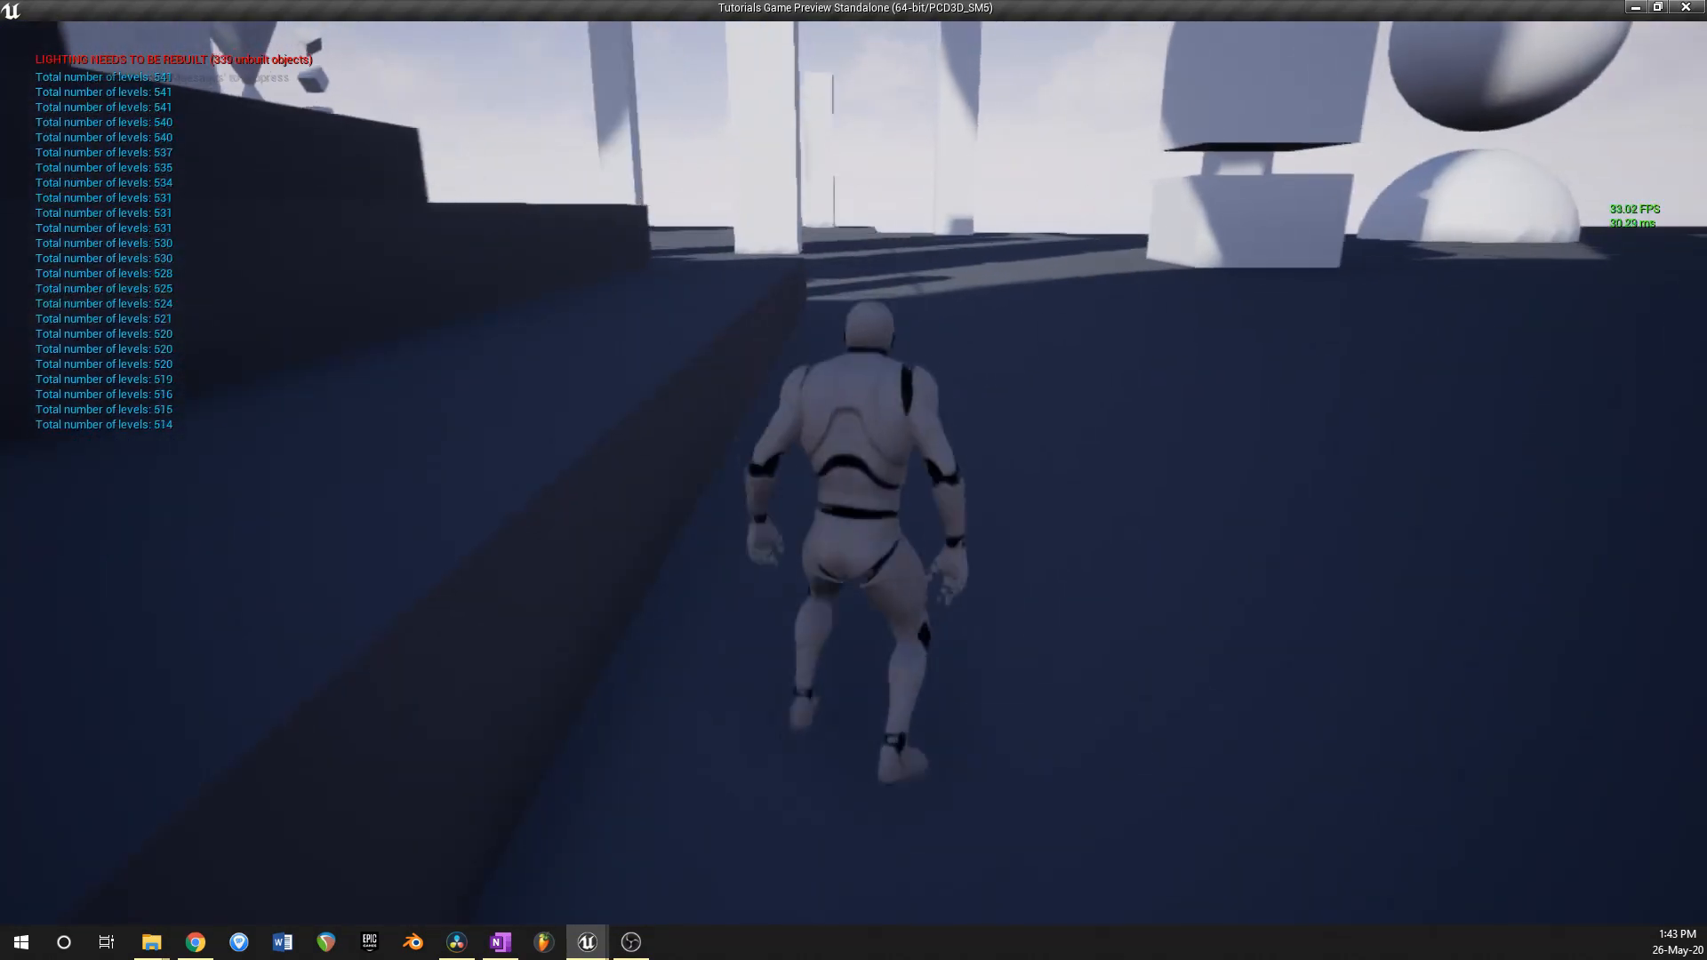
key("space")
key("space")
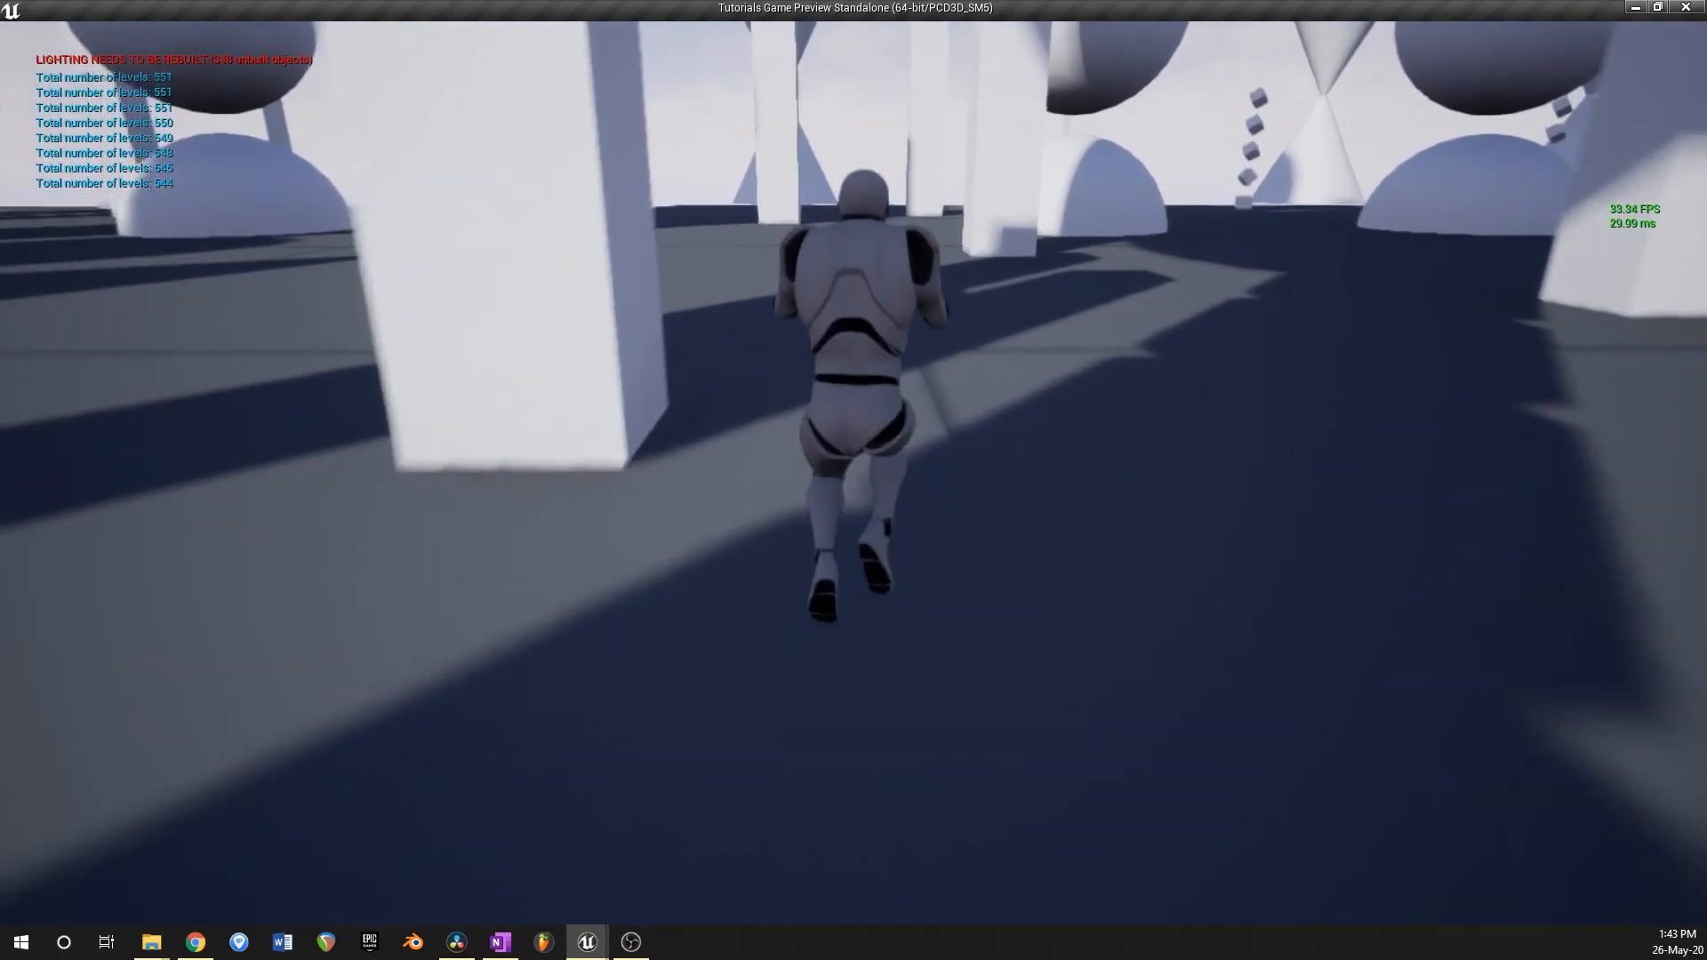
key("space")
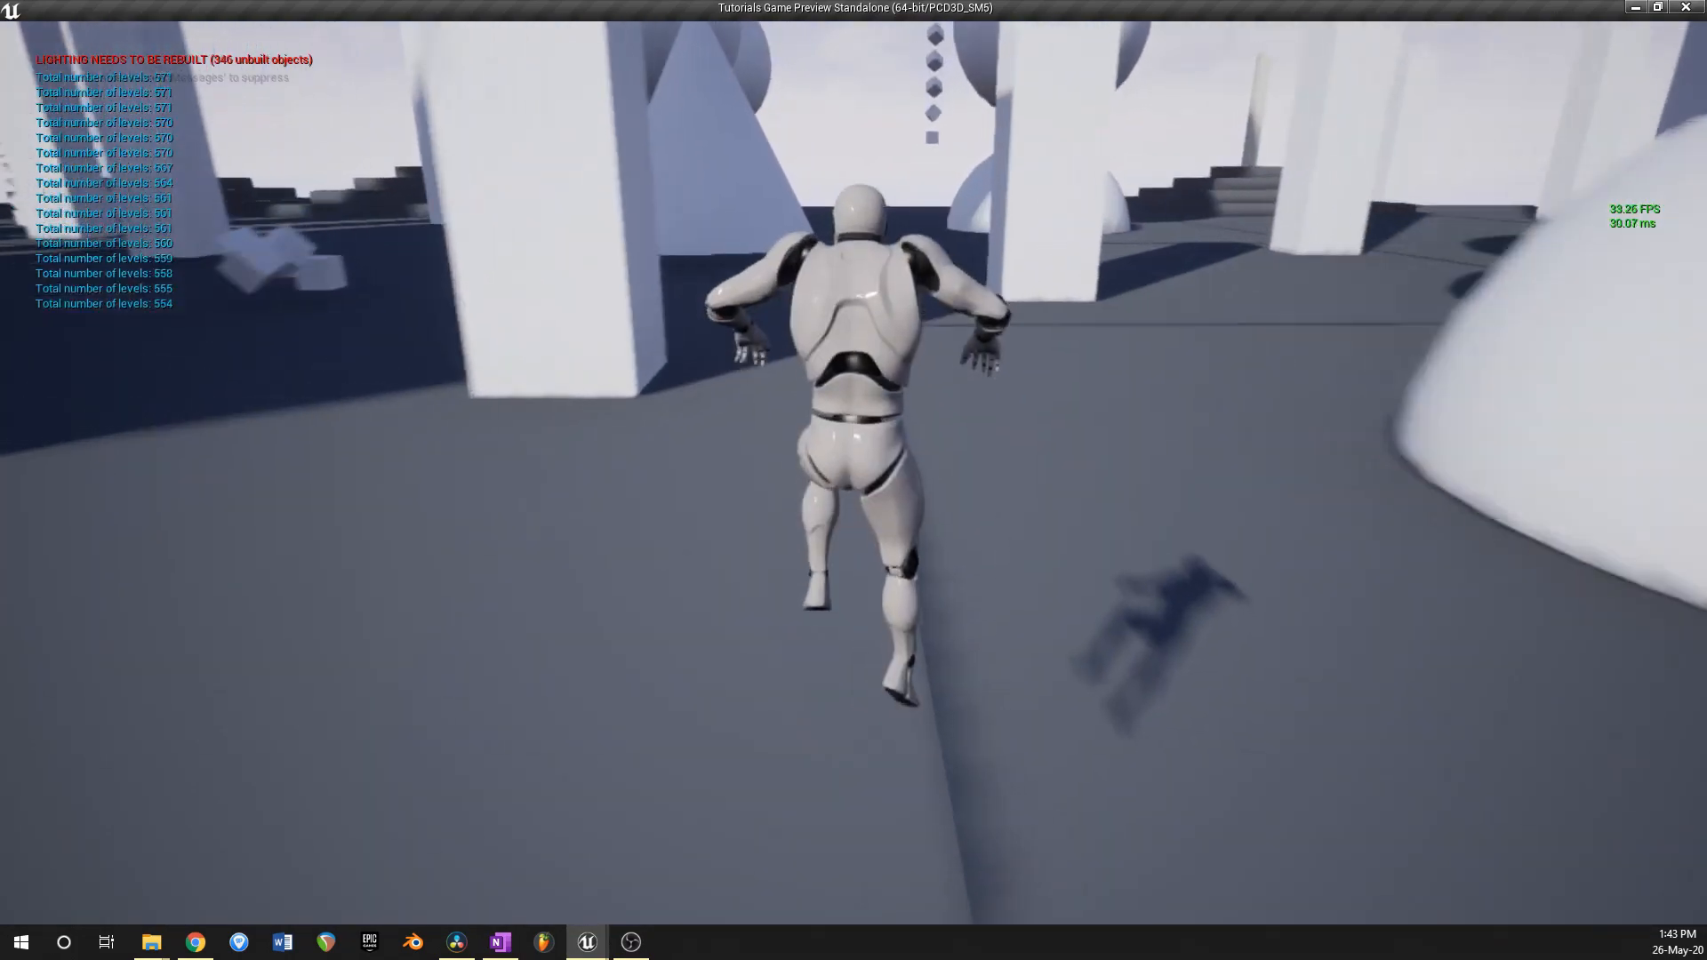
key("space")
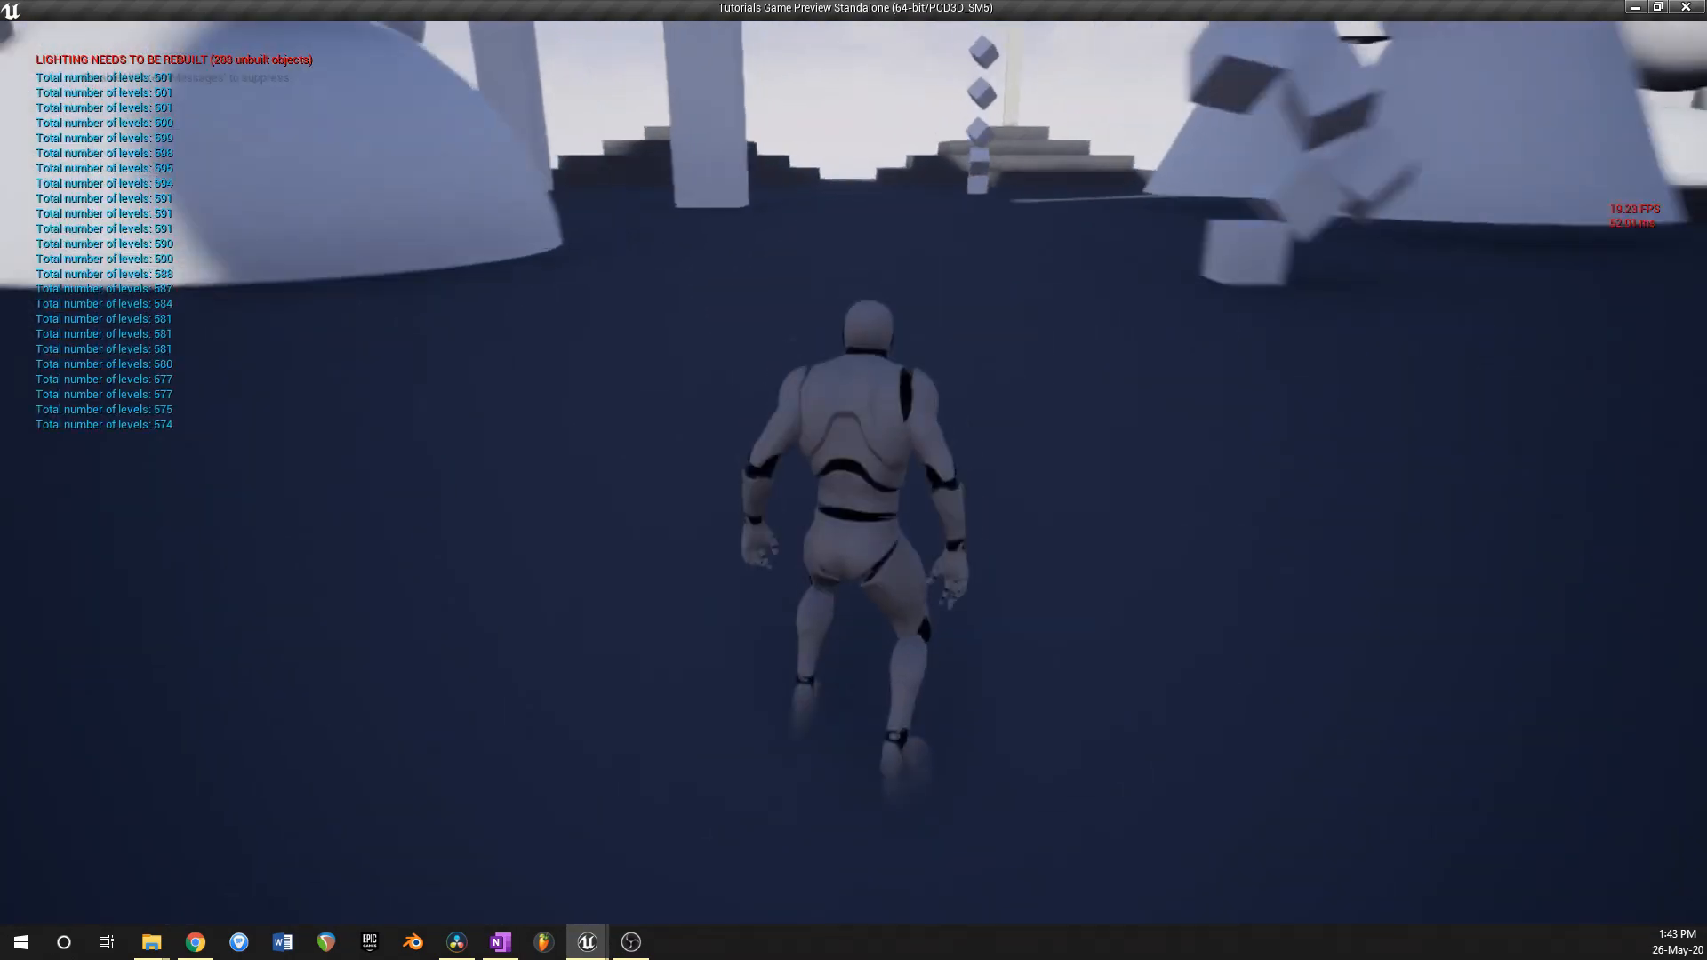
key("space")
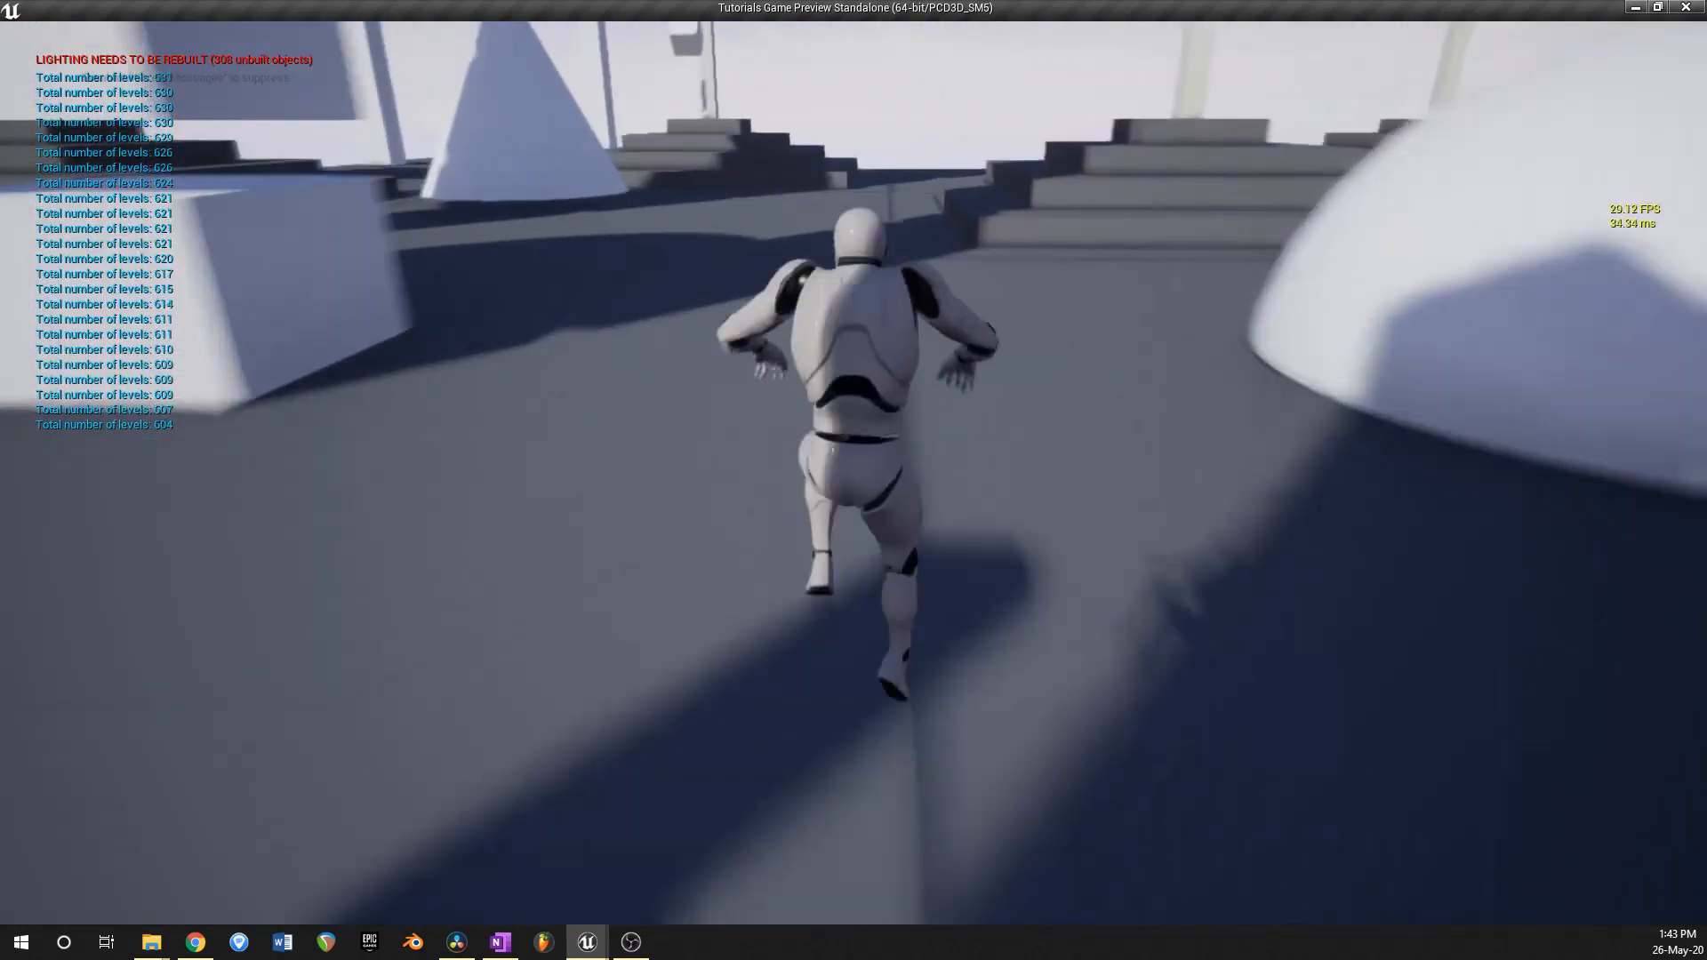
key("space")
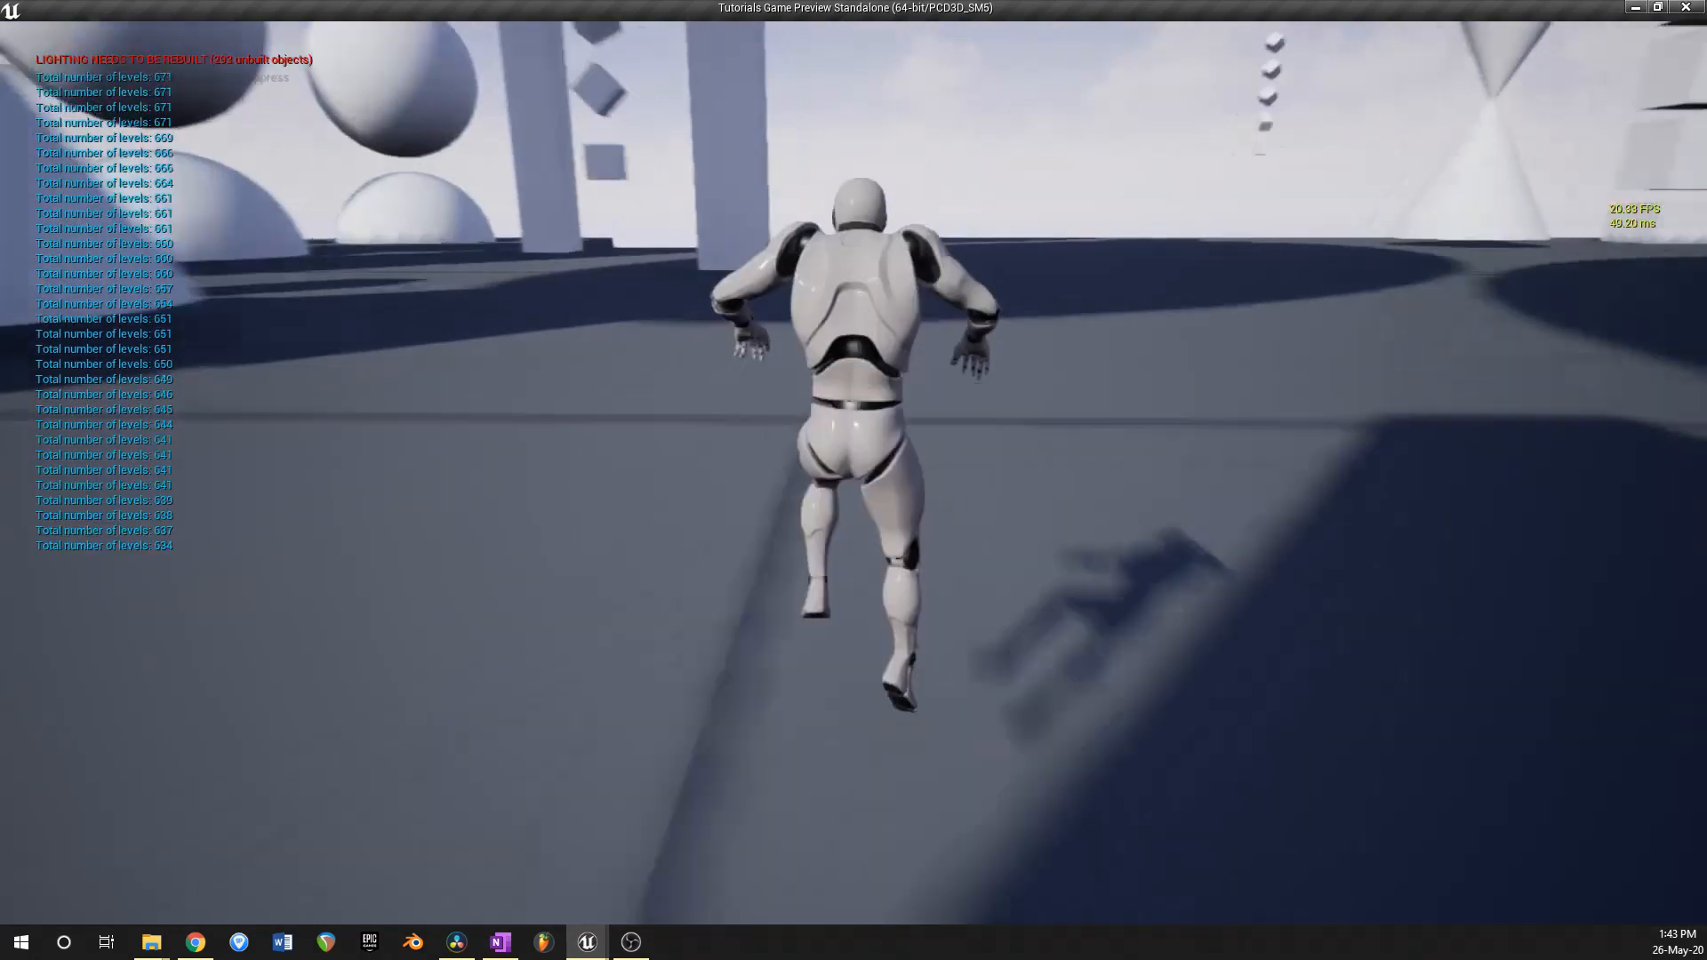
key("space")
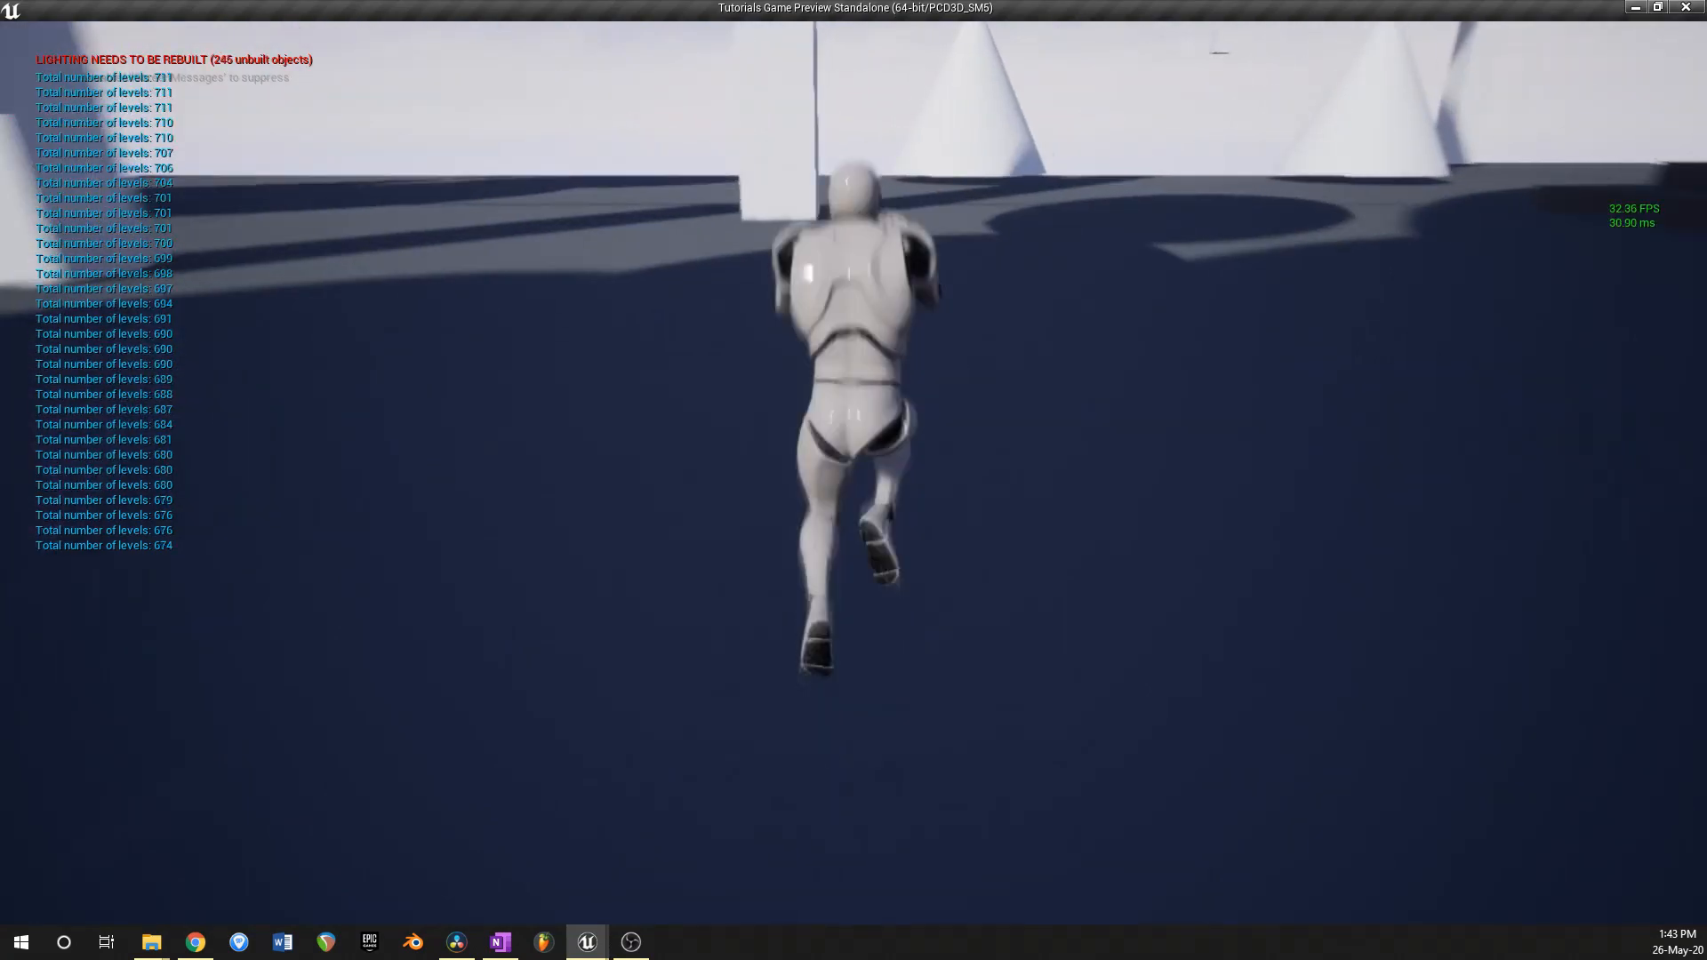
key("space")
key("space")
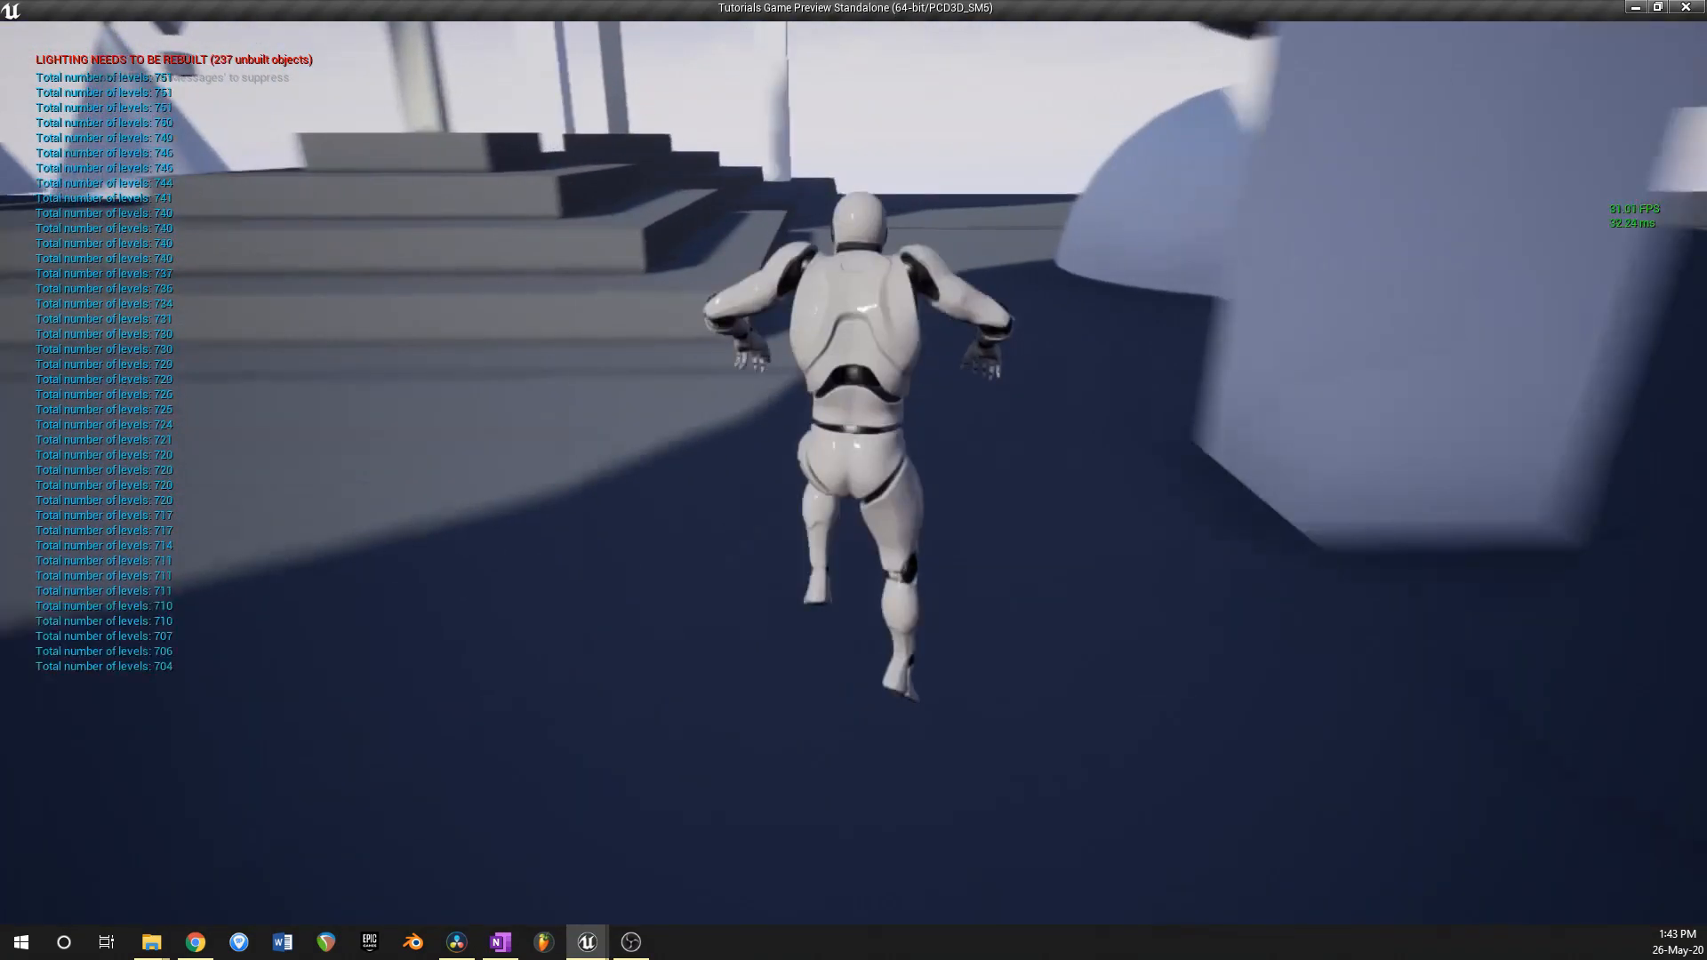
key("space")
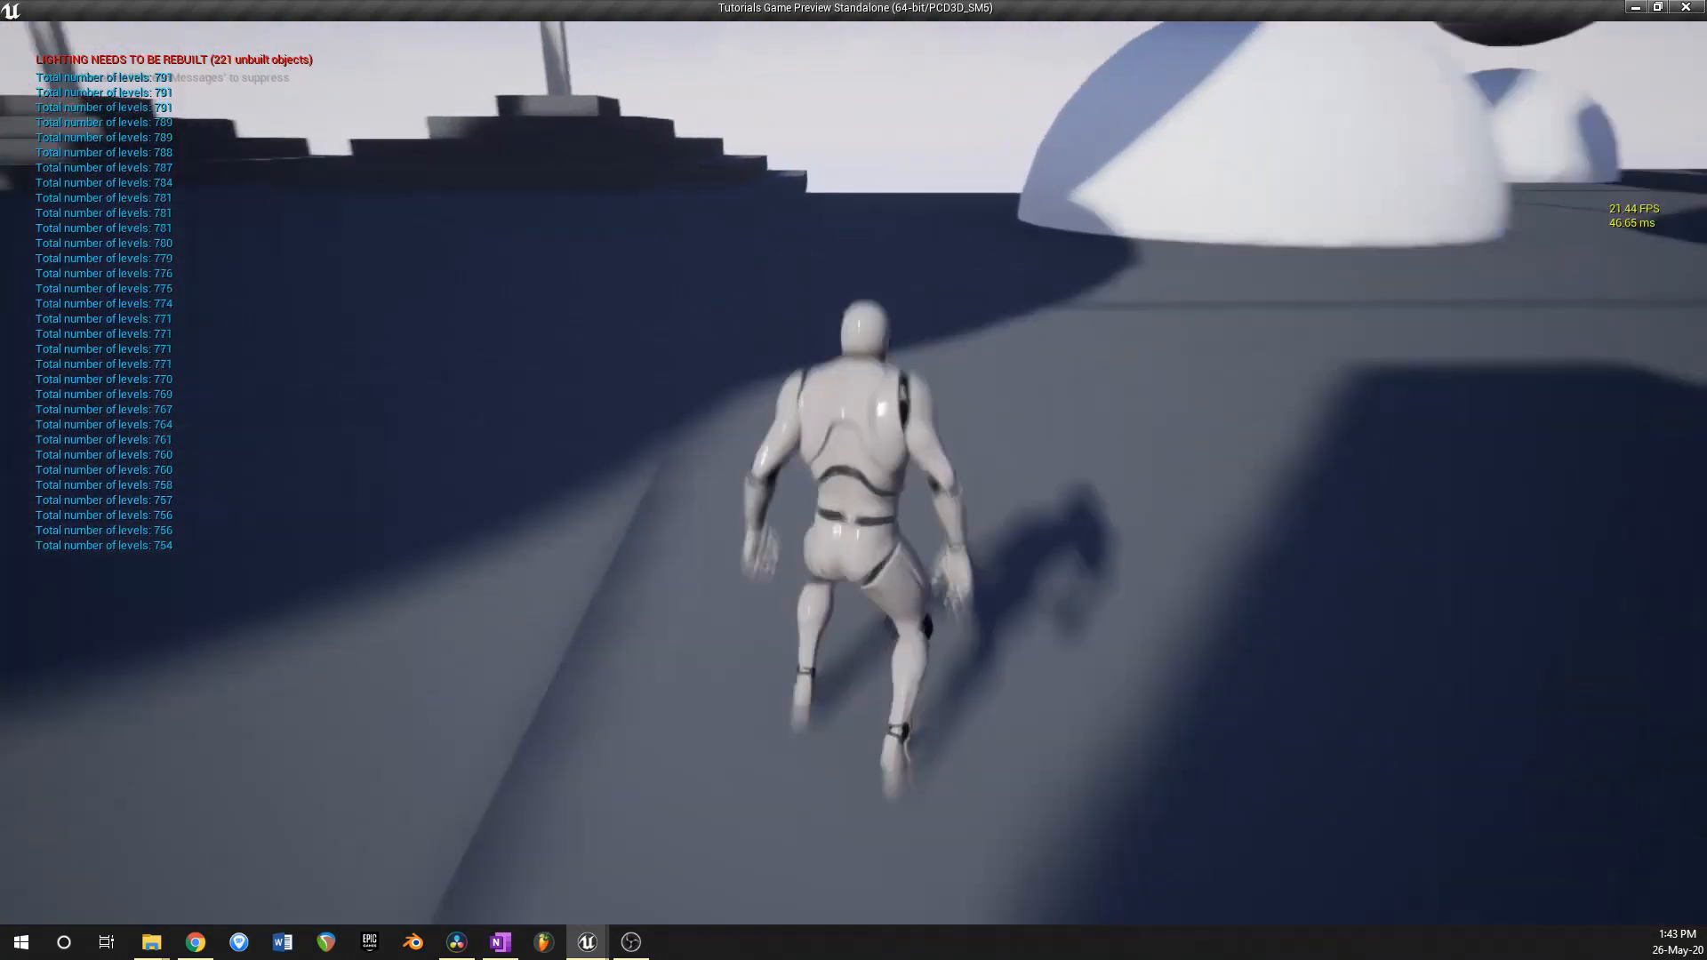
key("space")
key("space")
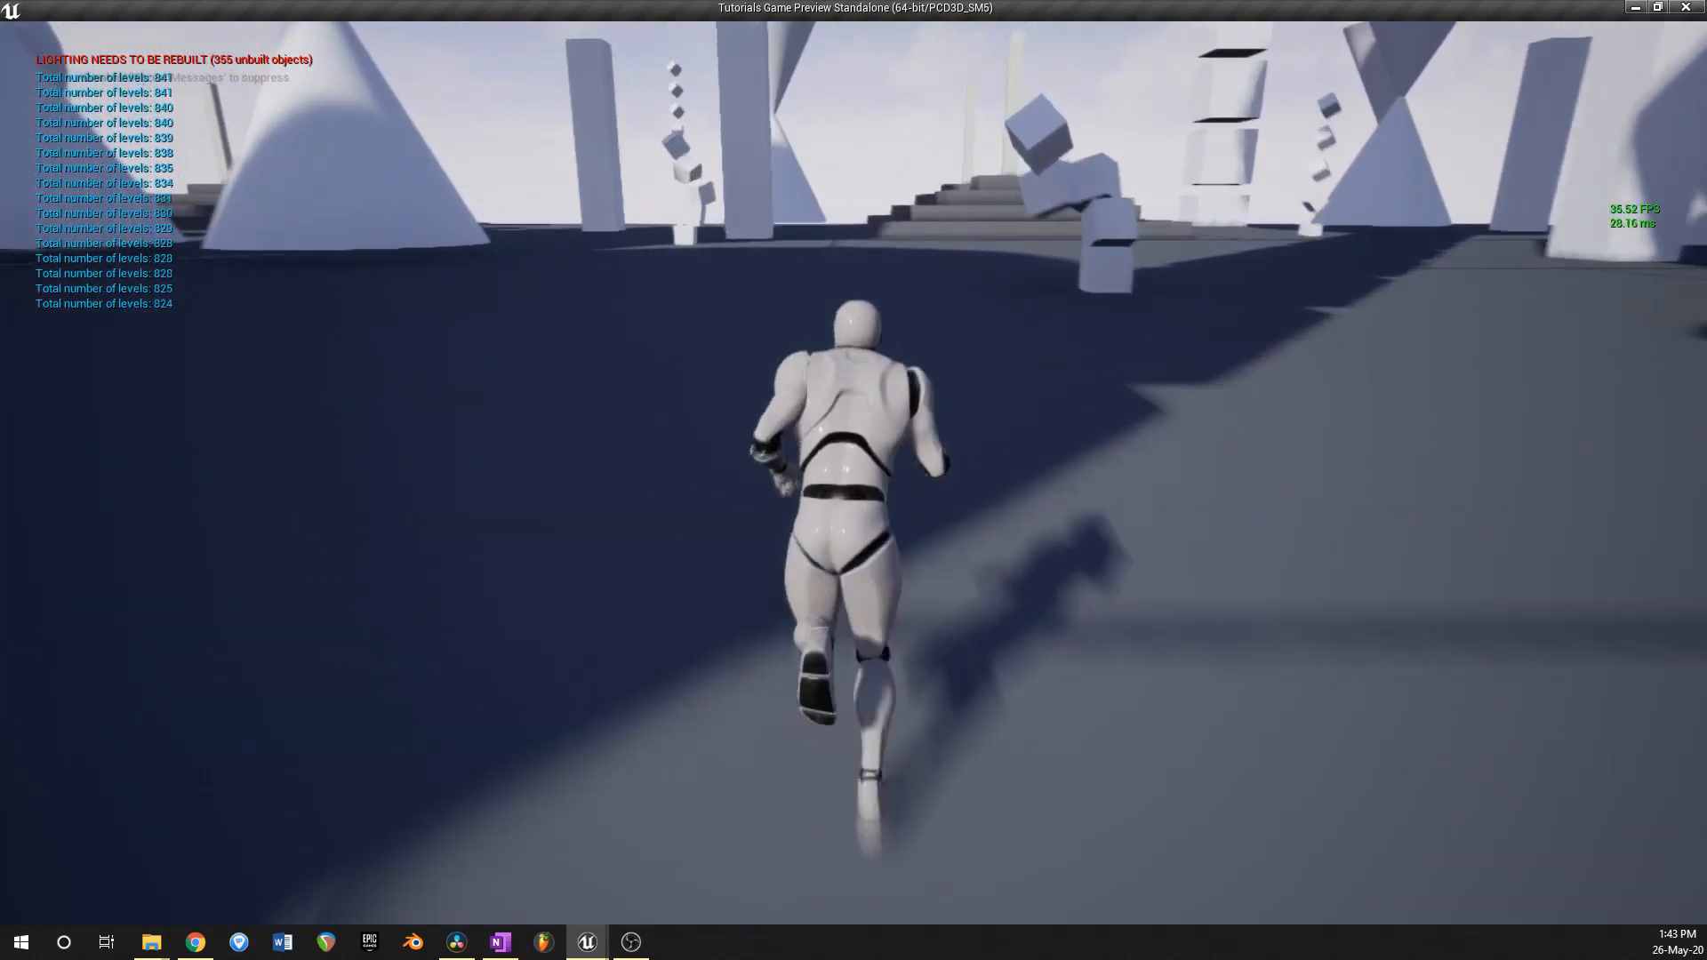
key("space")
key("space")
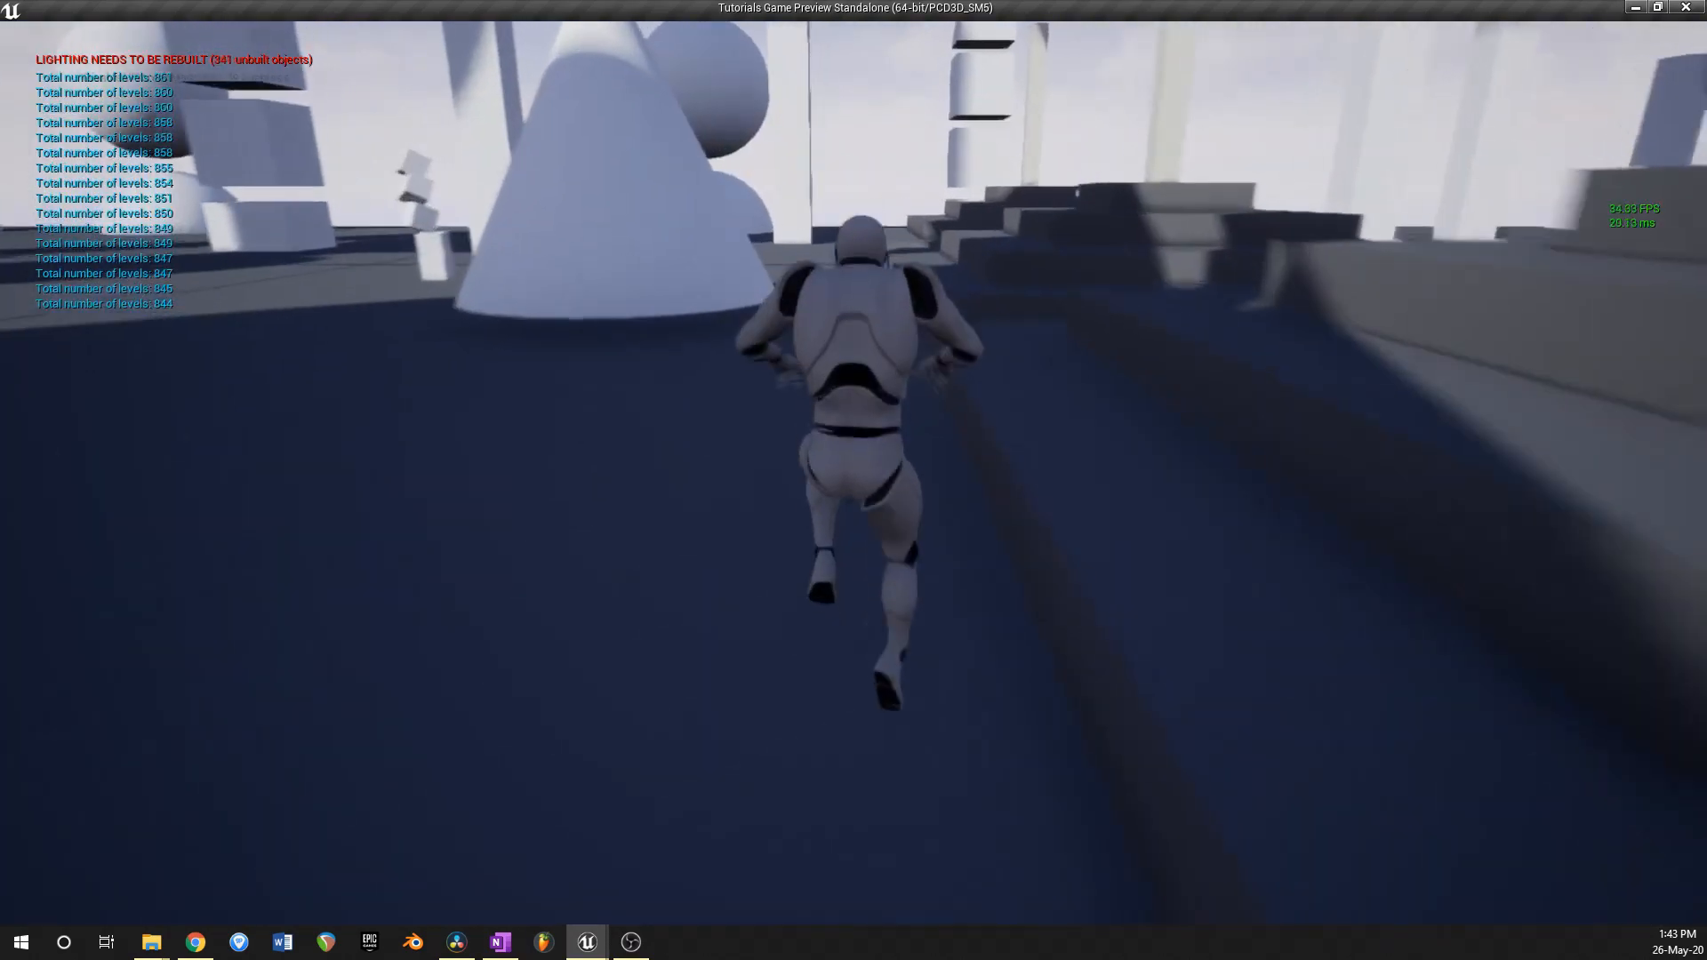
key("space")
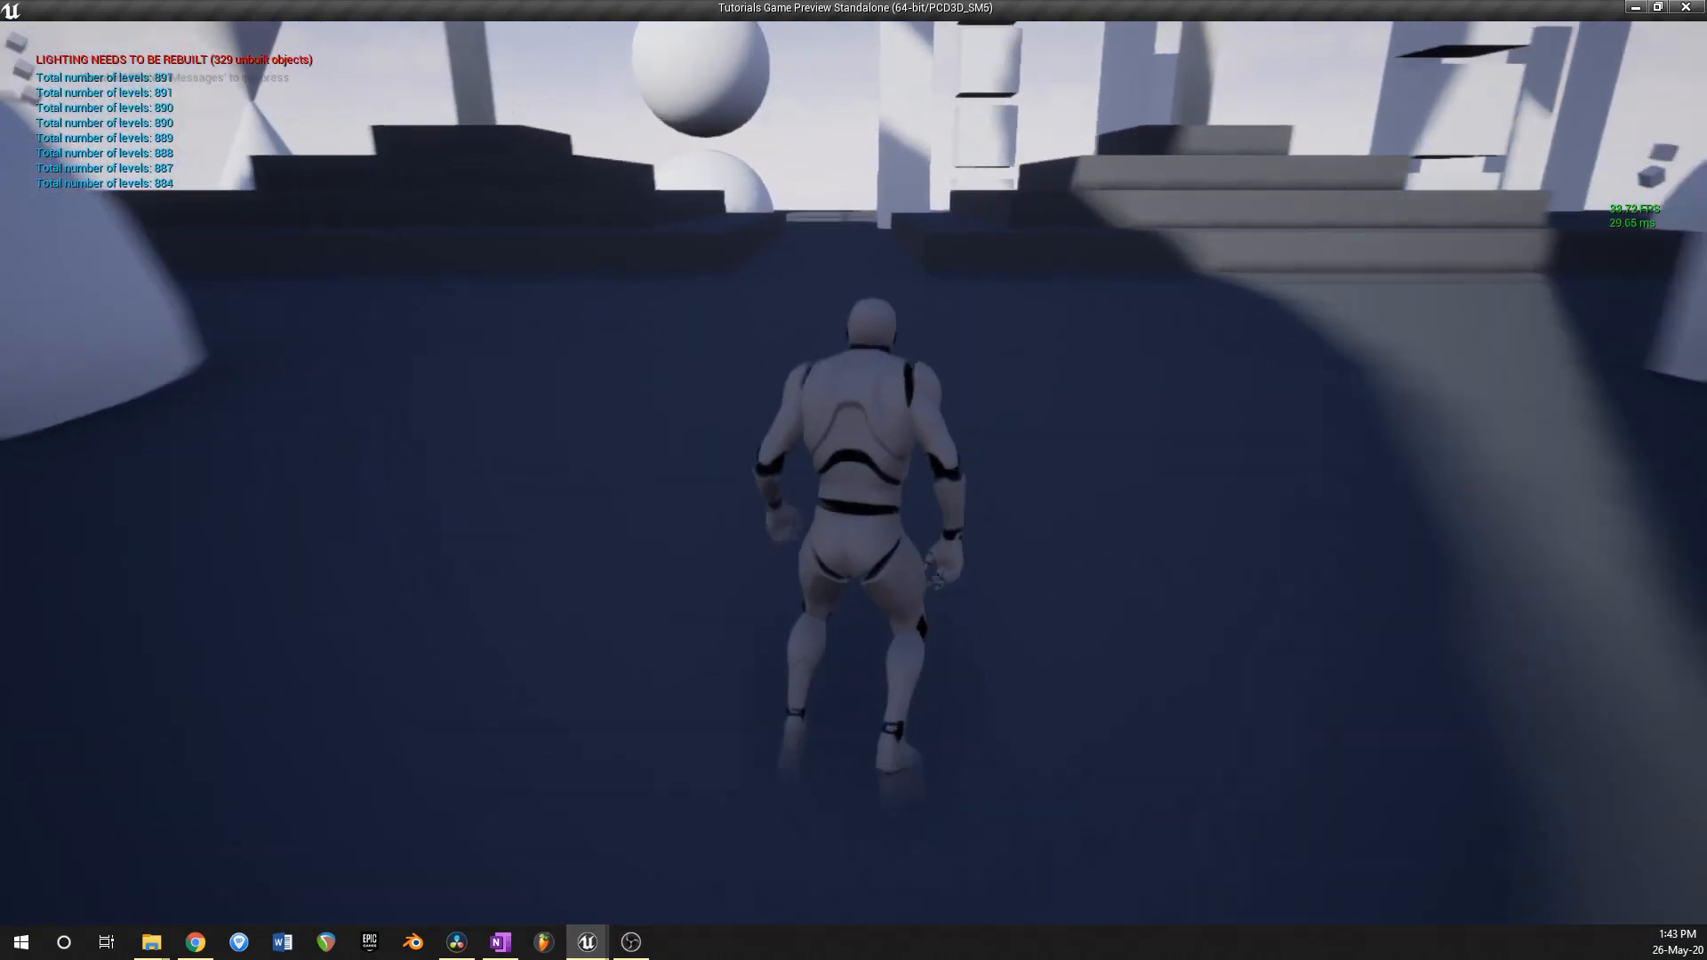
key("space")
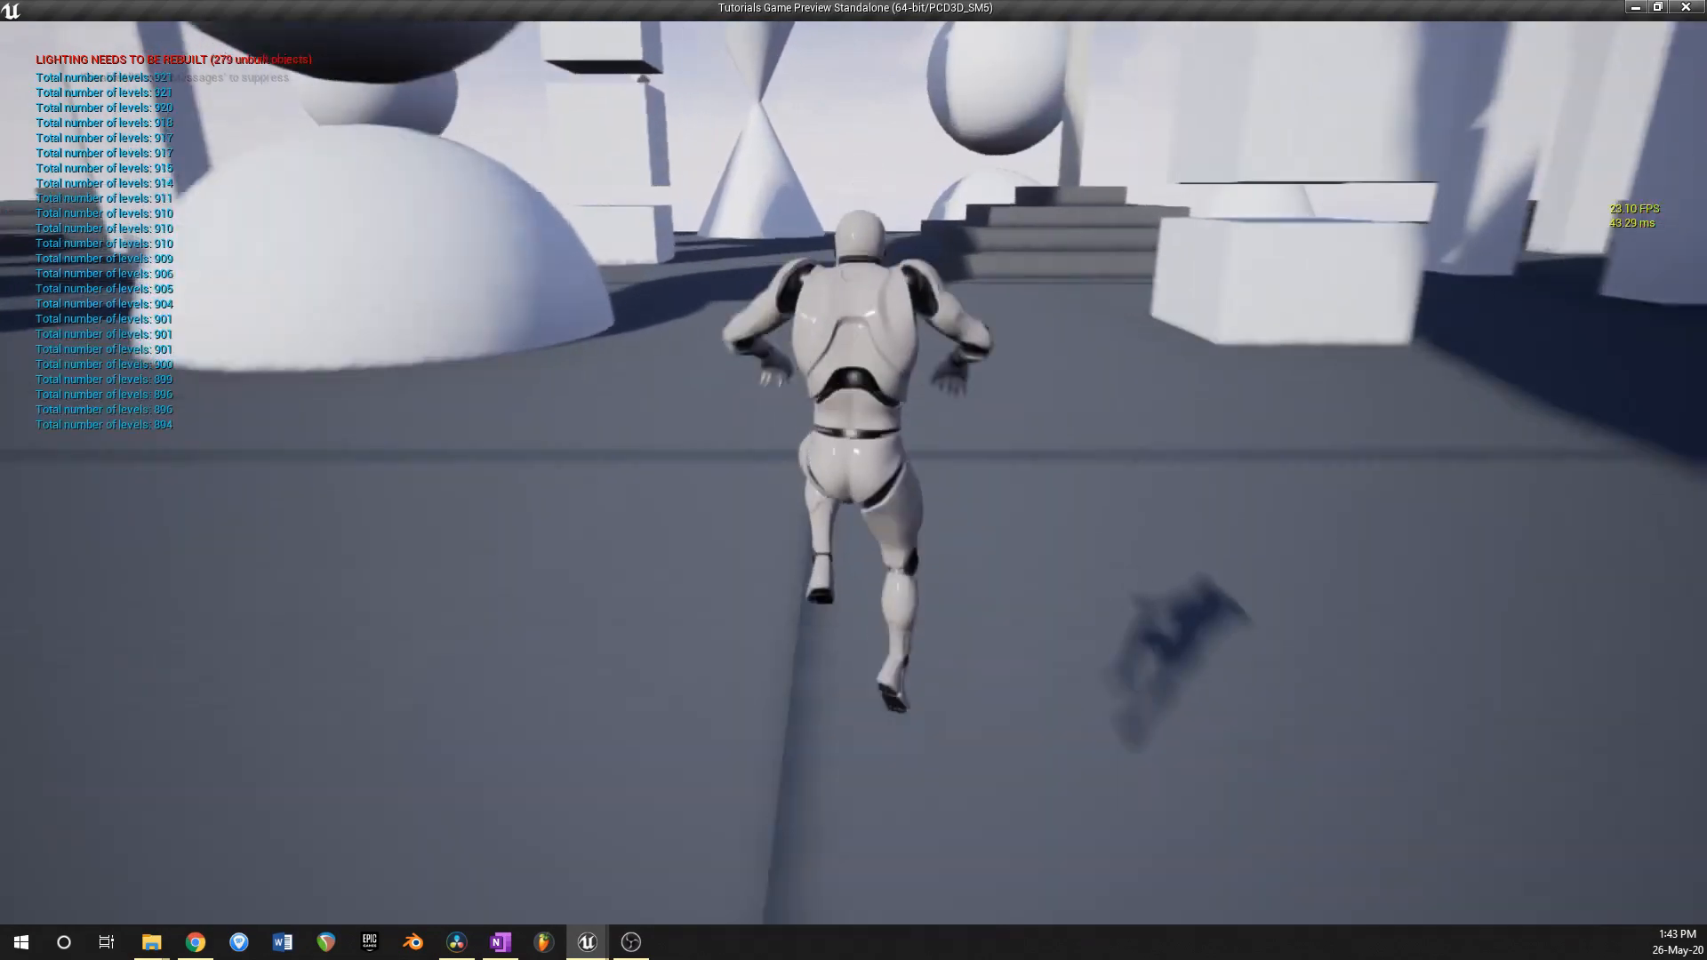
key("space")
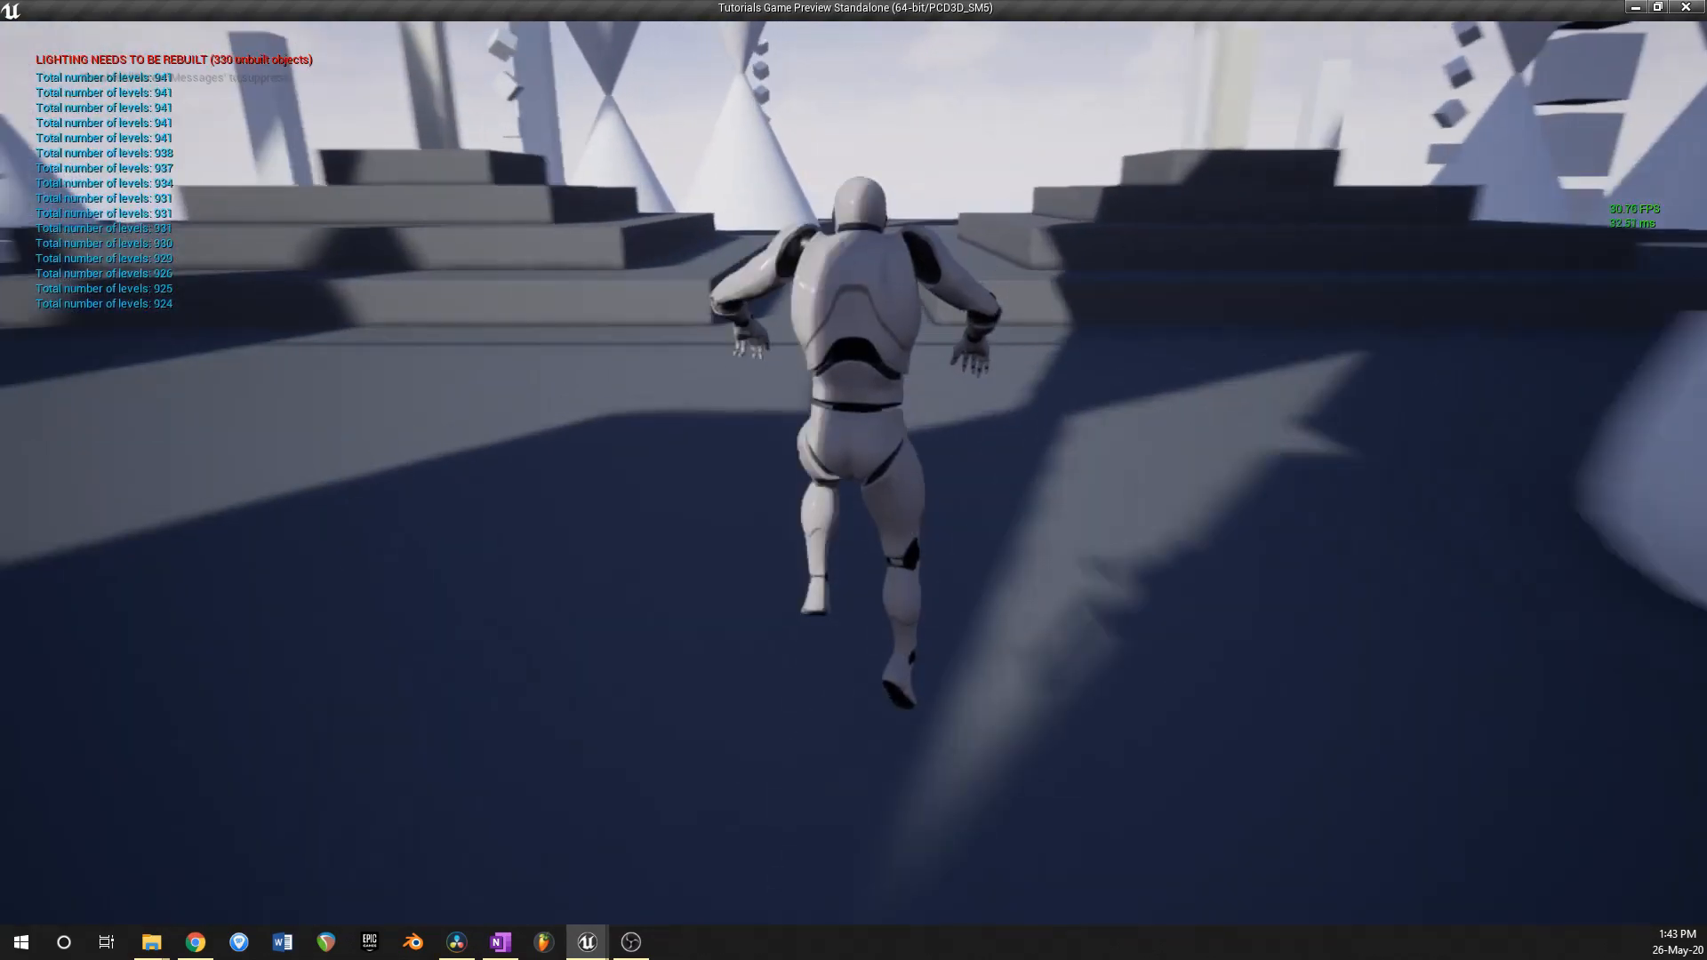
key("space")
key("space")
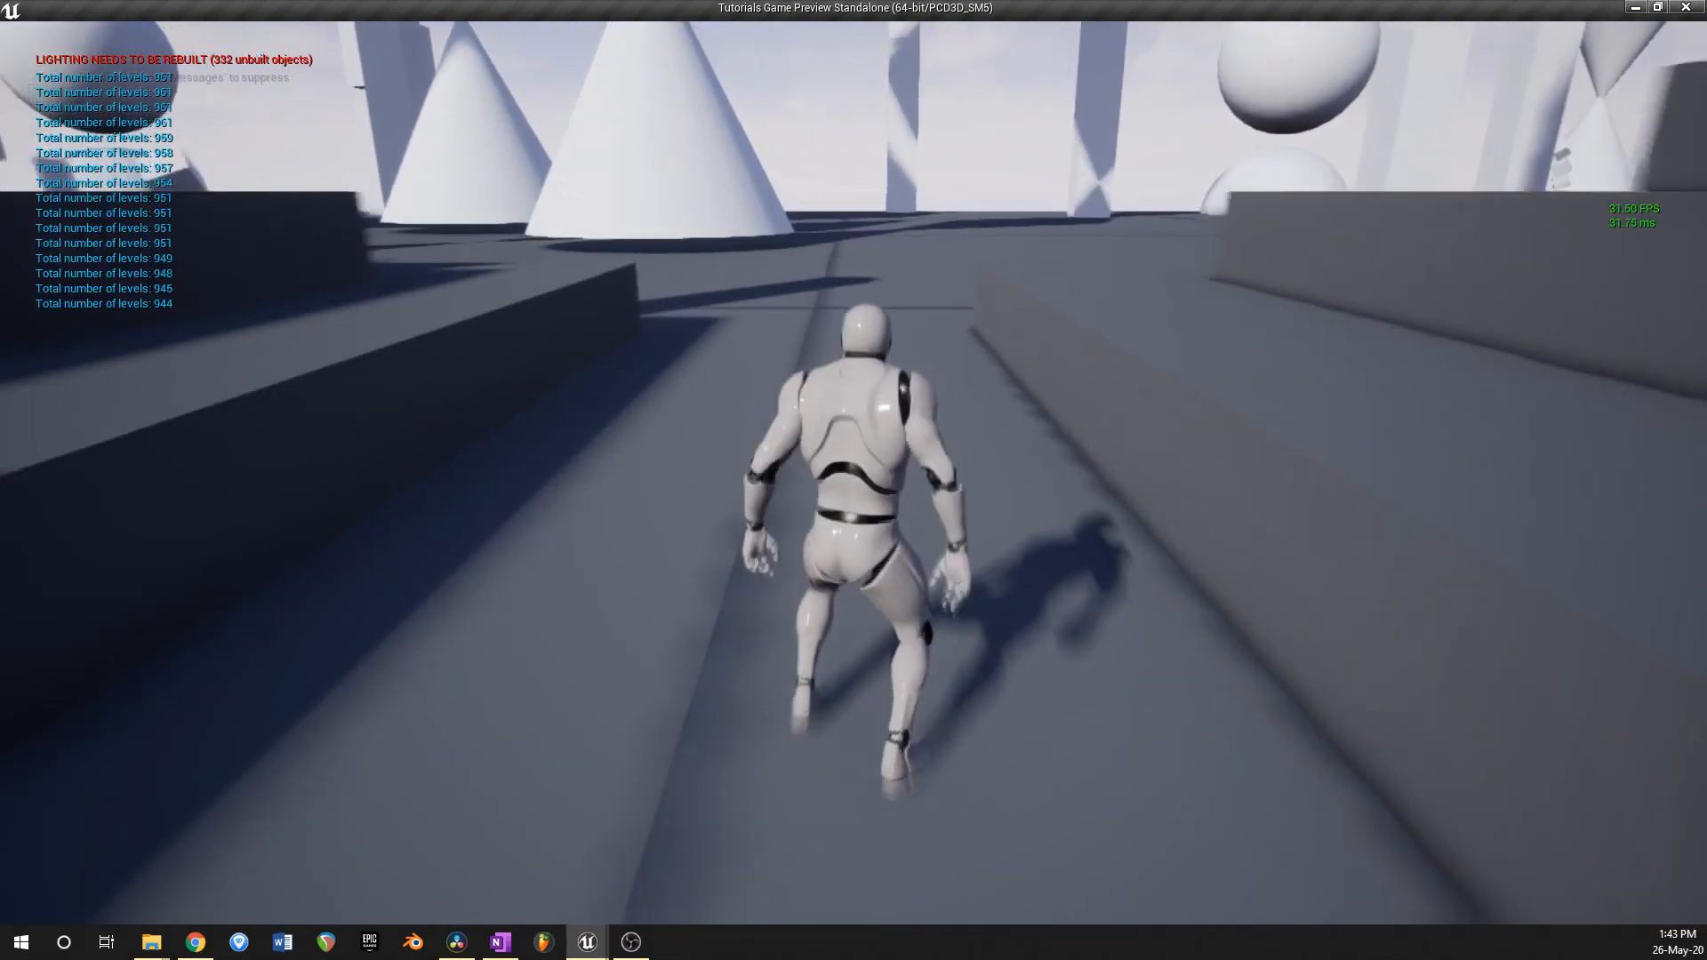
key("space")
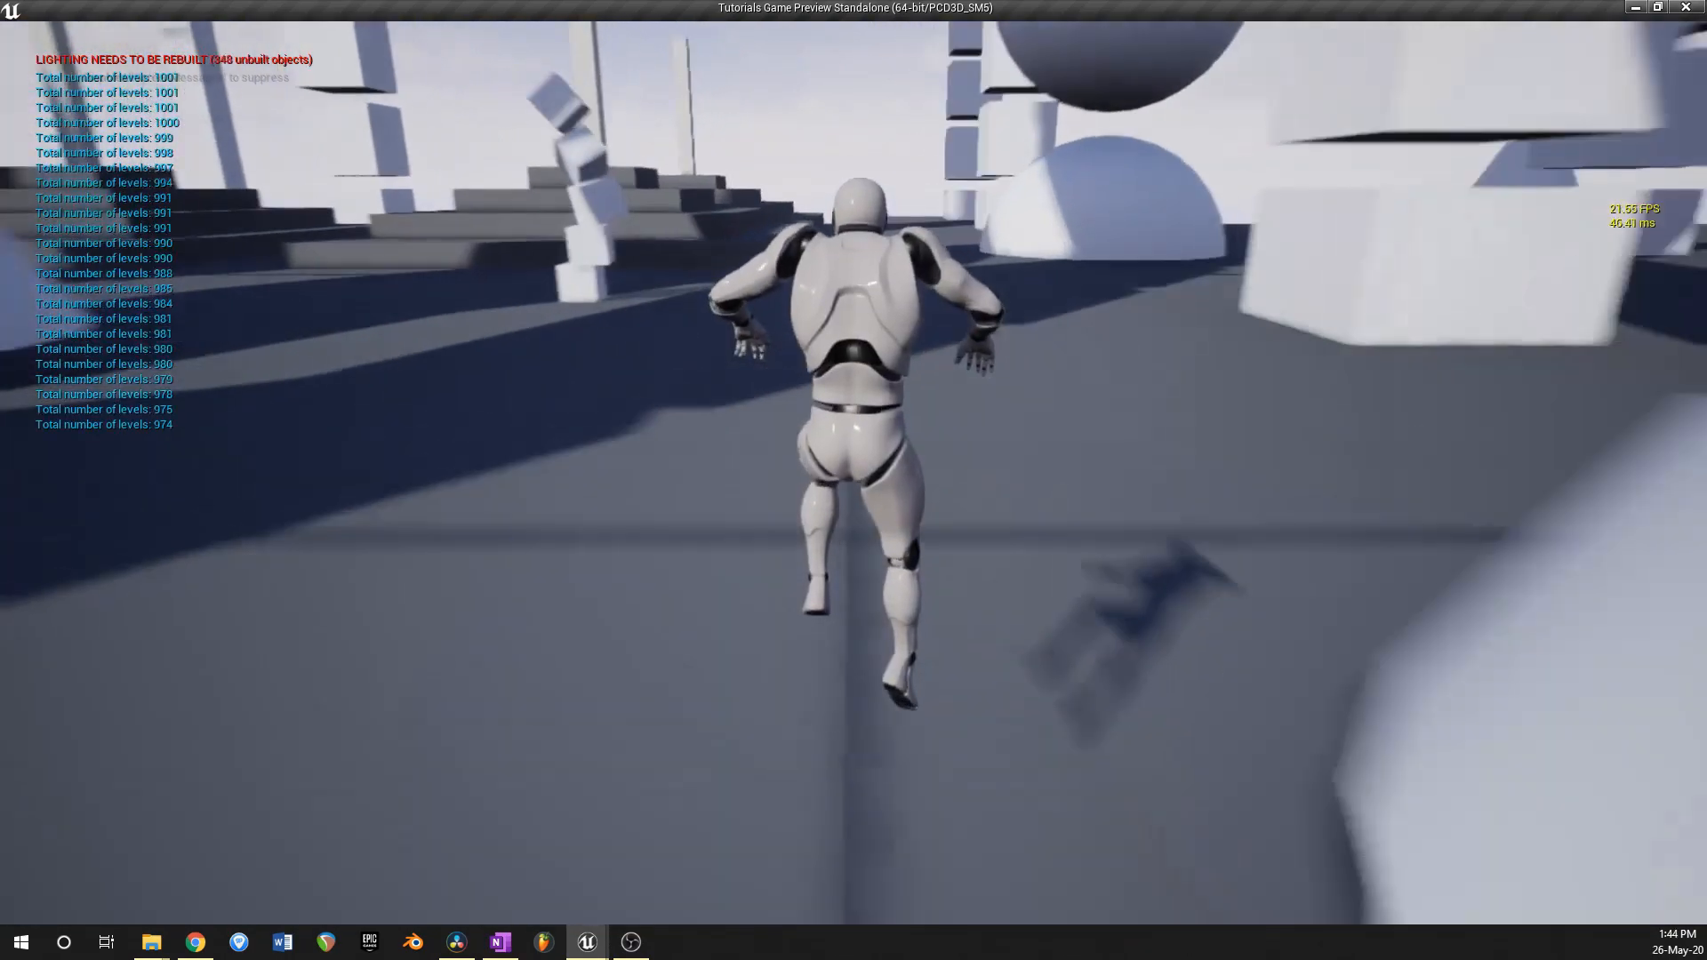
key("space")
key("space")
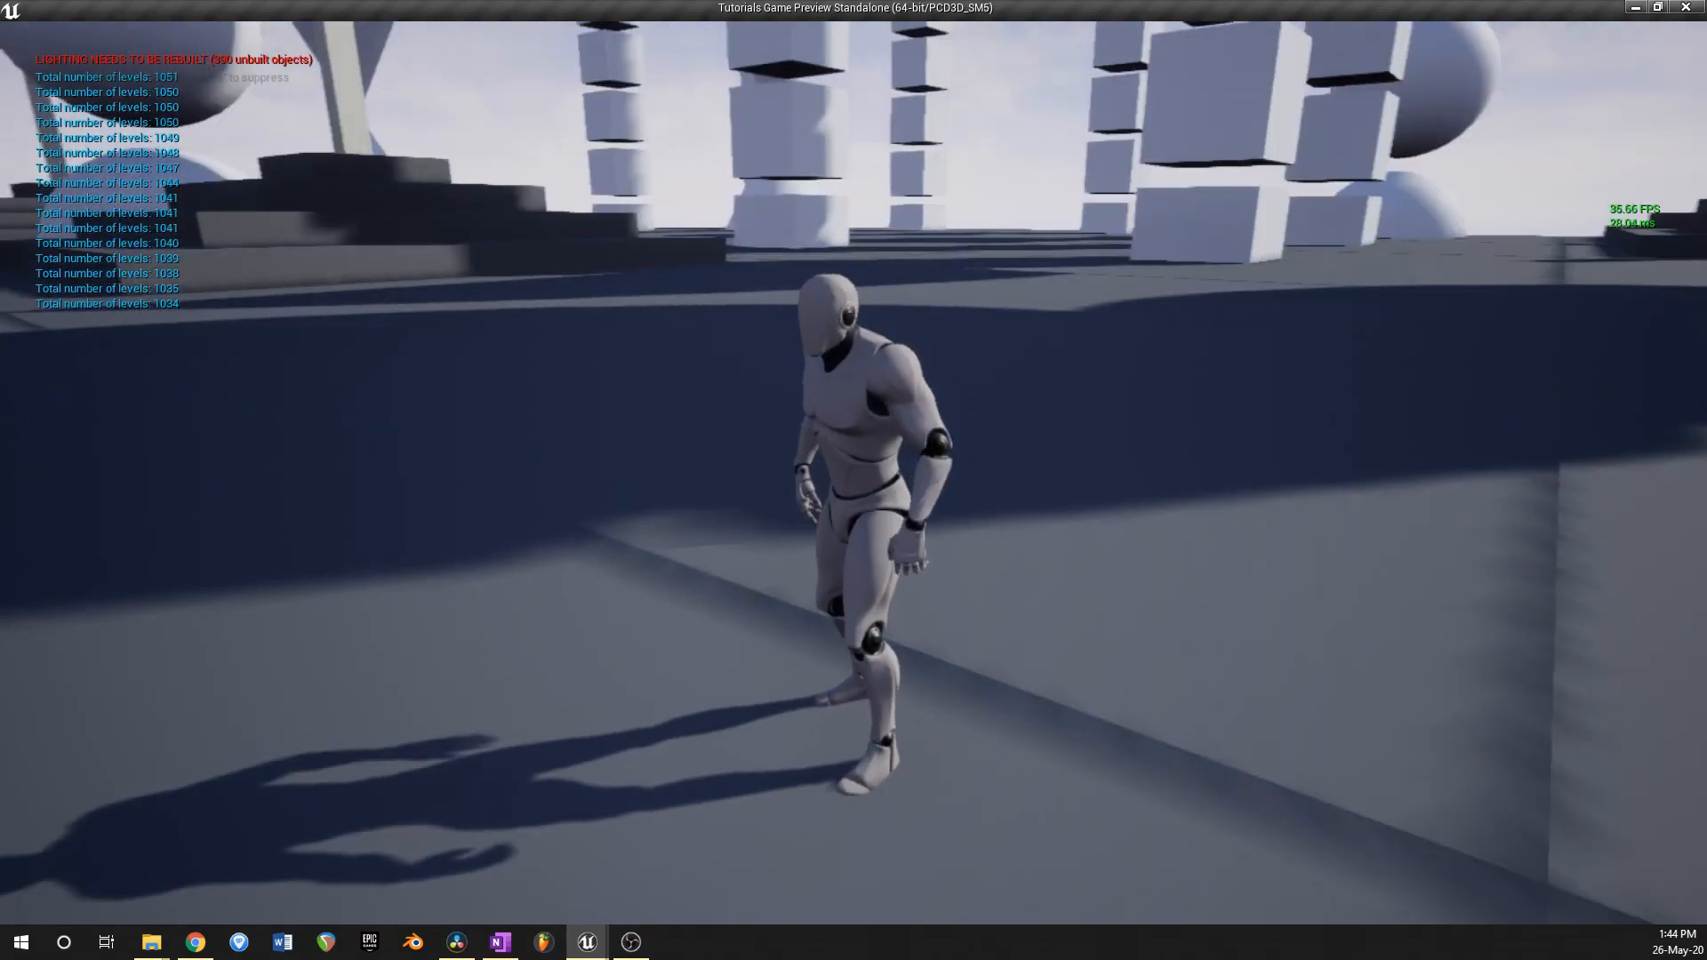
Step: Turn the character and continue running and jumping in other directions to test tile generation and performance with many more levels
key("w")
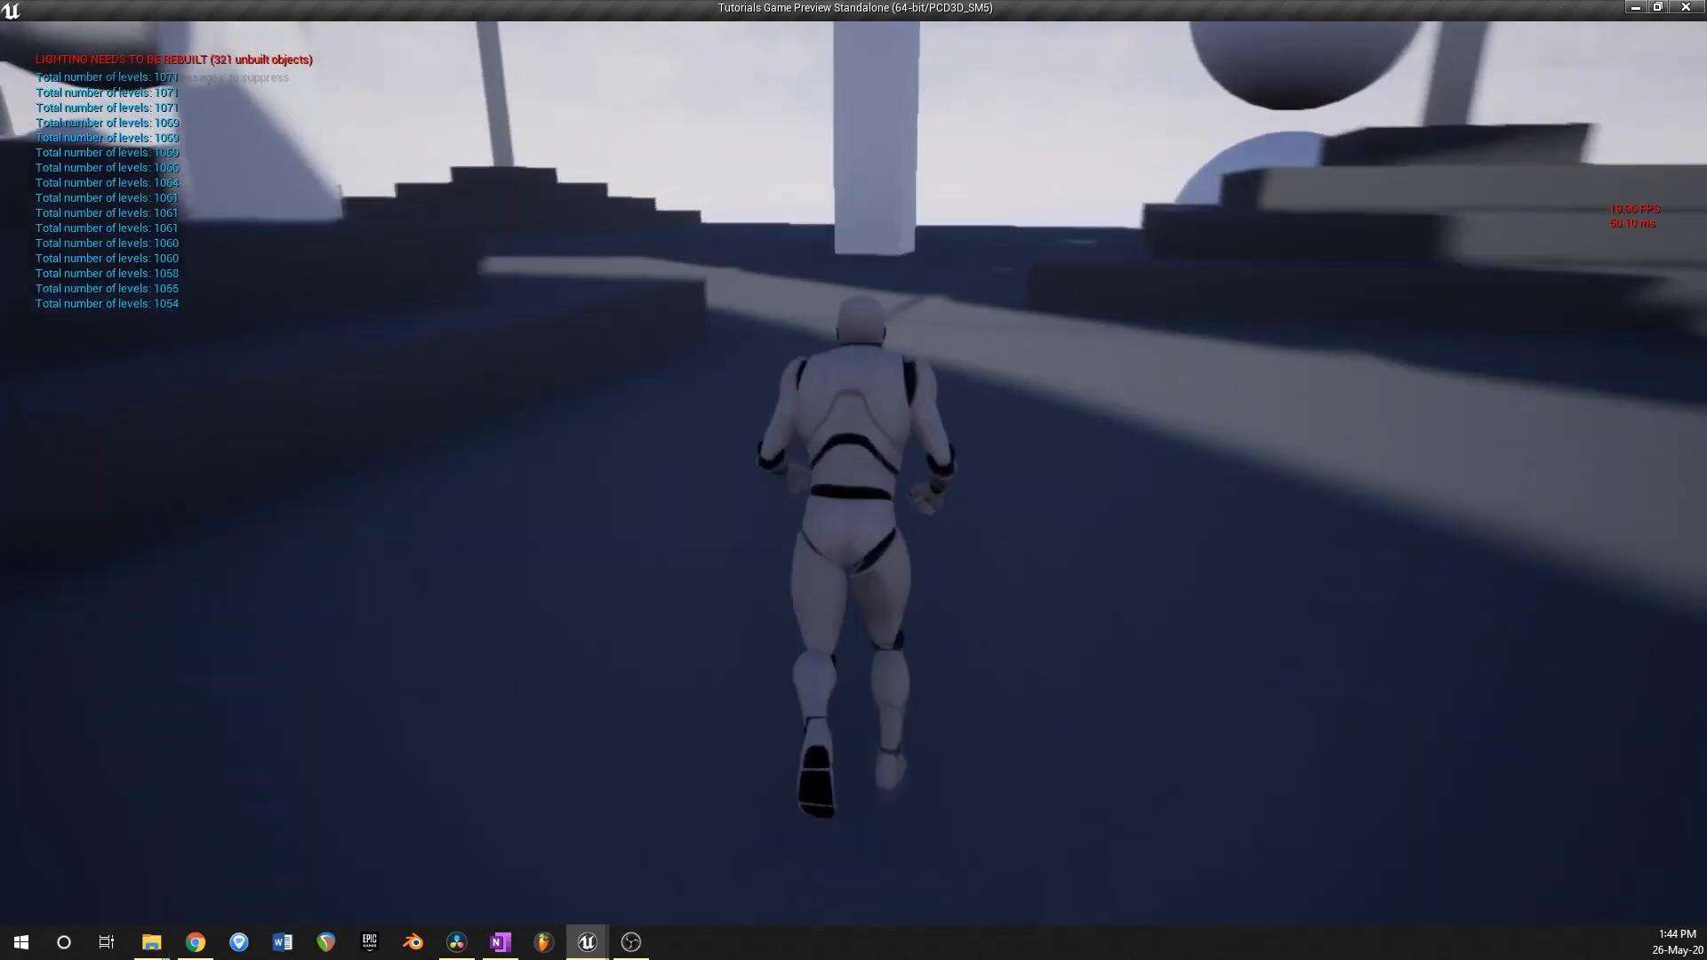
key("space")
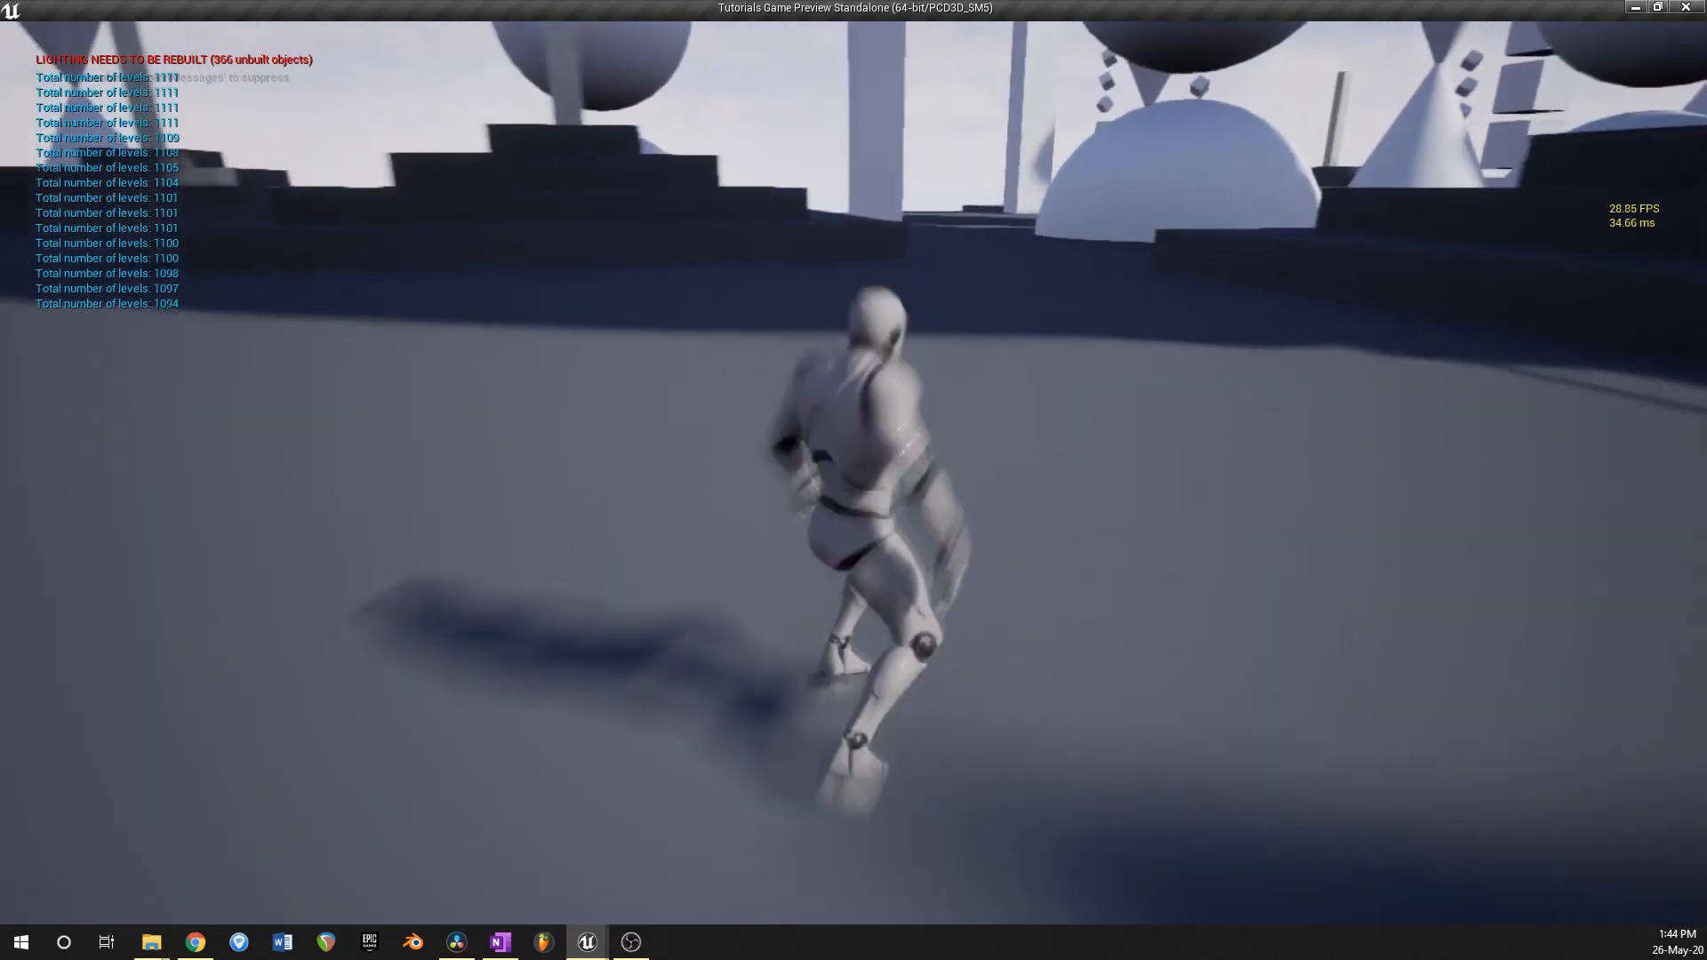
key("space")
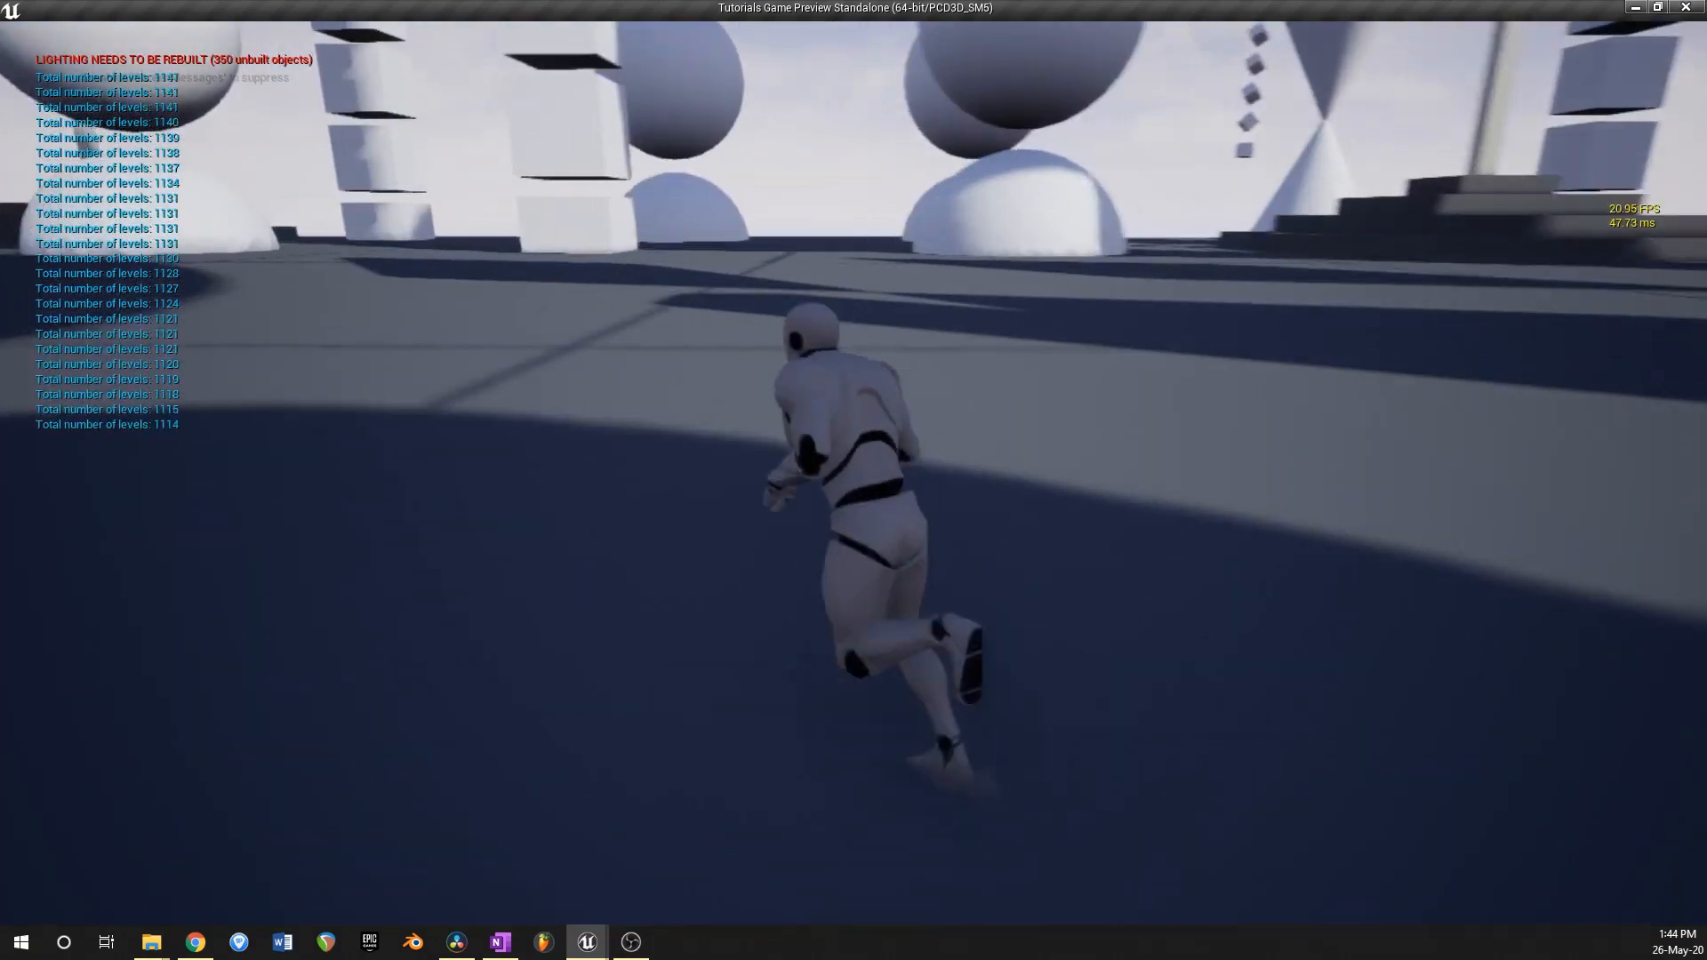
key("space")
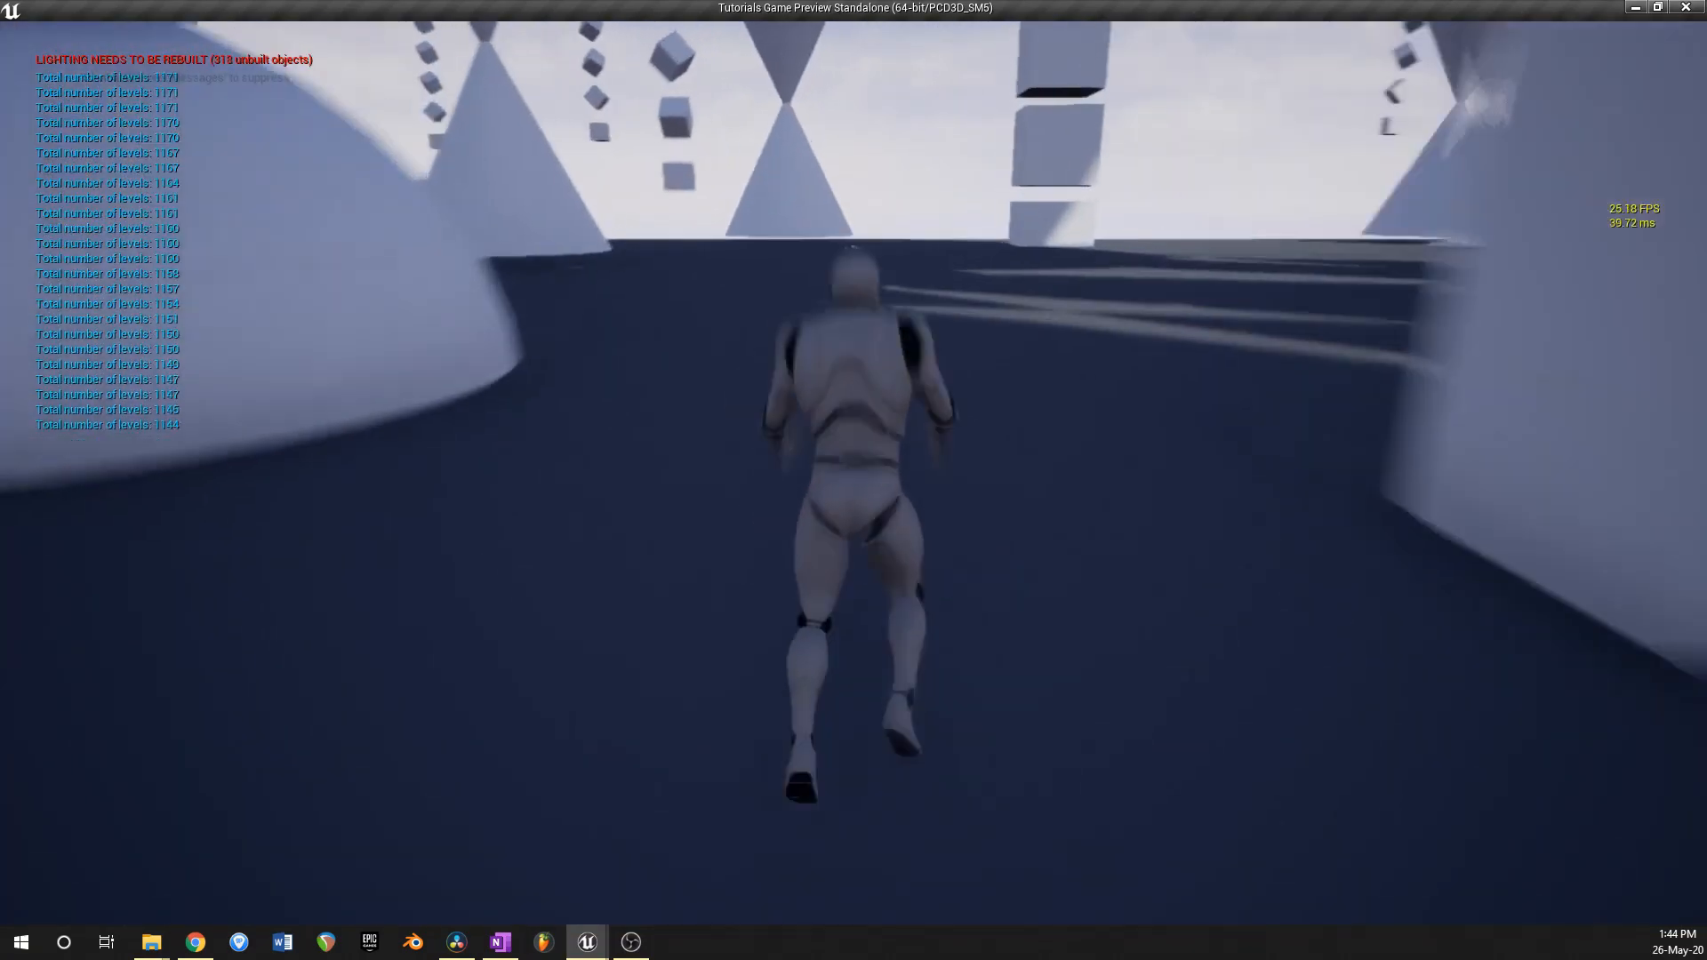
key("space")
key("space")
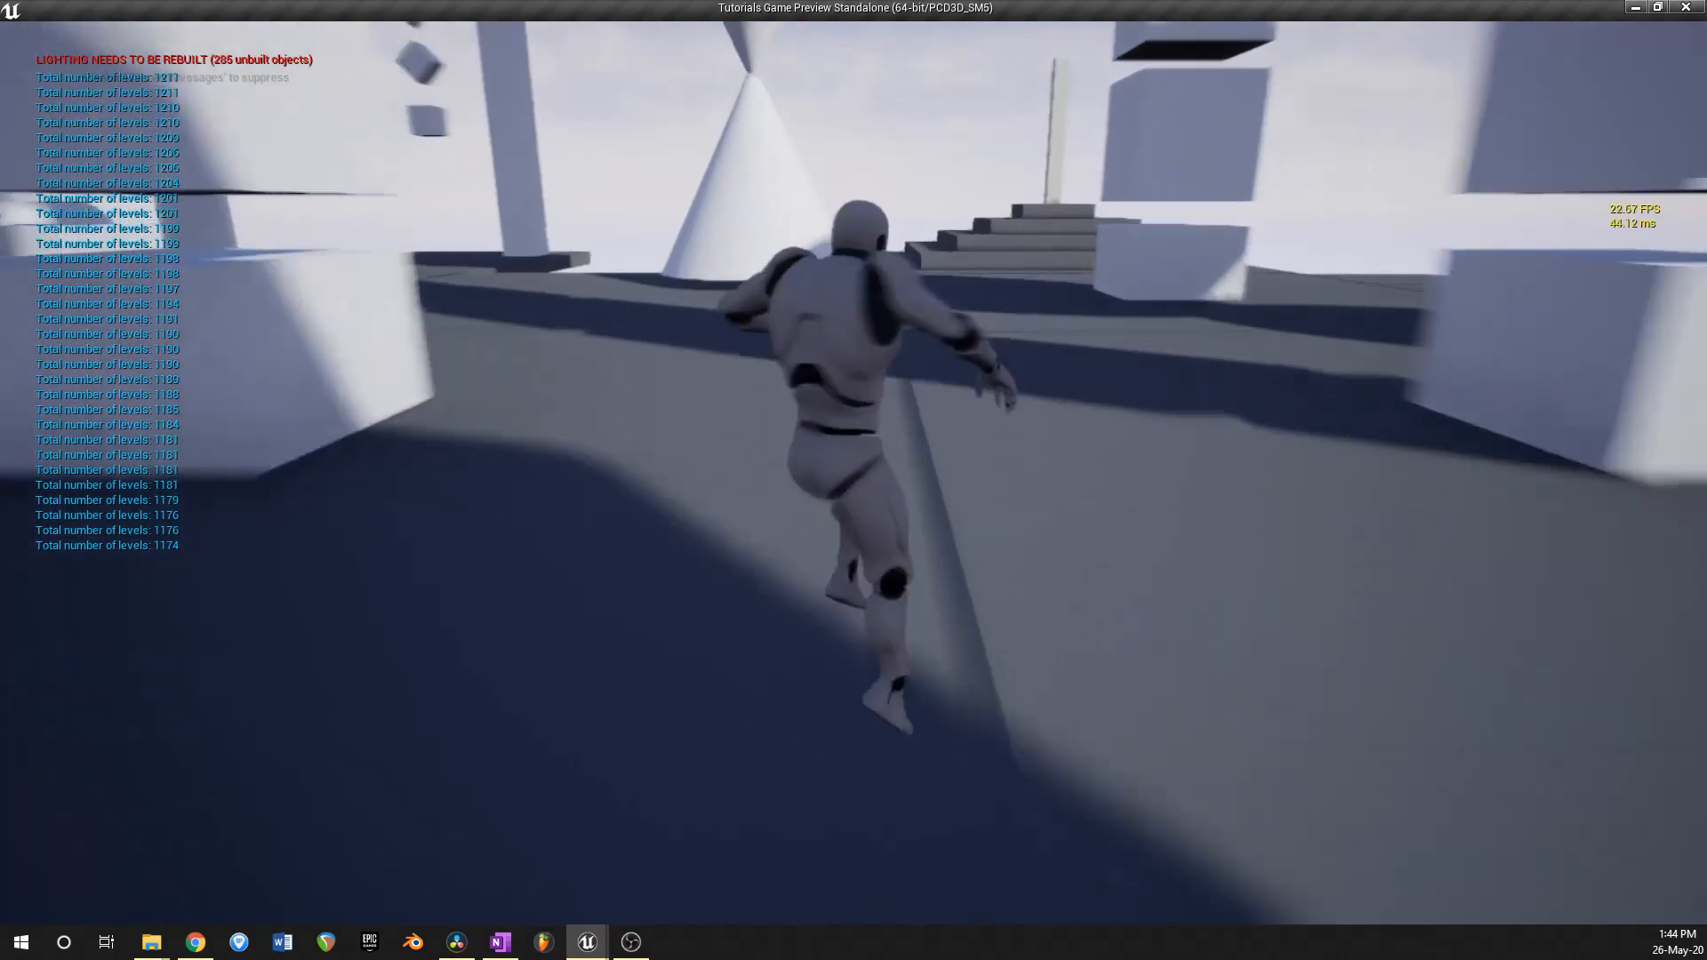
key("space")
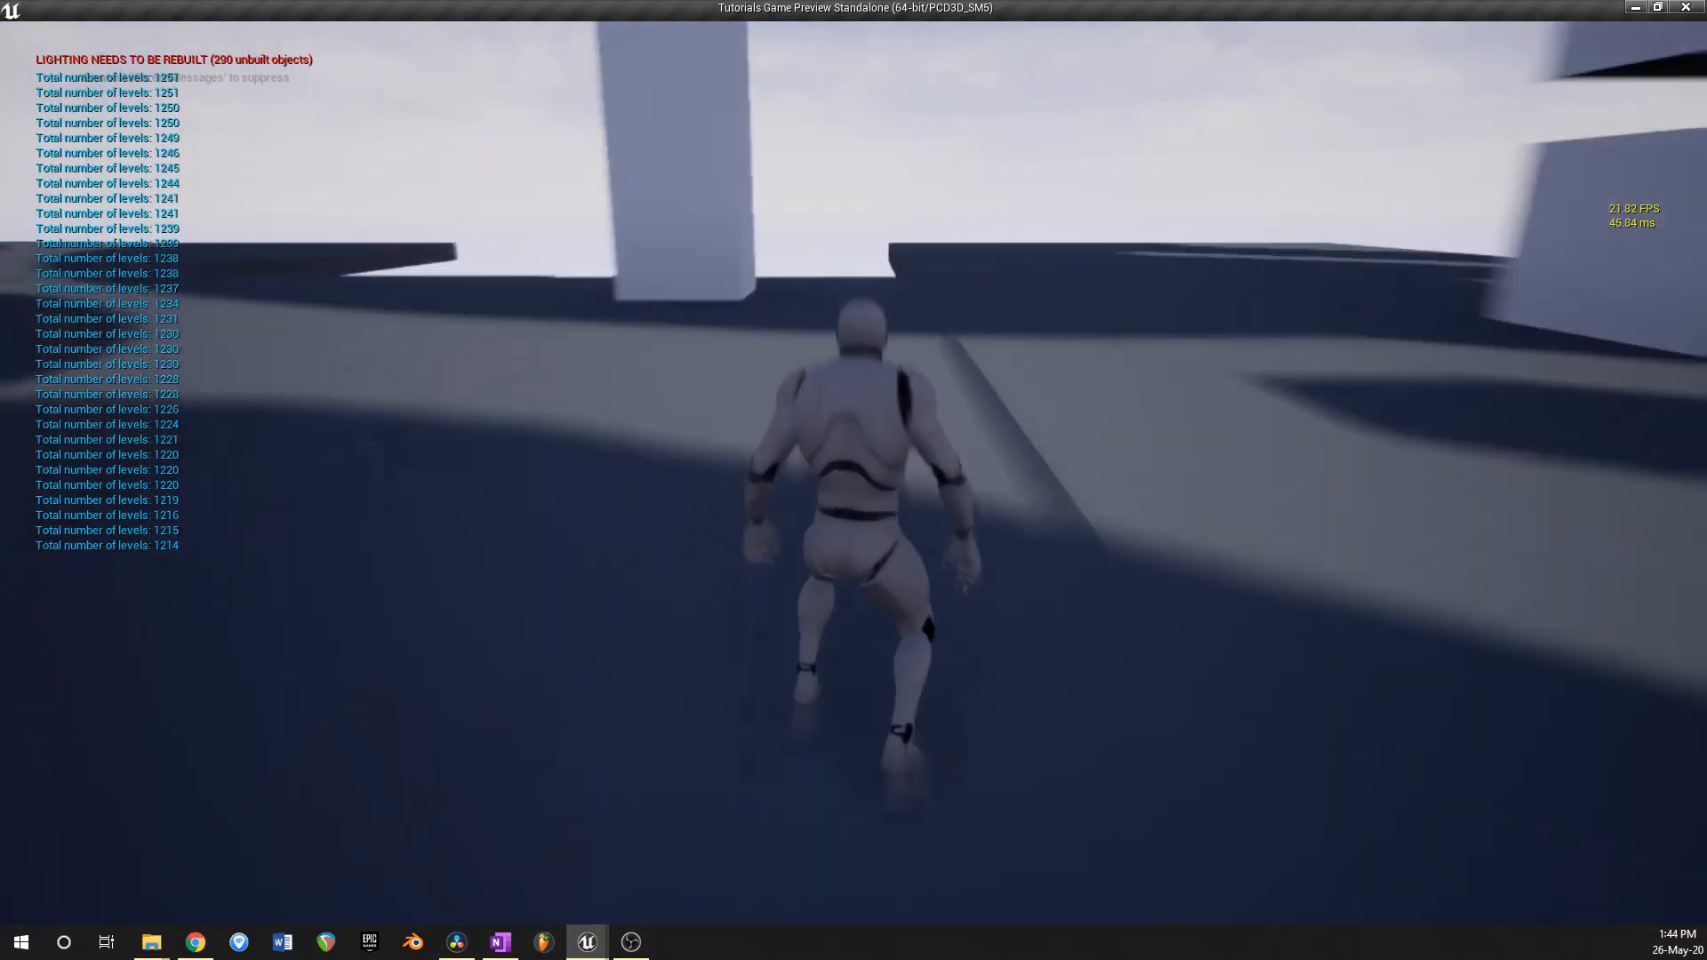
key("space")
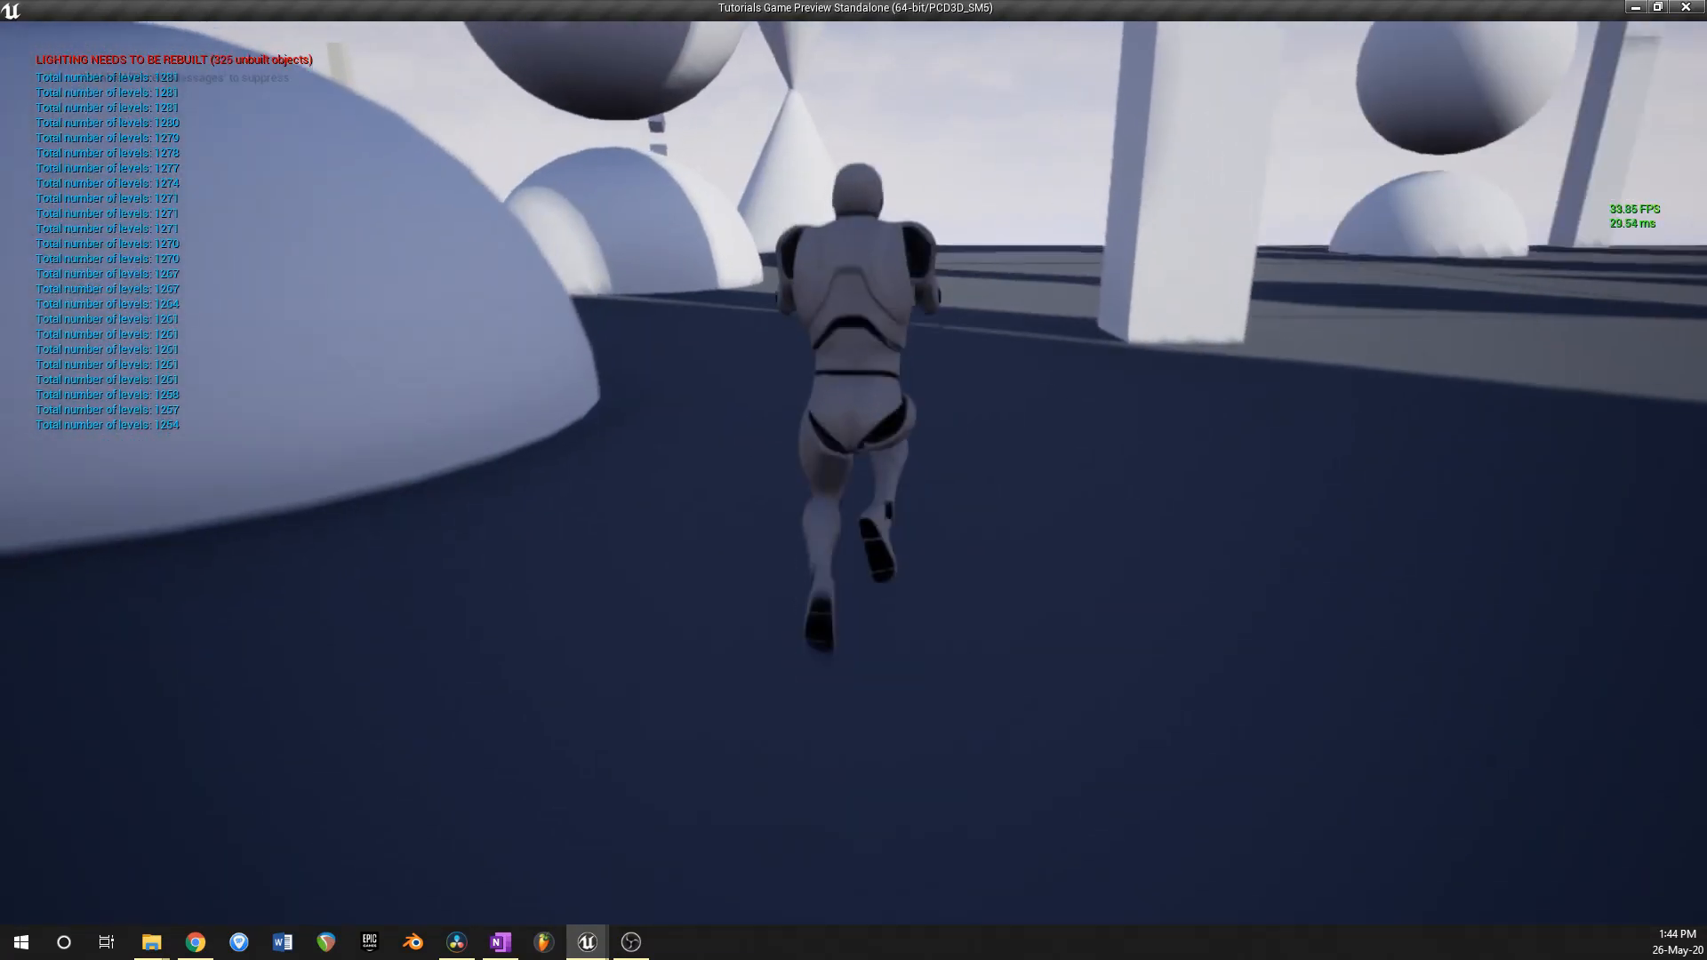
key("space")
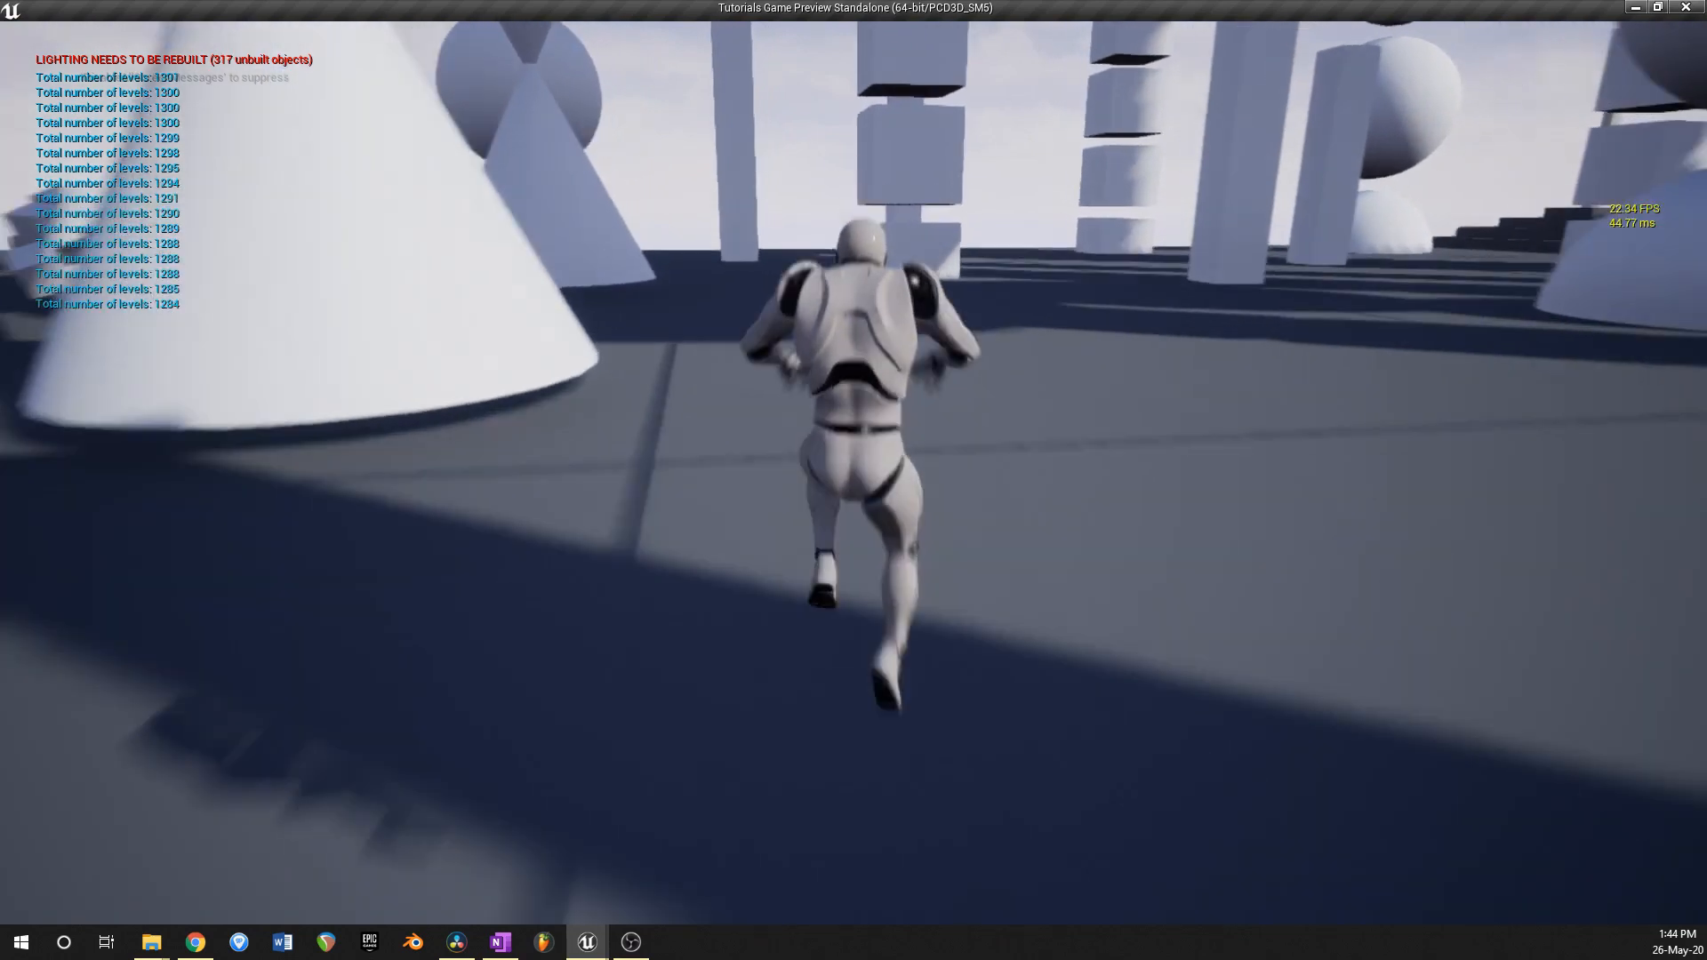
key("space")
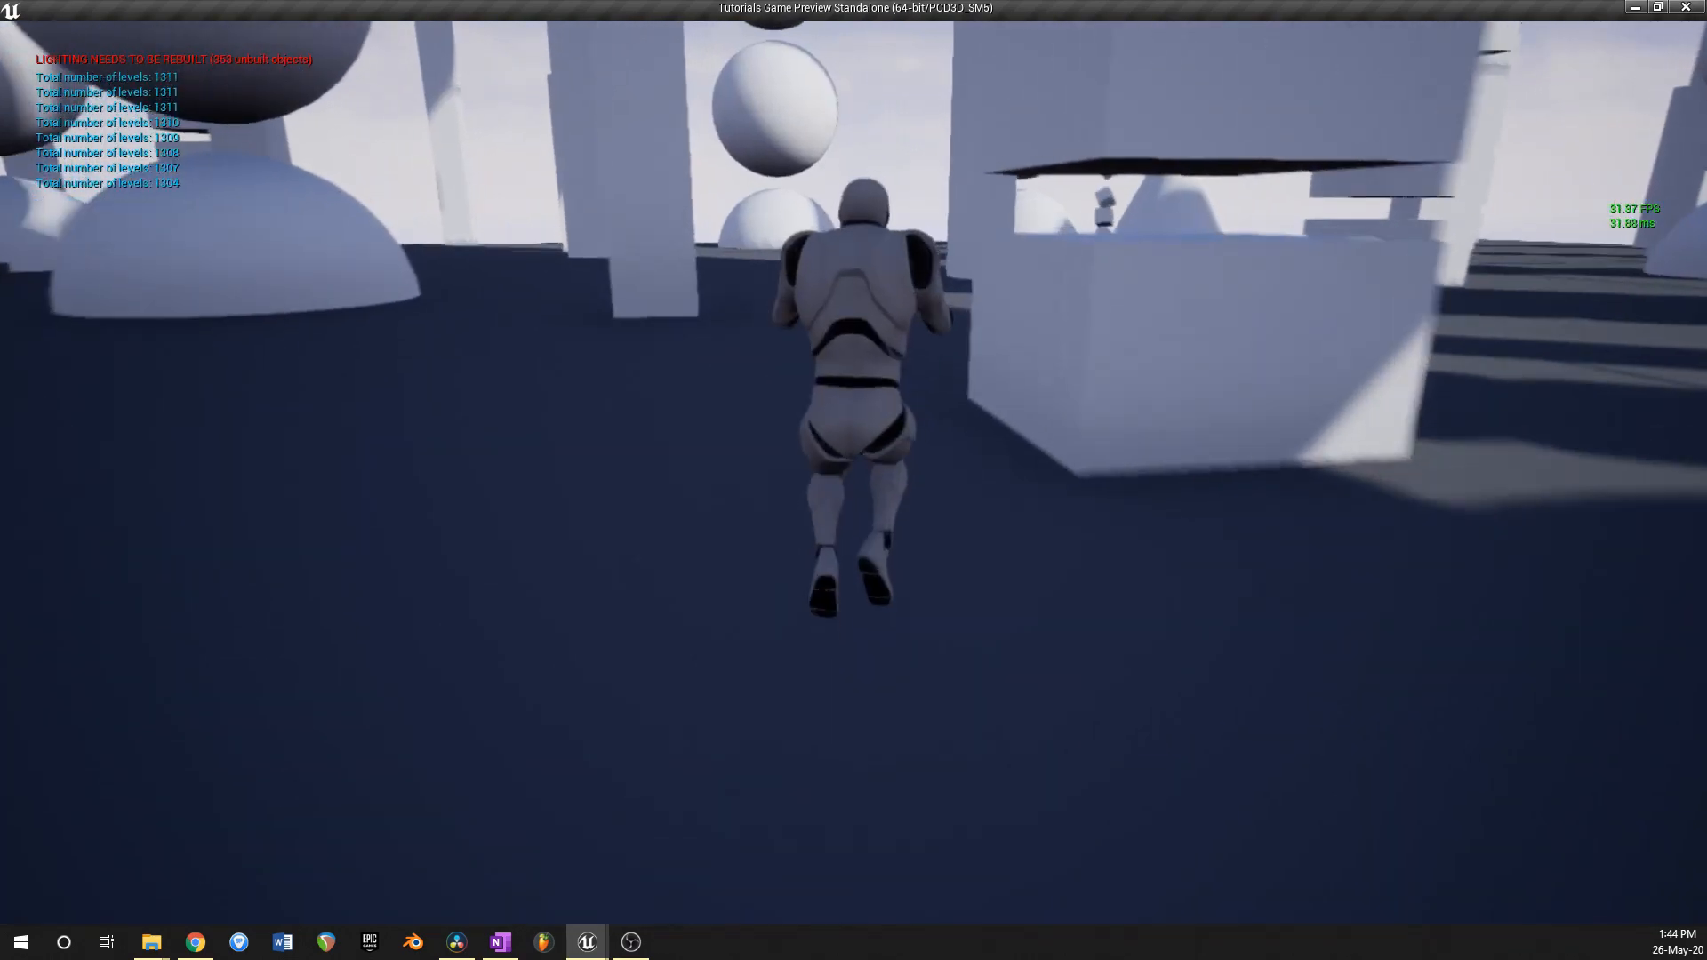
key("space")
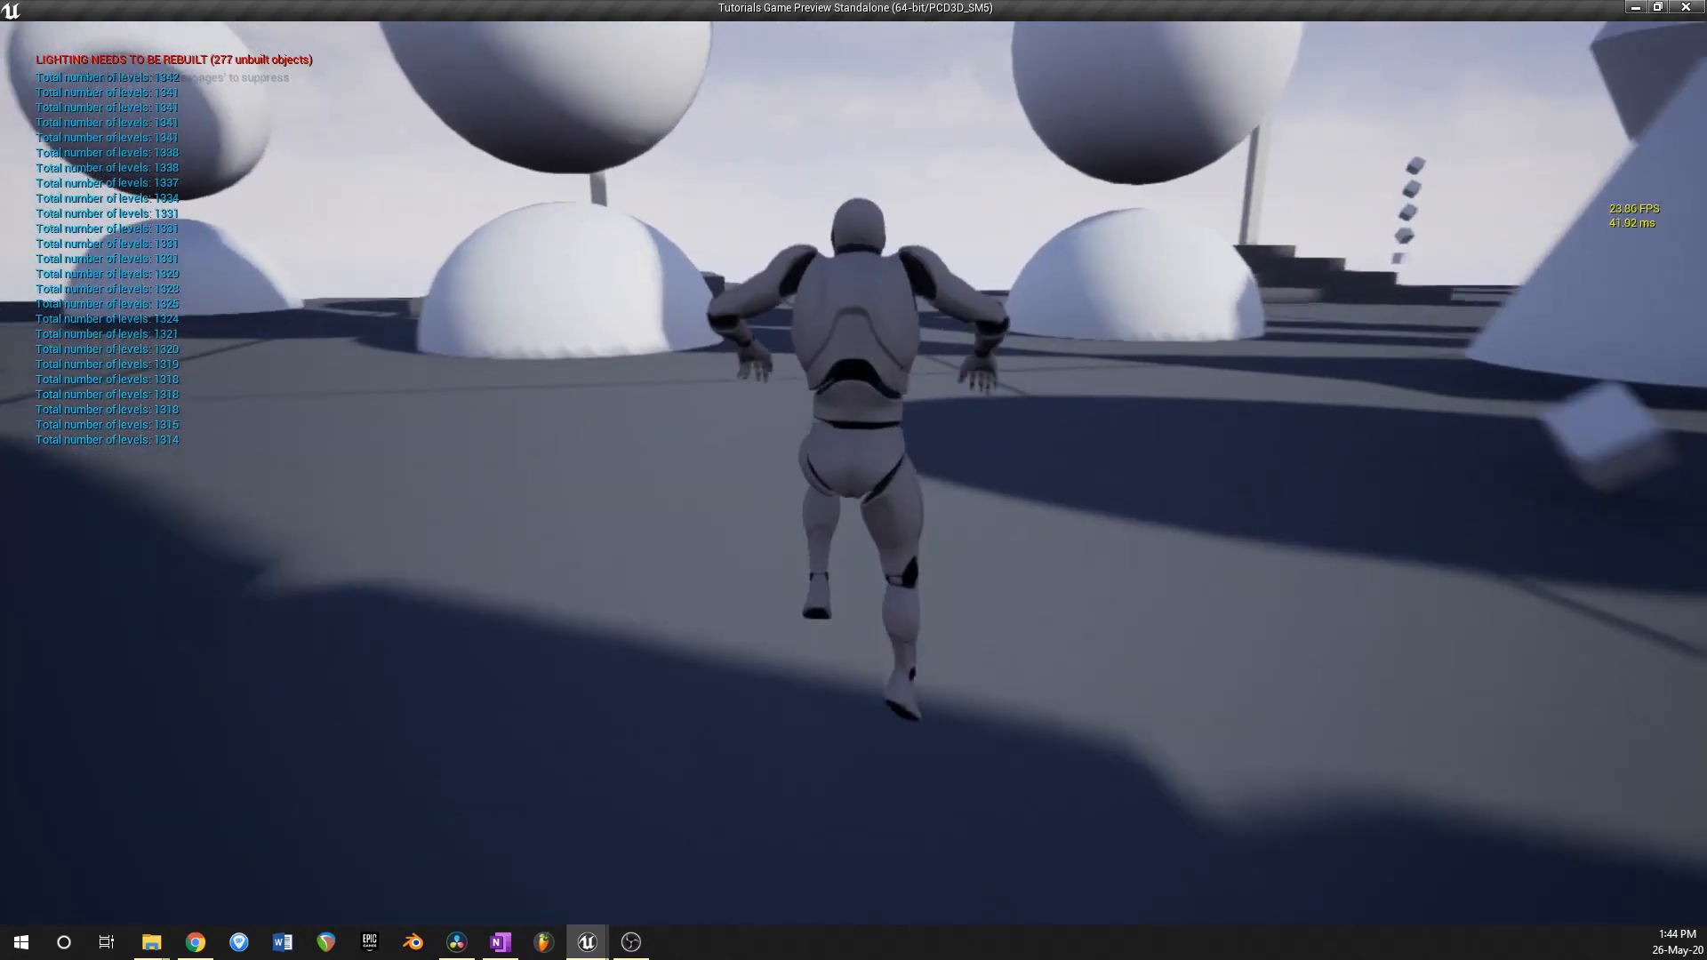
key("space")
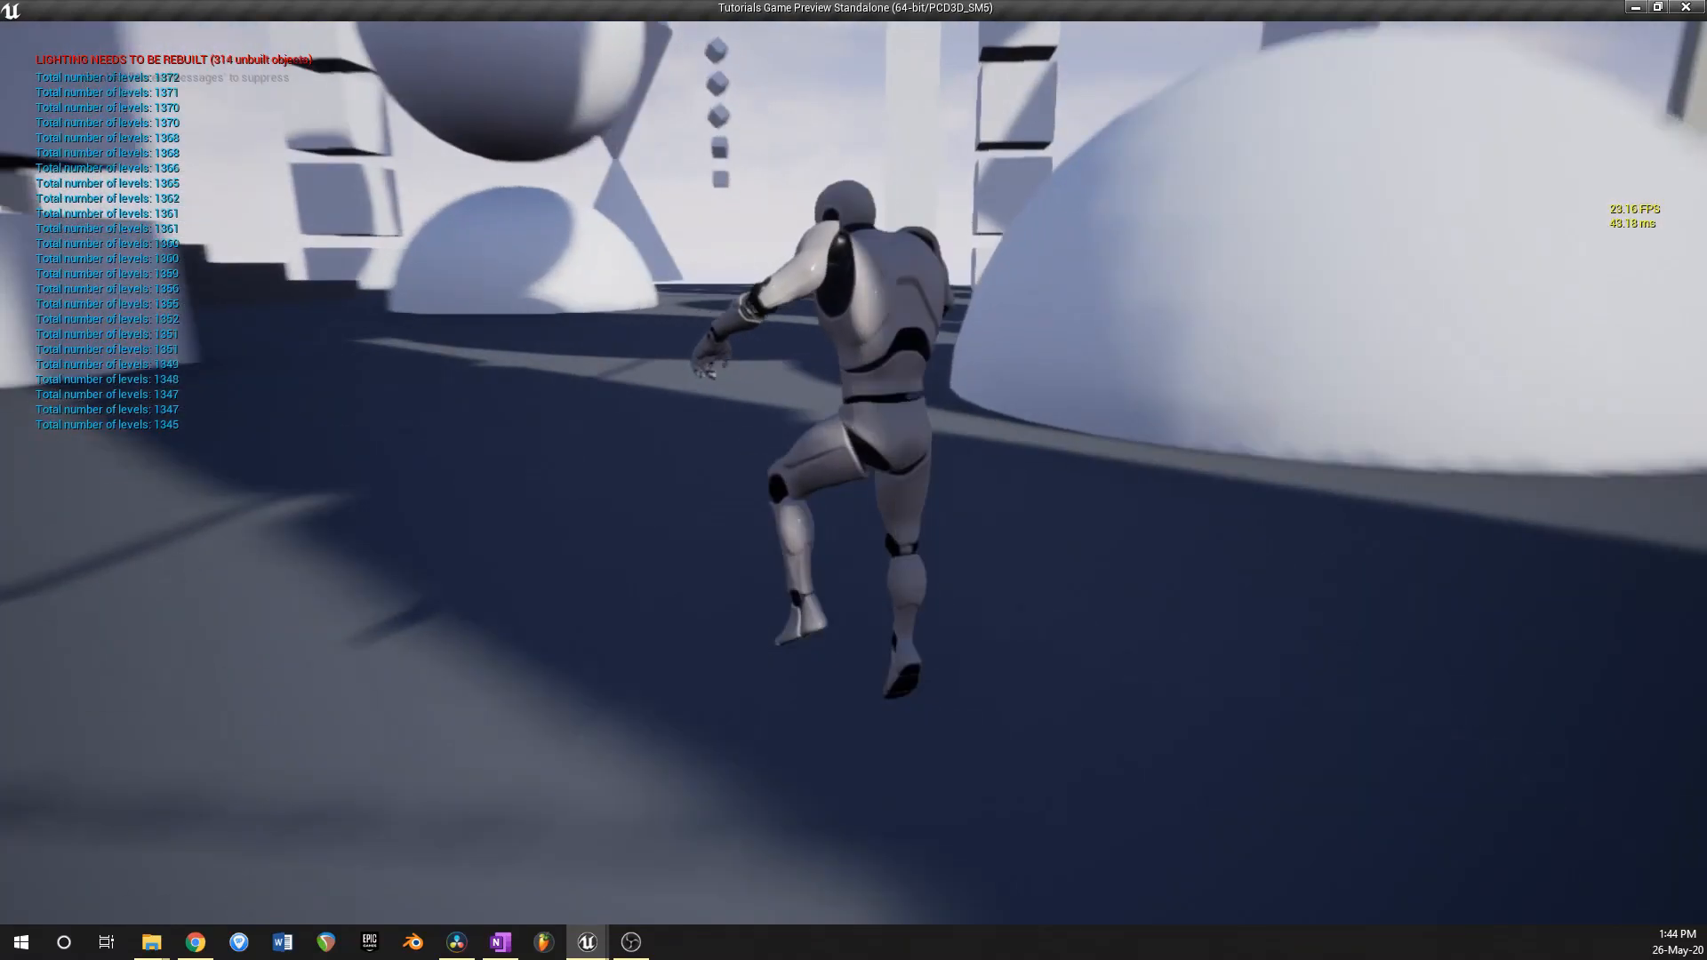
key("space")
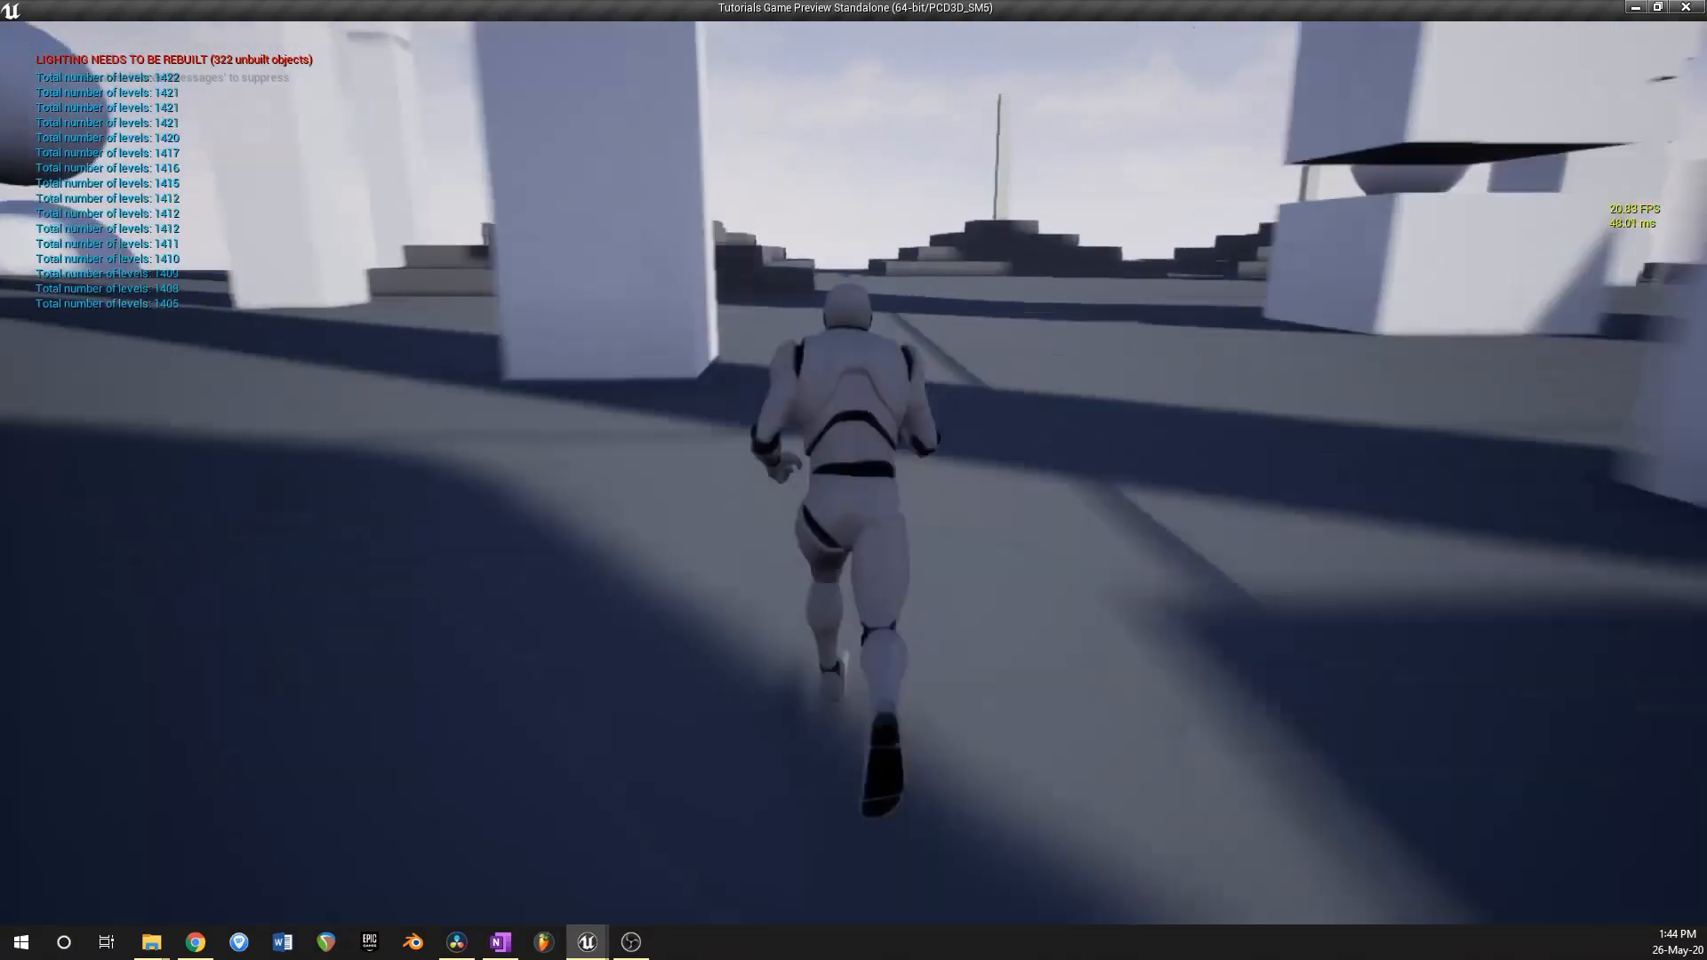
key("space")
key("space")
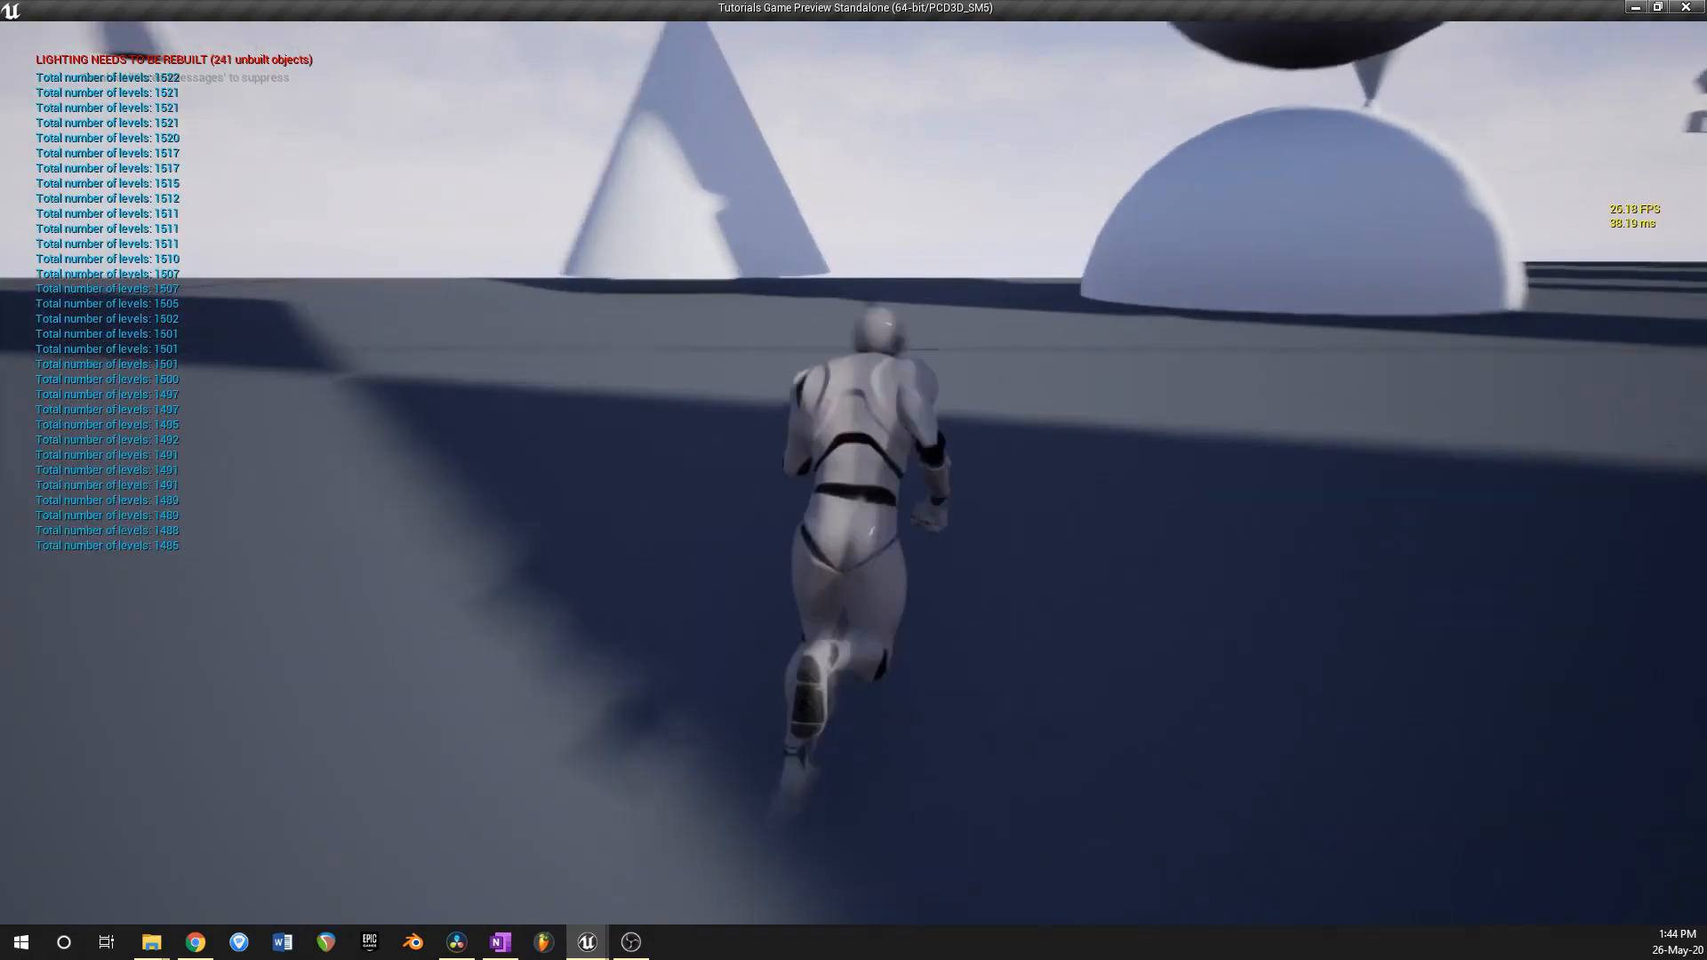
key("space")
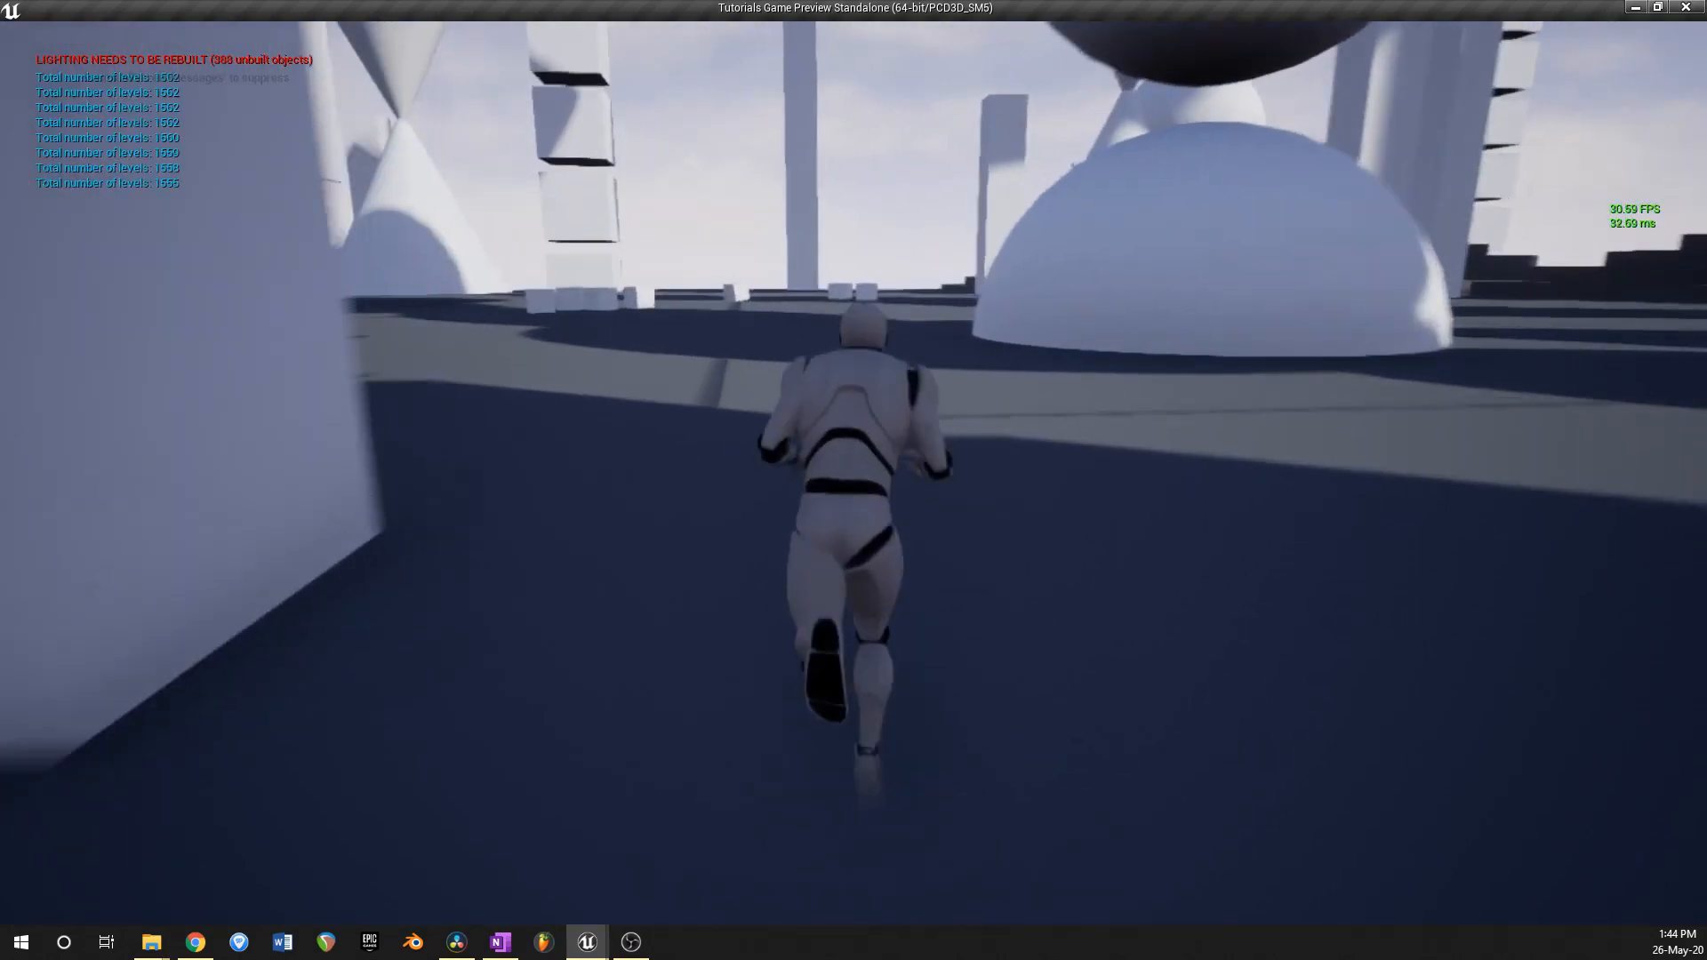
key("d")
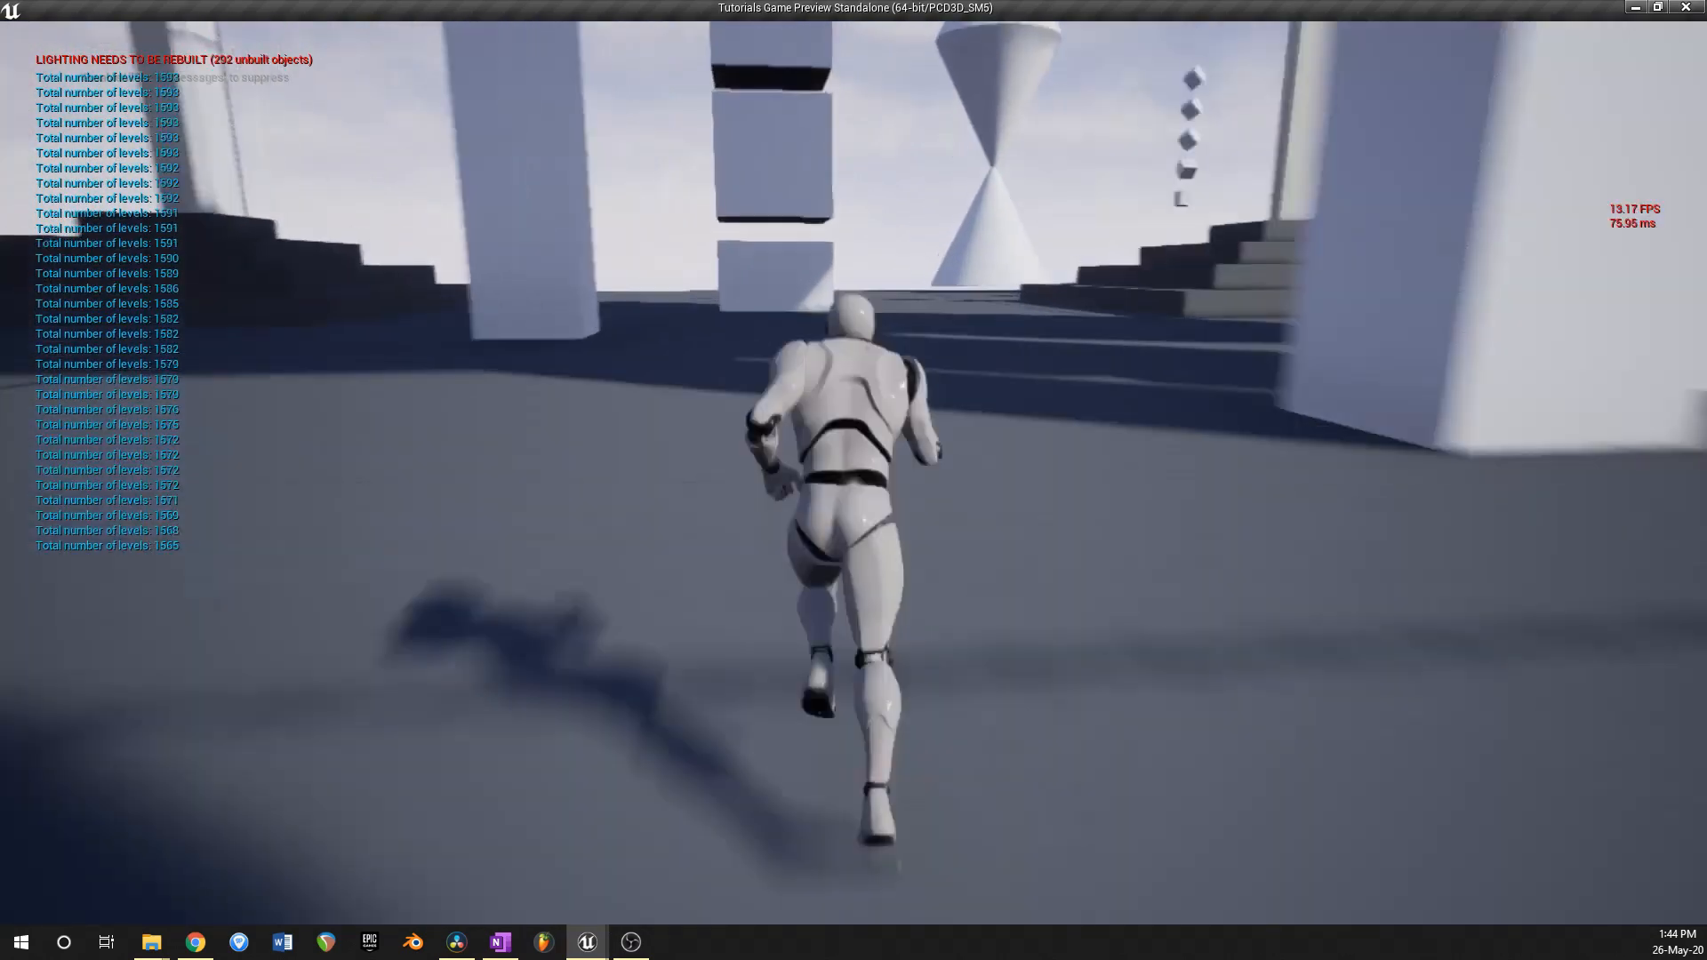
key("d")
key("space")
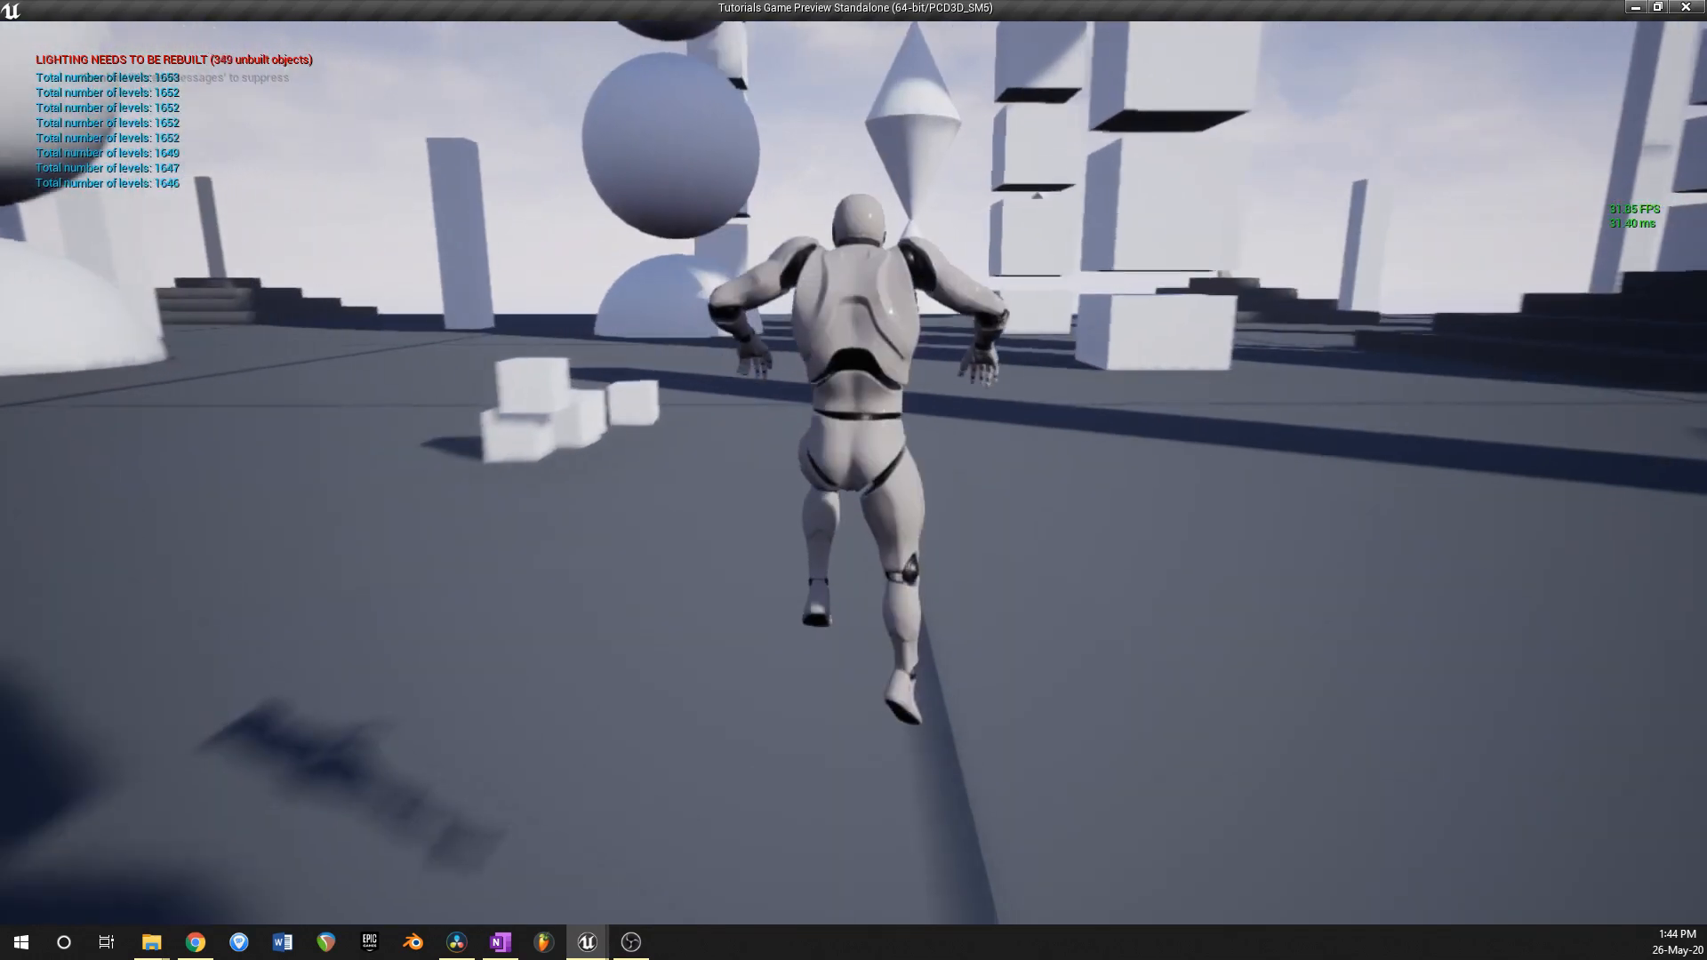
key("space")
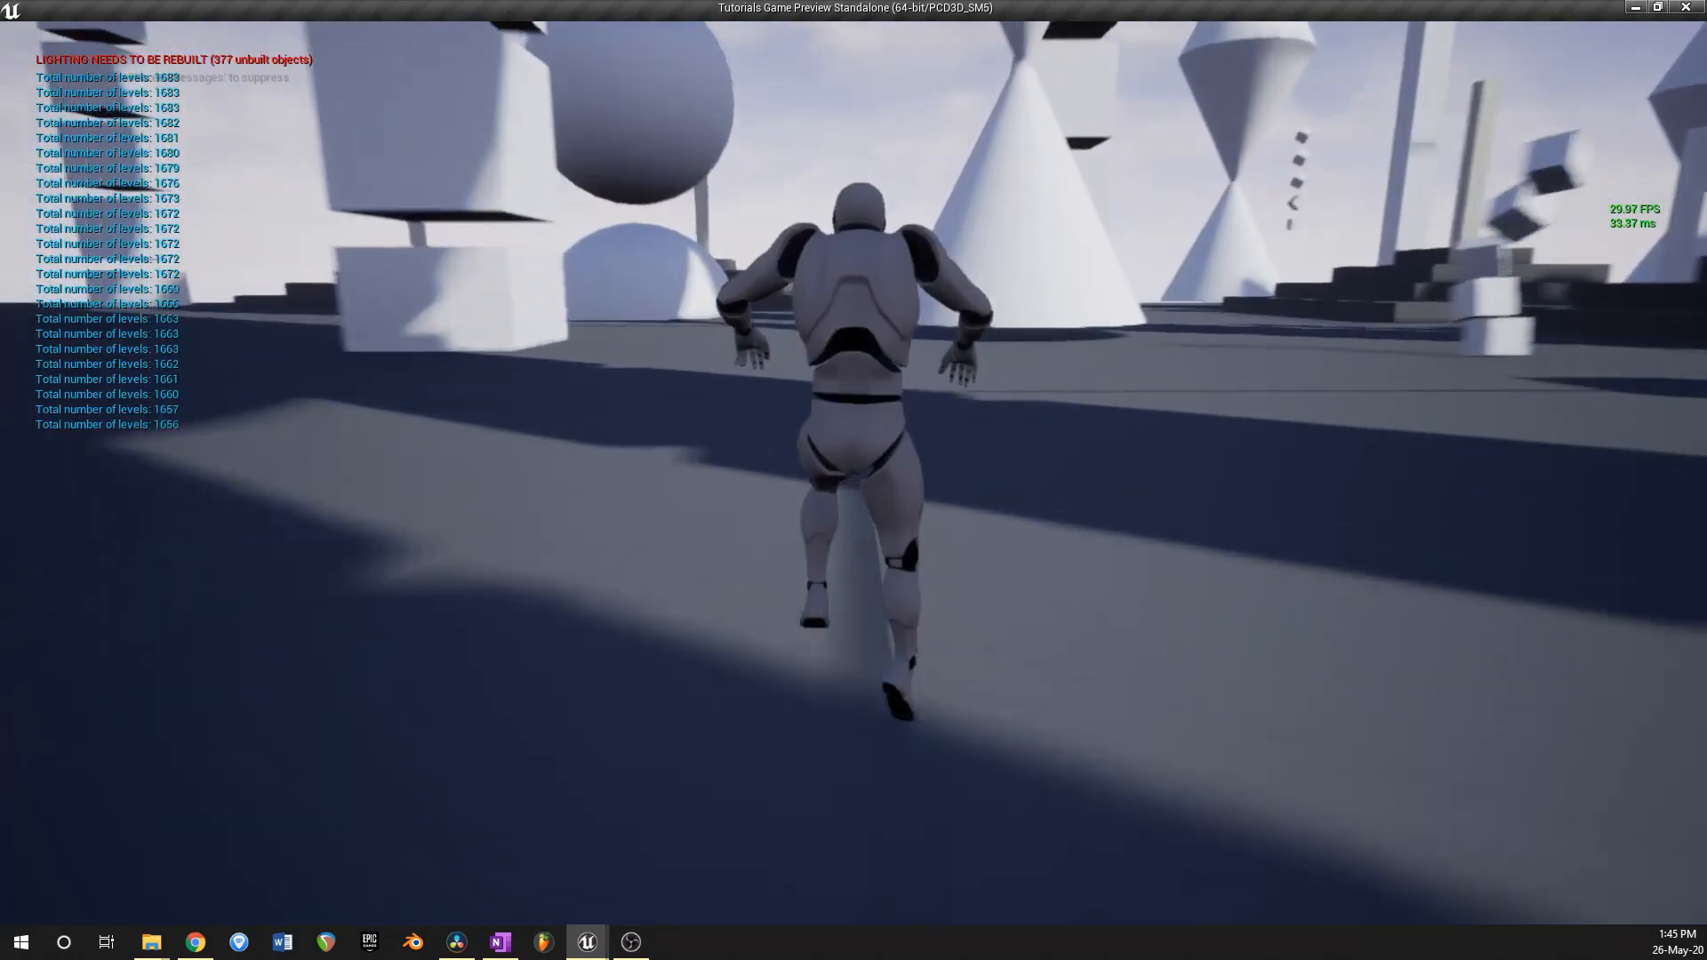